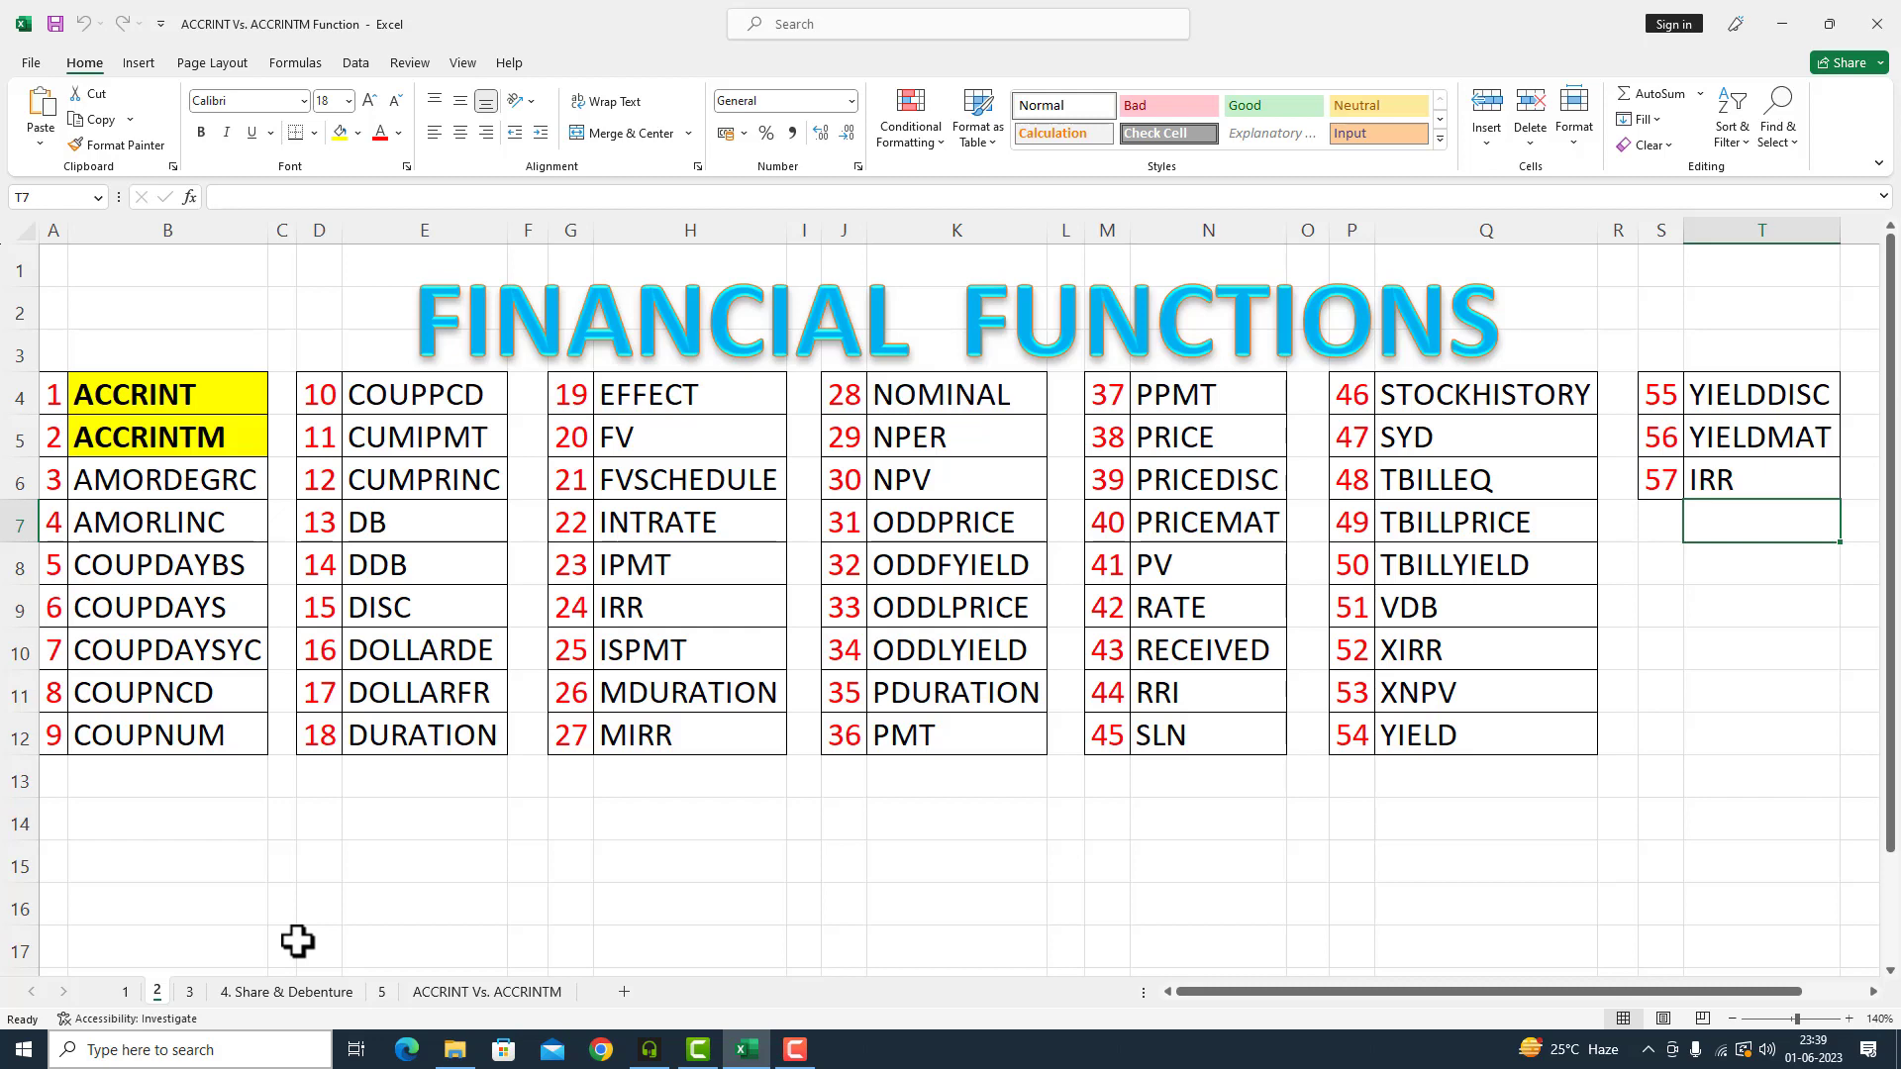
# - Go to the ACCRINT Vs. ACCRINTM sheet and switch the window to full-screen mode
pyautogui.click(189, 991)
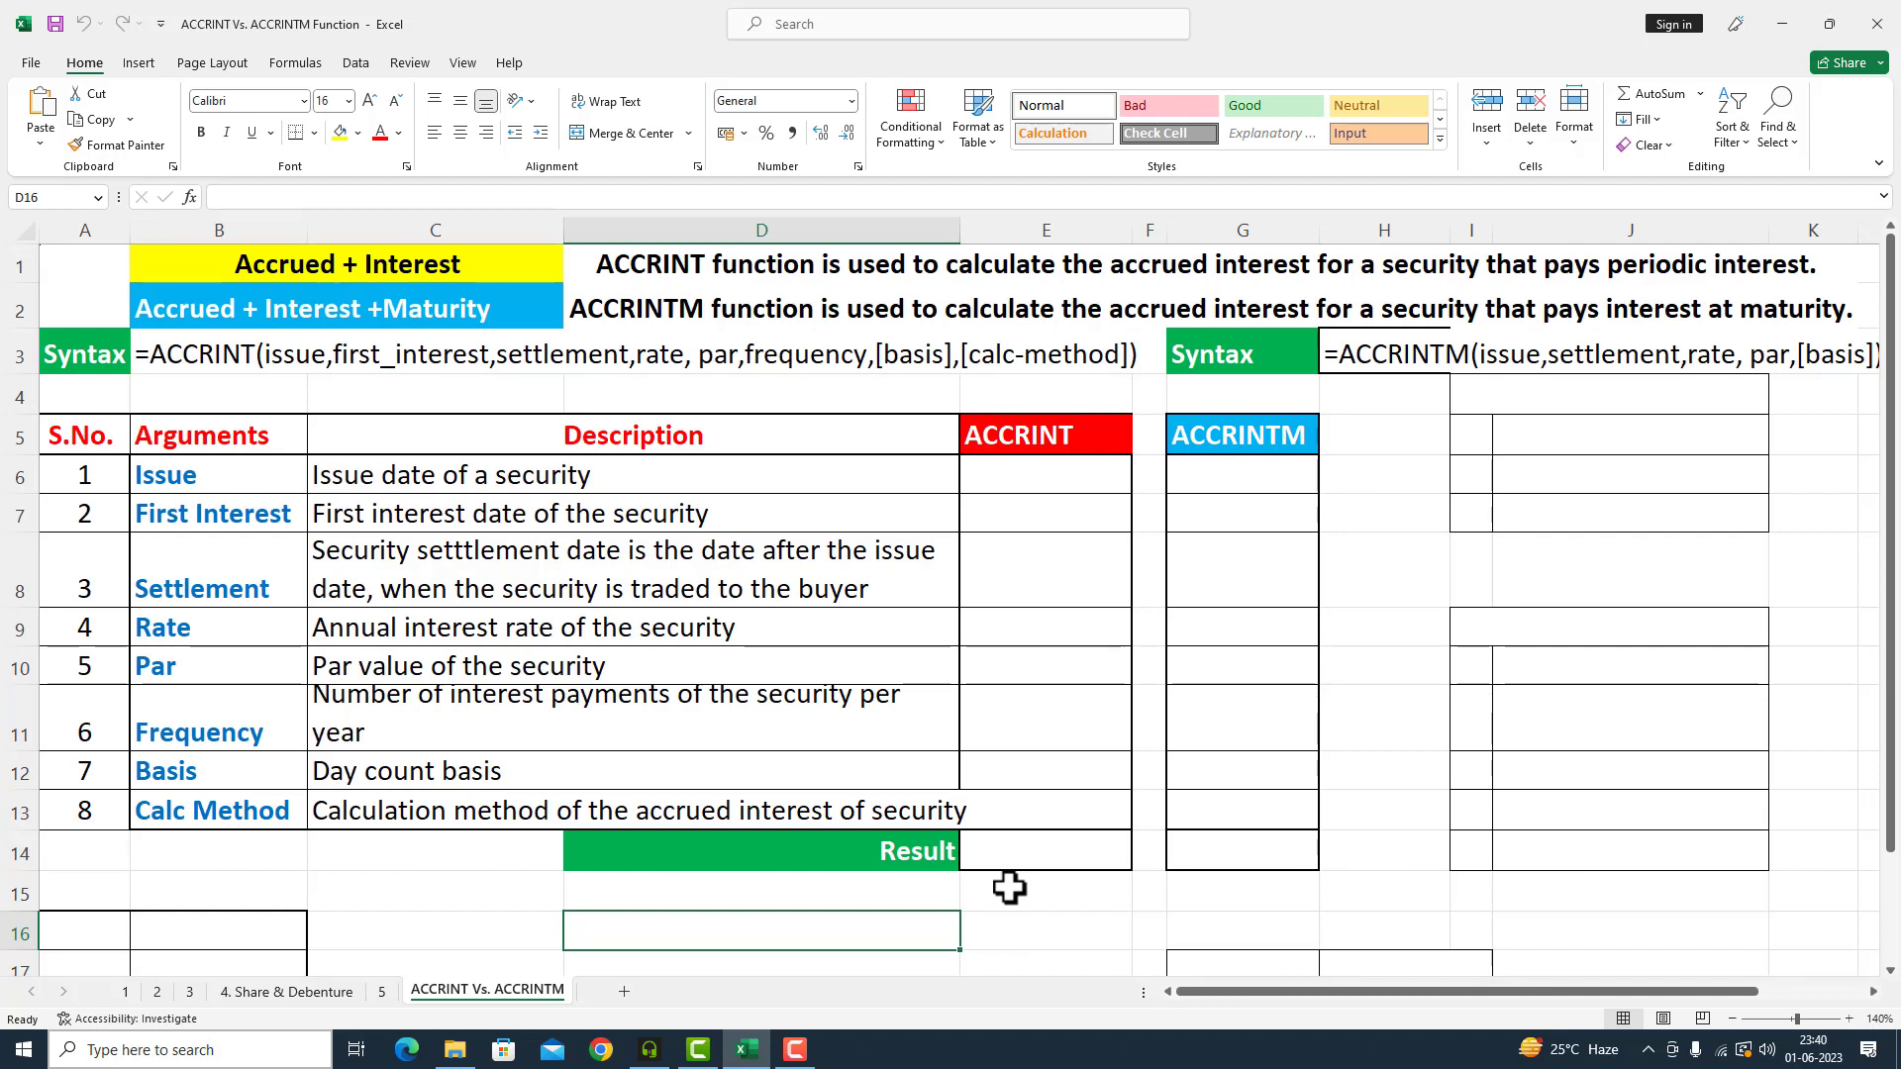
pyautogui.click(1010, 888)
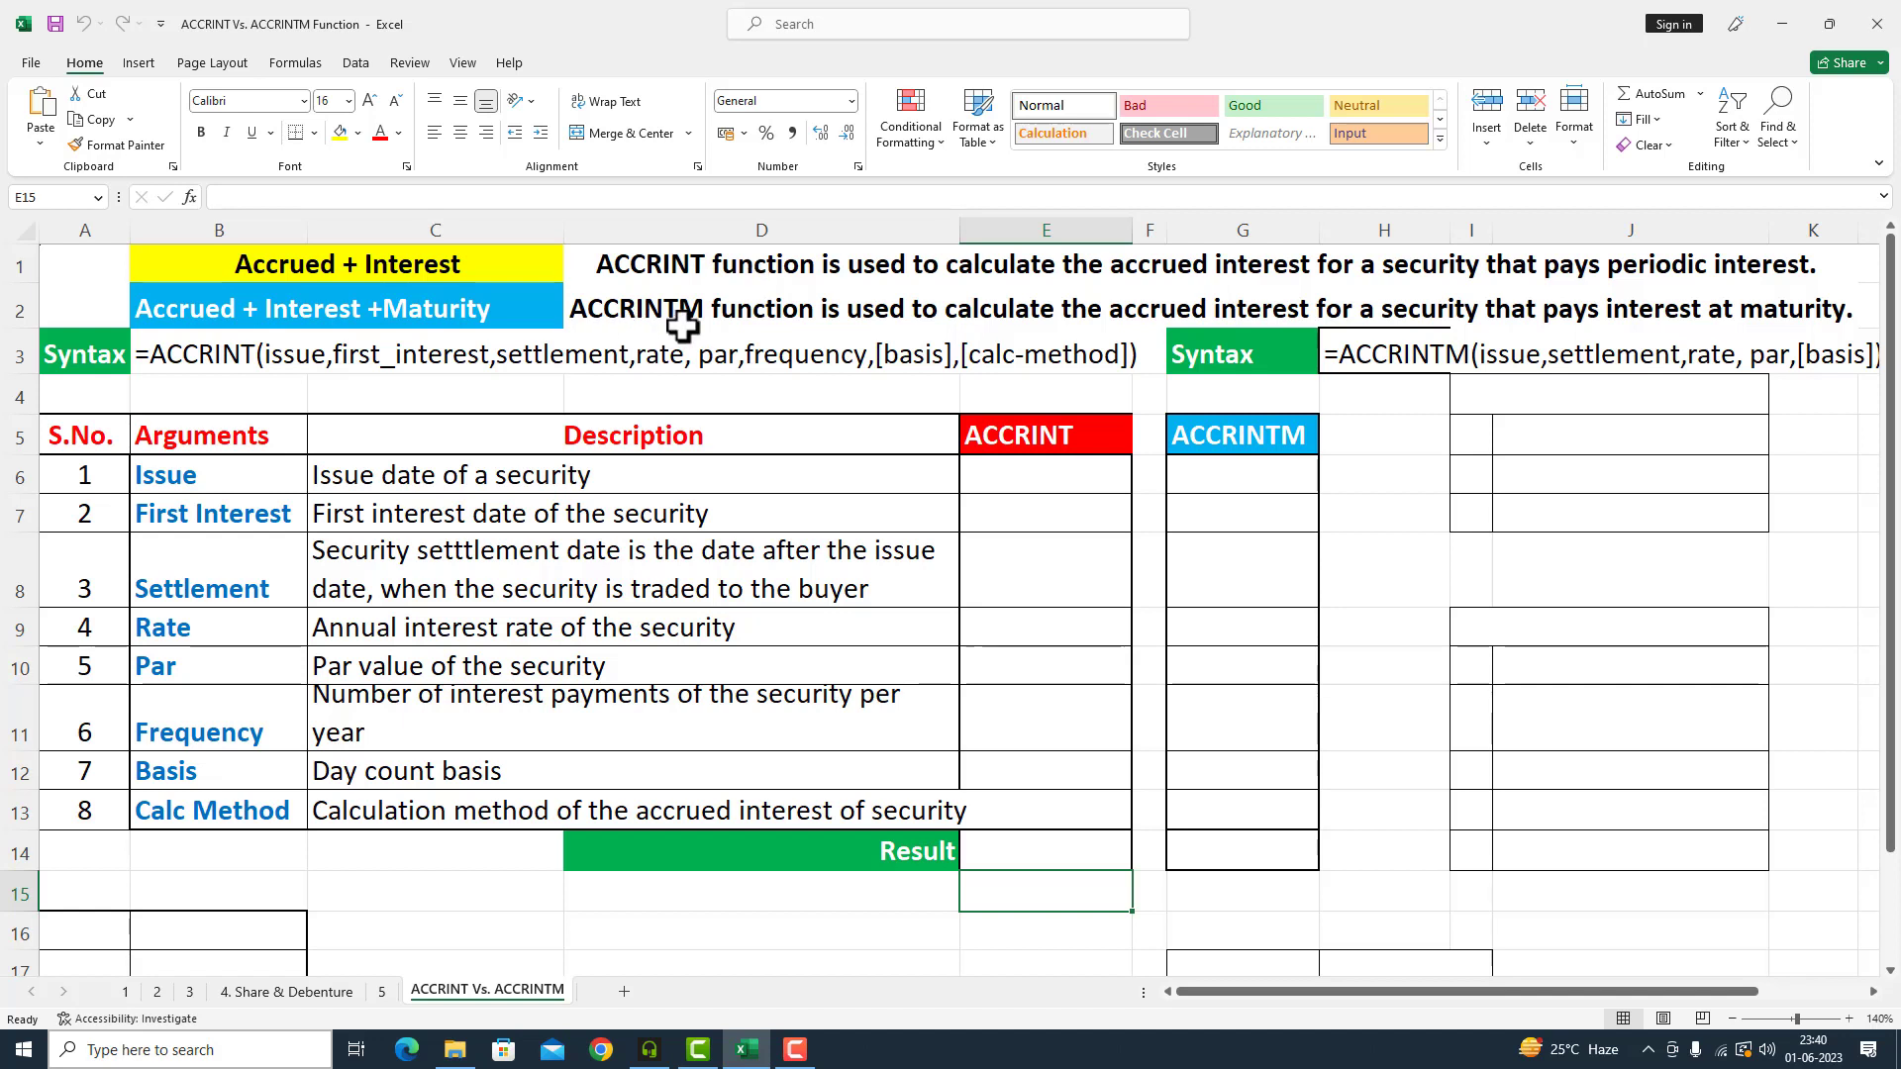
pyautogui.click(649, 290)
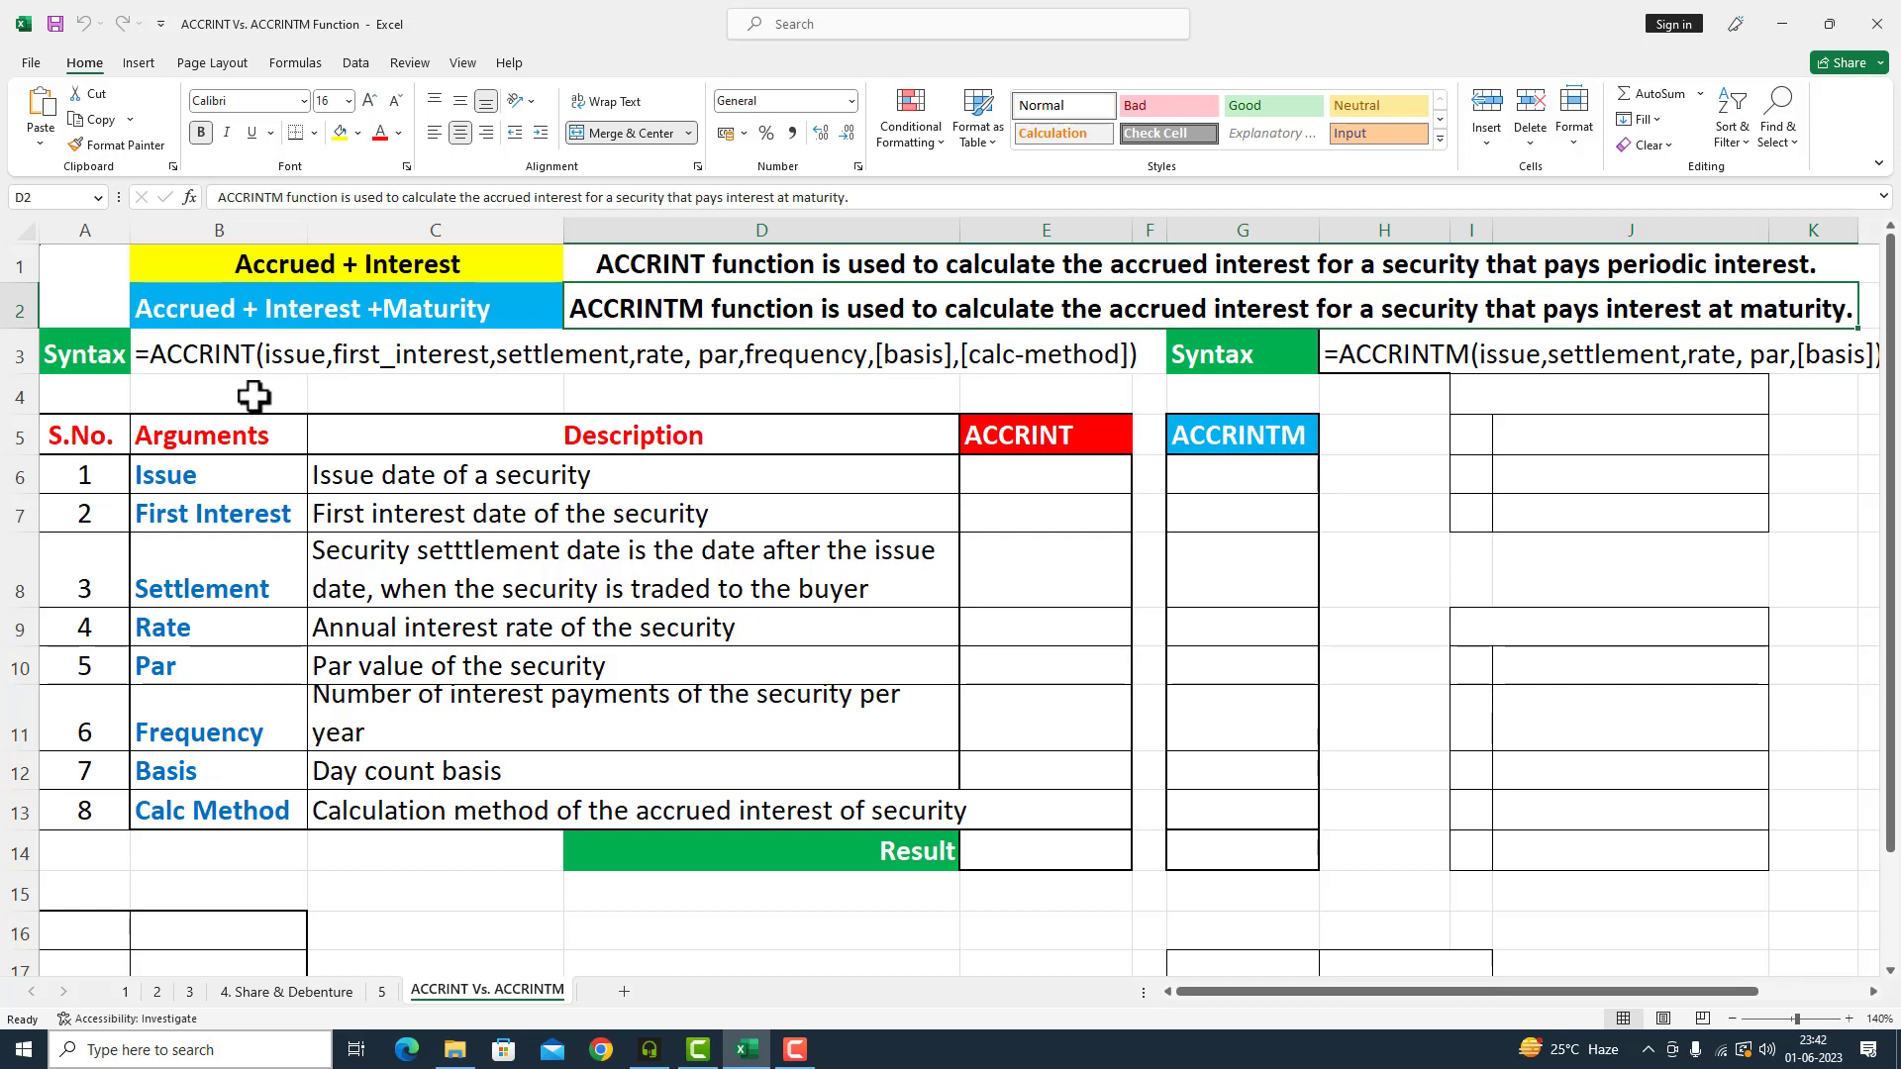
pyautogui.click(1878, 162)
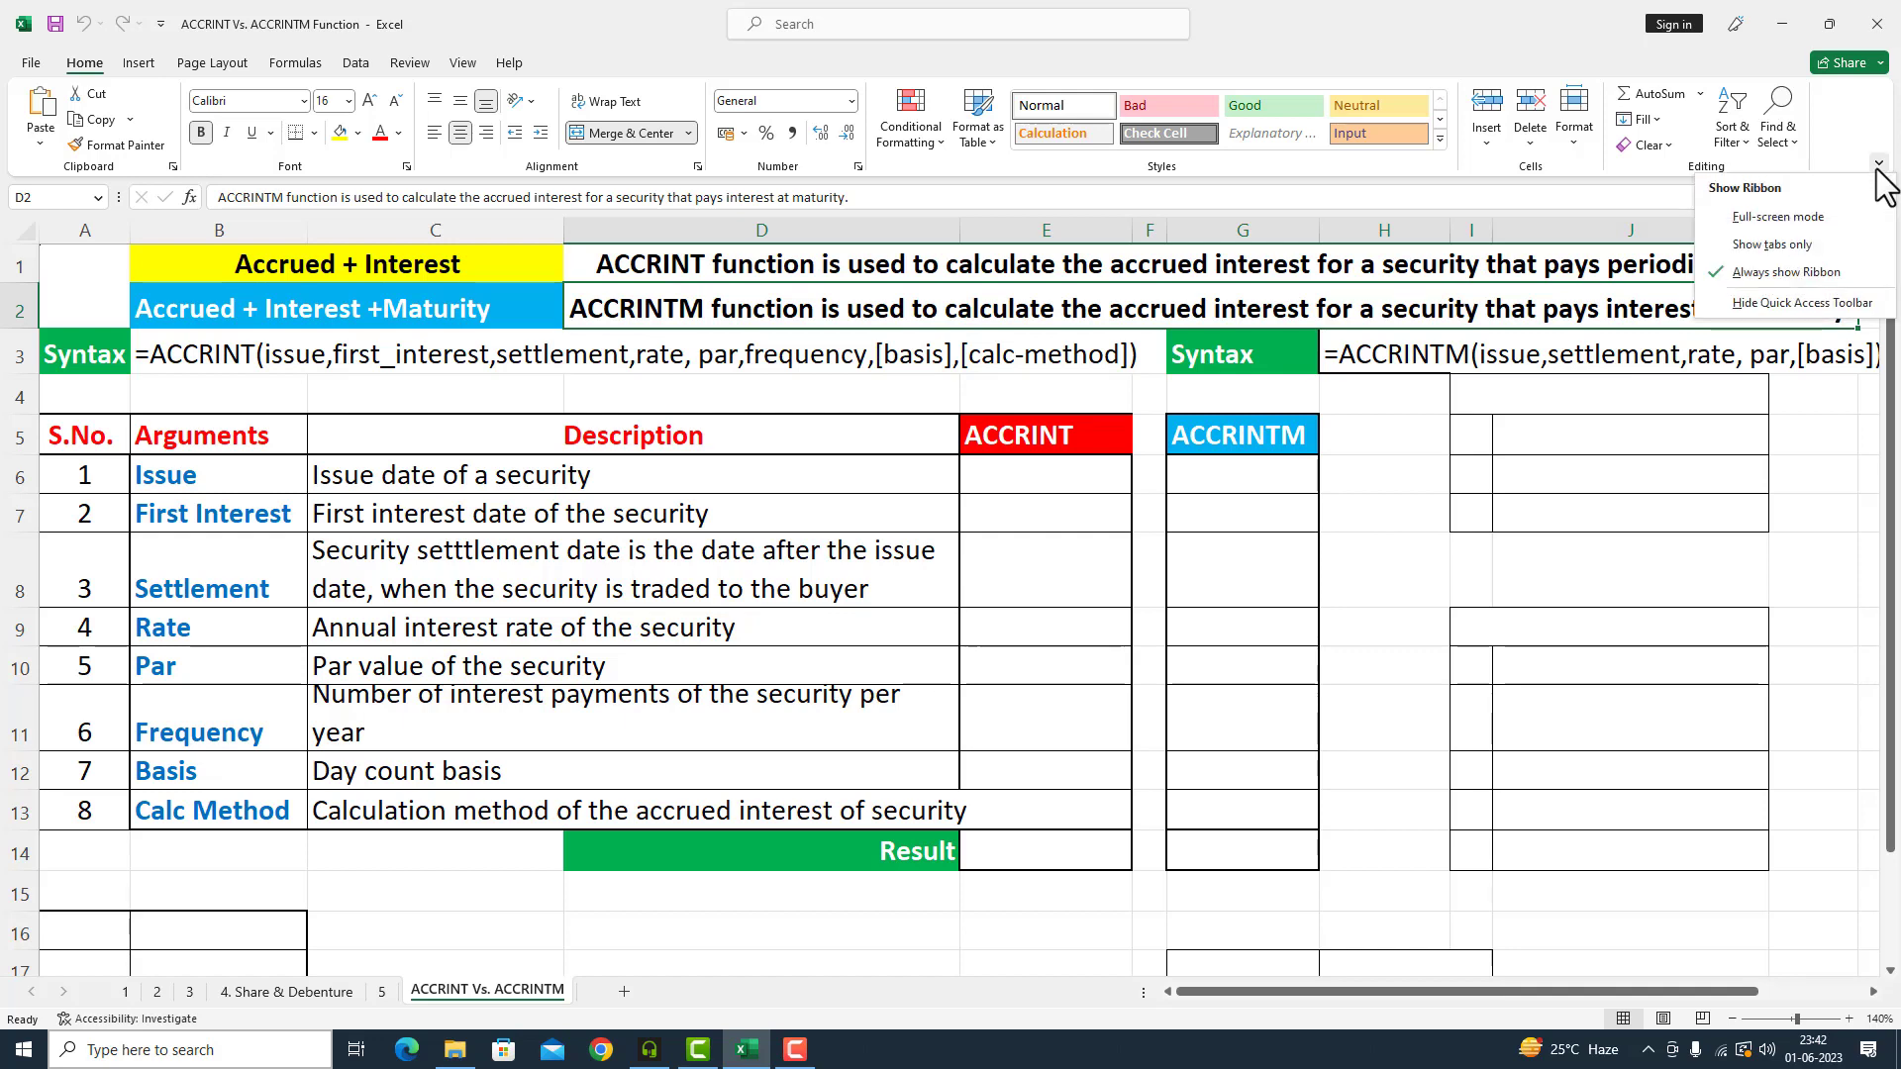
pyautogui.click(1822, 218)
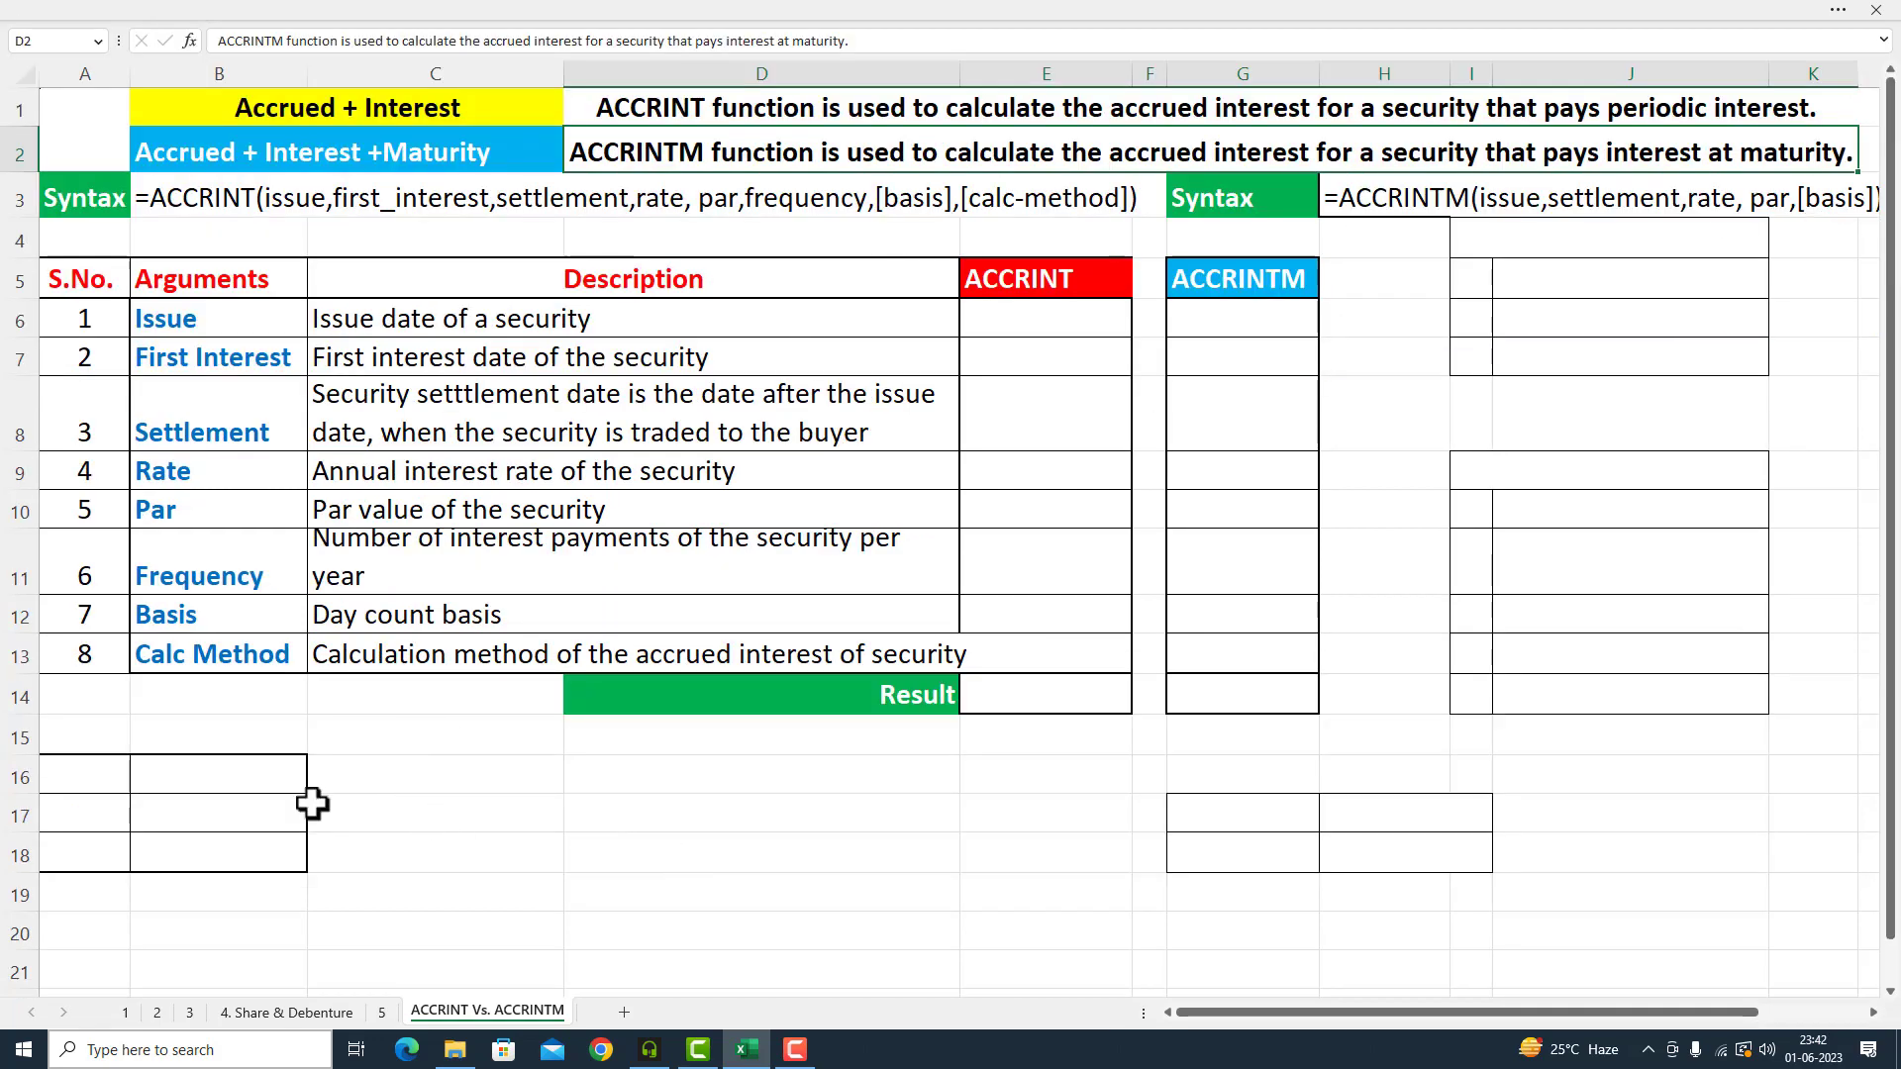
pyautogui.click(501, 814)
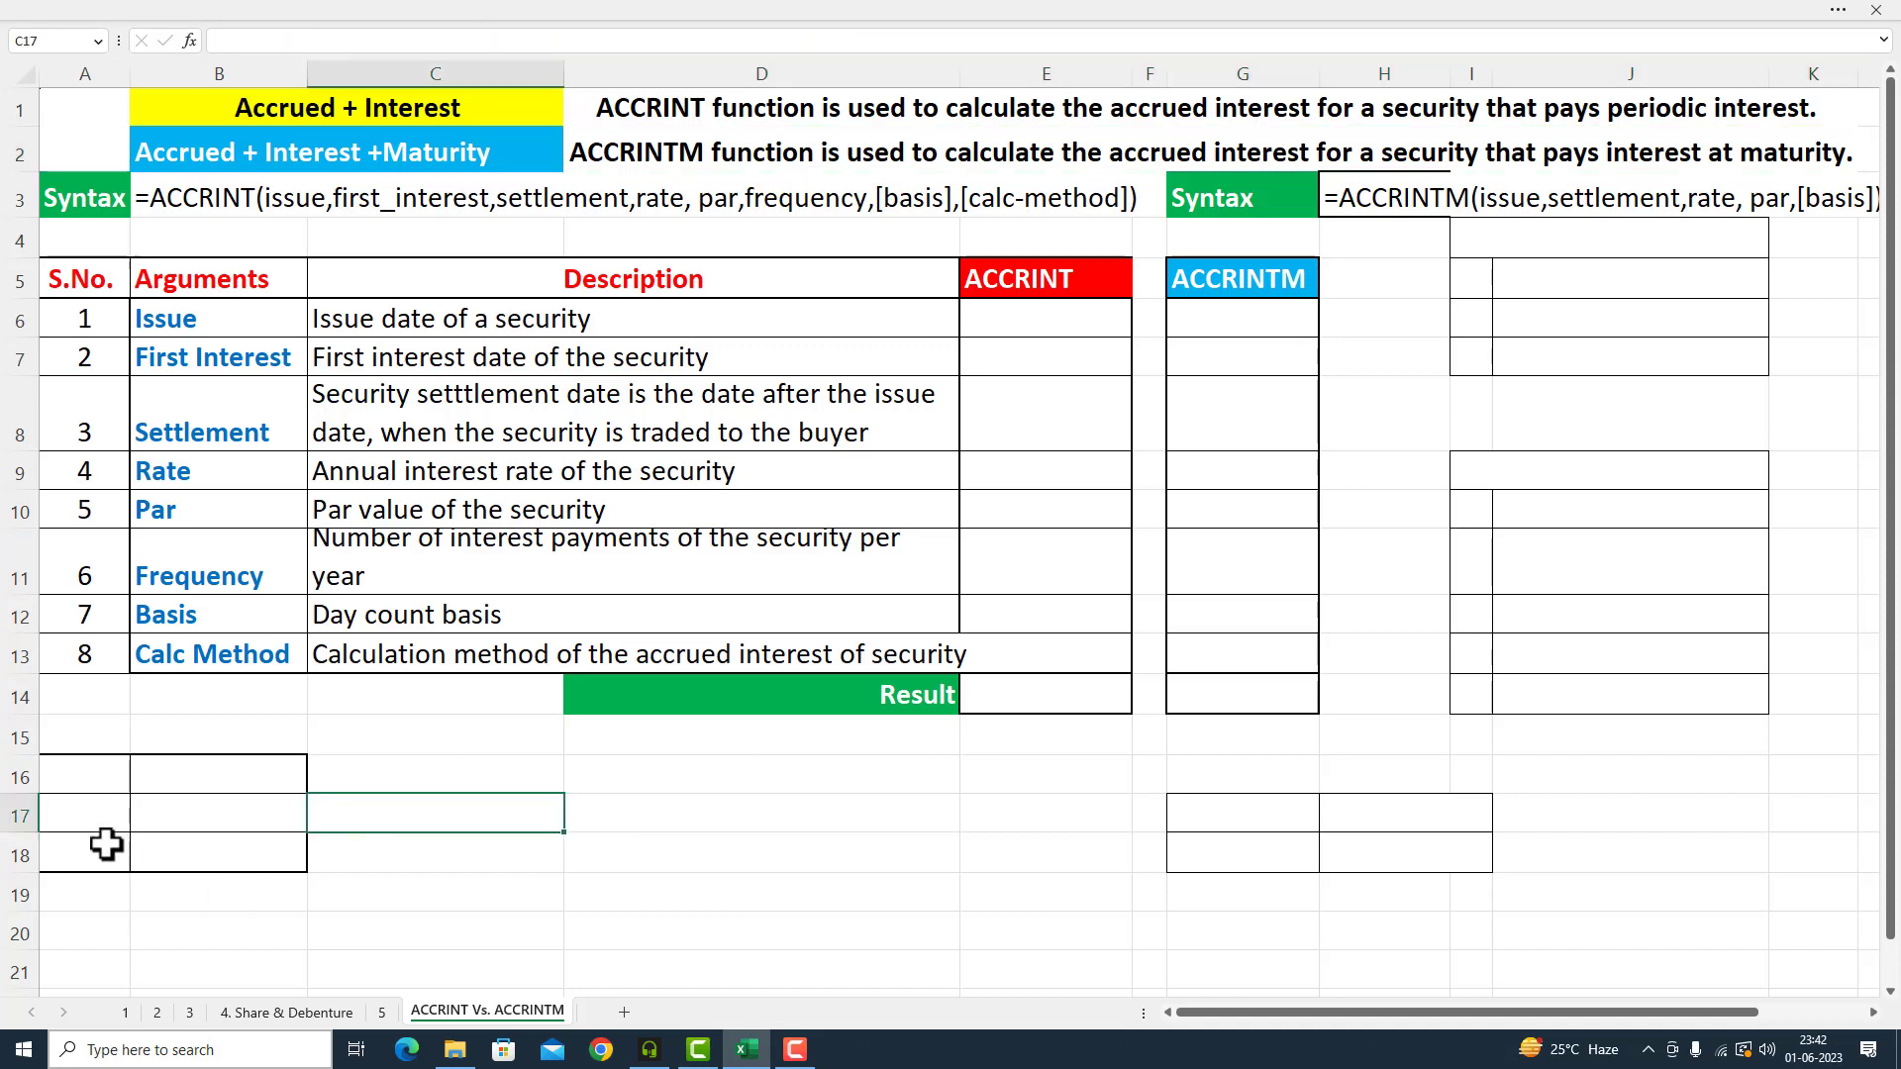
# - Enter the serial number 45000 in A16 and convert it in B16 with =VALUE(A16)
pyautogui.click(83, 778)
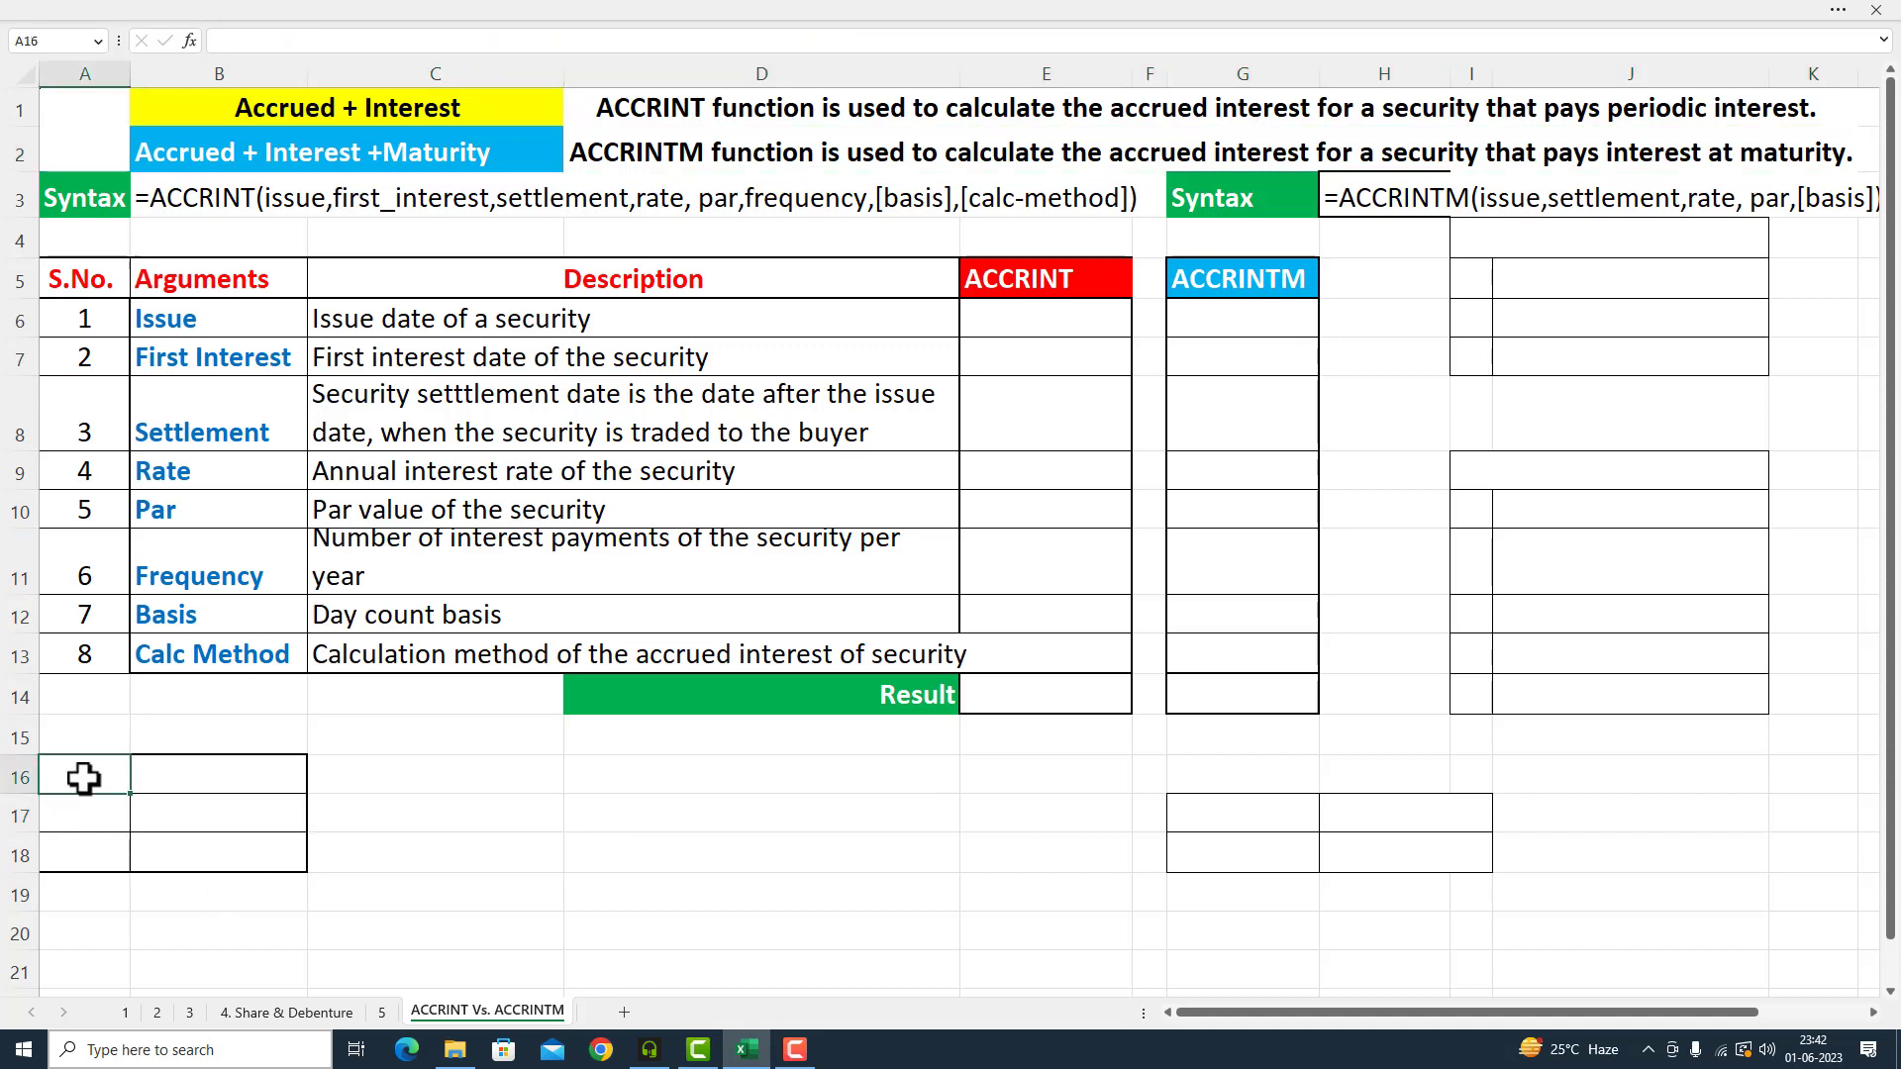
pyautogui.write('45000')
pyautogui.doubleClick(194, 779)
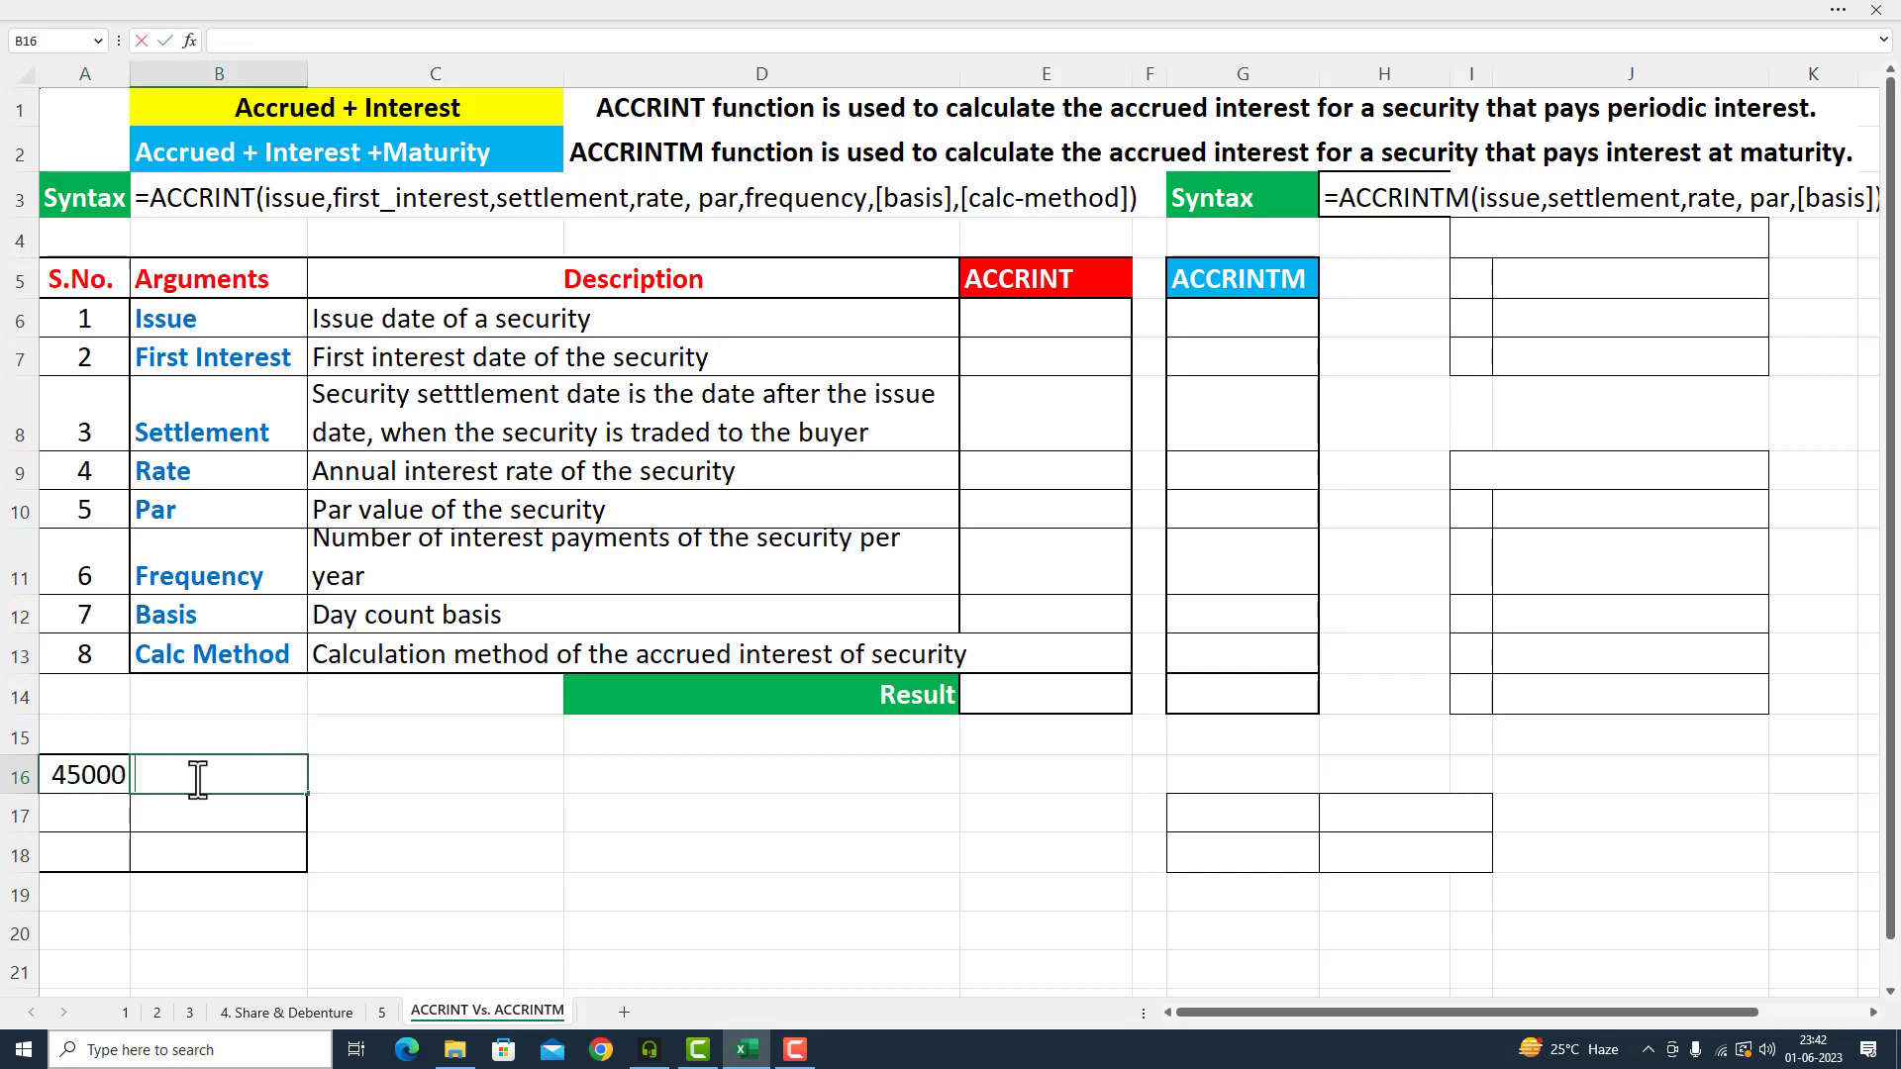
pyautogui.write('=VALUE(')
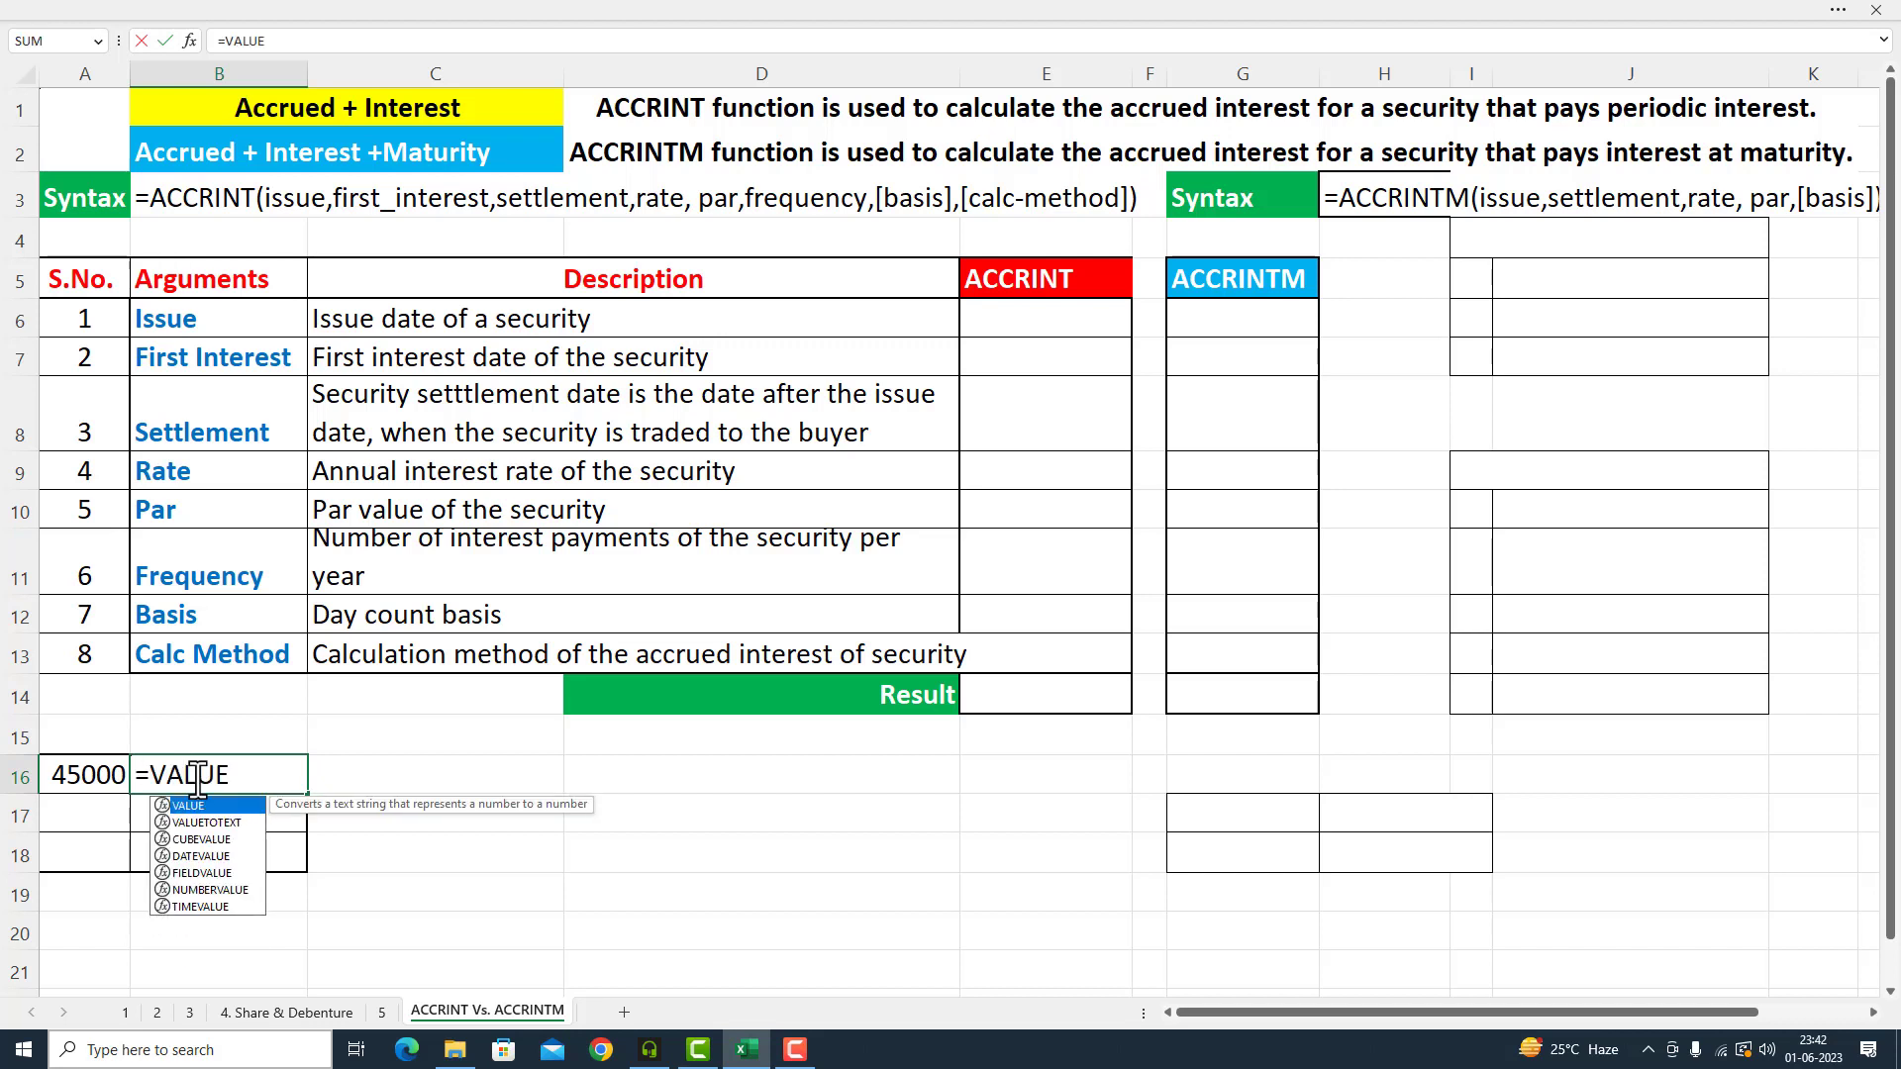
pyautogui.click(102, 775)
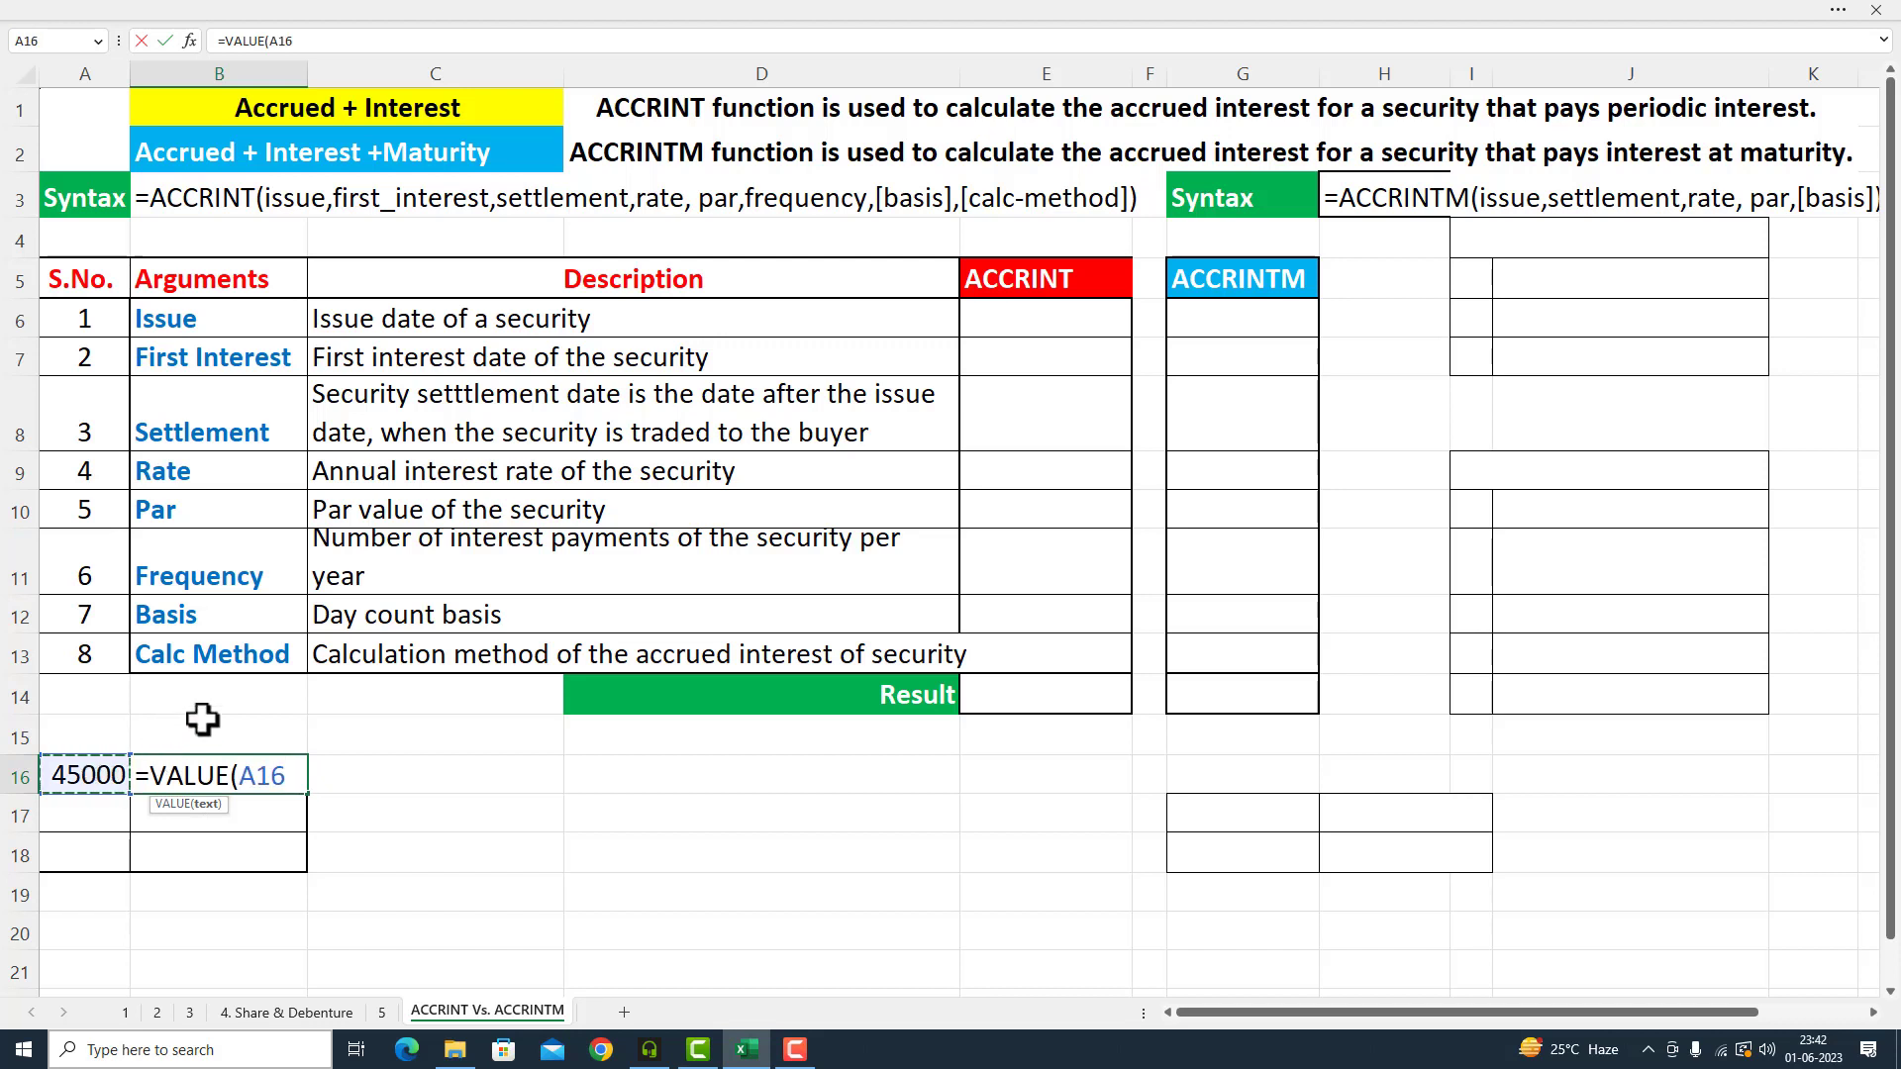
pyautogui.write(')')
pyautogui.press('Return')
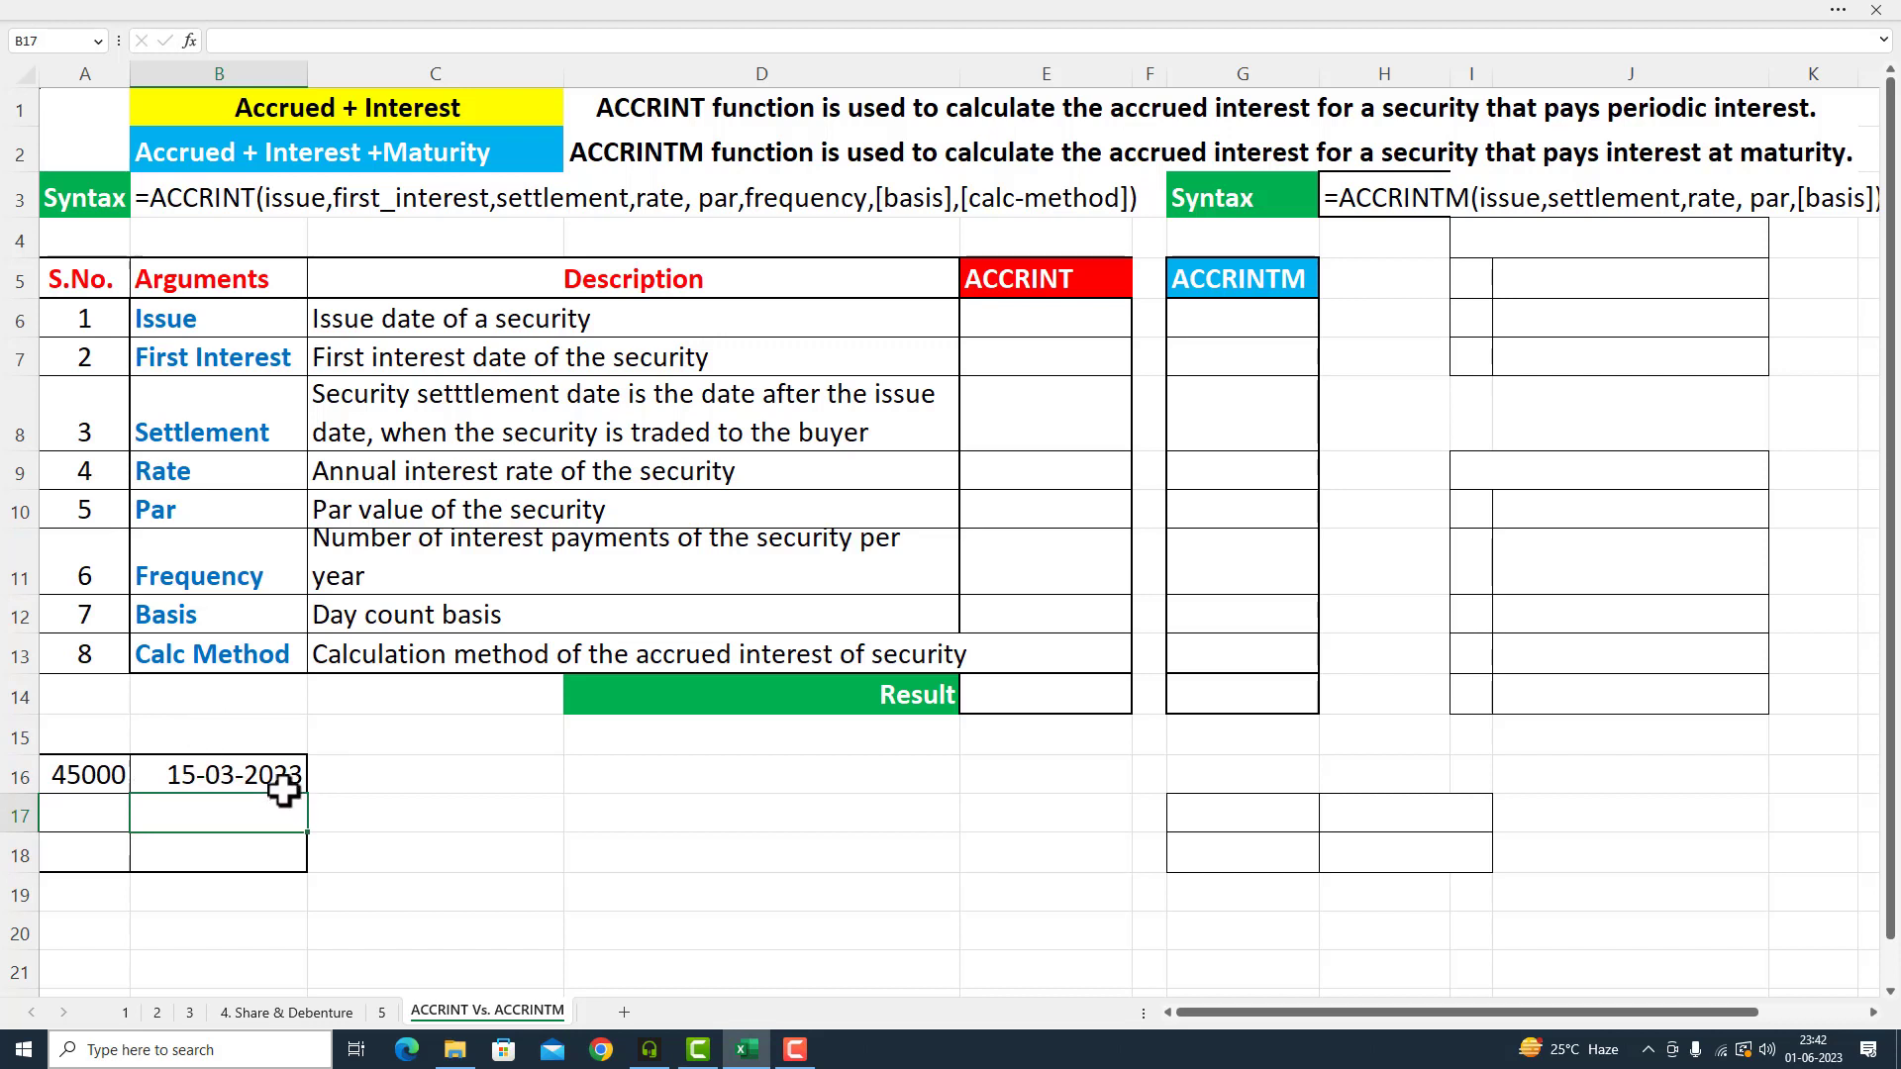
# - Enter 45001 in A17 and 45031 in A18, and fill the VALUE formula from B16 down to B18
pyautogui.click(78, 817)
pyautogui.write('450')
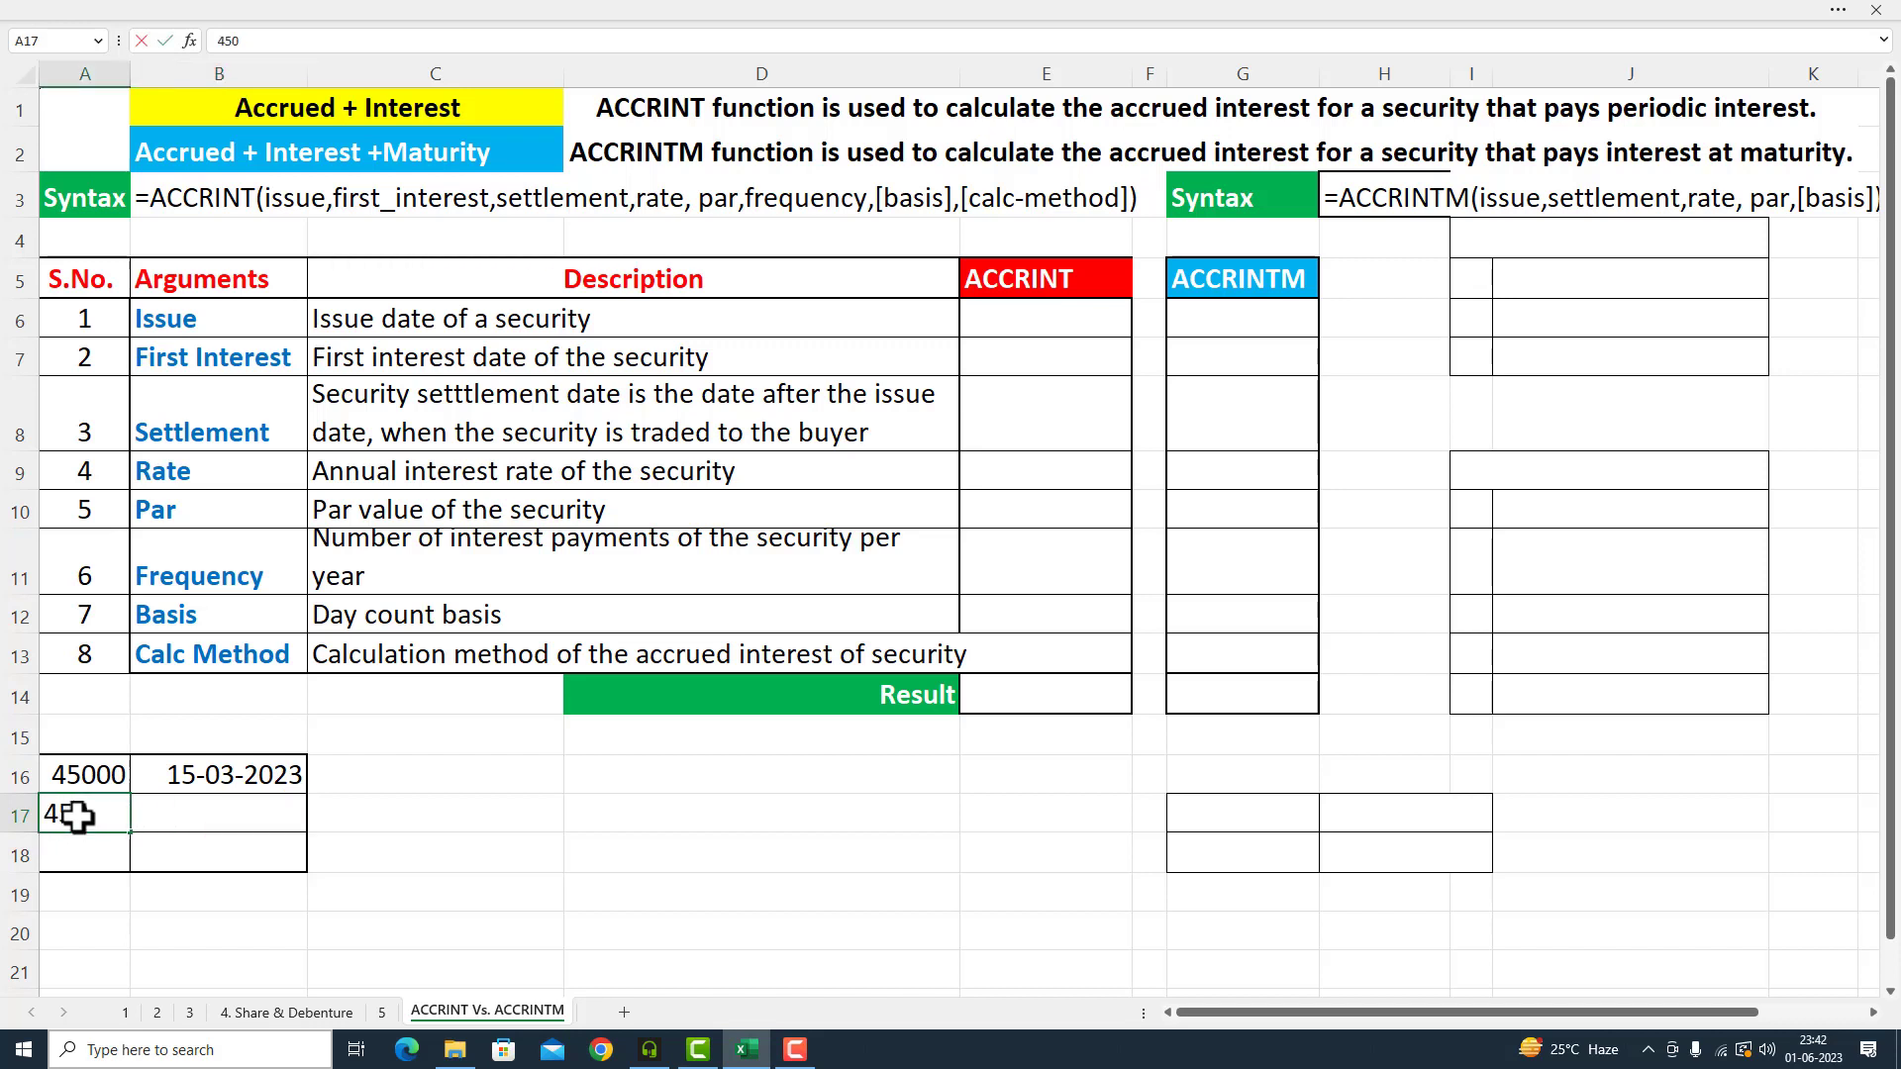
pyautogui.write('01')
pyautogui.click(77, 852)
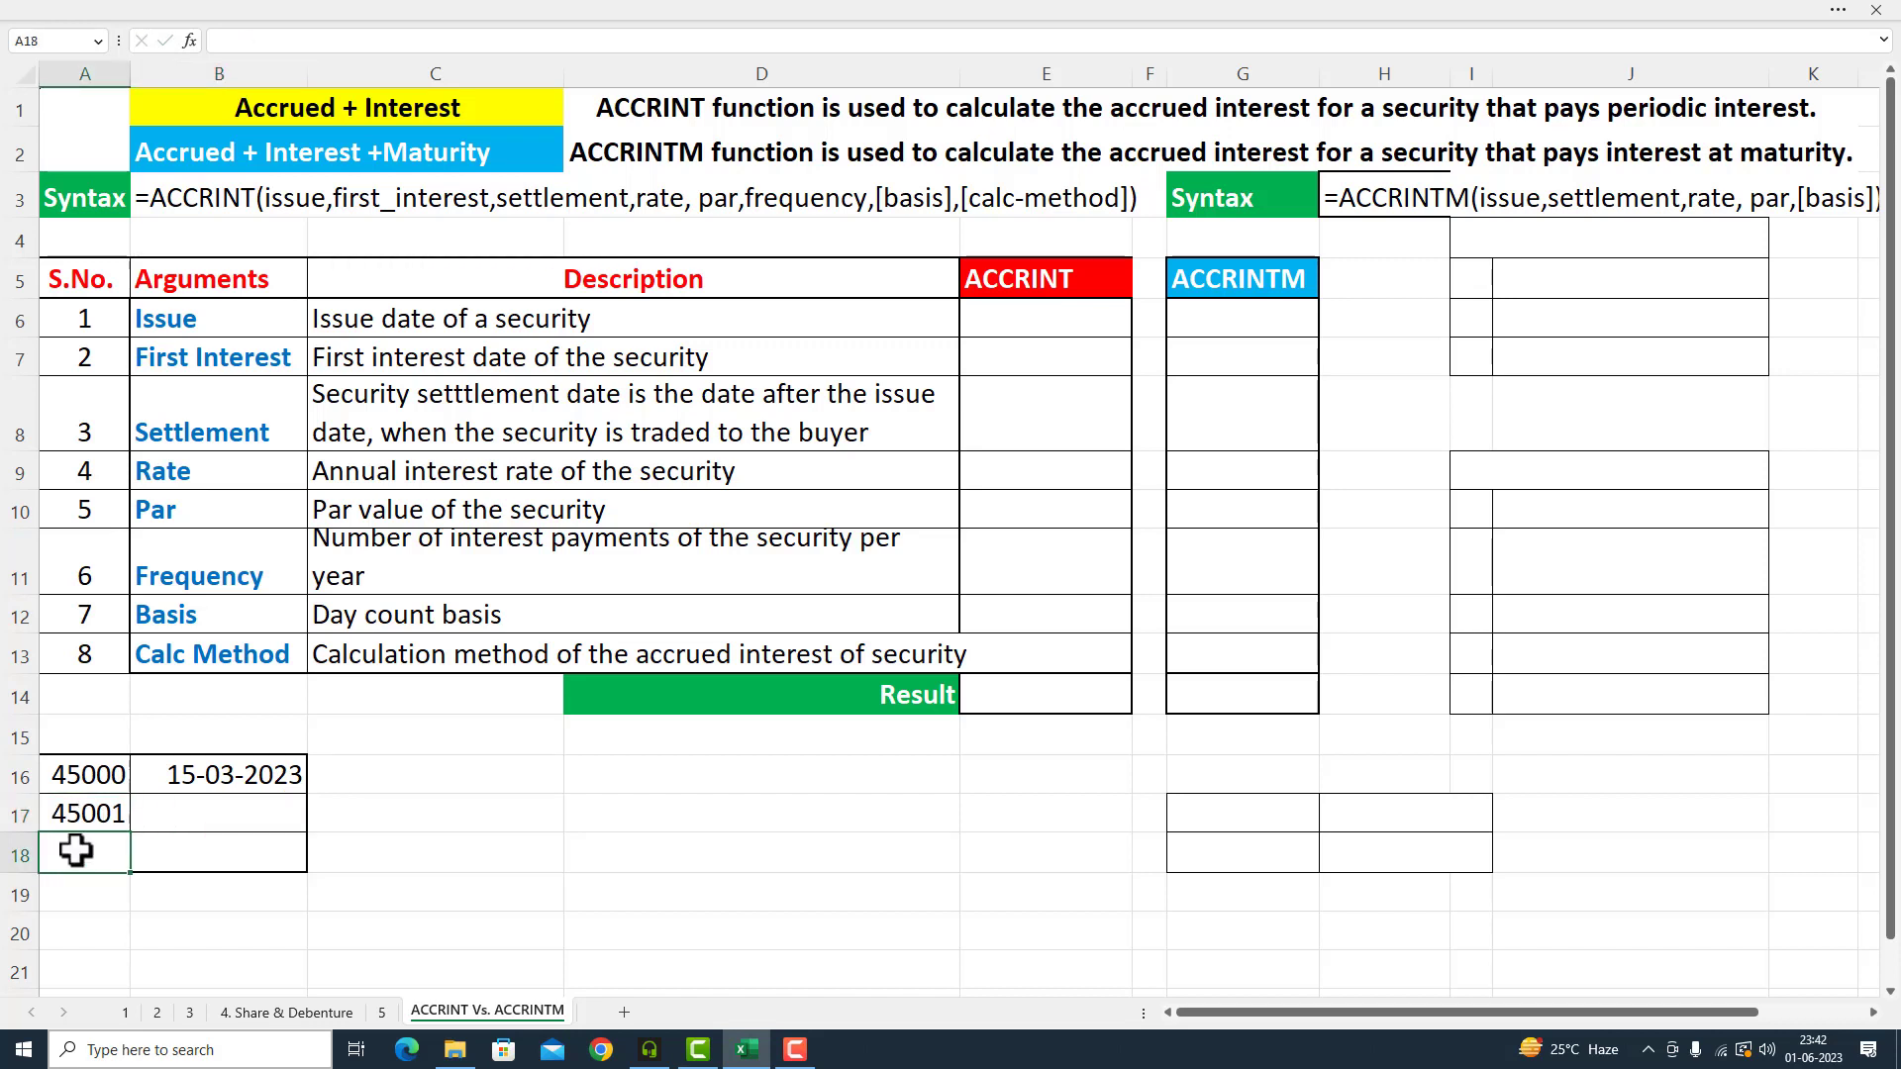
pyautogui.write('45031')
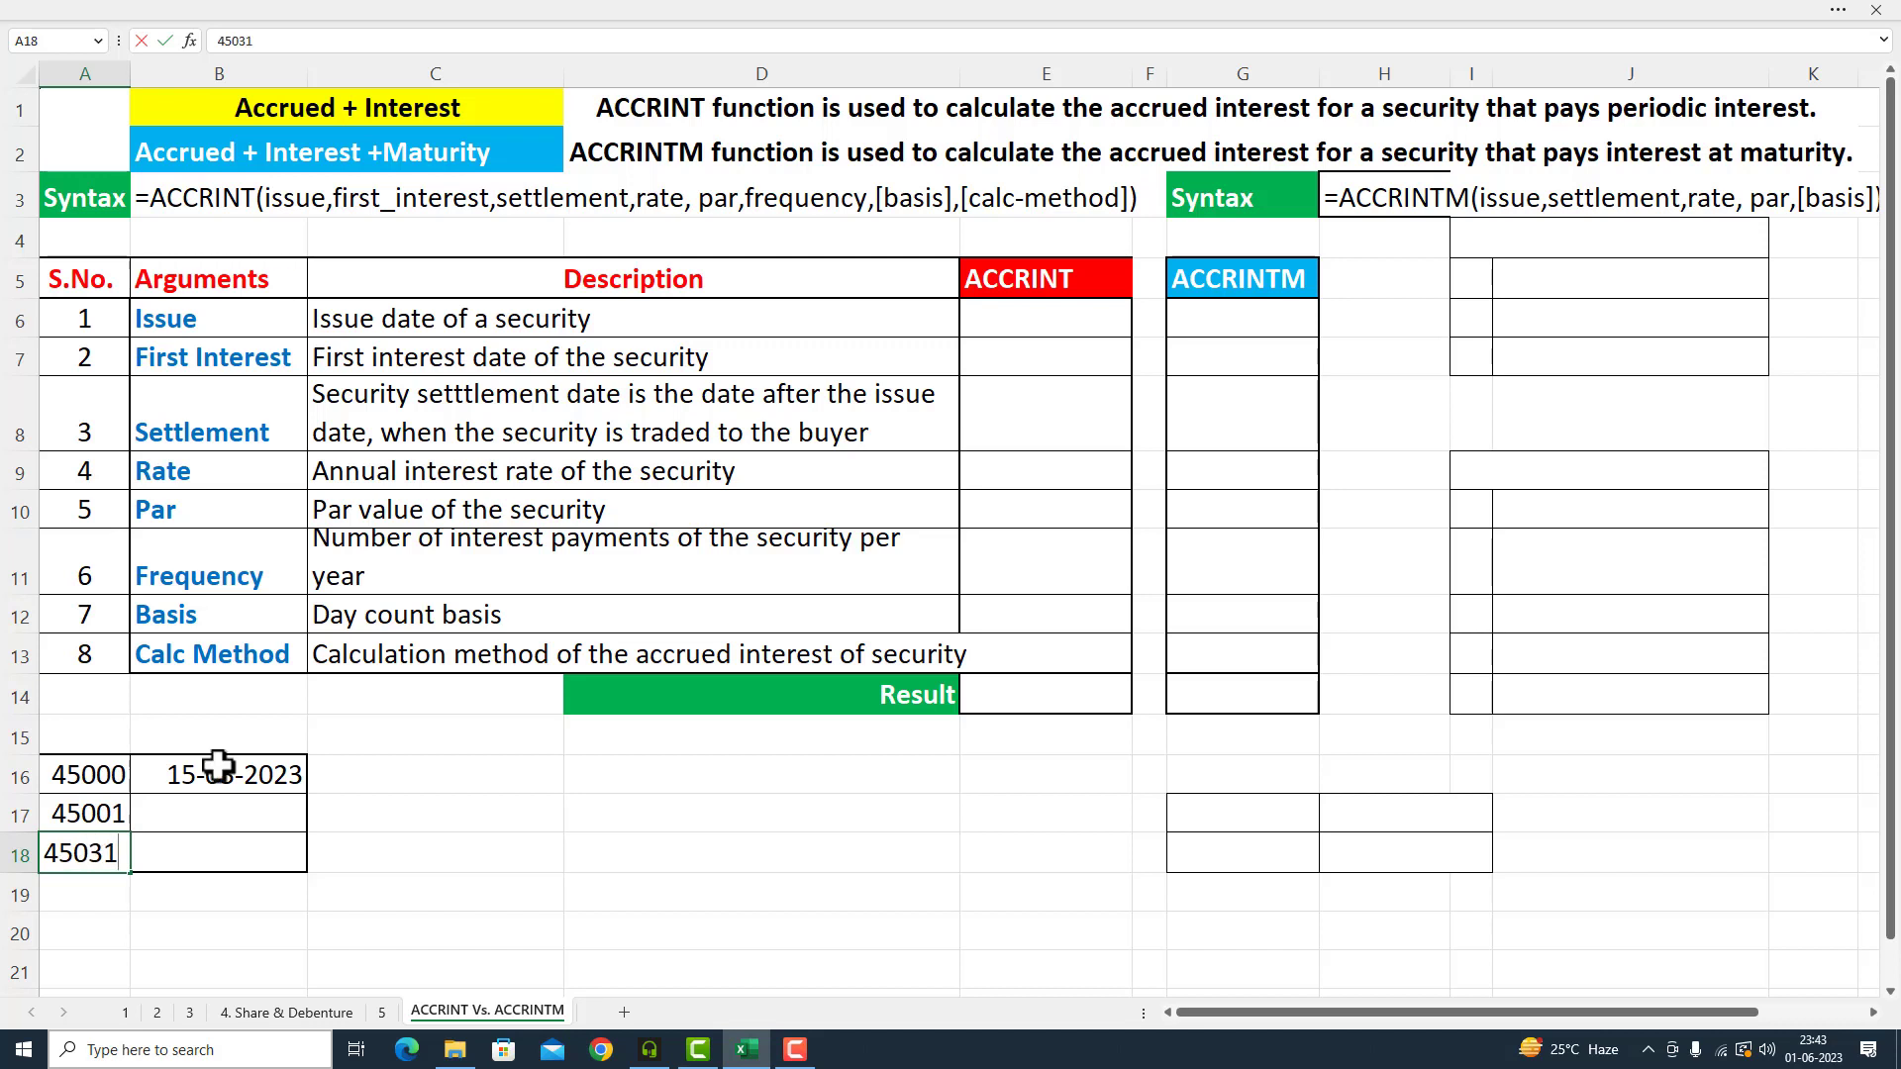
pyautogui.click(219, 766)
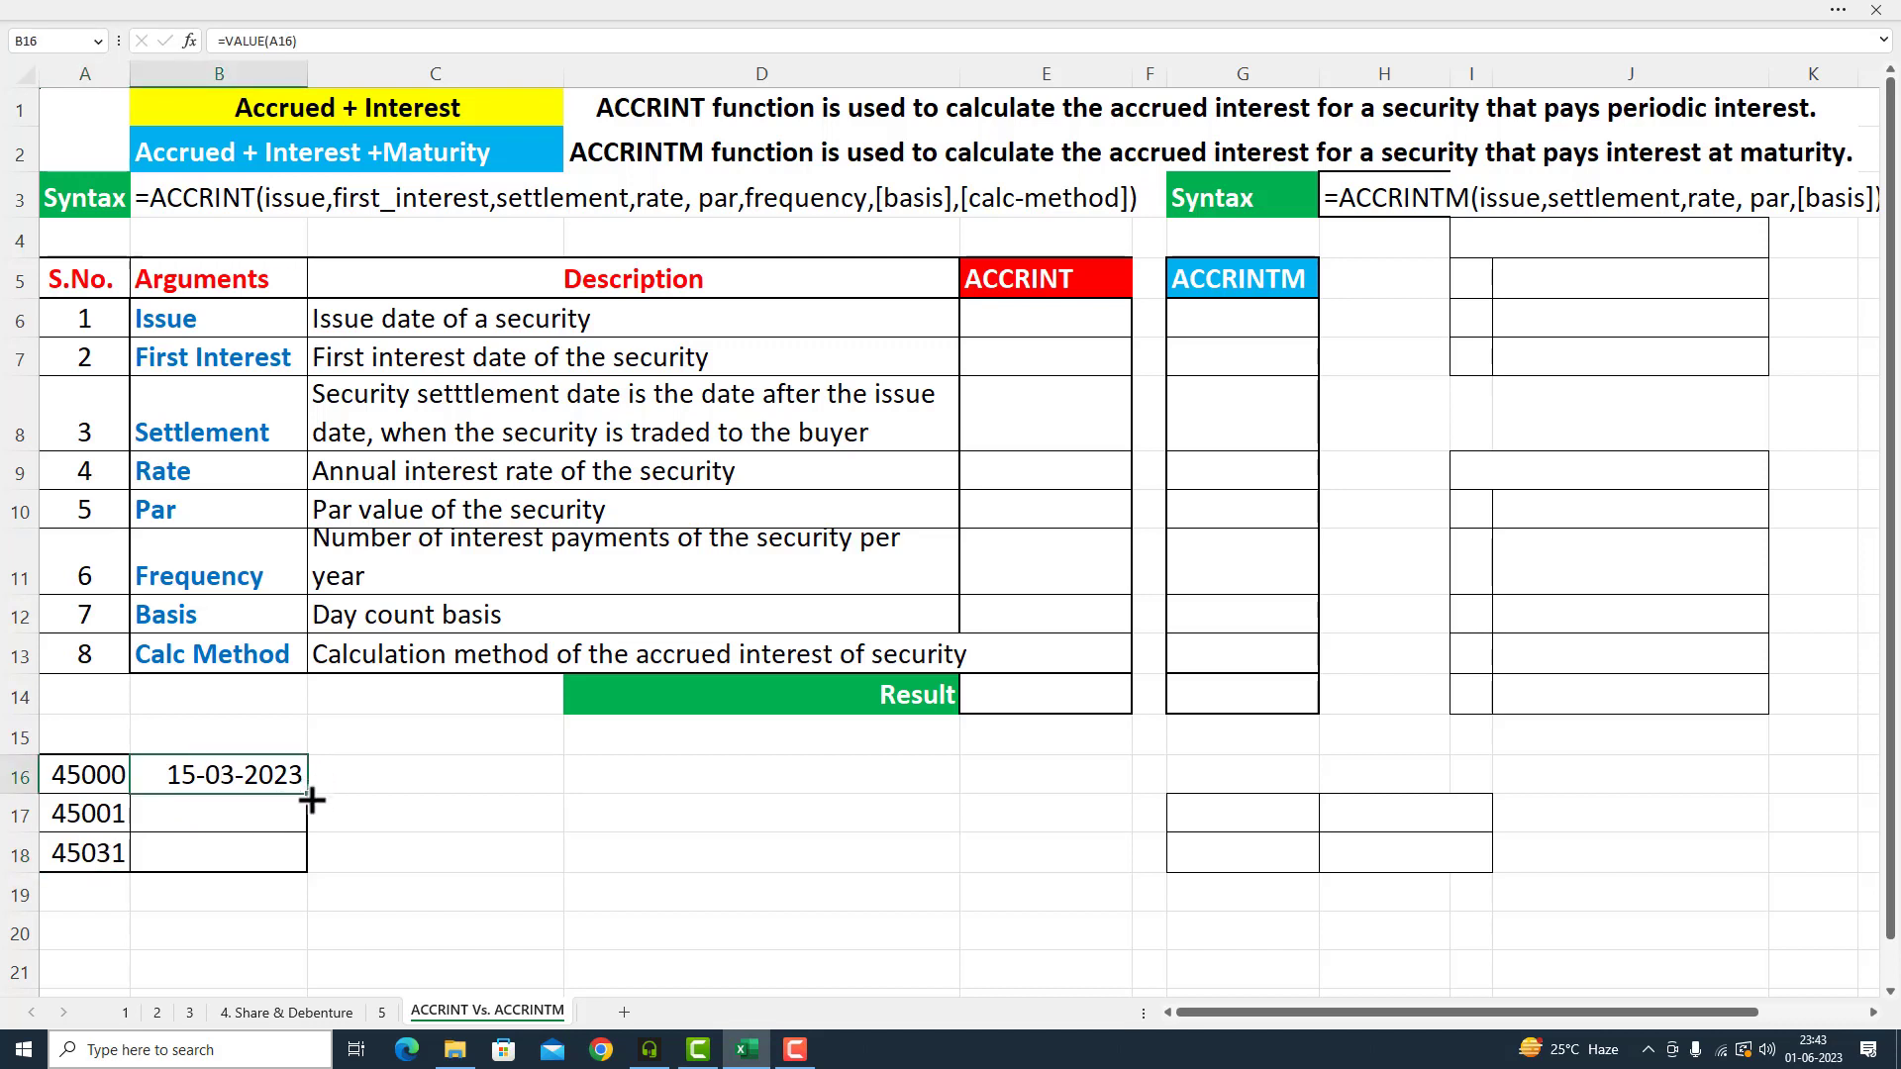
pyautogui.moveTo(311, 799); pyautogui.dragTo(307, 864)
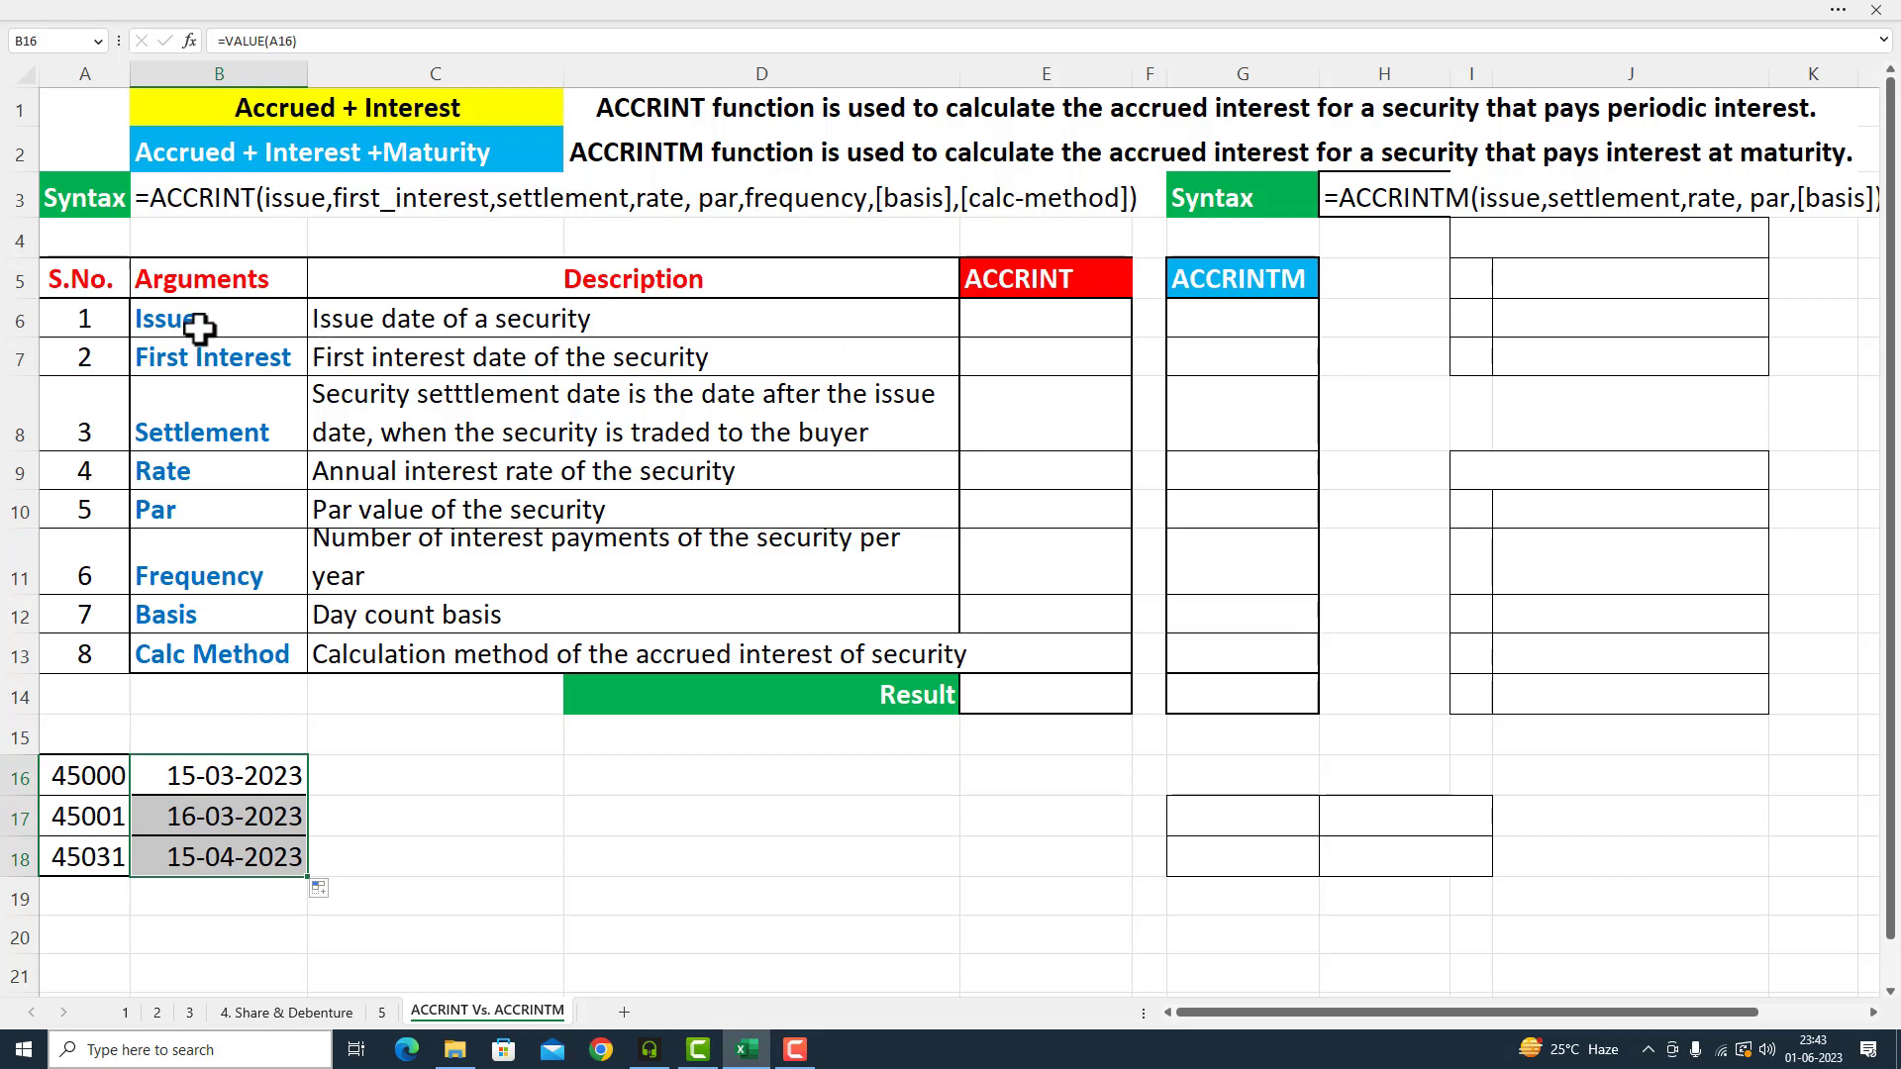
# - In the ACCRINT column, enter the issue date 15-03-2023, first interest date 16-03-2023 and settlement date 15-4-2023
pyautogui.click(1017, 321)
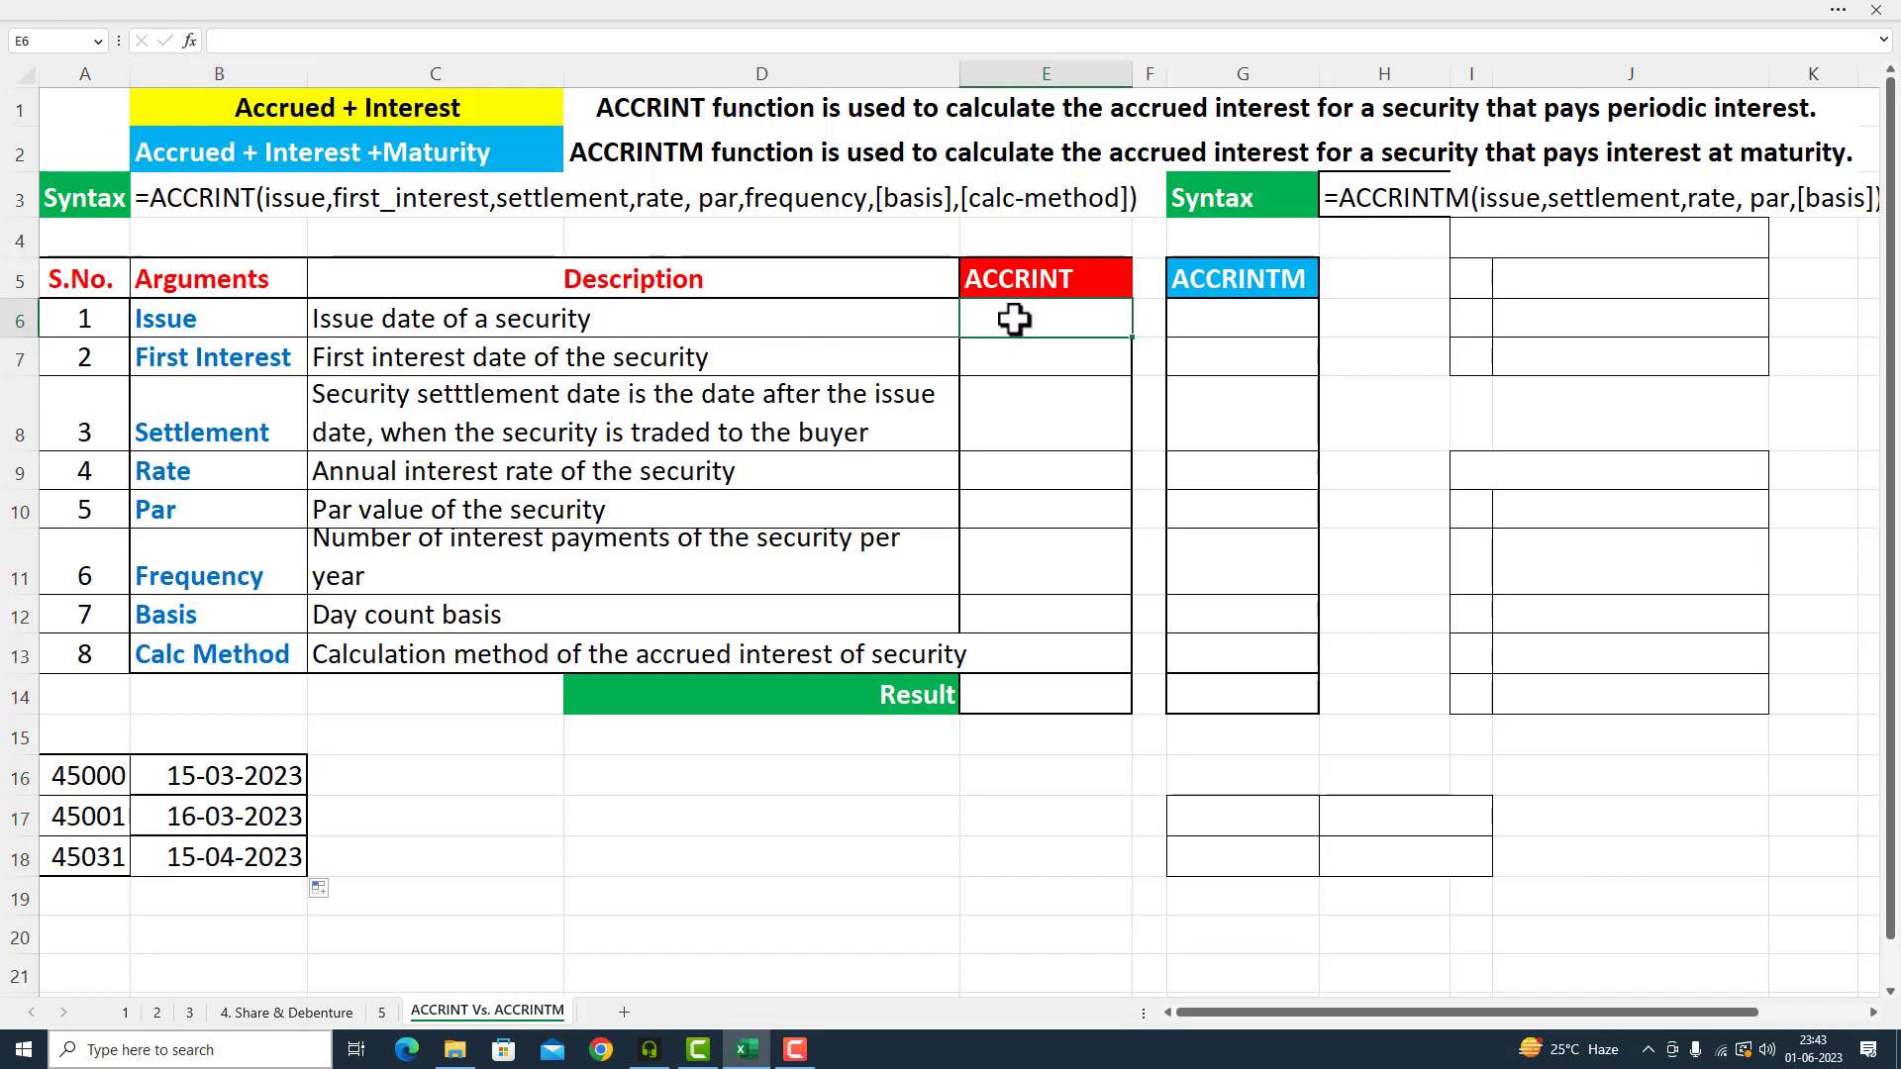
pyautogui.write('15')
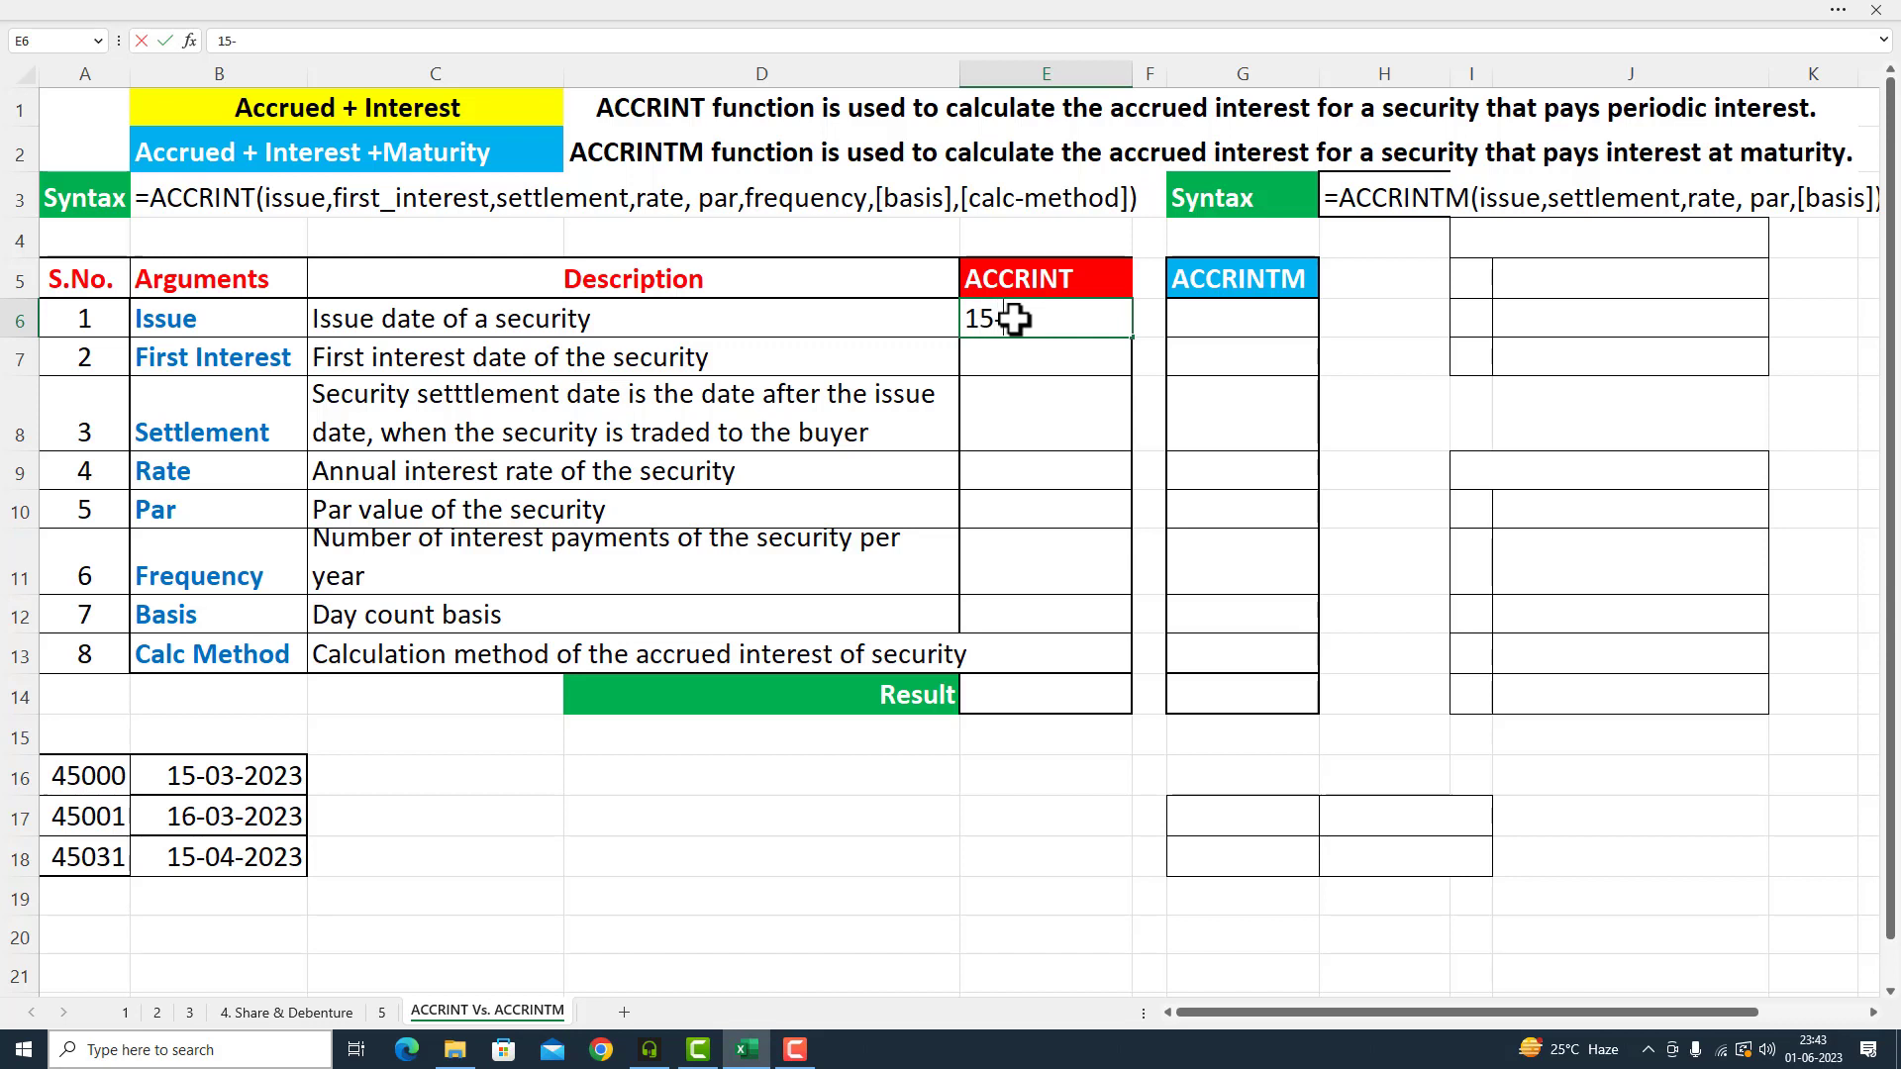
pyautogui.write('-03-2023')
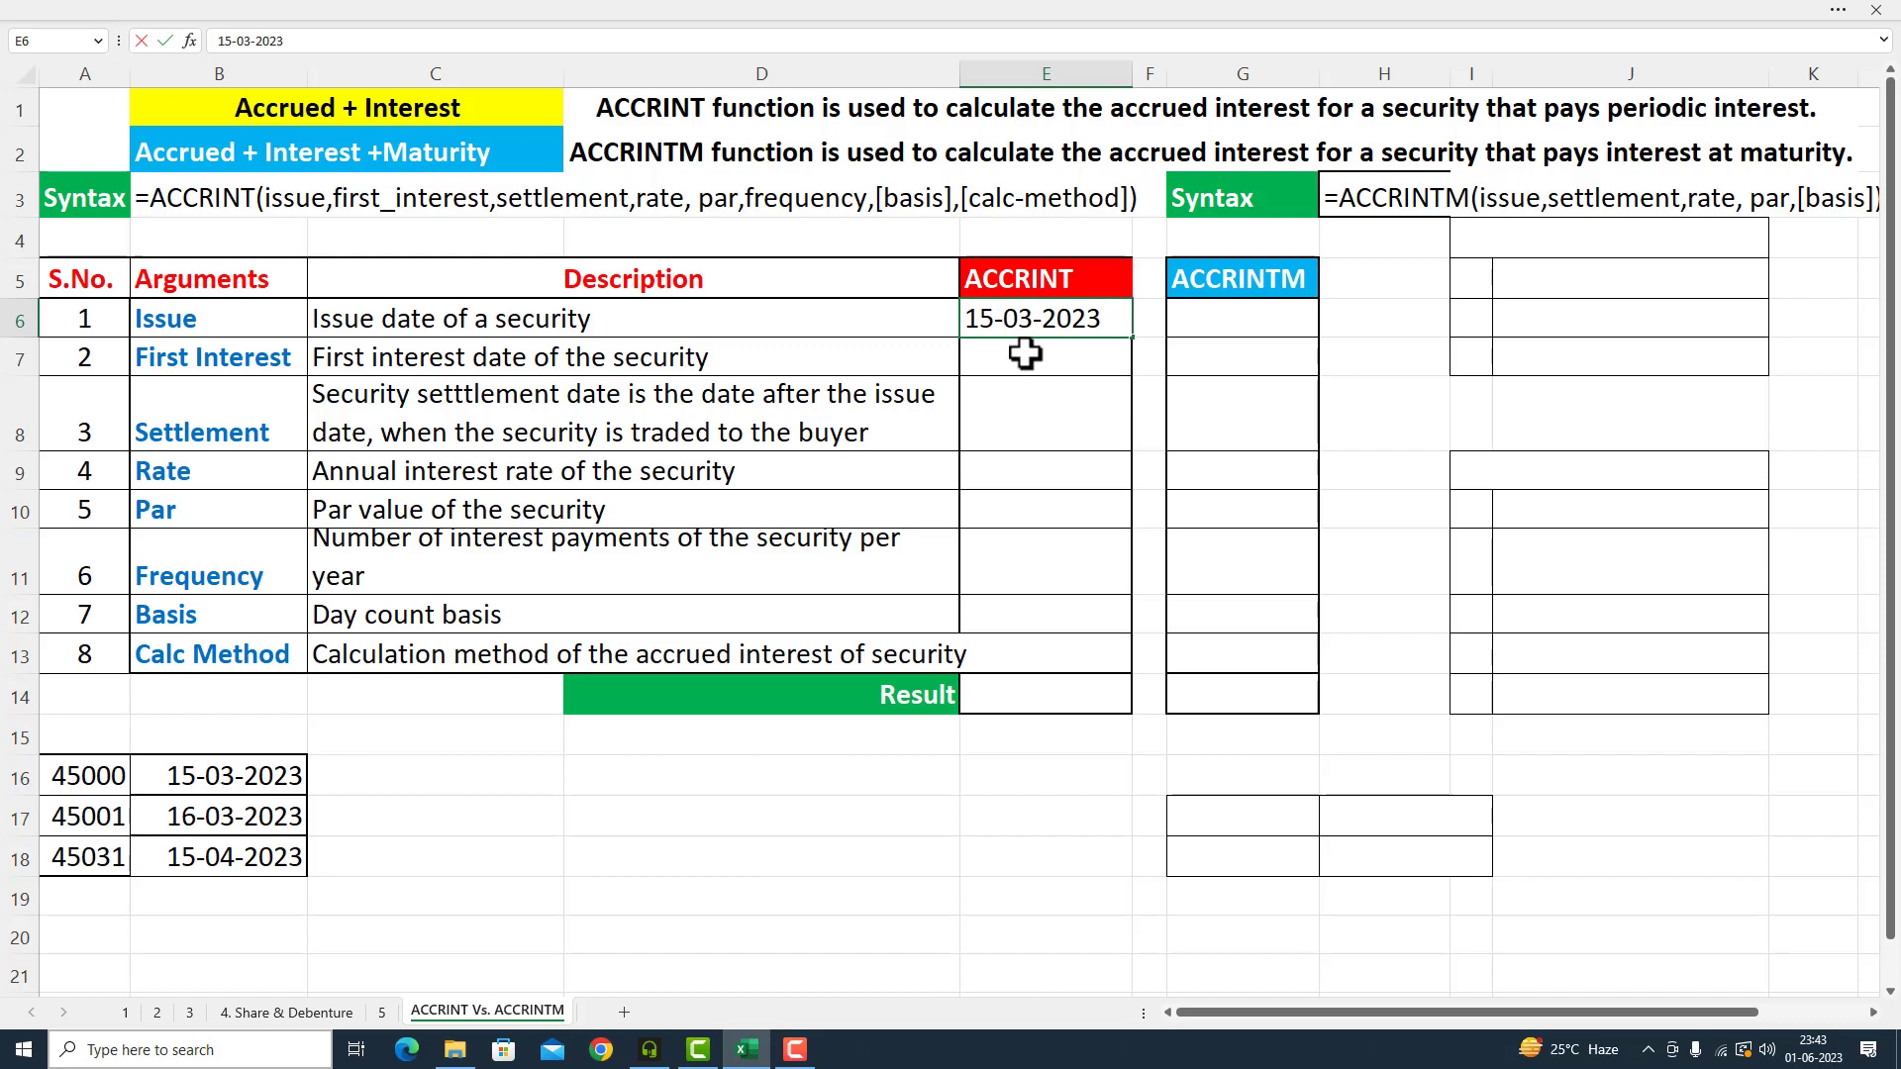
pyautogui.click(1025, 353)
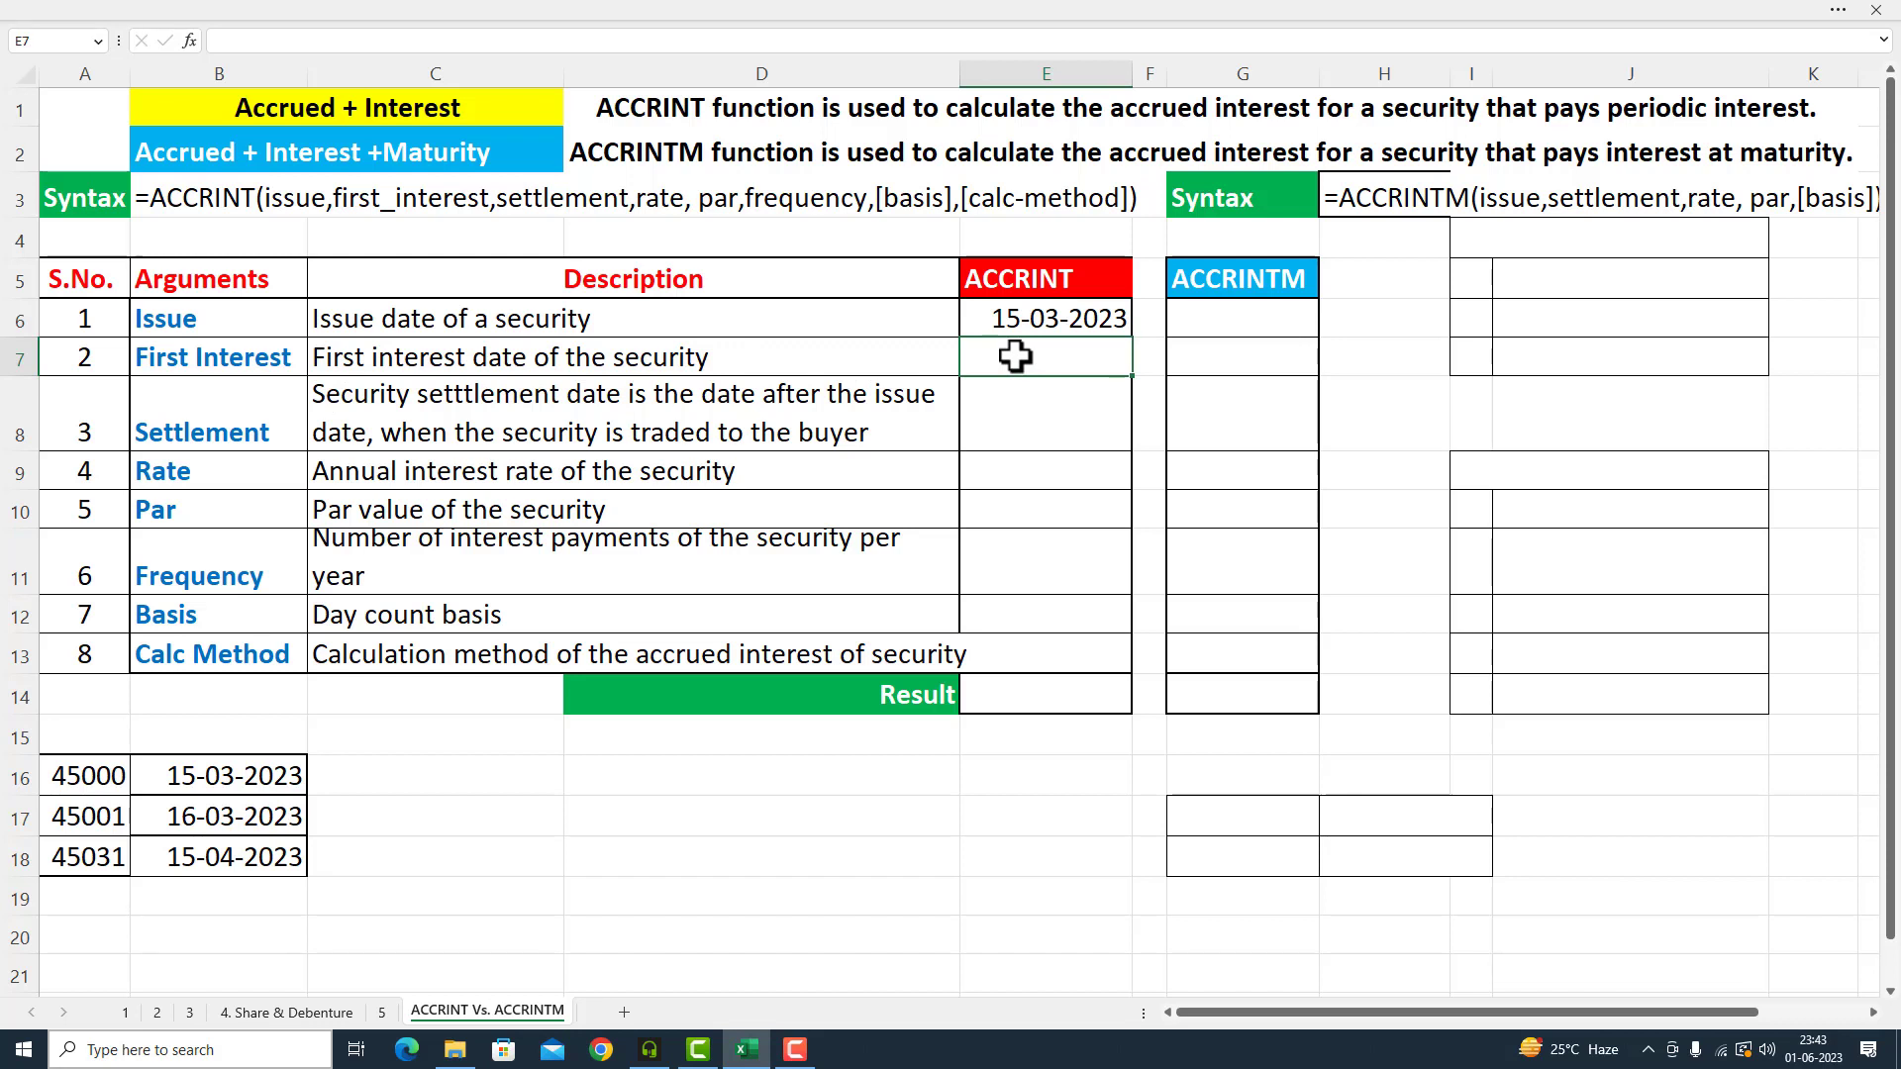
pyautogui.write('16-03-2023')
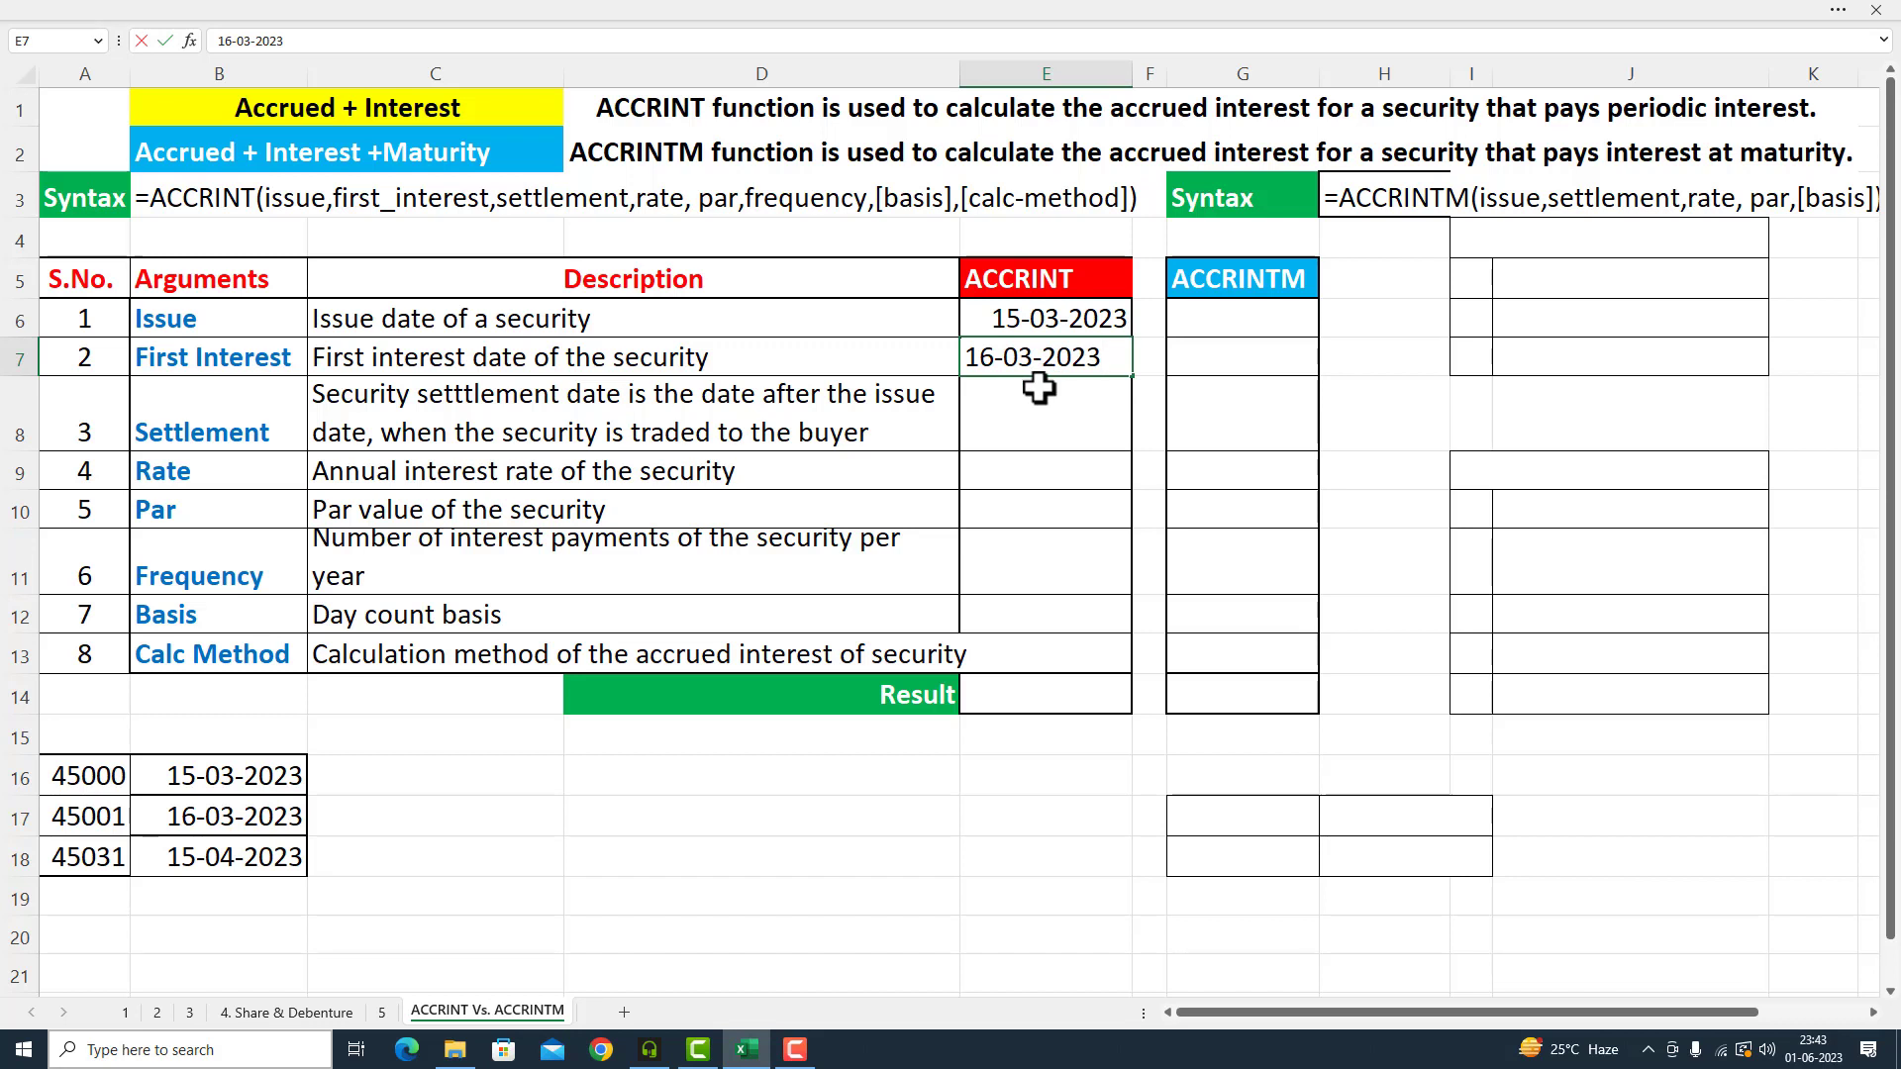
pyautogui.press('Return')
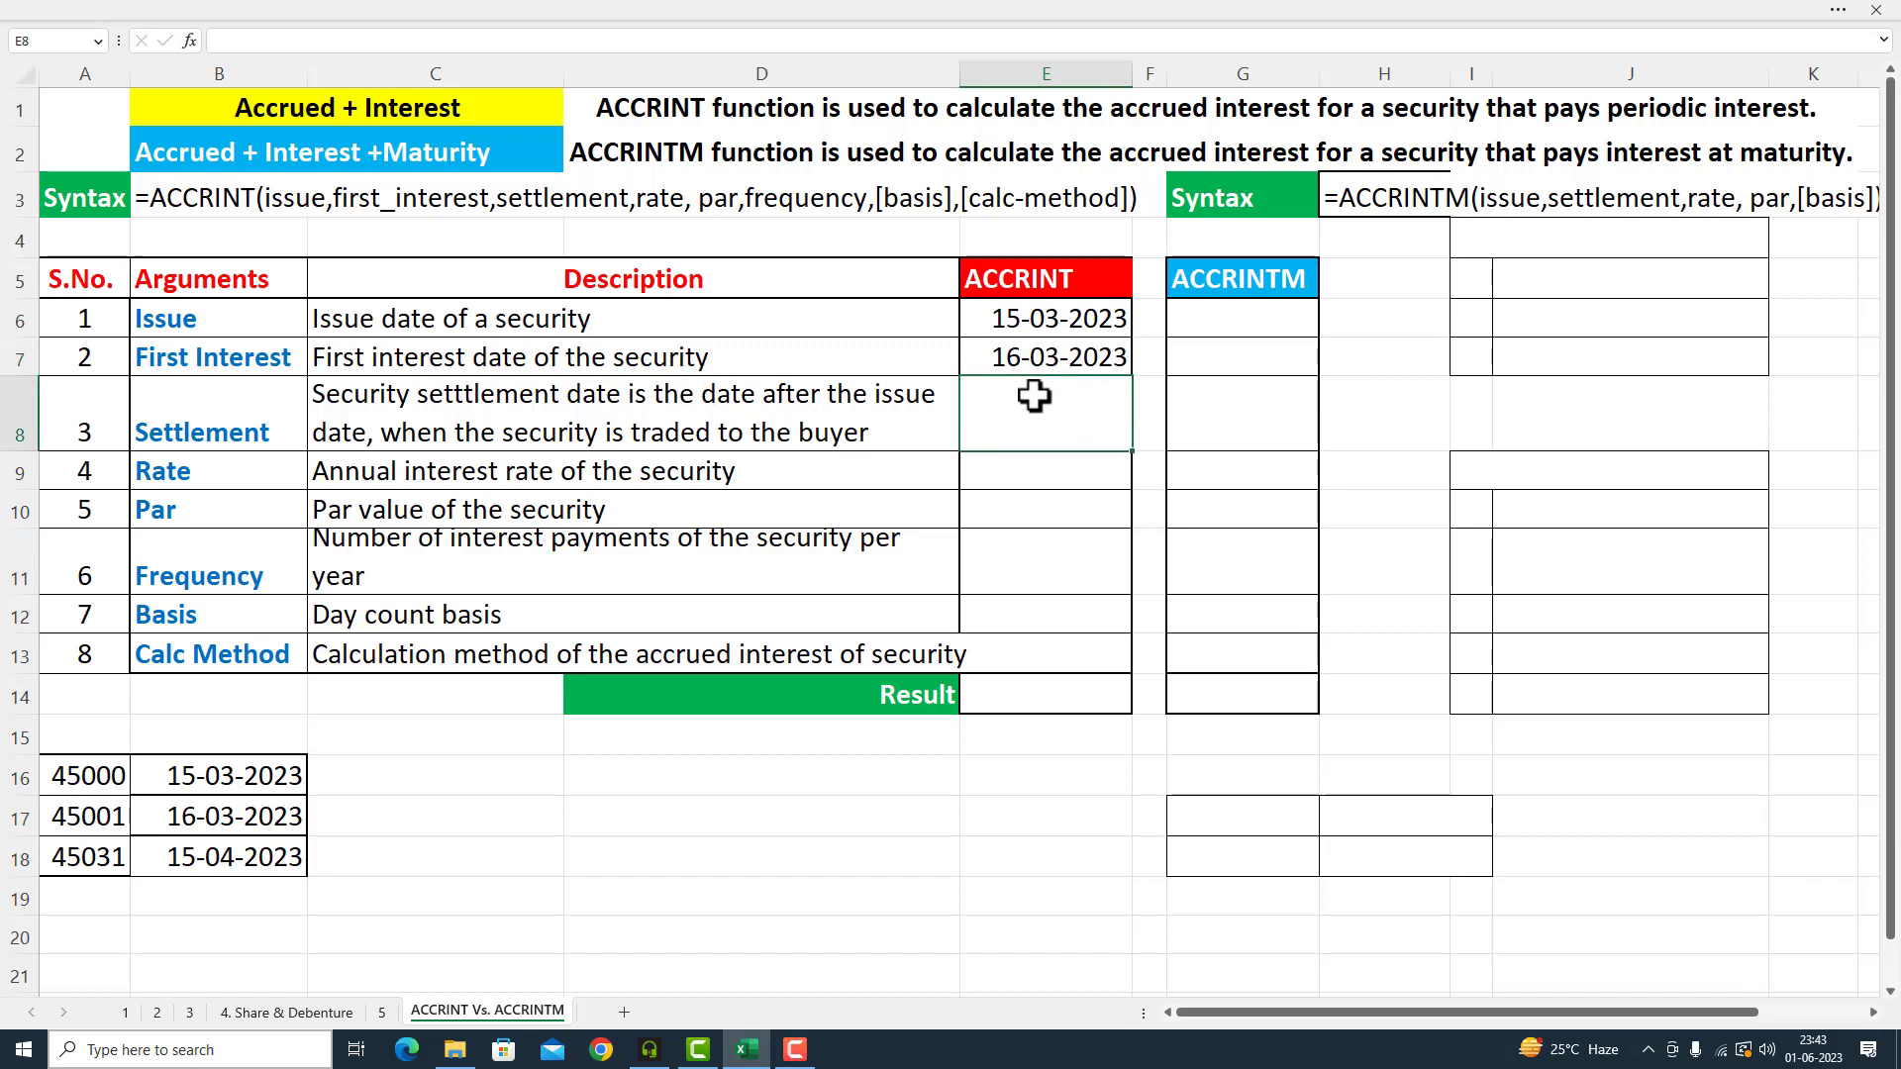
pyautogui.write('15-4-')
pyautogui.write('2023')
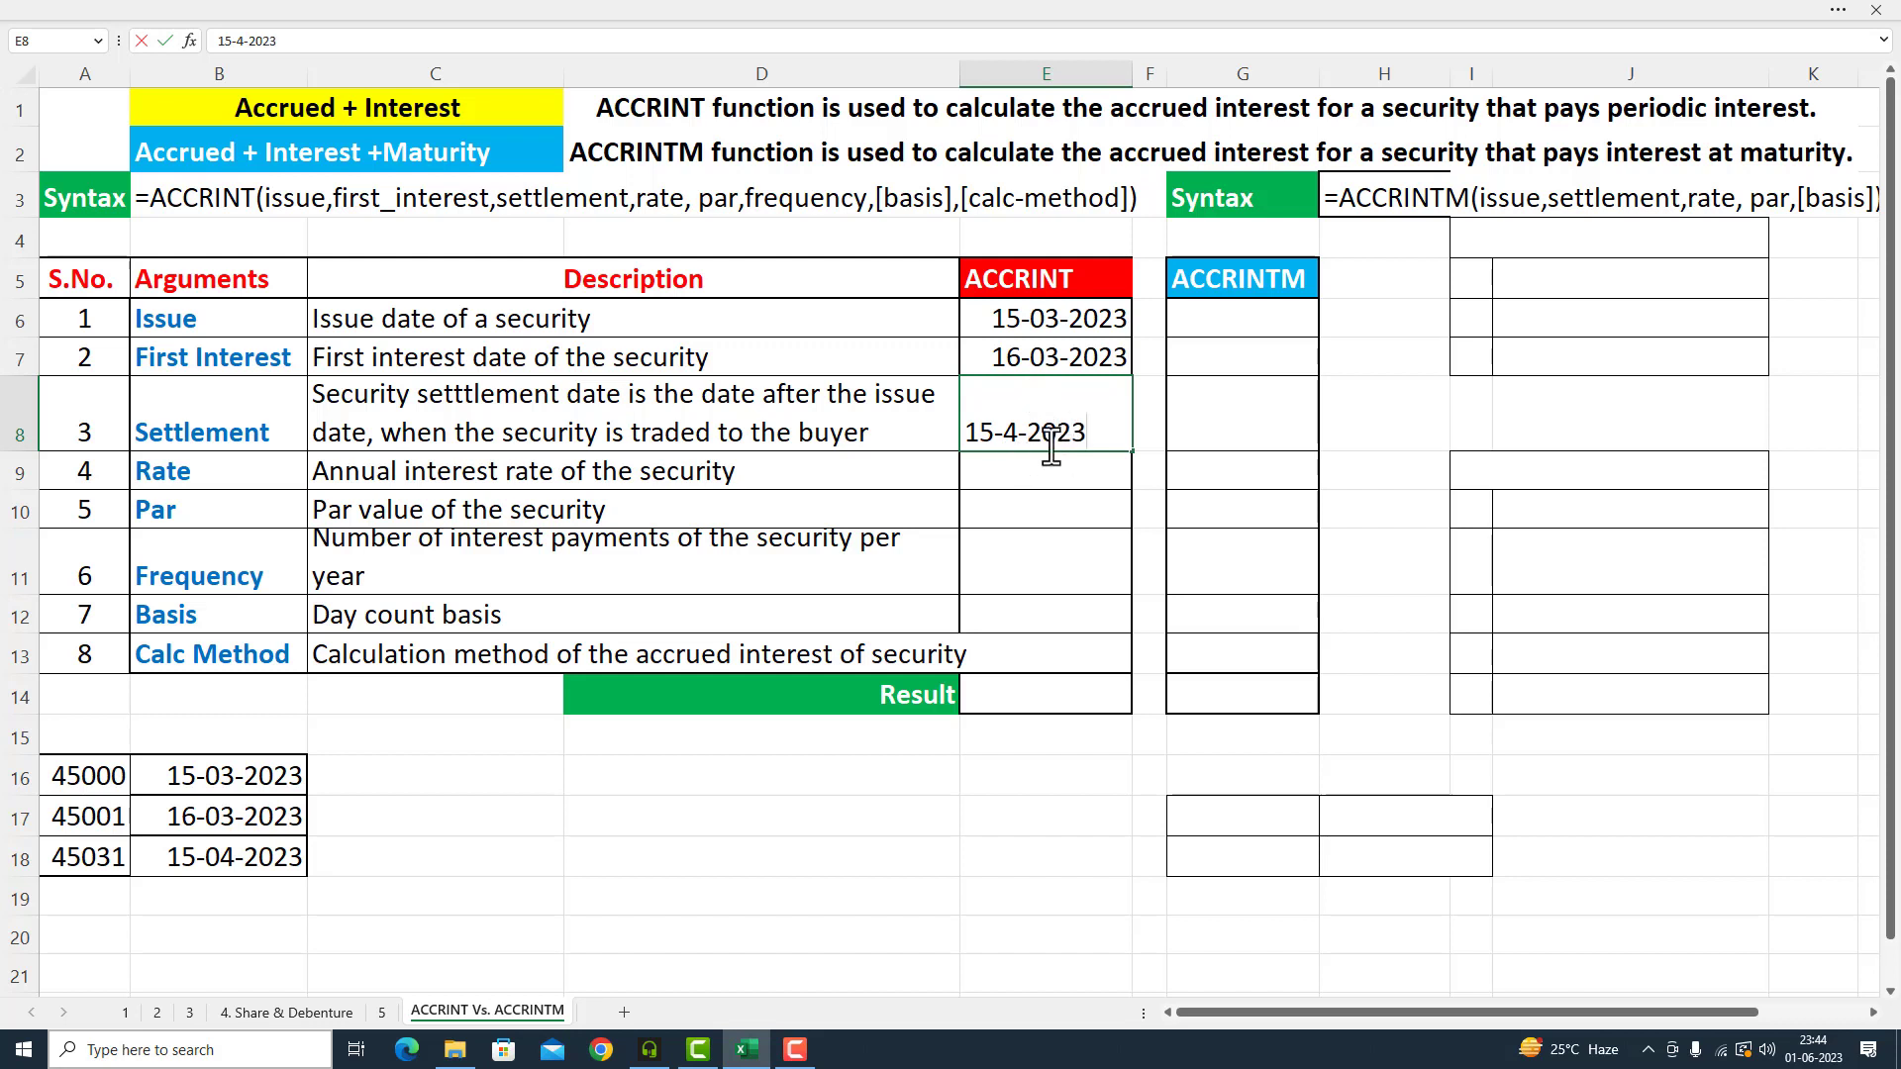
# - Set the ACCRINT rate in E9 to 12% and the par value in E10 to 100000
pyautogui.click(990, 476)
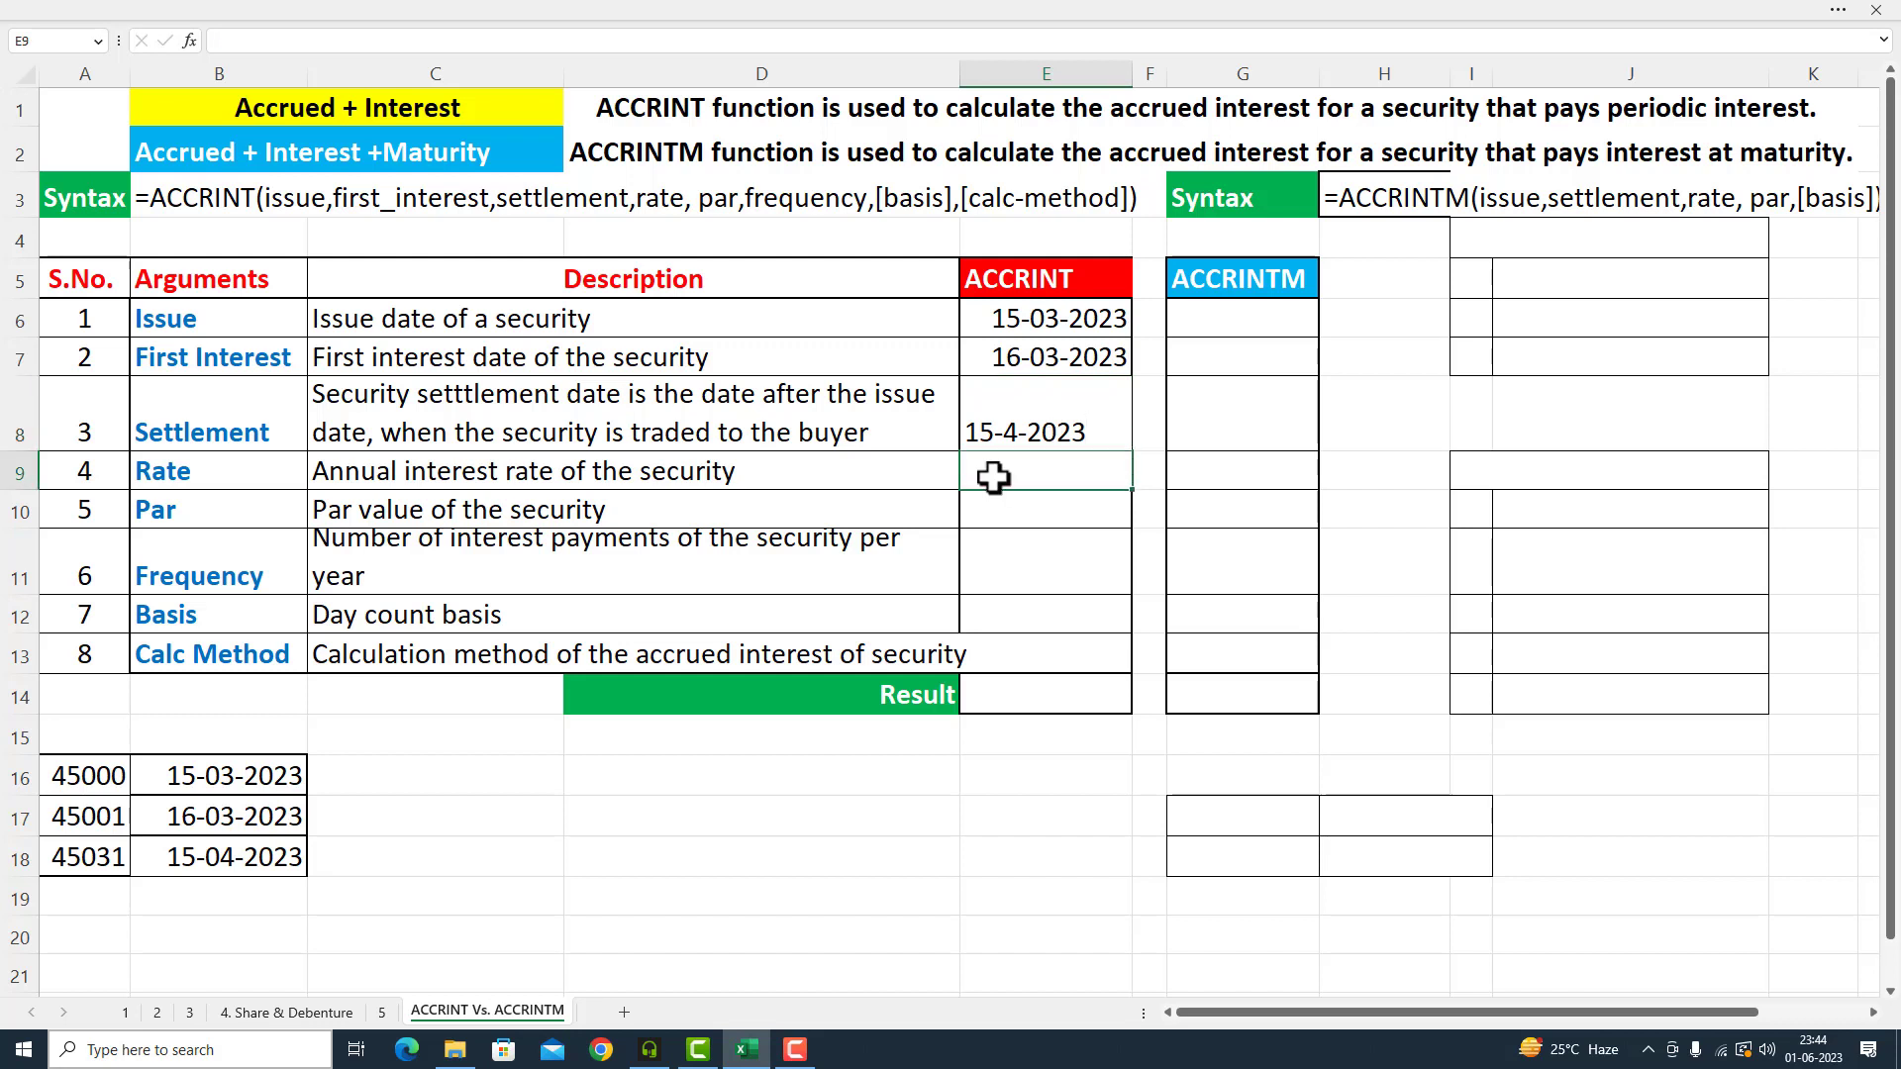
pyautogui.write('12%')
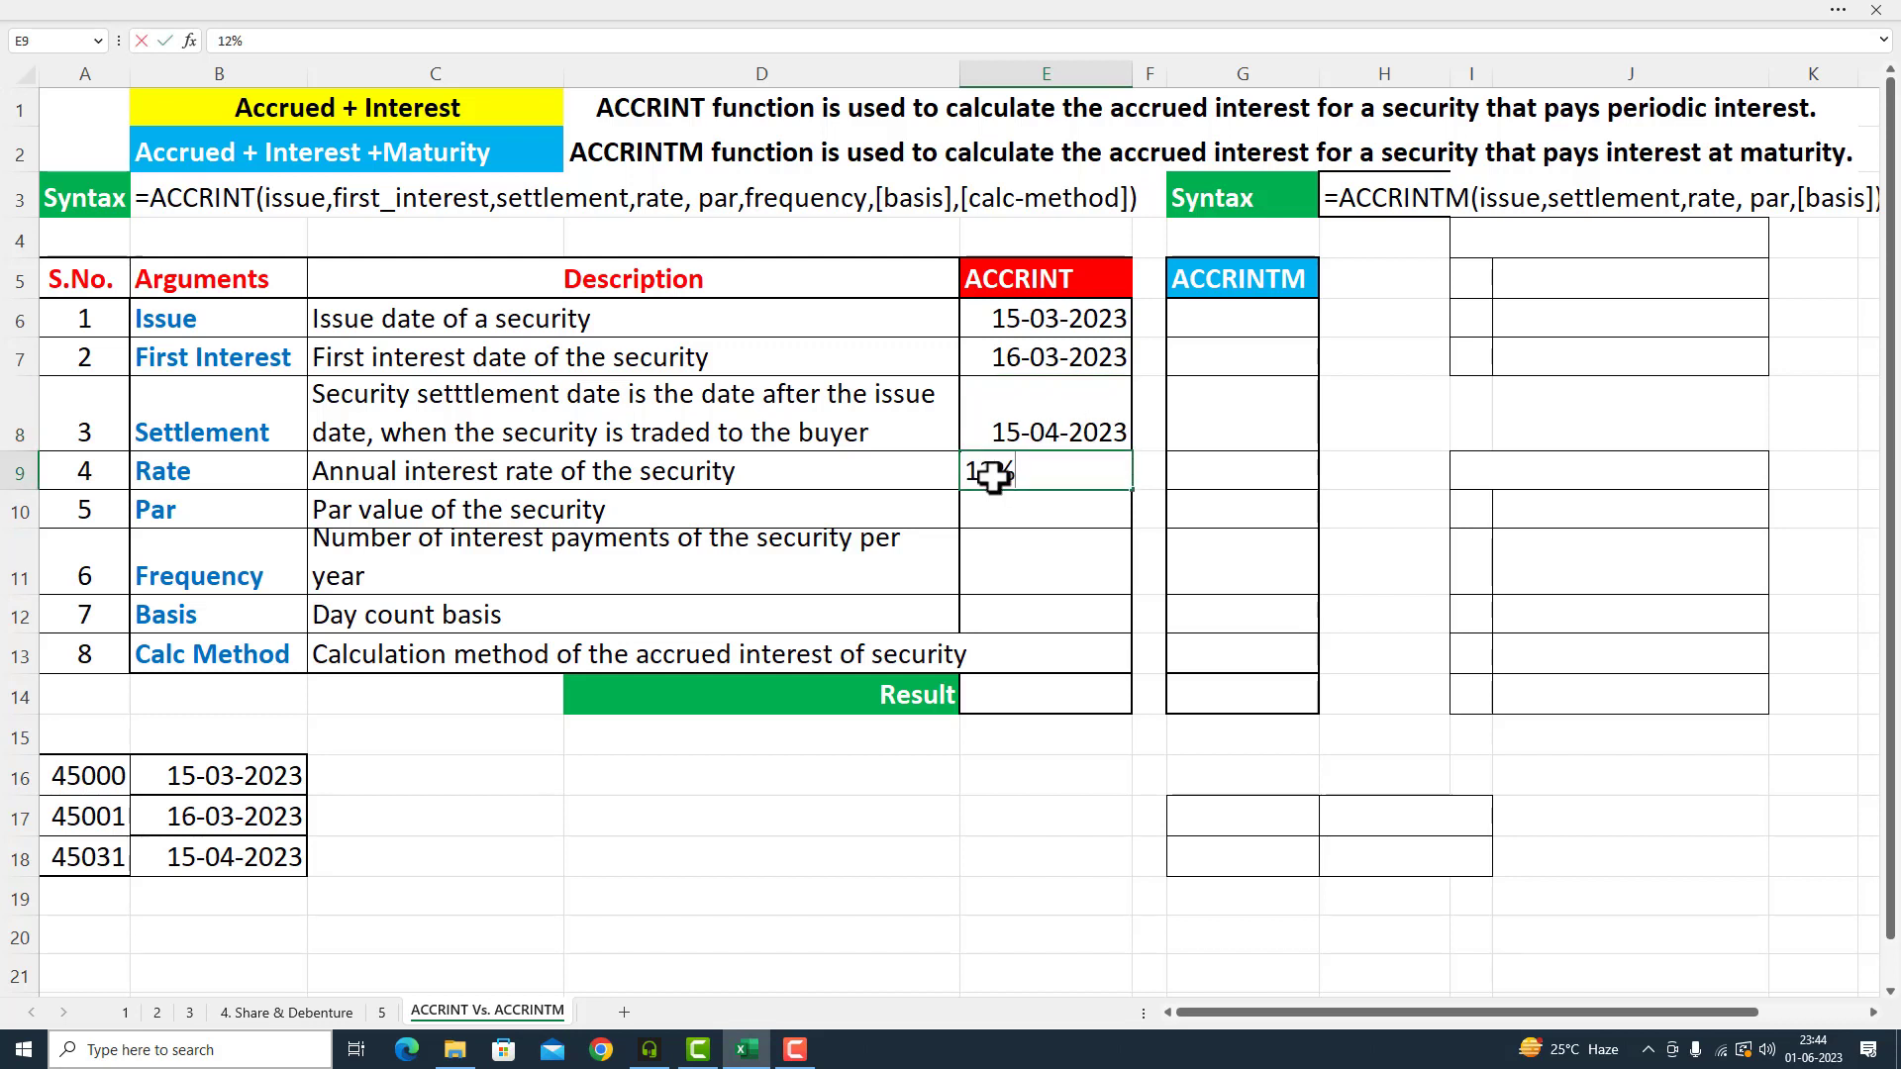
pyautogui.click(999, 518)
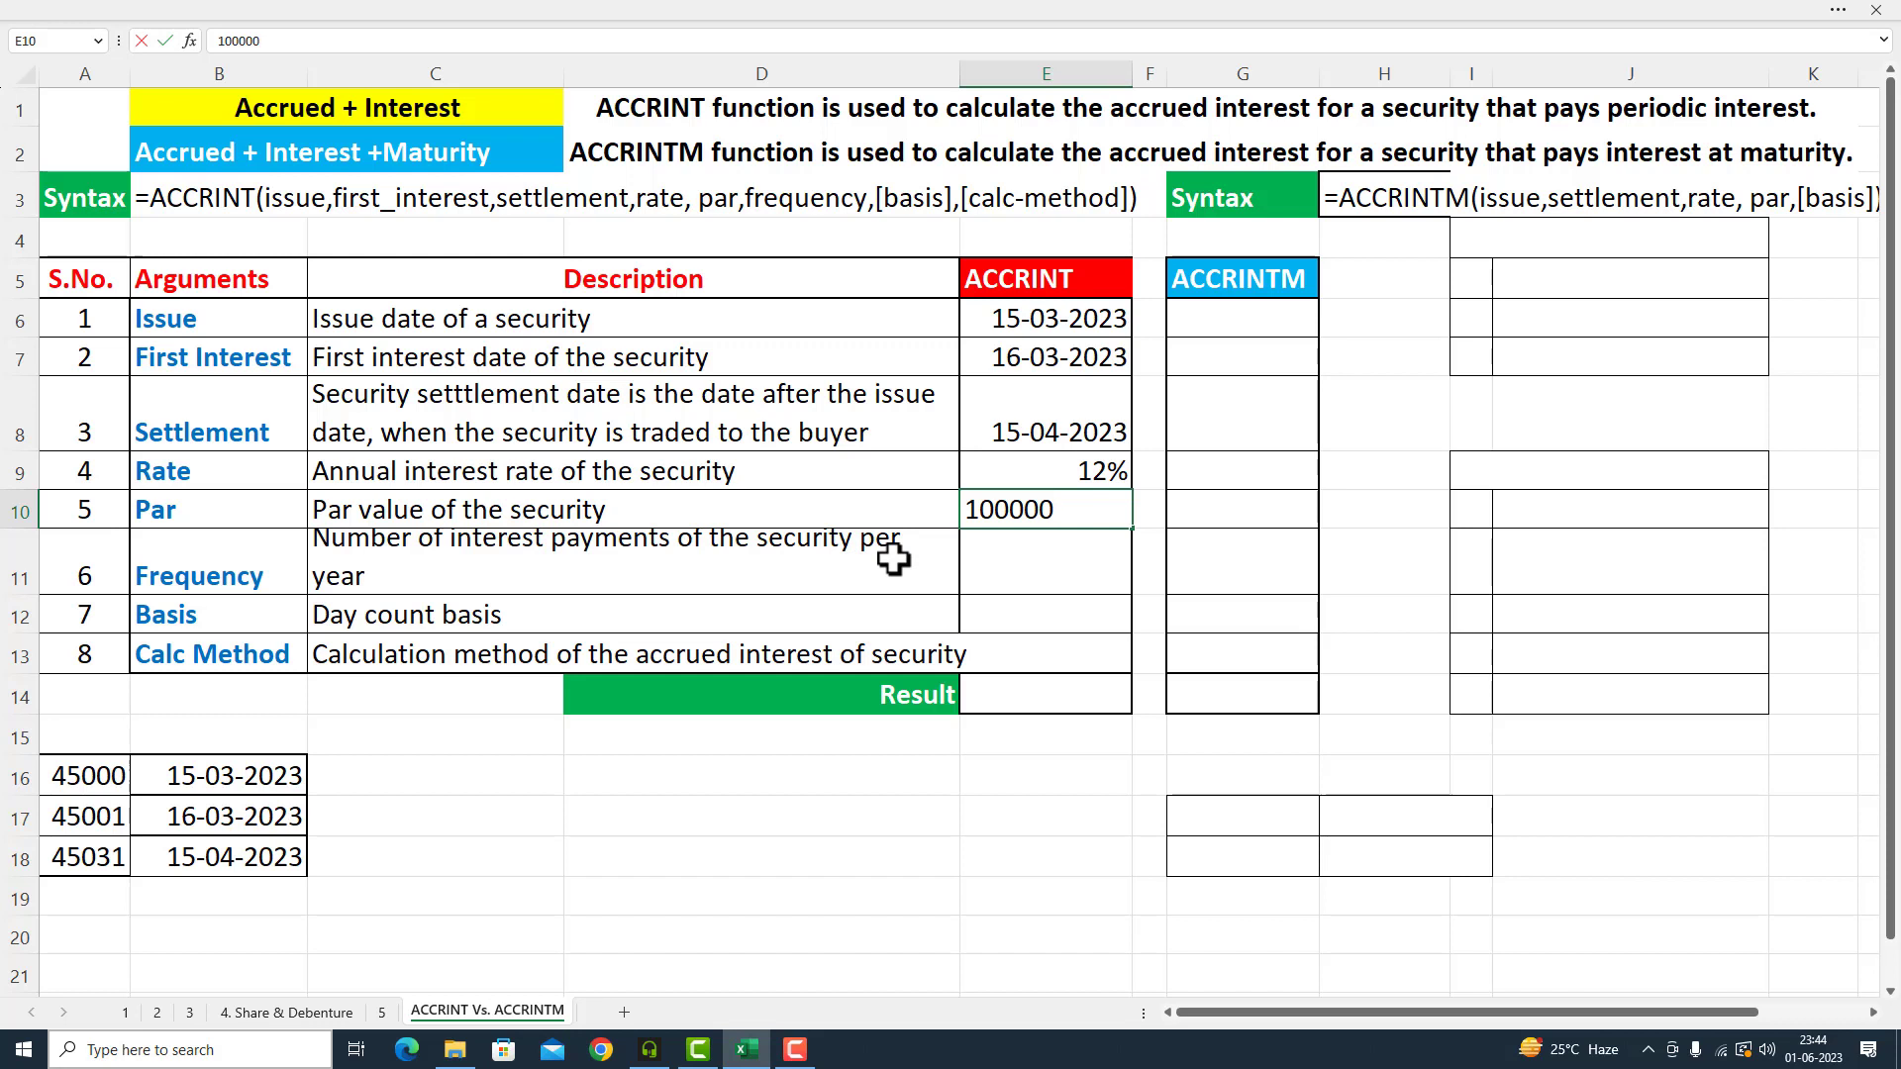
# - Fill the Frequency and Basis code tables in I4:J14, and enter frequency 1, basis 0 and calc method TRUE in E11:E13
pyautogui.click(1003, 552)
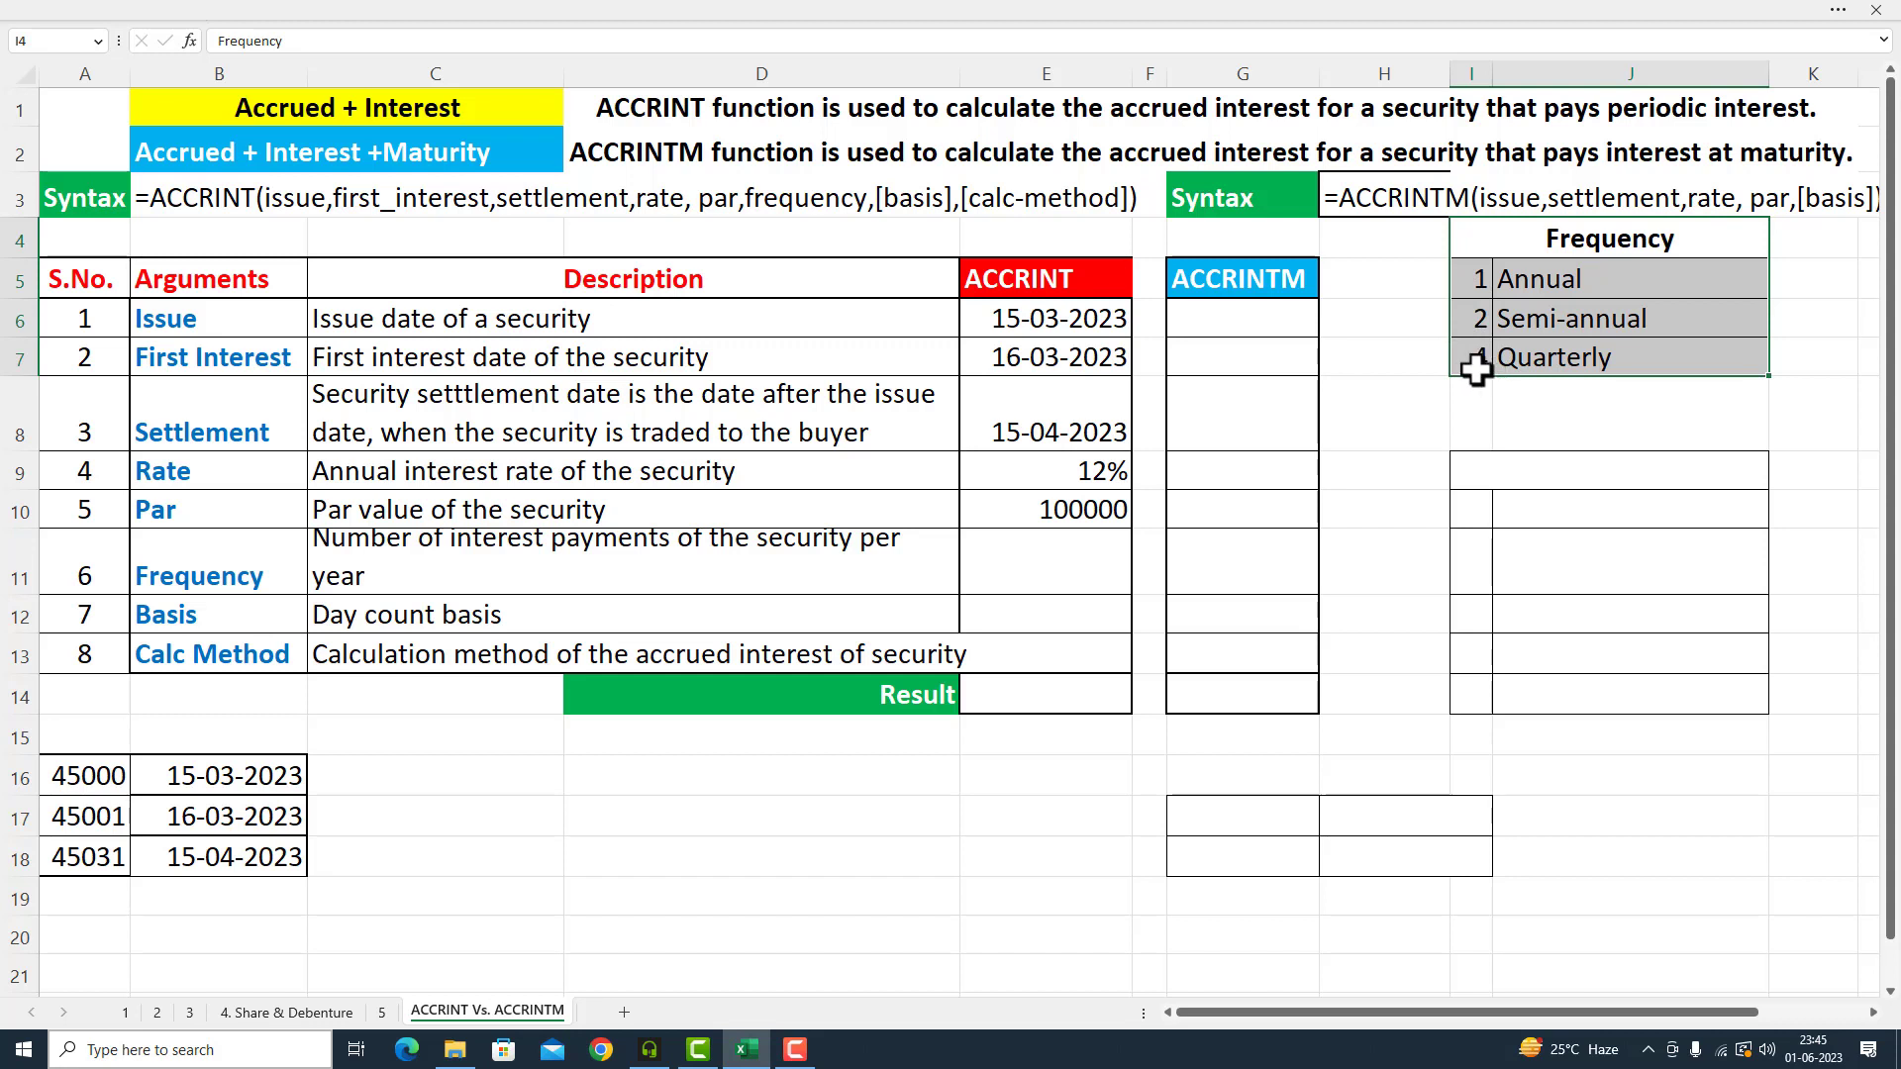
pyautogui.click(1080, 575)
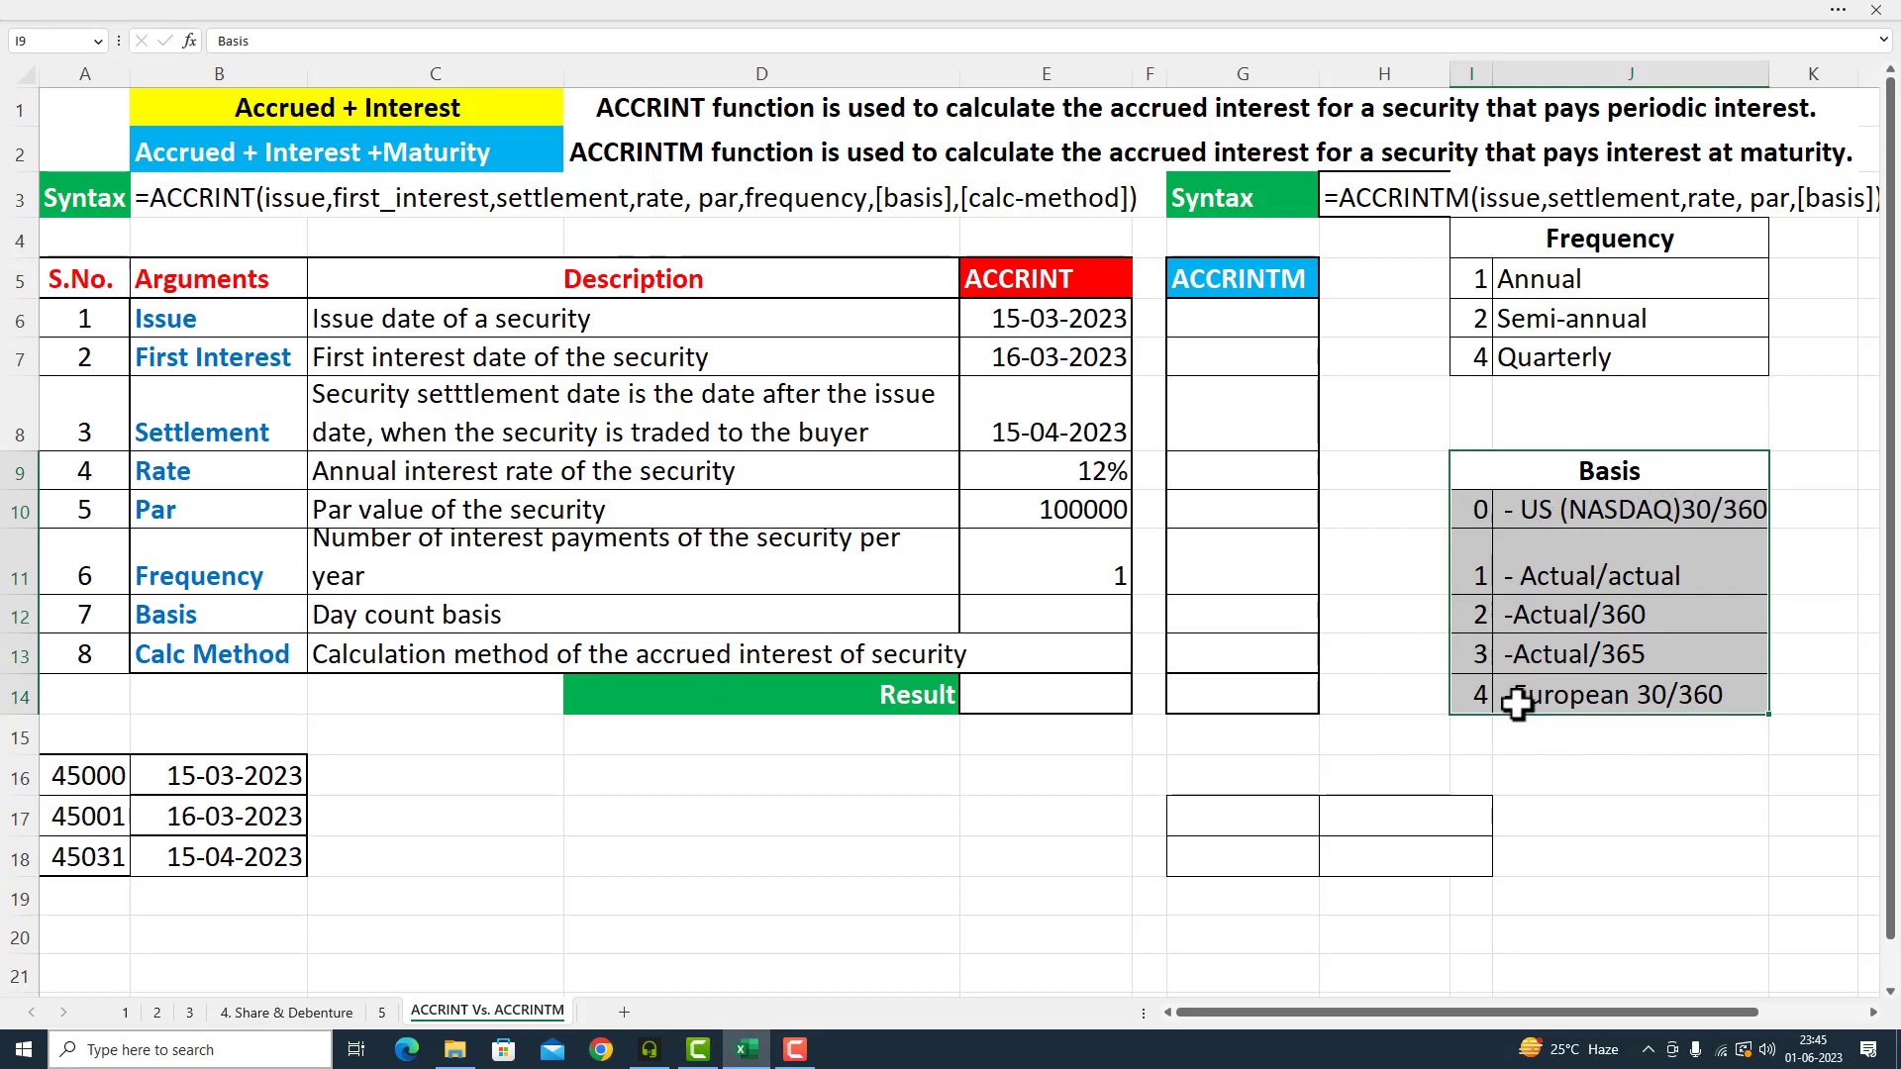
pyautogui.click(1799, 509)
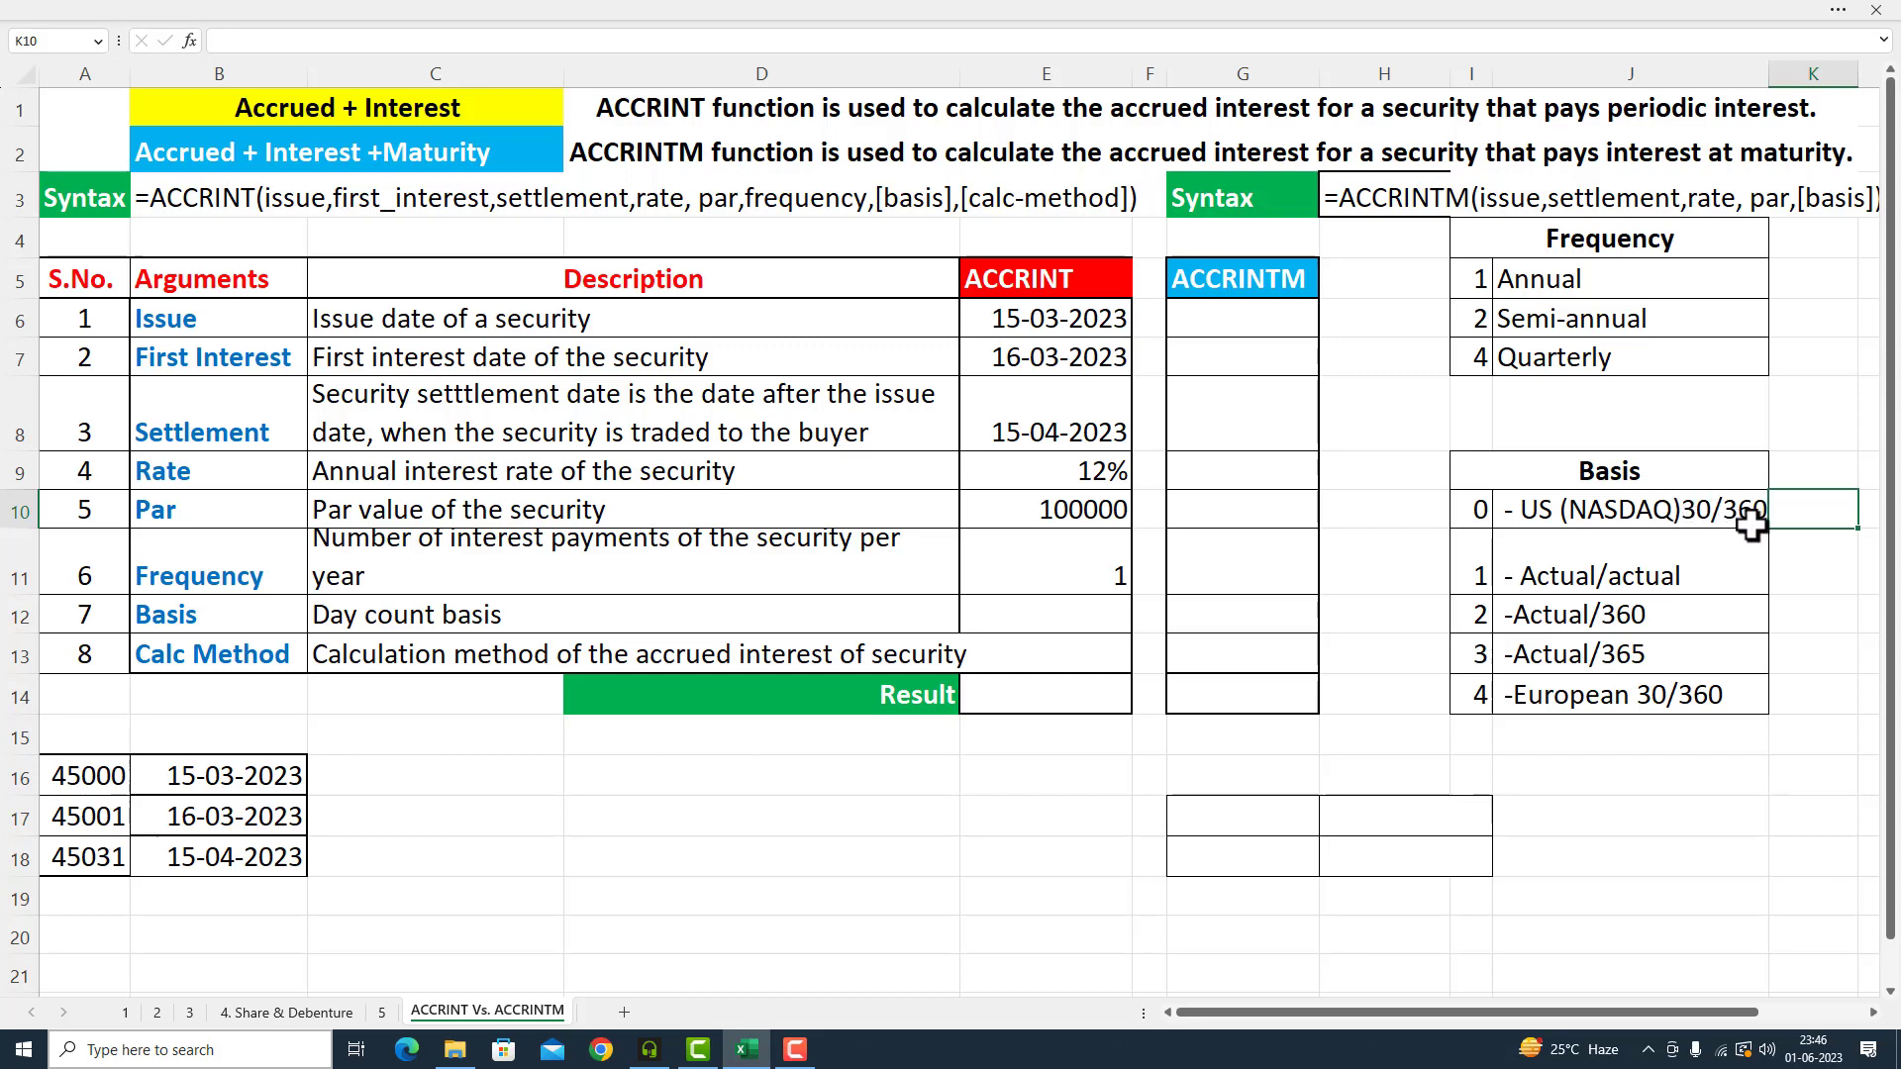
pyautogui.click(1093, 608)
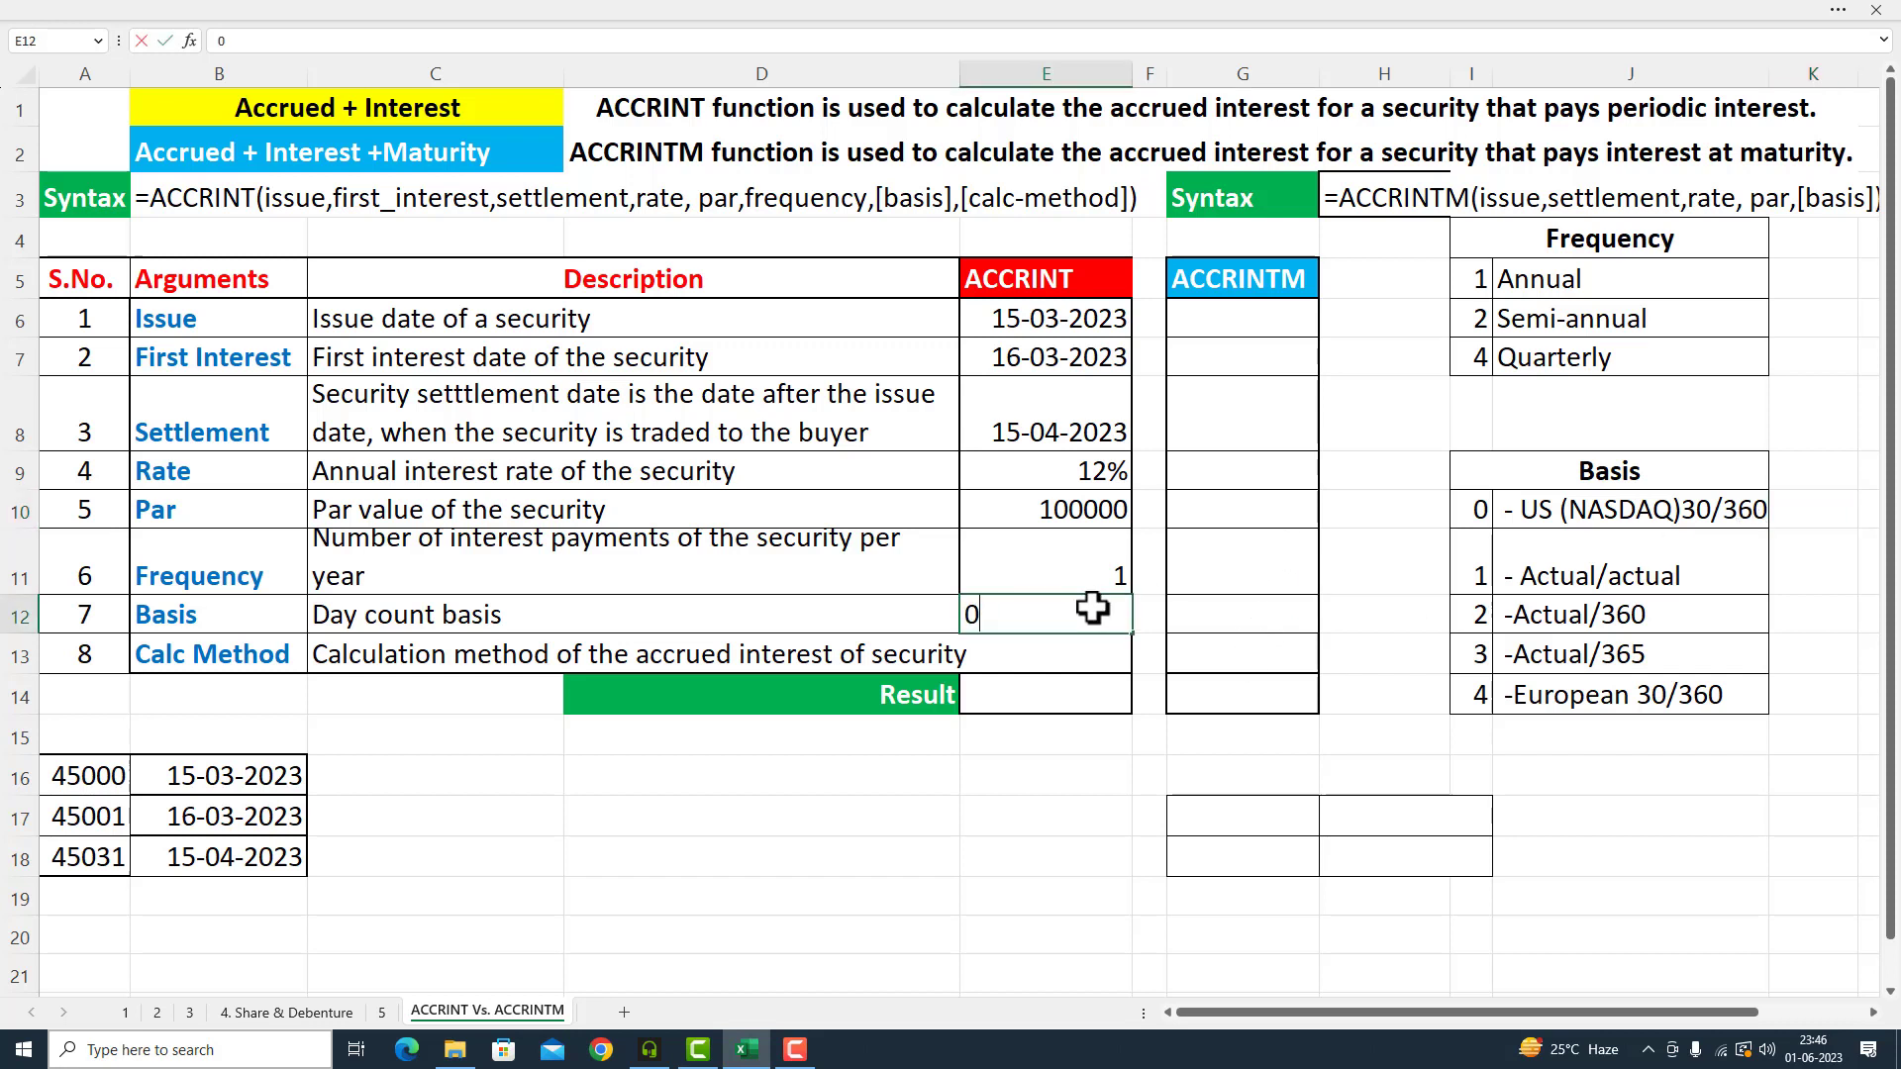
pyautogui.click(1012, 662)
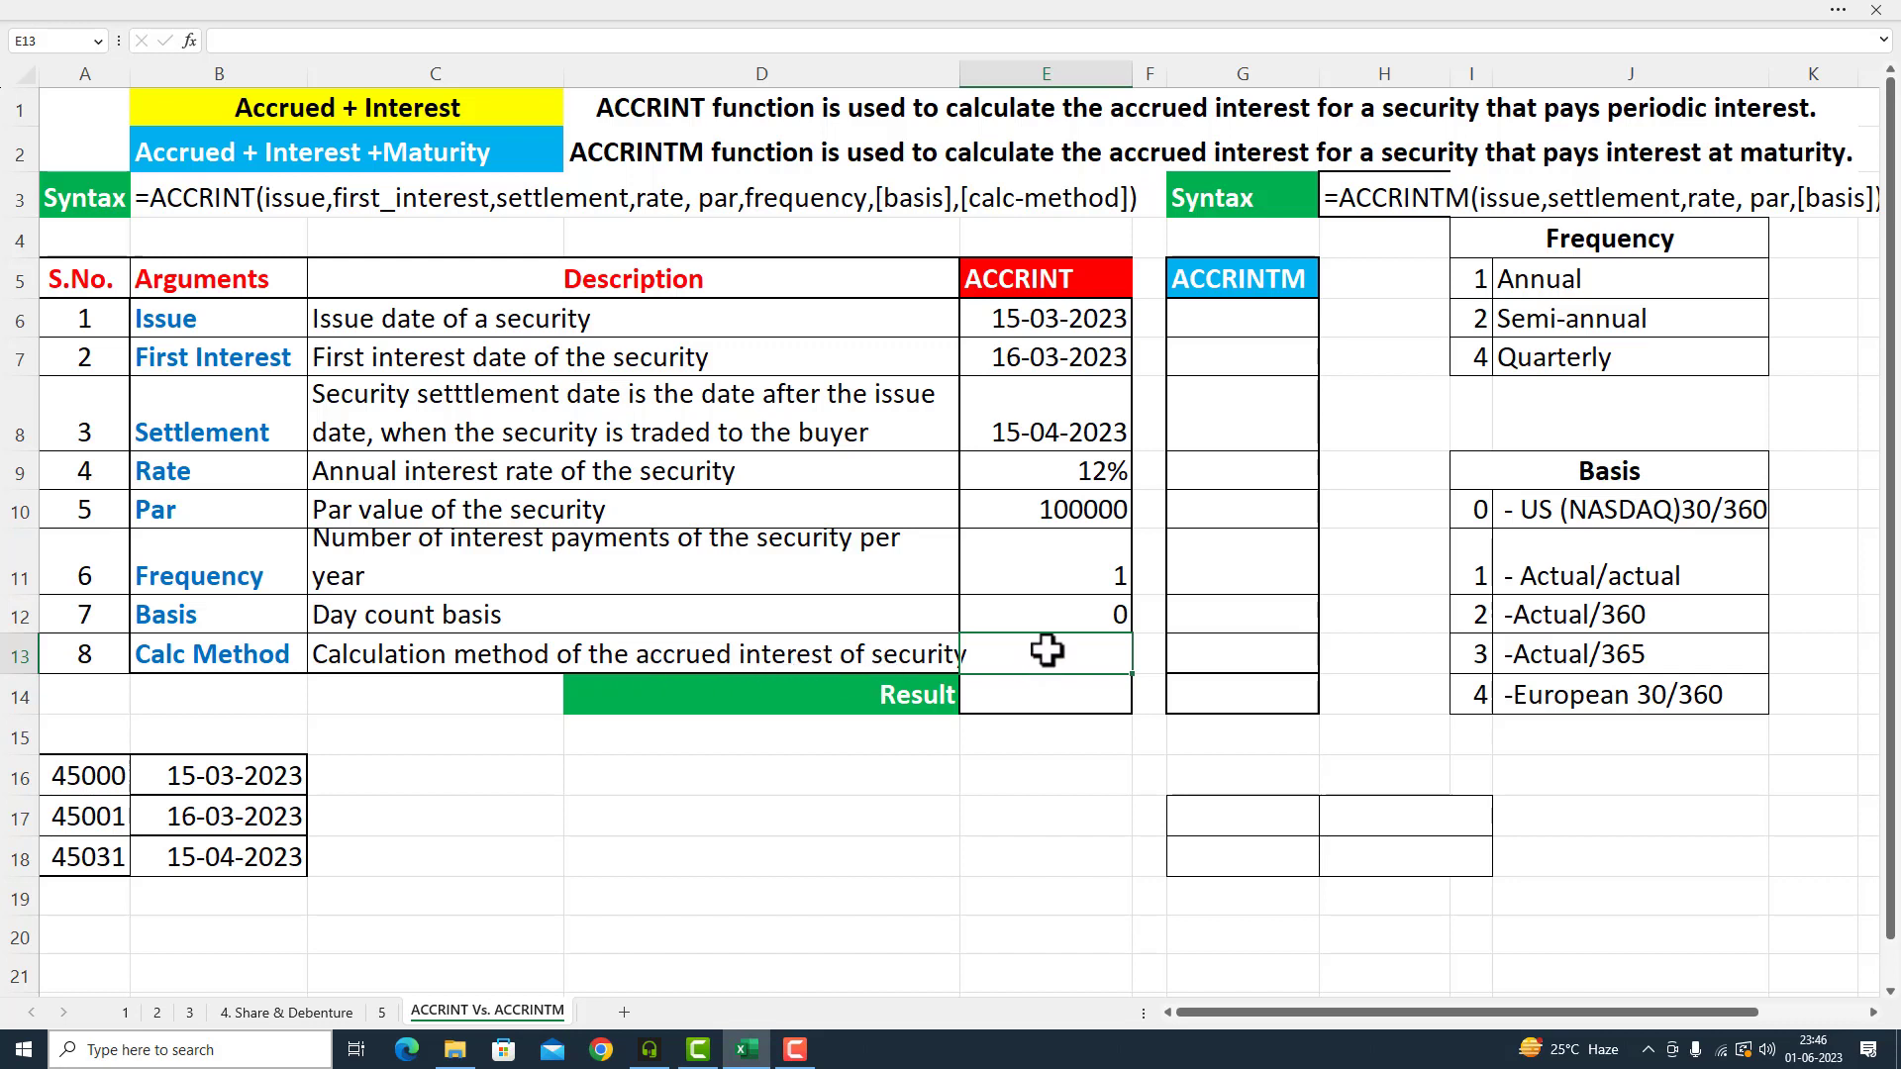
pyautogui.write('TRUE')
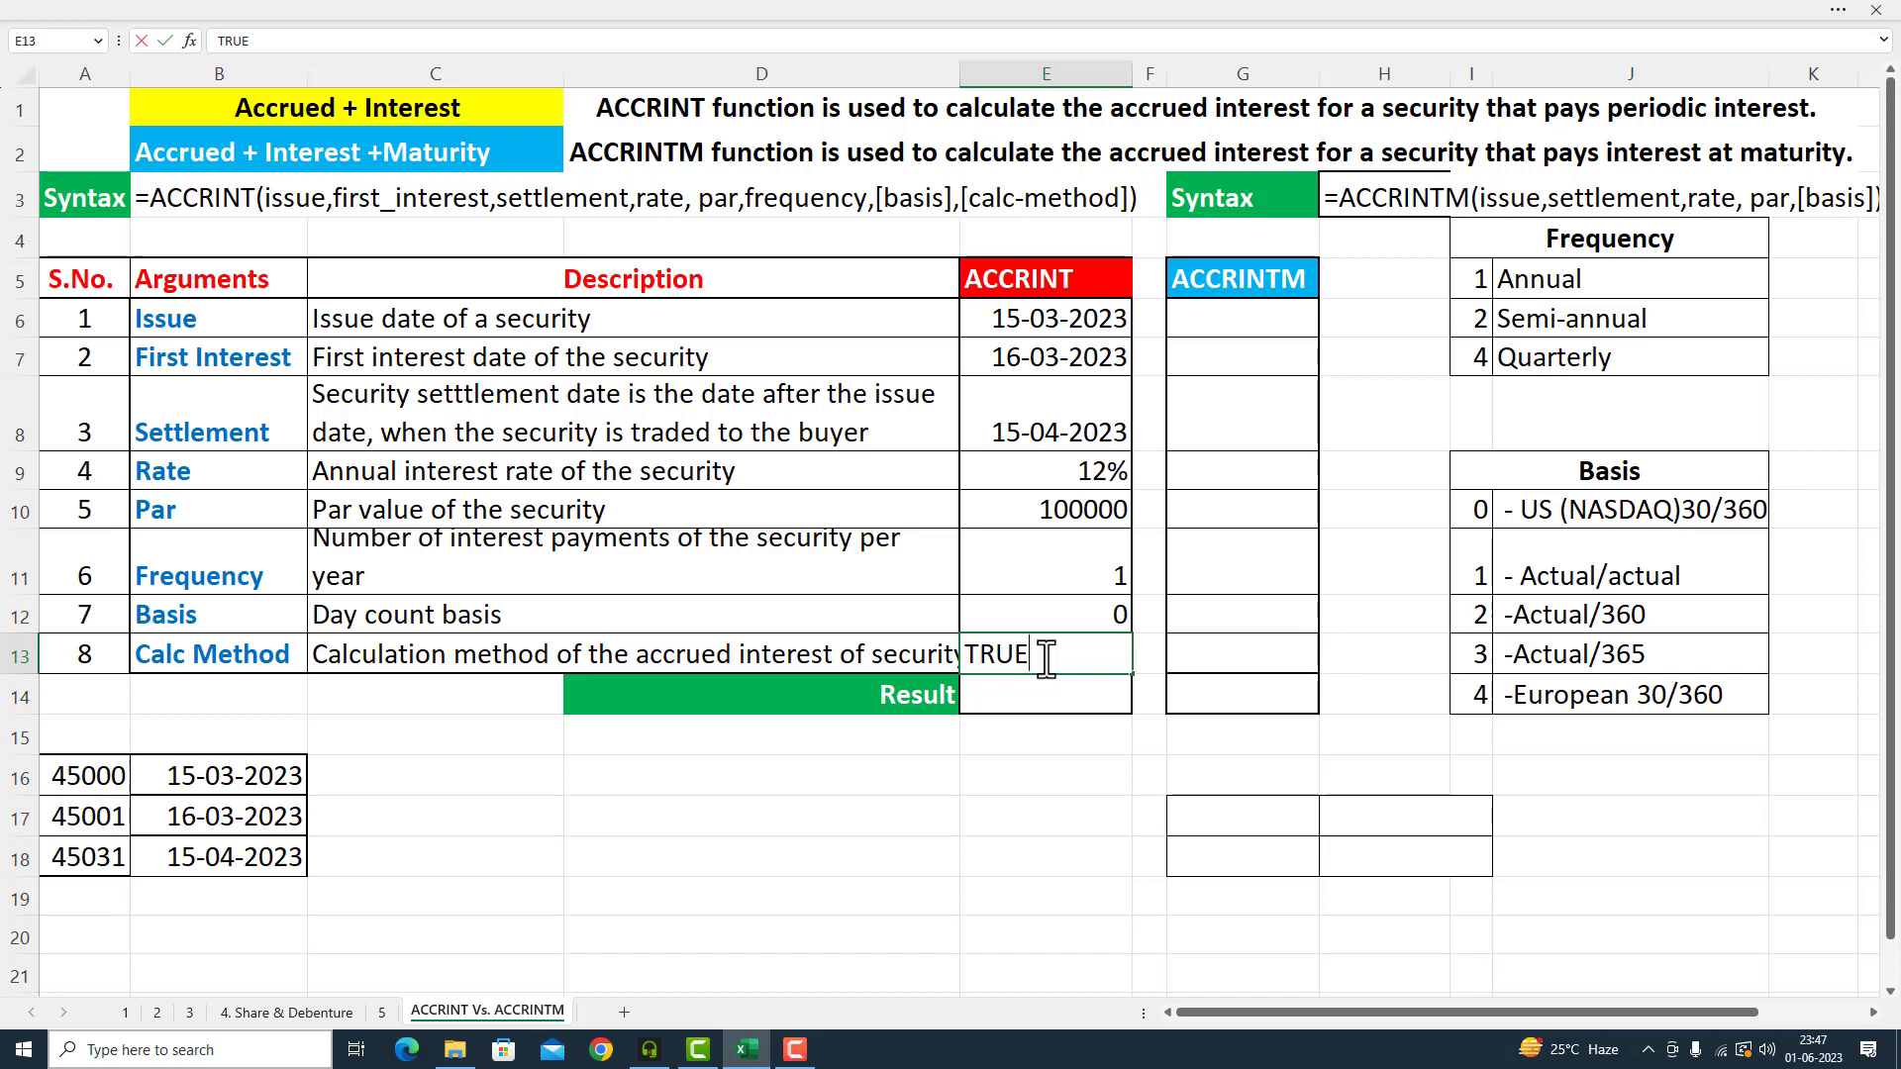
# - Begin an ACCRINT formula in the result cell E14, using E6 as issue, E7 as first interest and E8 as settlement
pyautogui.click(986, 704)
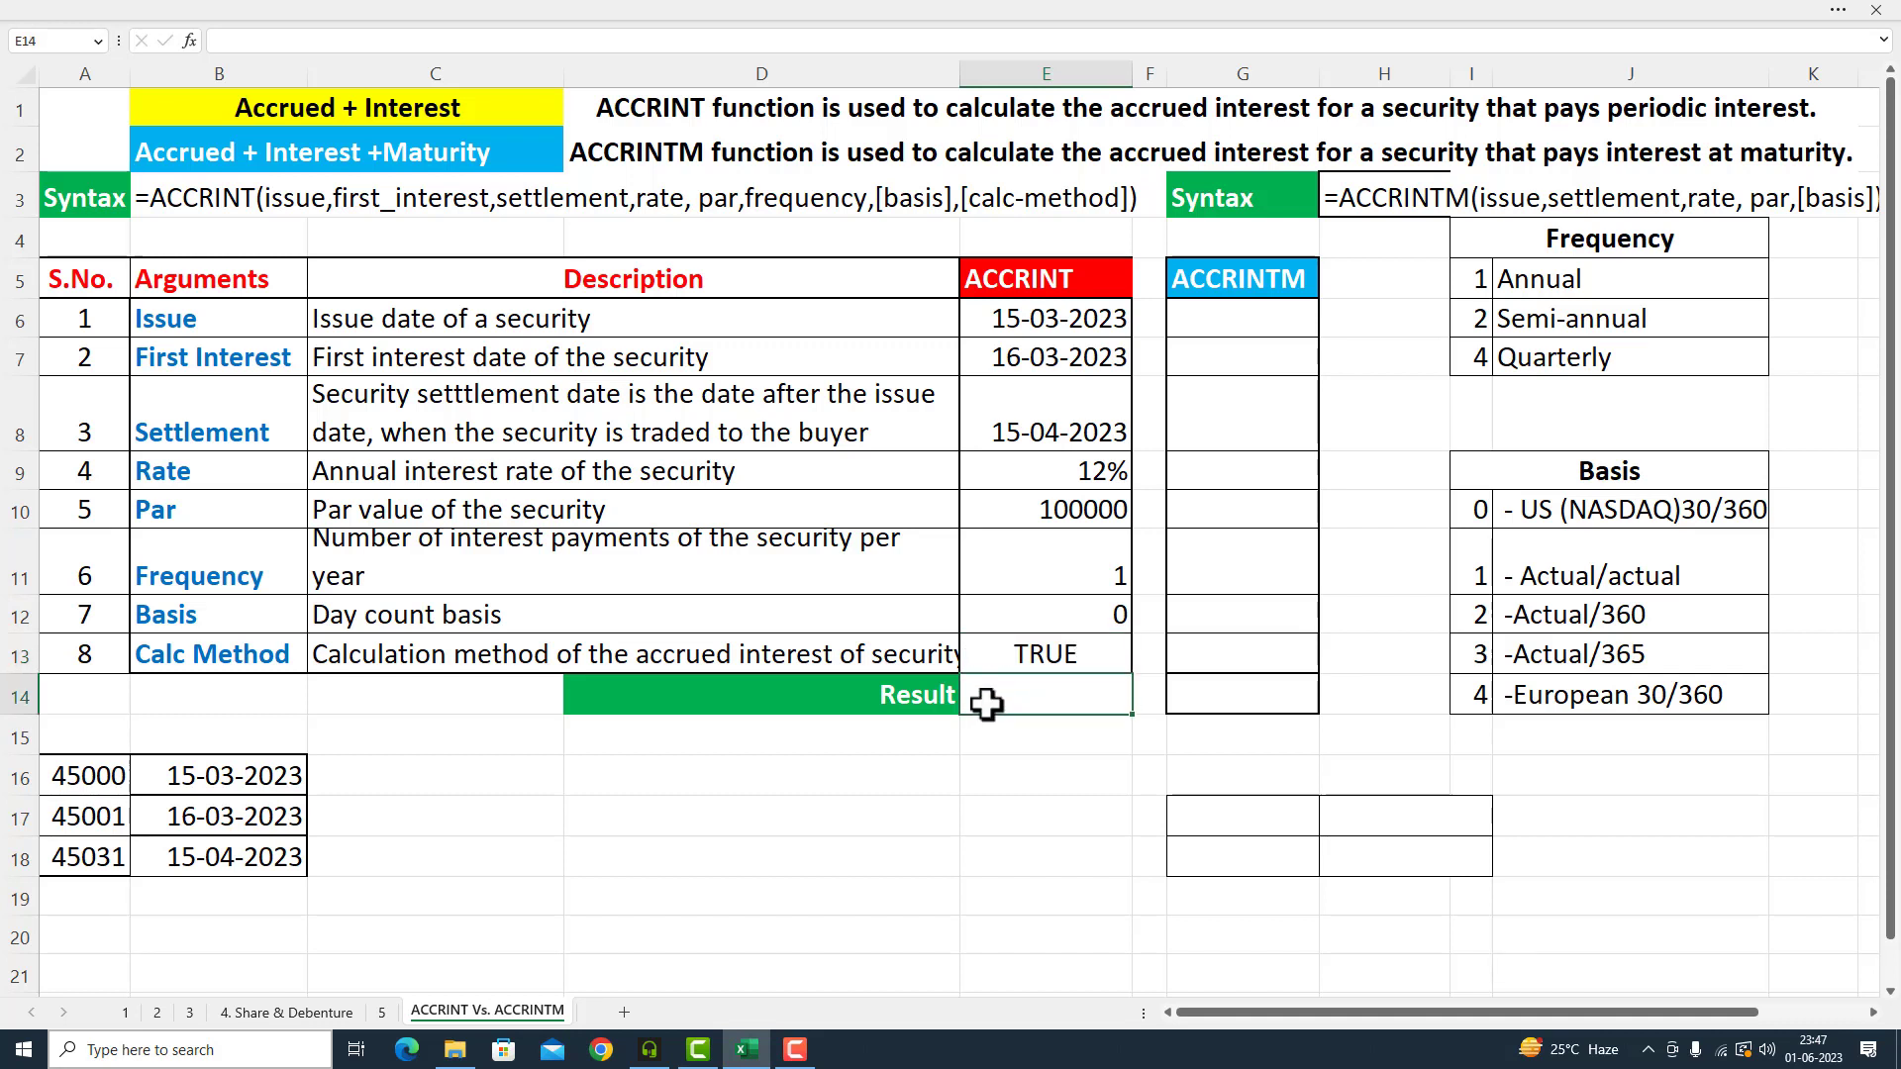
pyautogui.write('=AC')
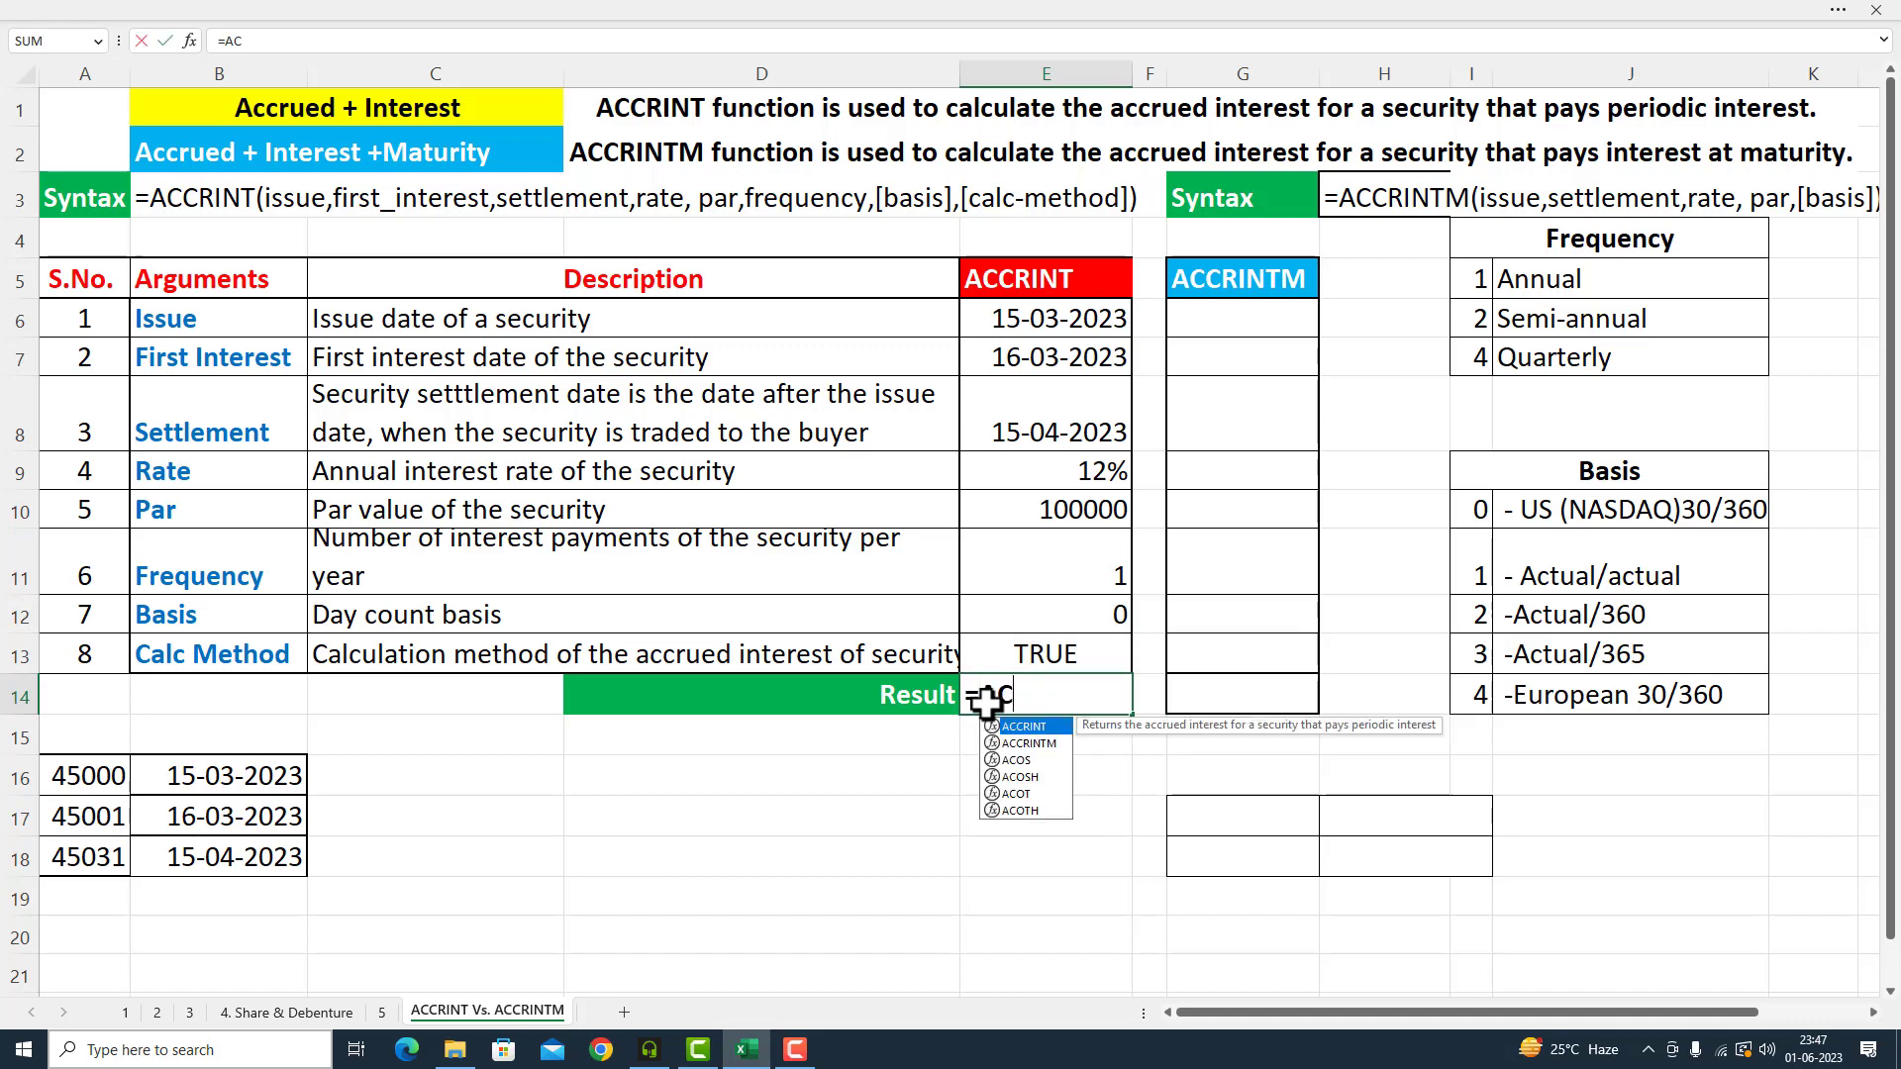
pyautogui.write('CRINT(')
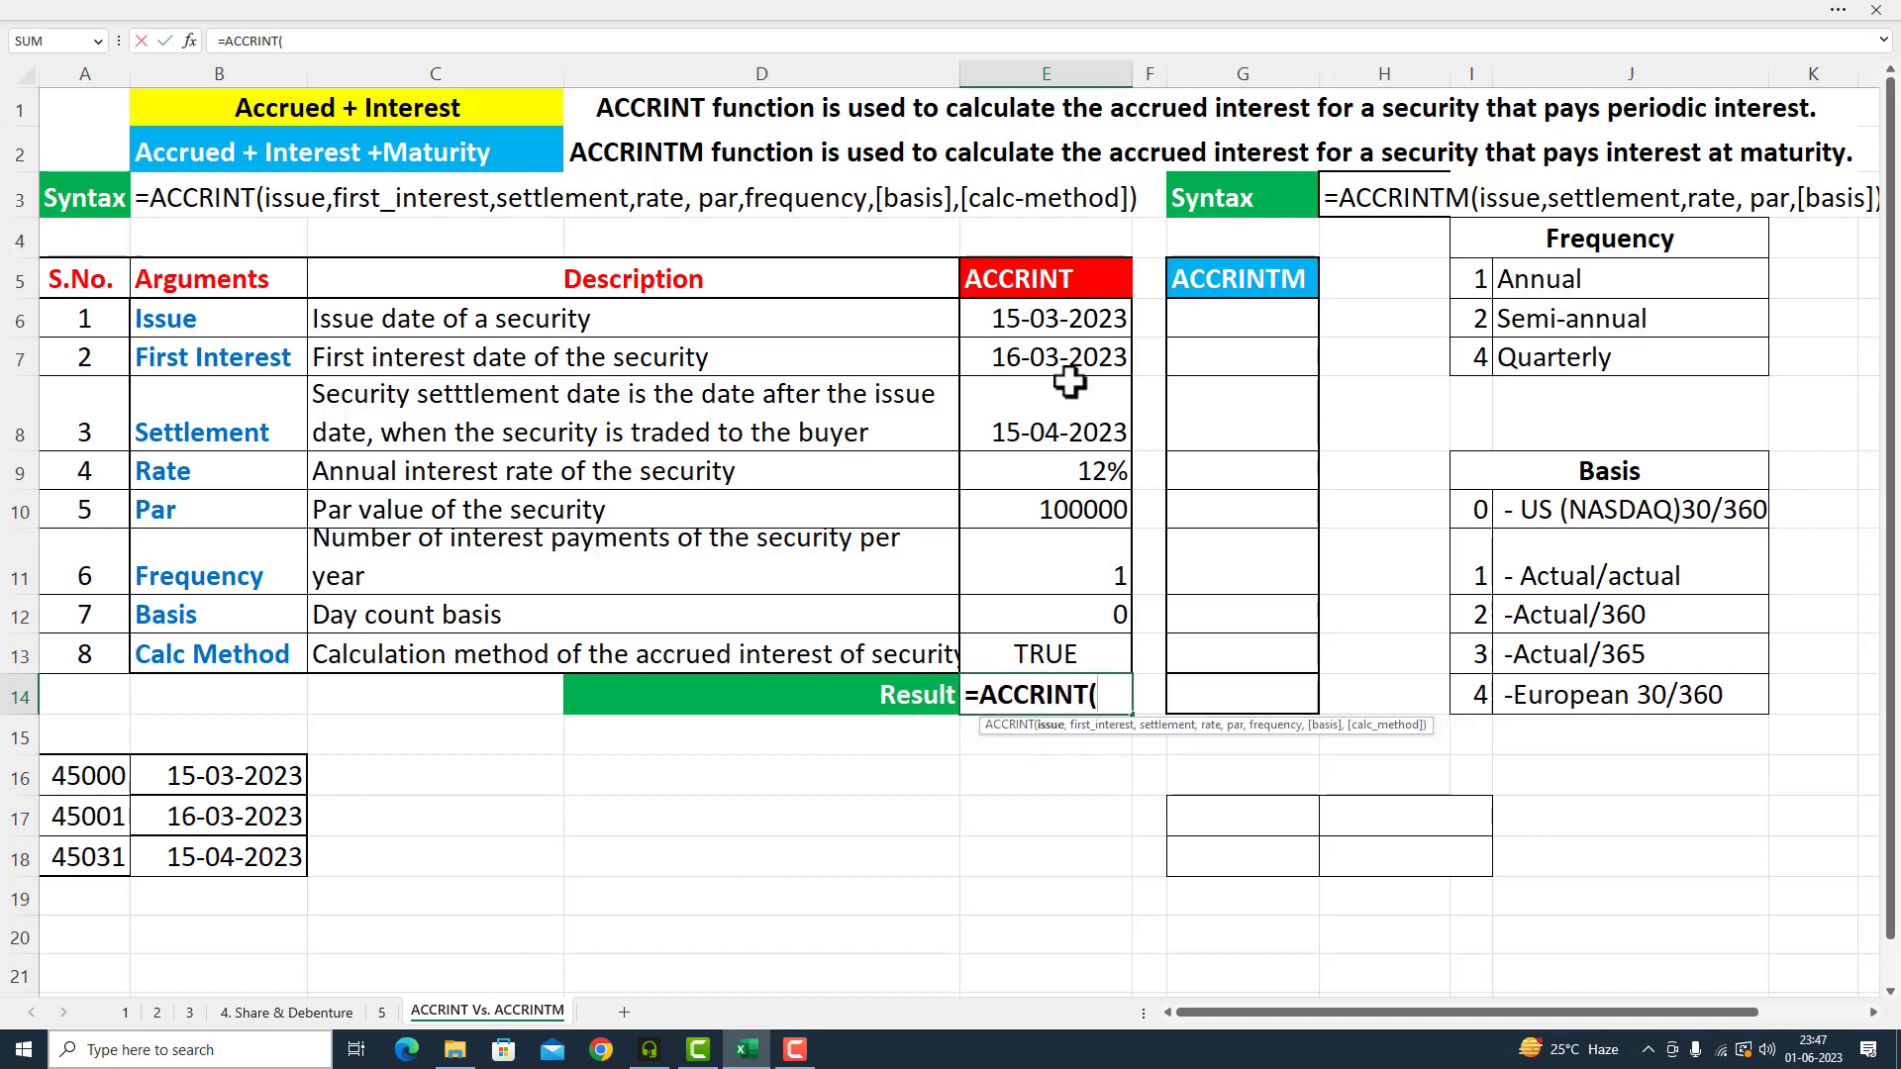
pyautogui.click(1057, 320)
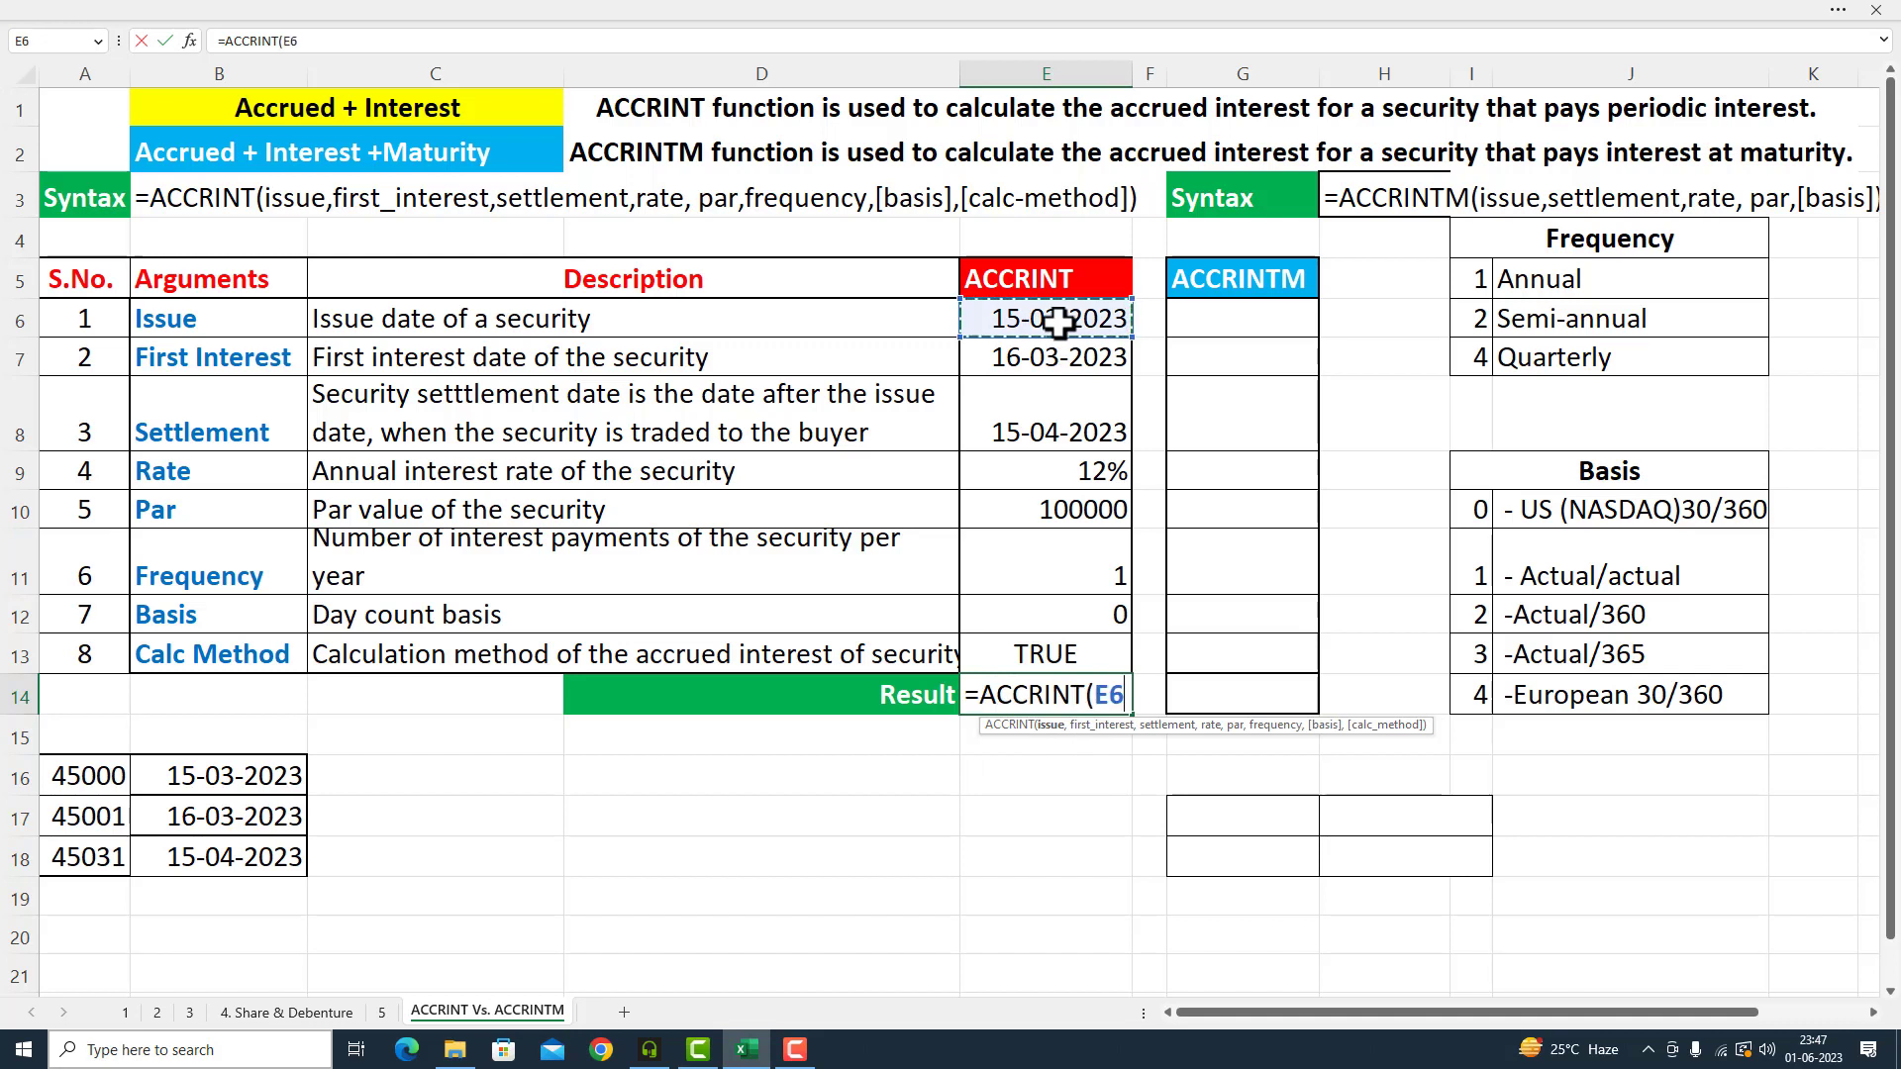
pyautogui.write(',')
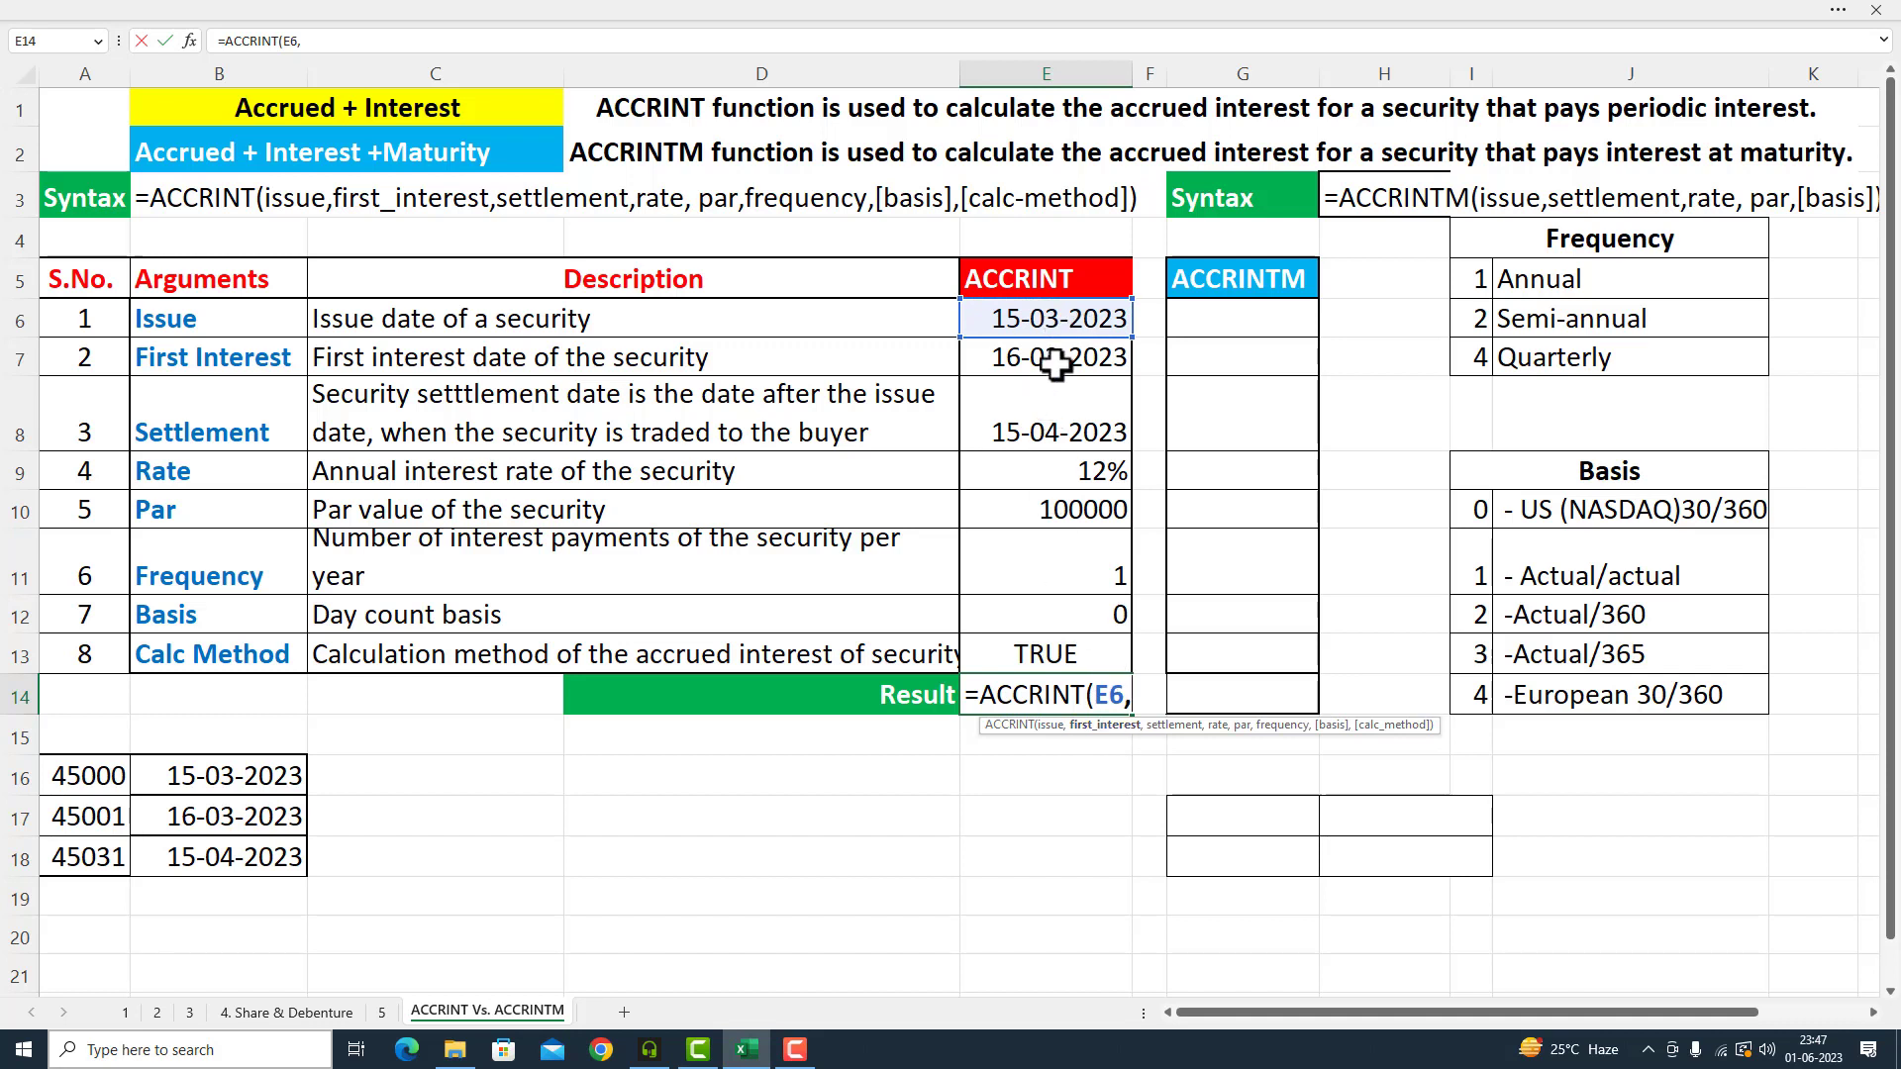
pyautogui.click(1056, 365)
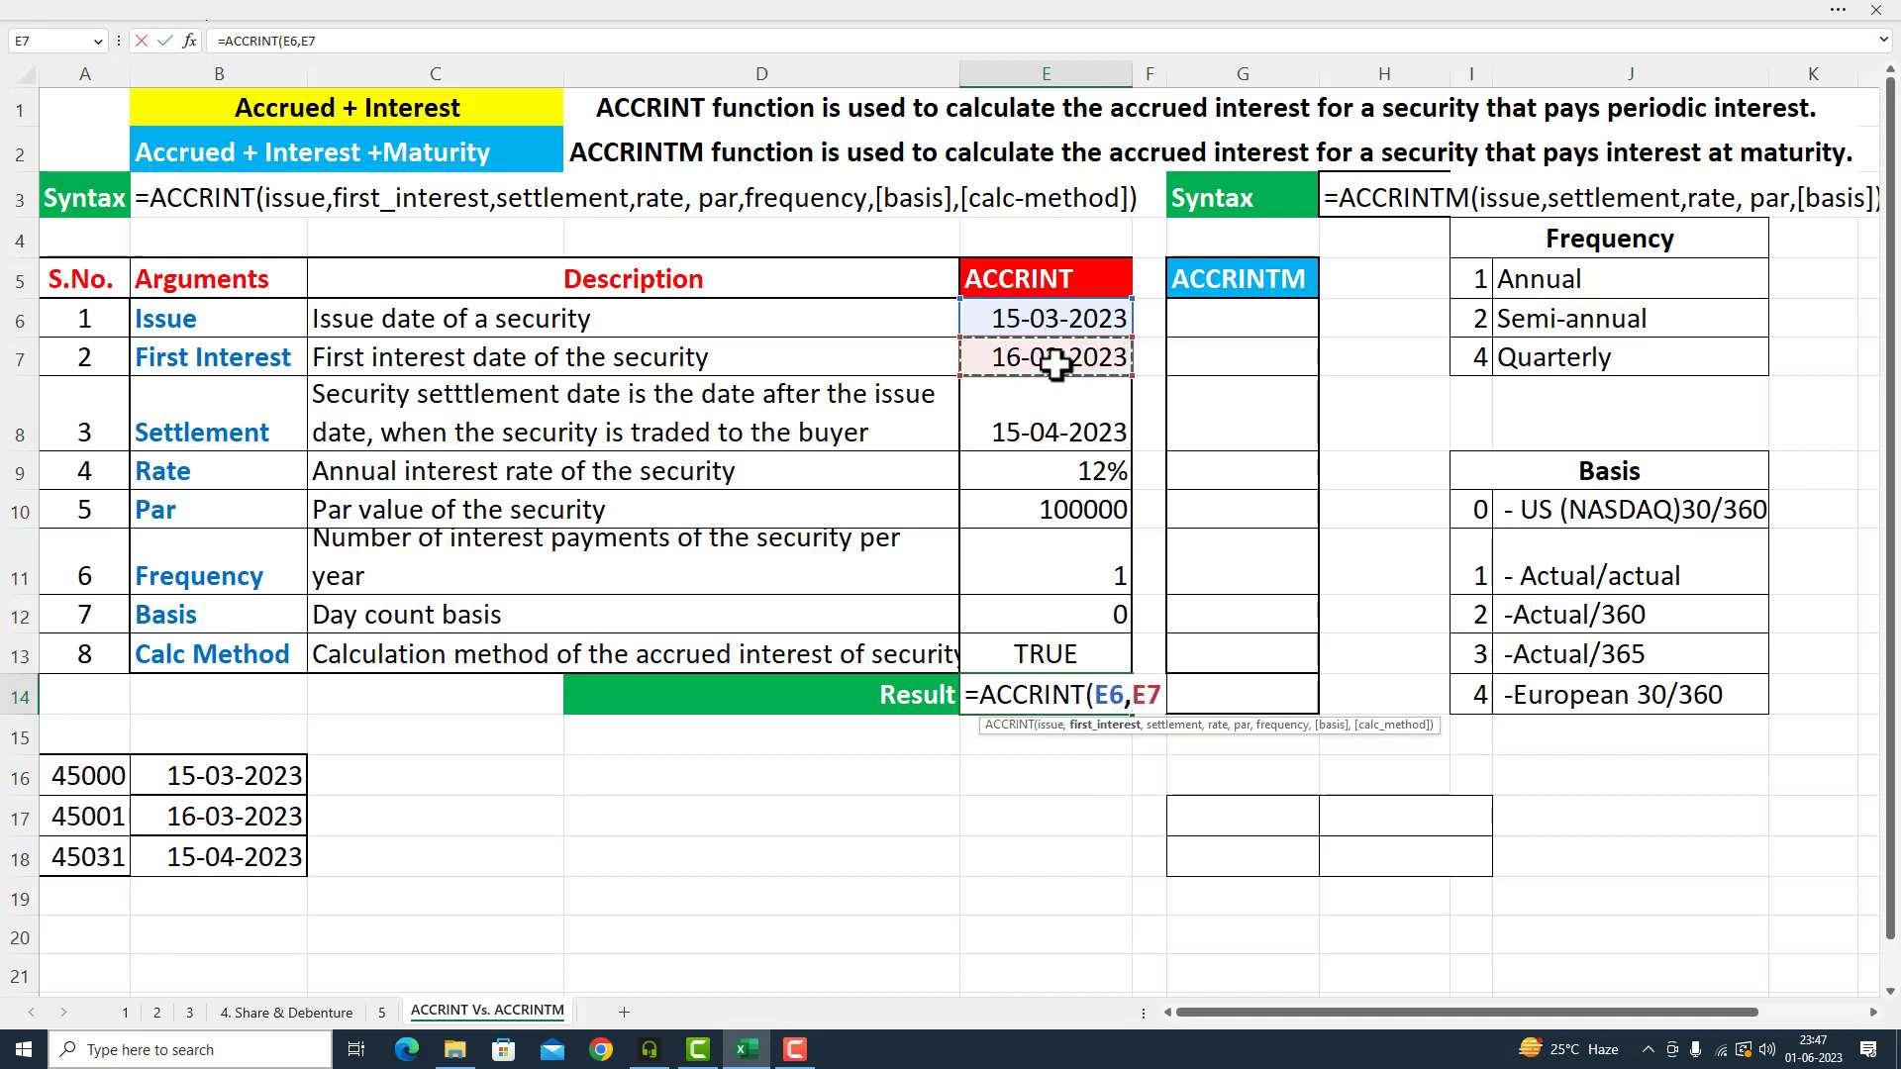
pyautogui.write(',')
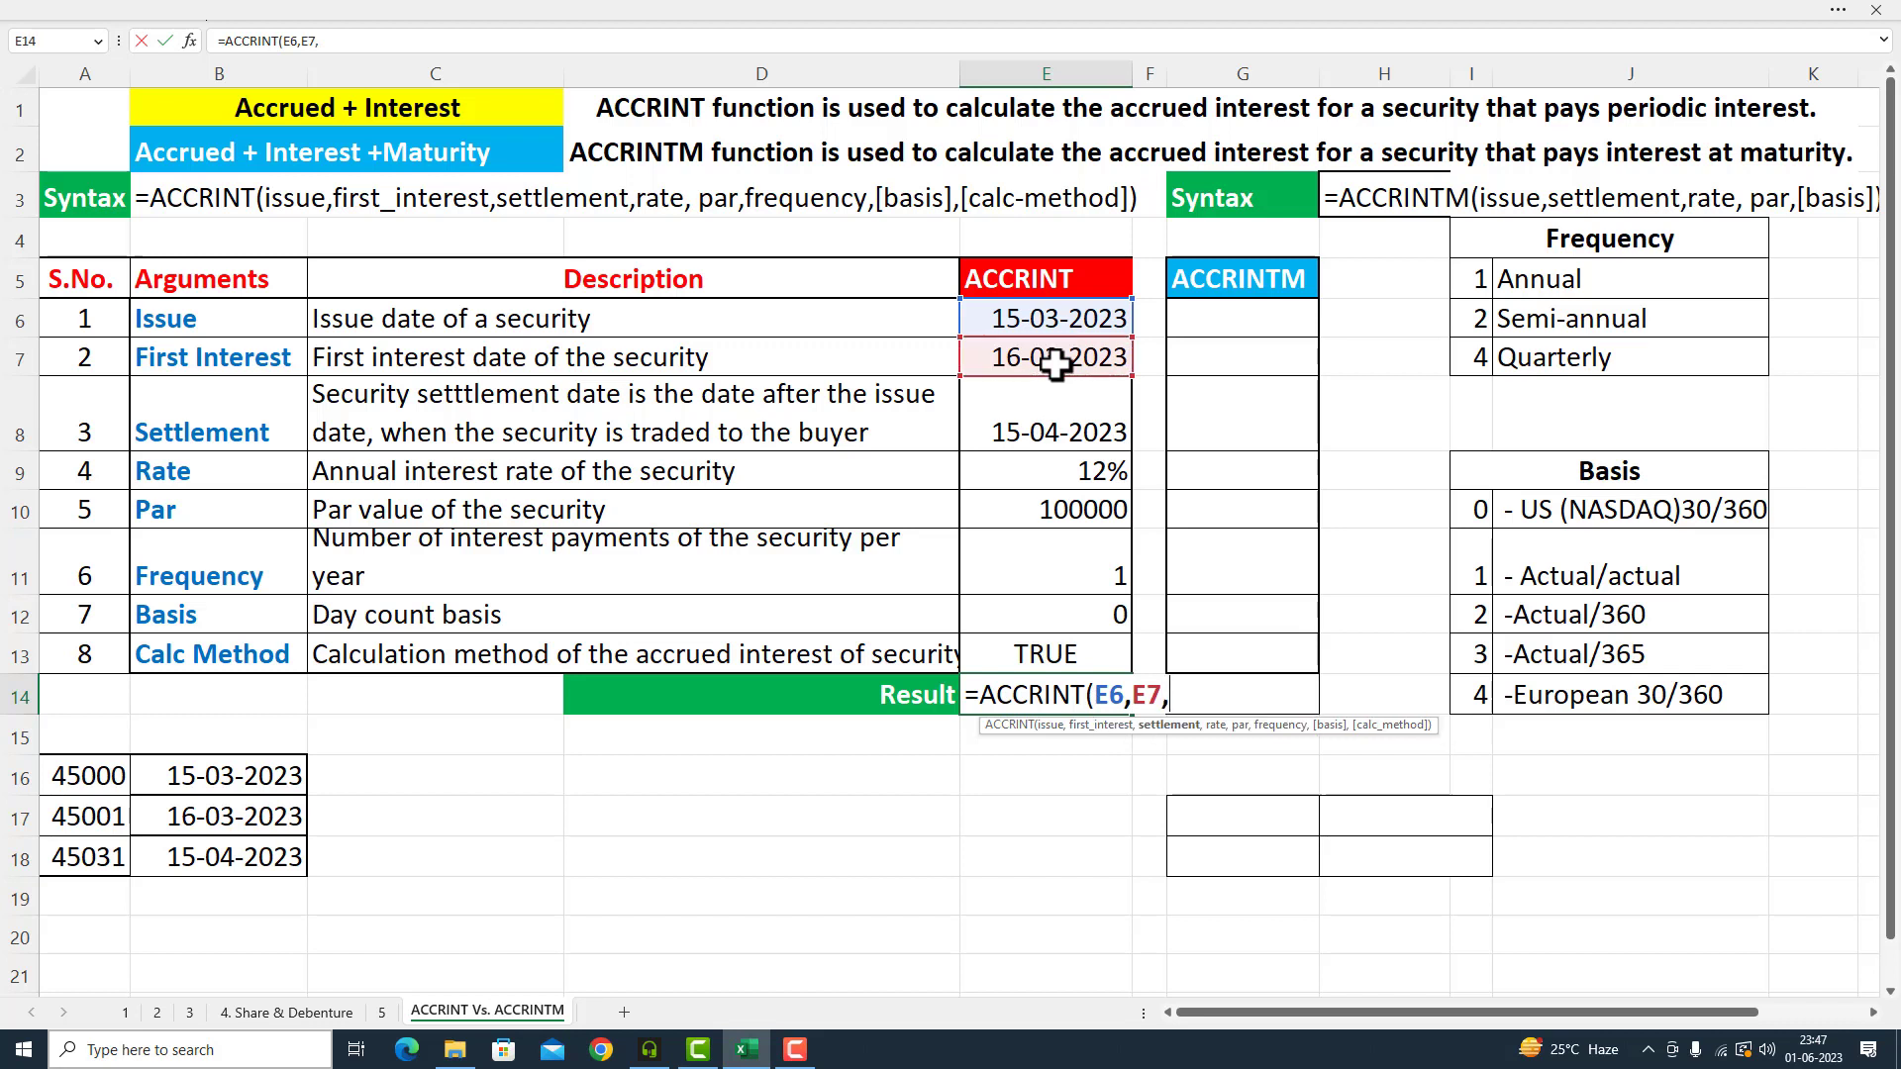
pyautogui.click(1067, 426)
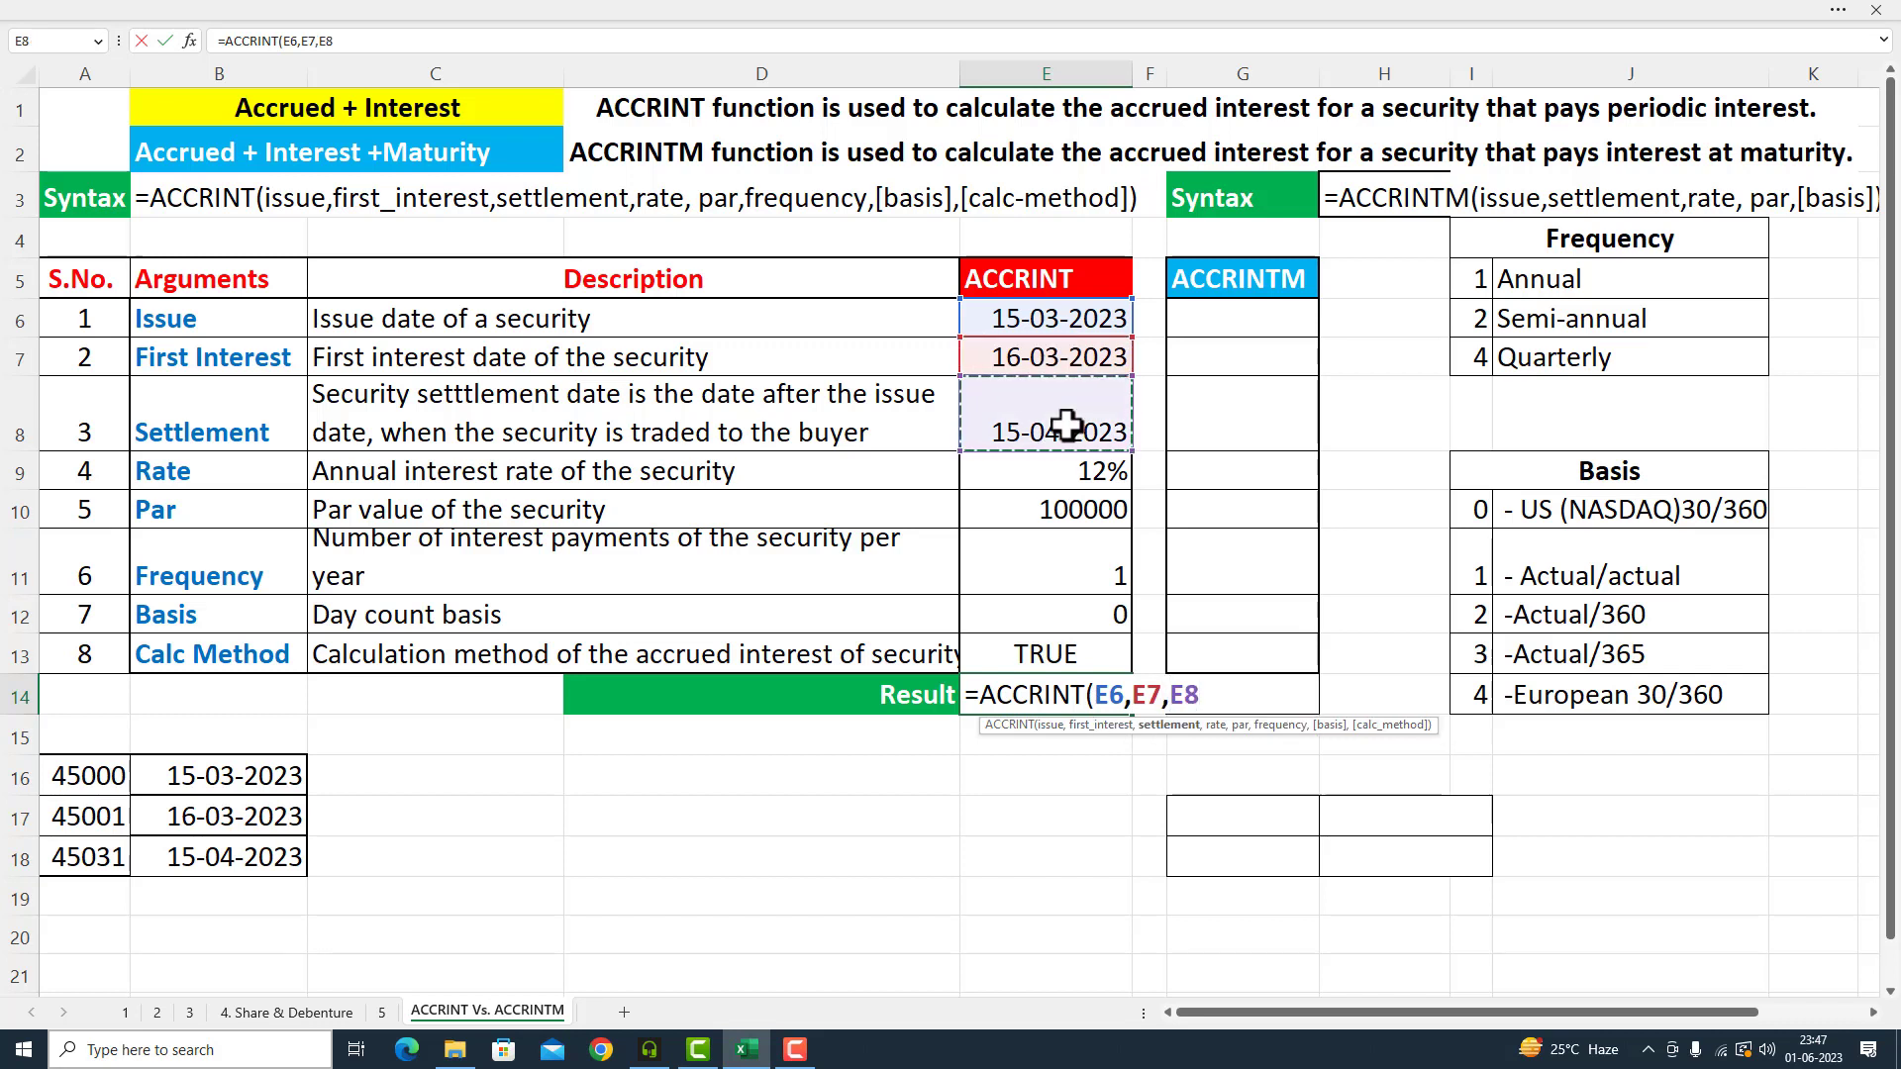
pyautogui.write(',')
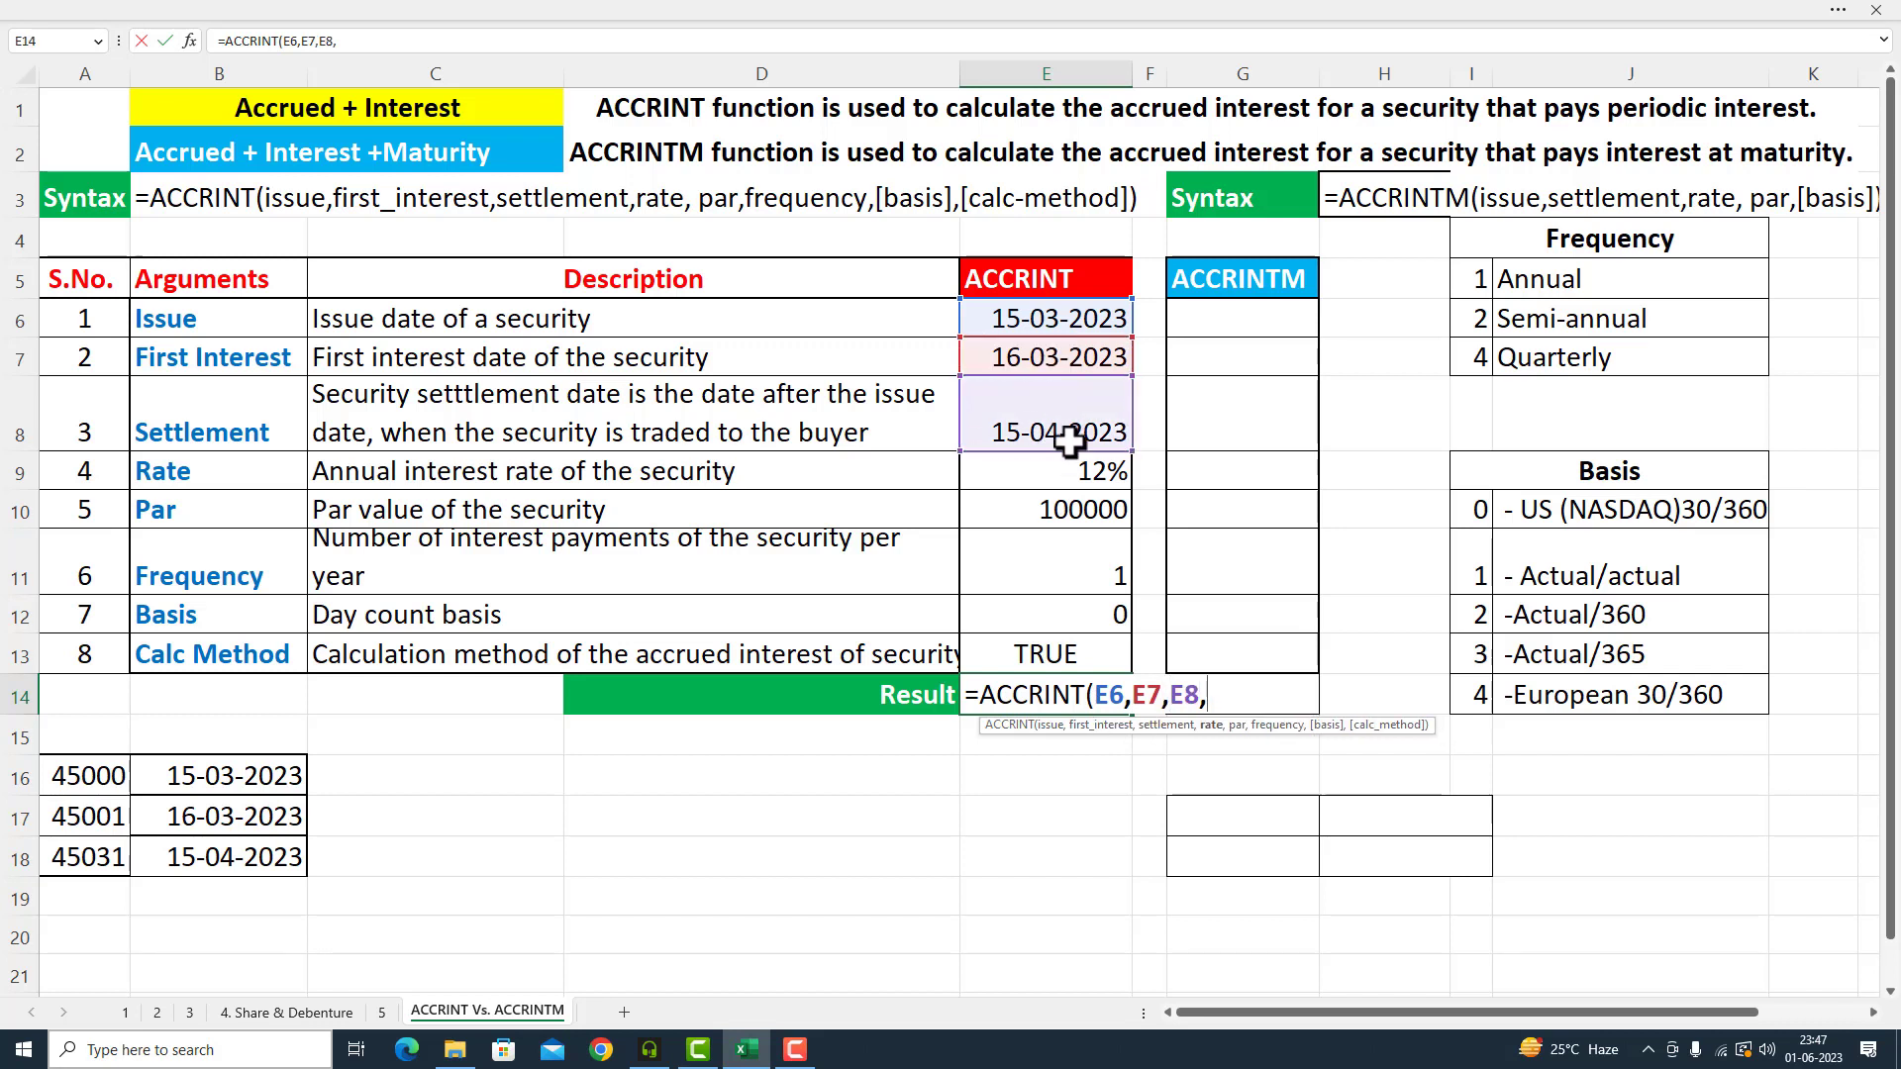
# - Complete the ACCRINT formula in E14 with rate E9, par E10, frequency E11 and basis E12, omitting the calc method
pyautogui.click(1070, 472)
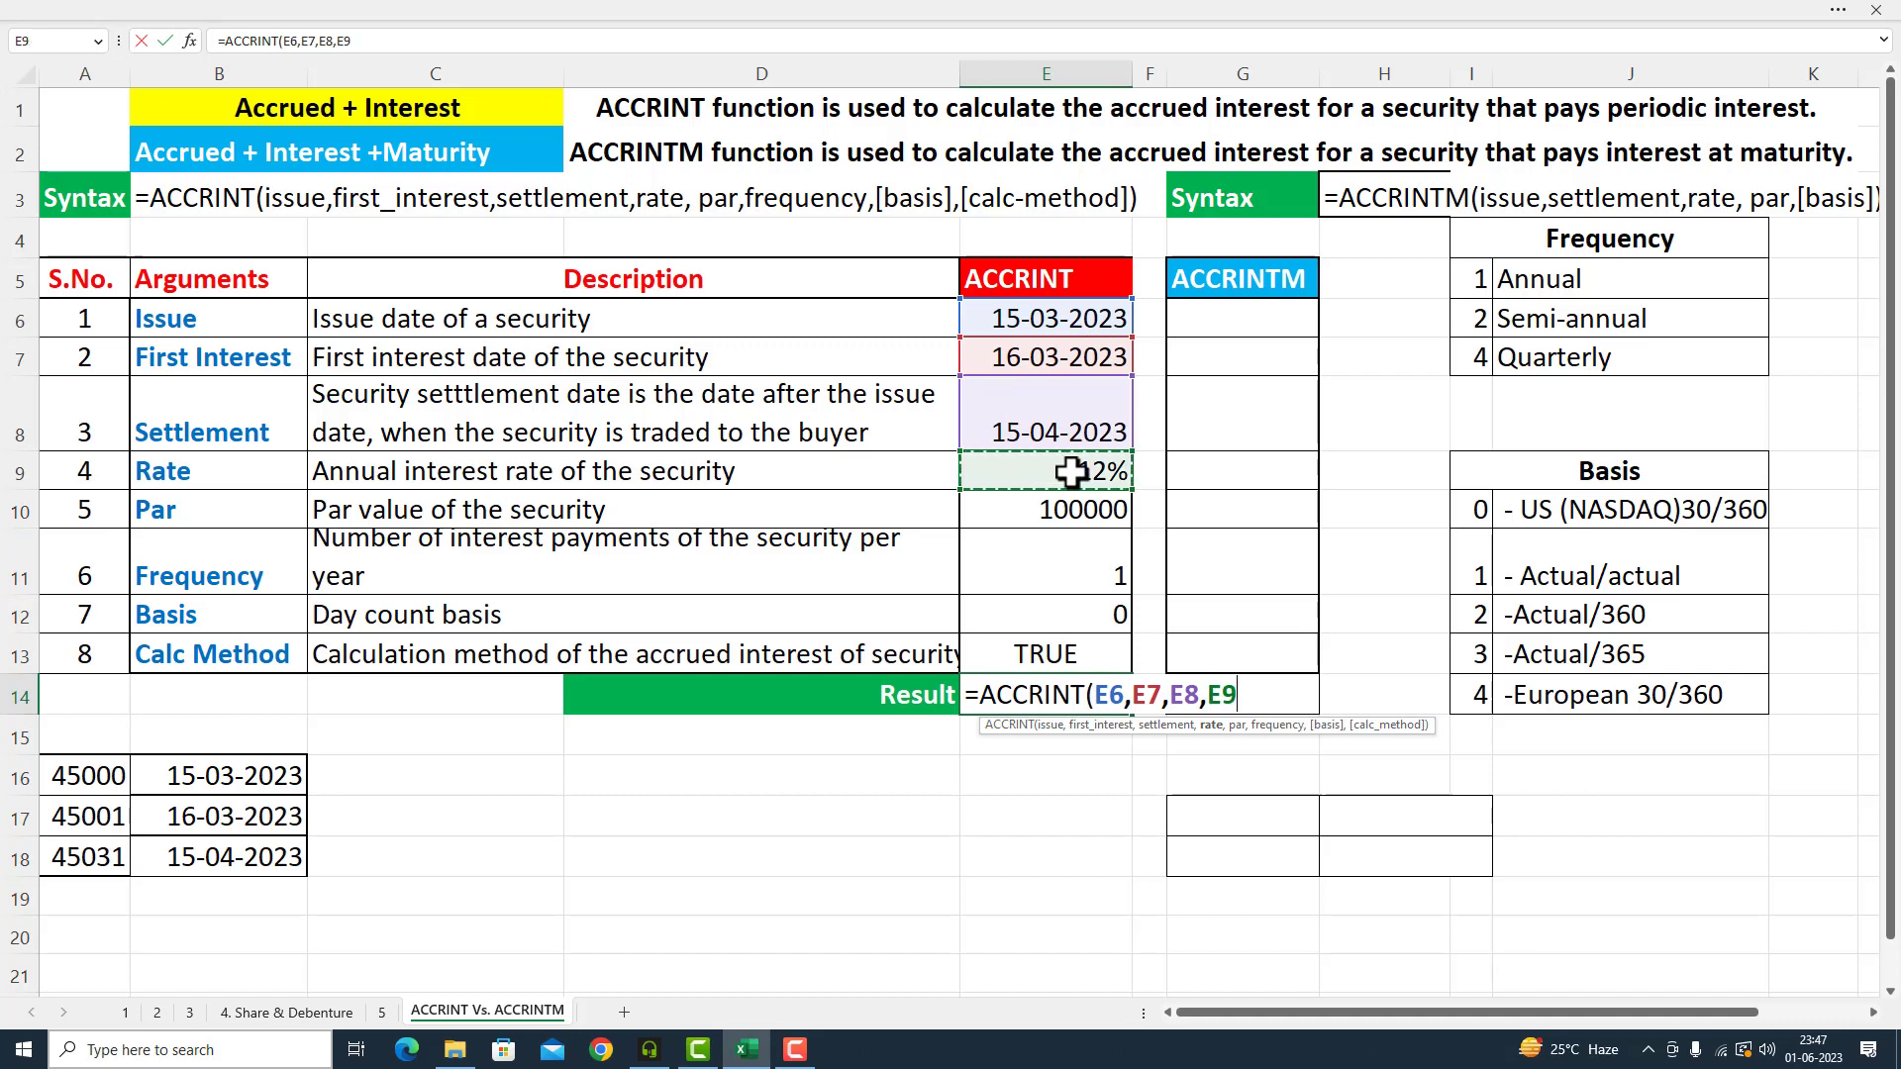
pyautogui.write(',')
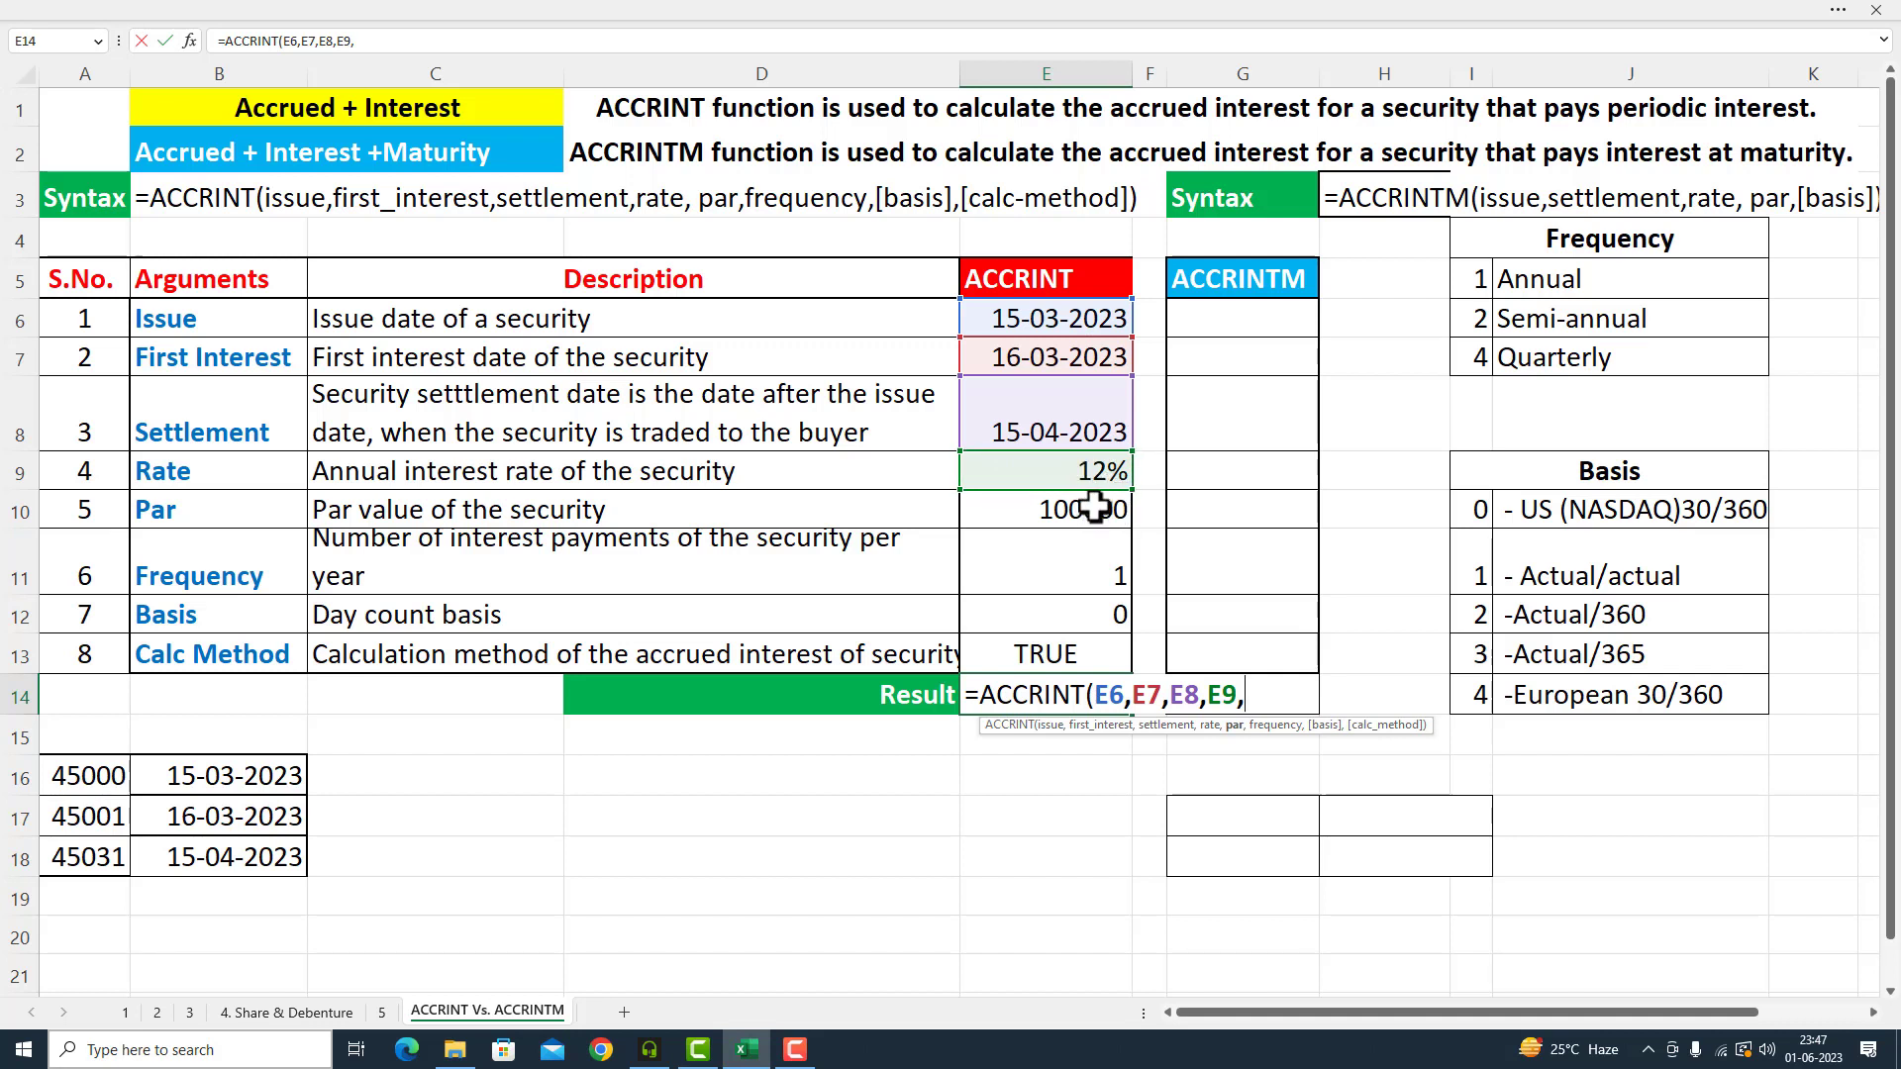
pyautogui.click(1093, 508)
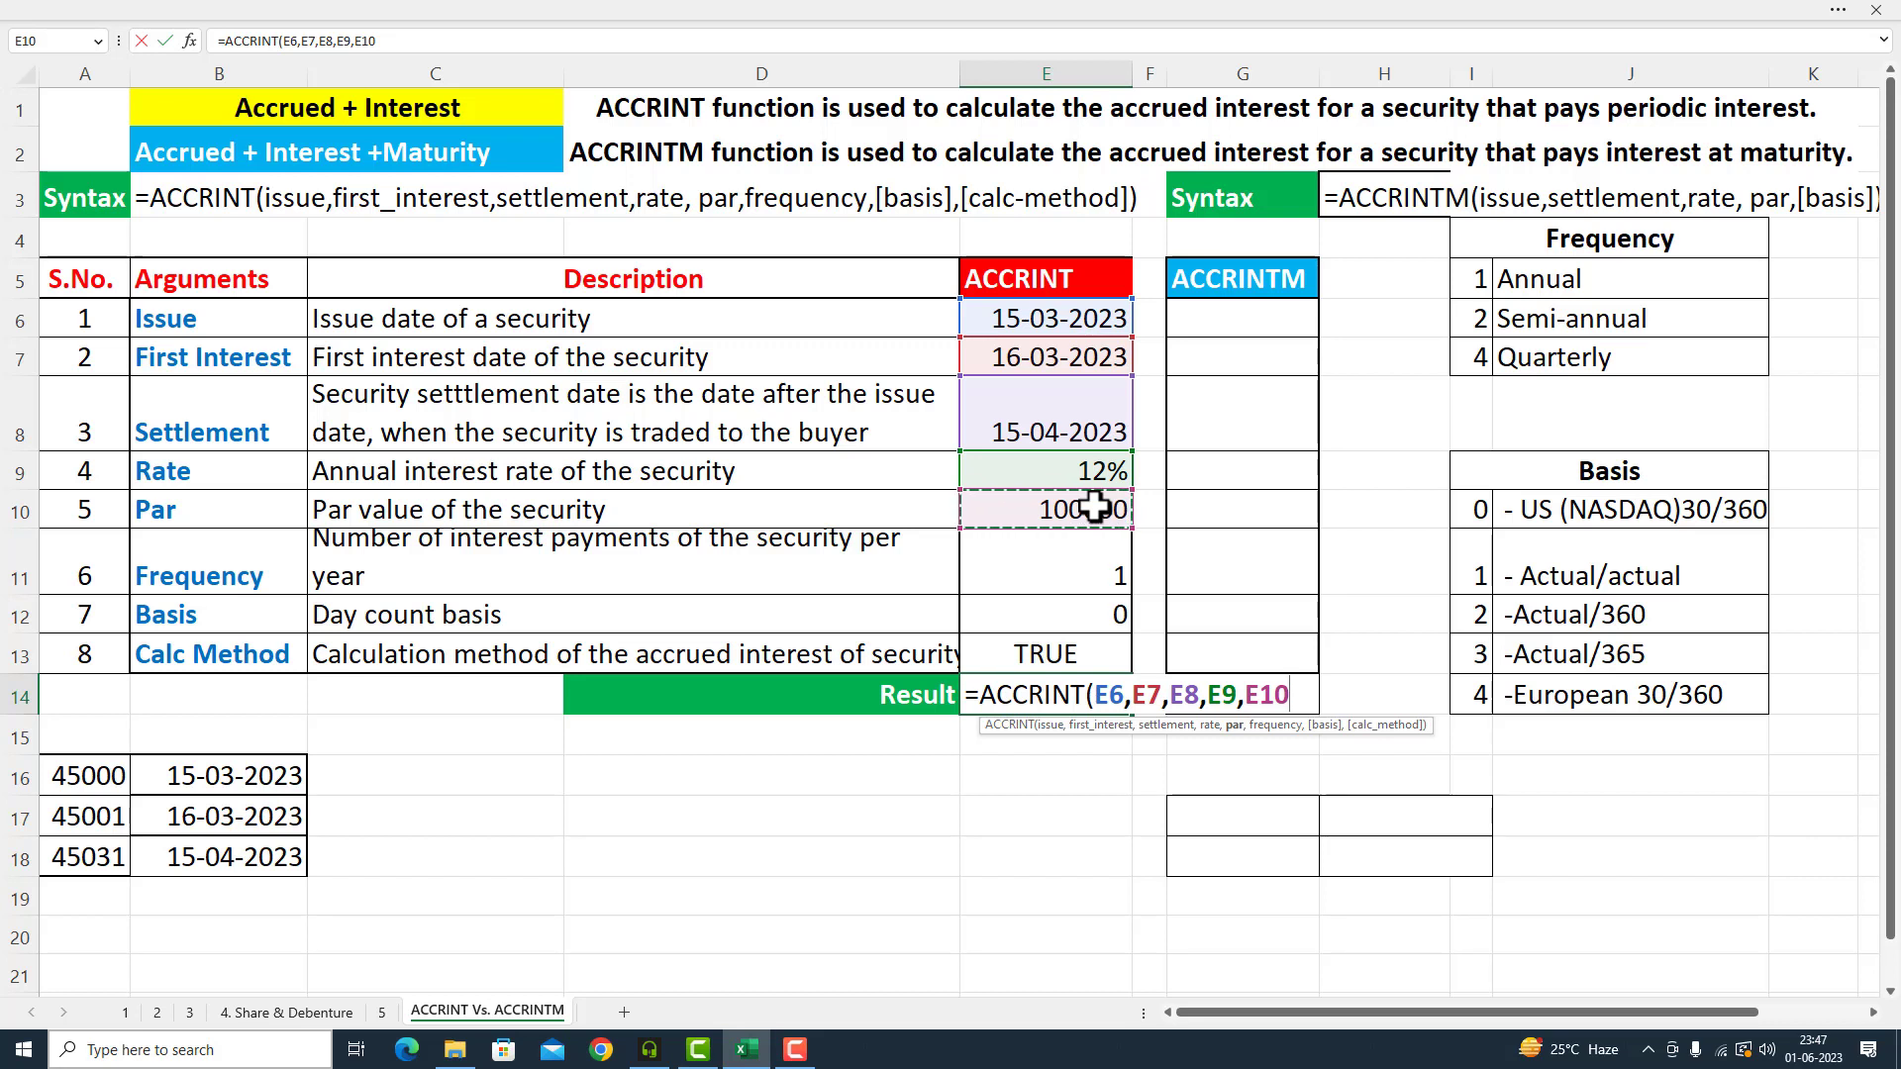
pyautogui.write(',')
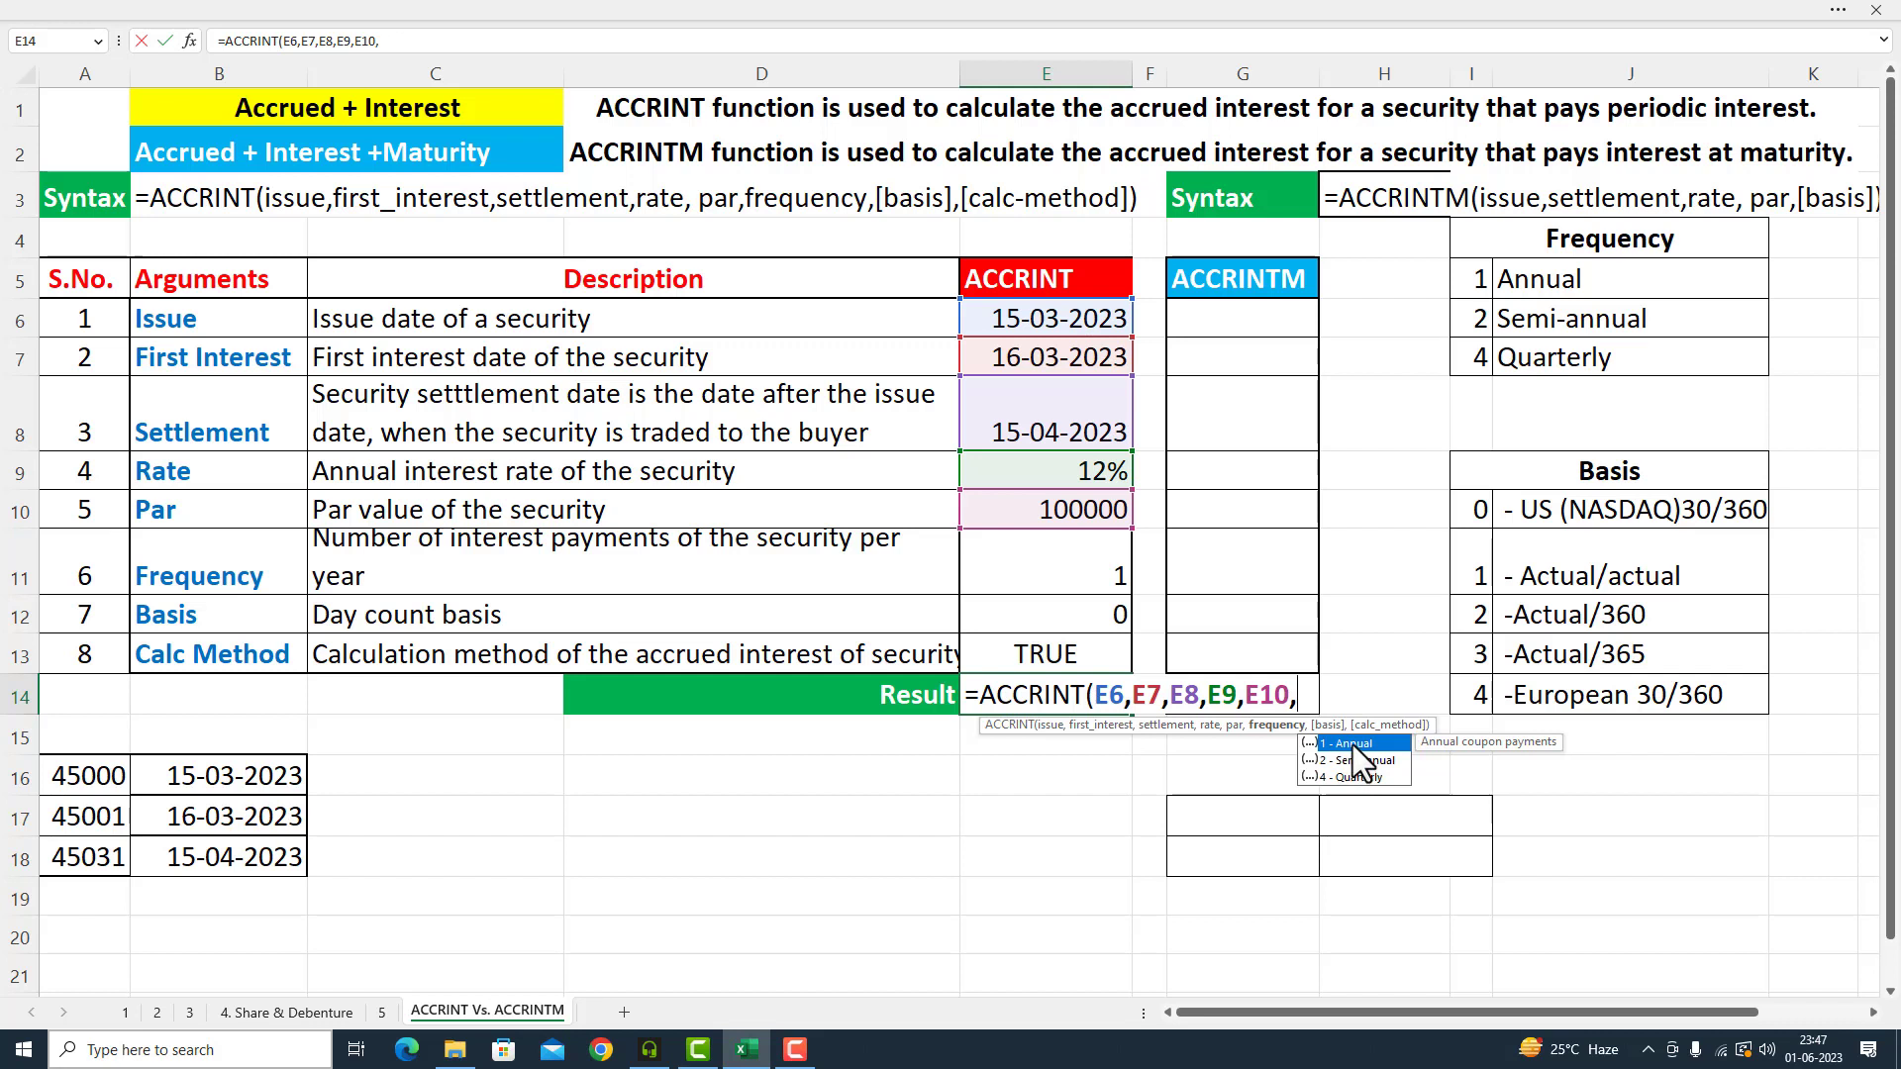
pyautogui.click(1109, 566)
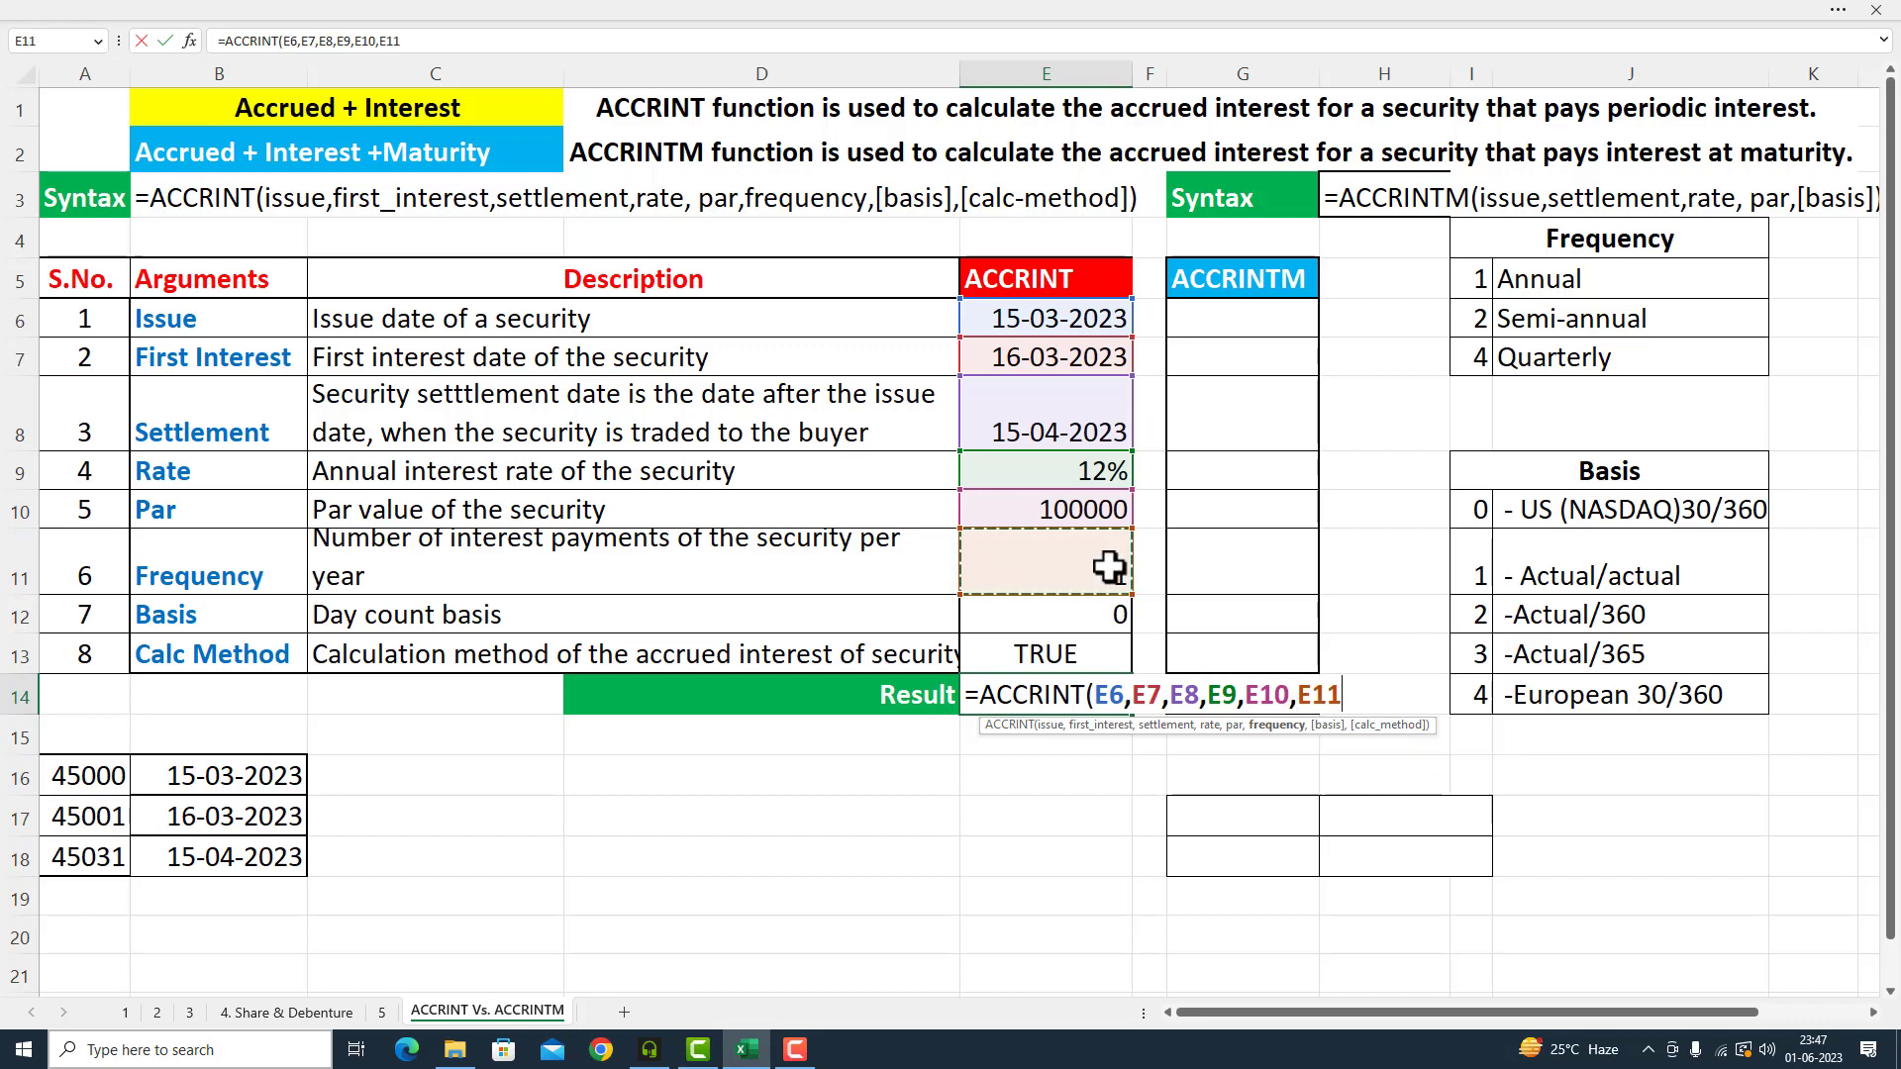
pyautogui.write(',')
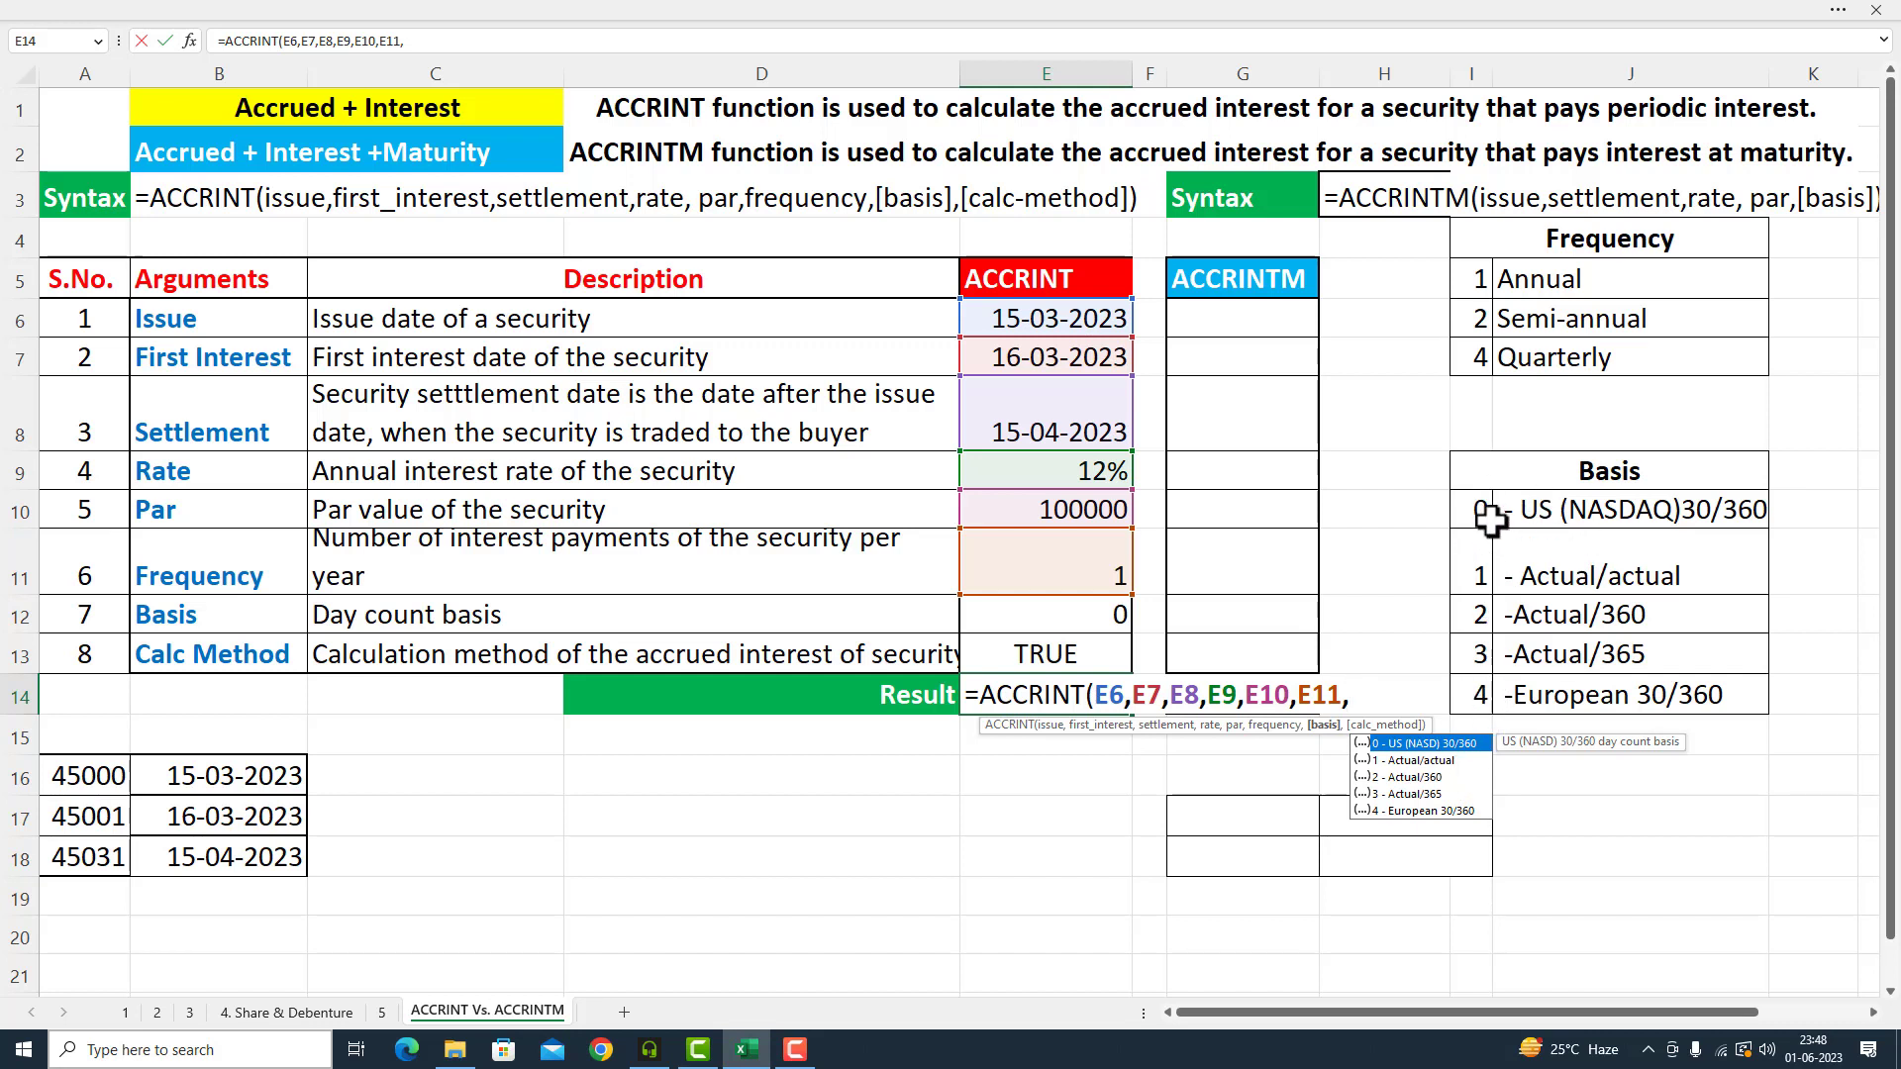
pyautogui.click(1122, 615)
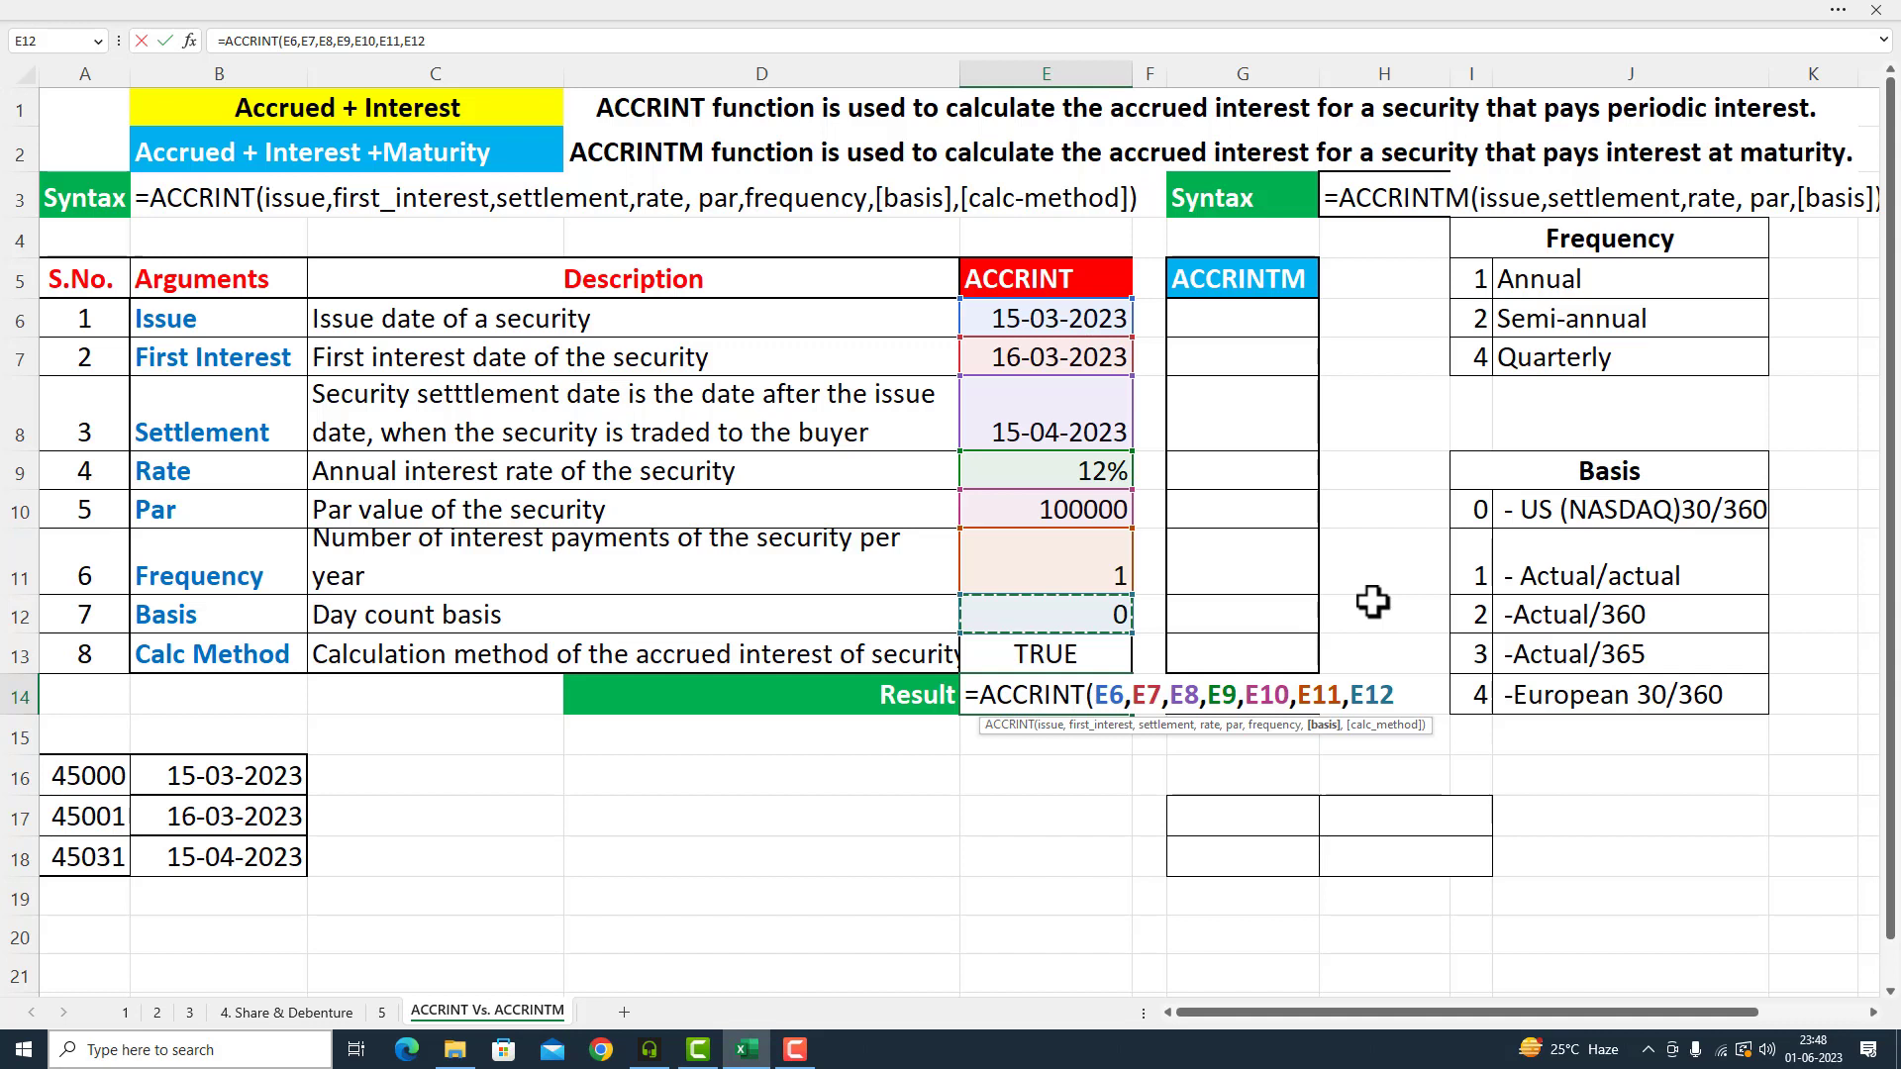
pyautogui.write(')')
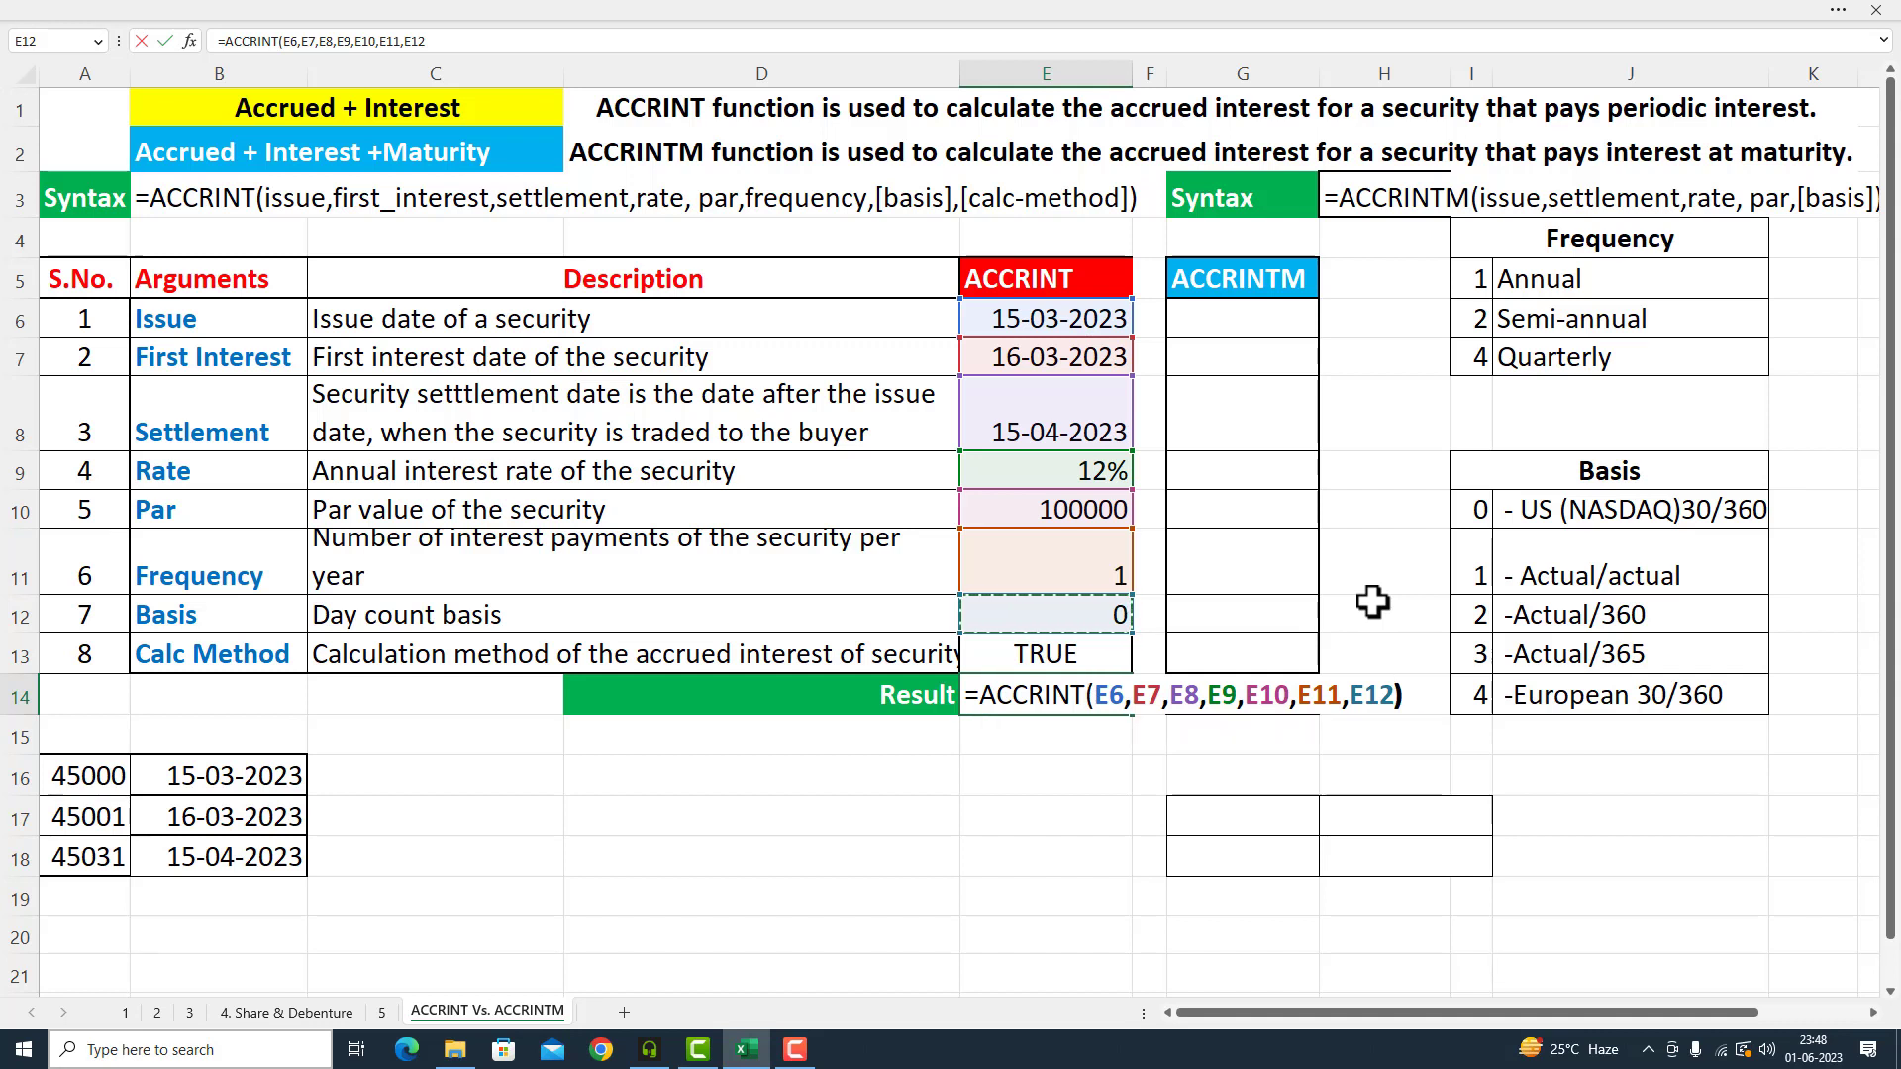
pyautogui.press('Return')
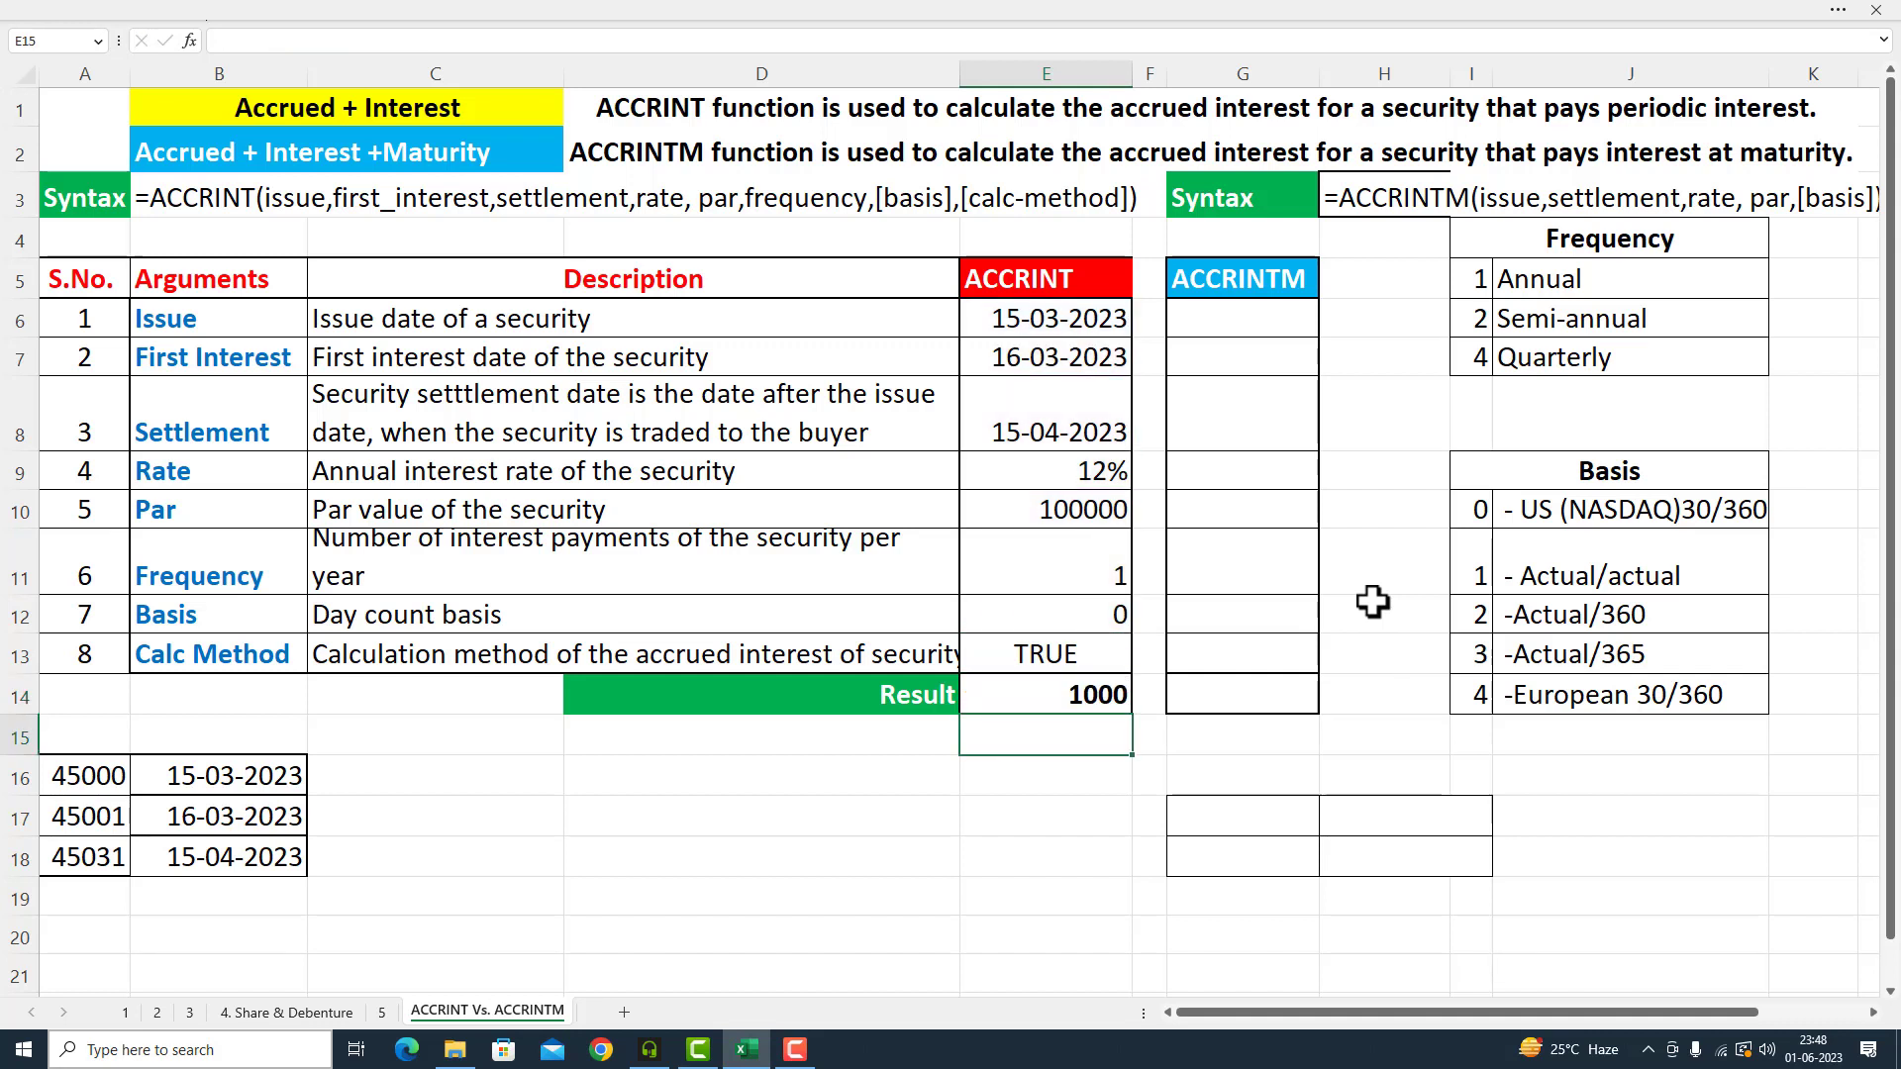
pyautogui.click(1058, 693)
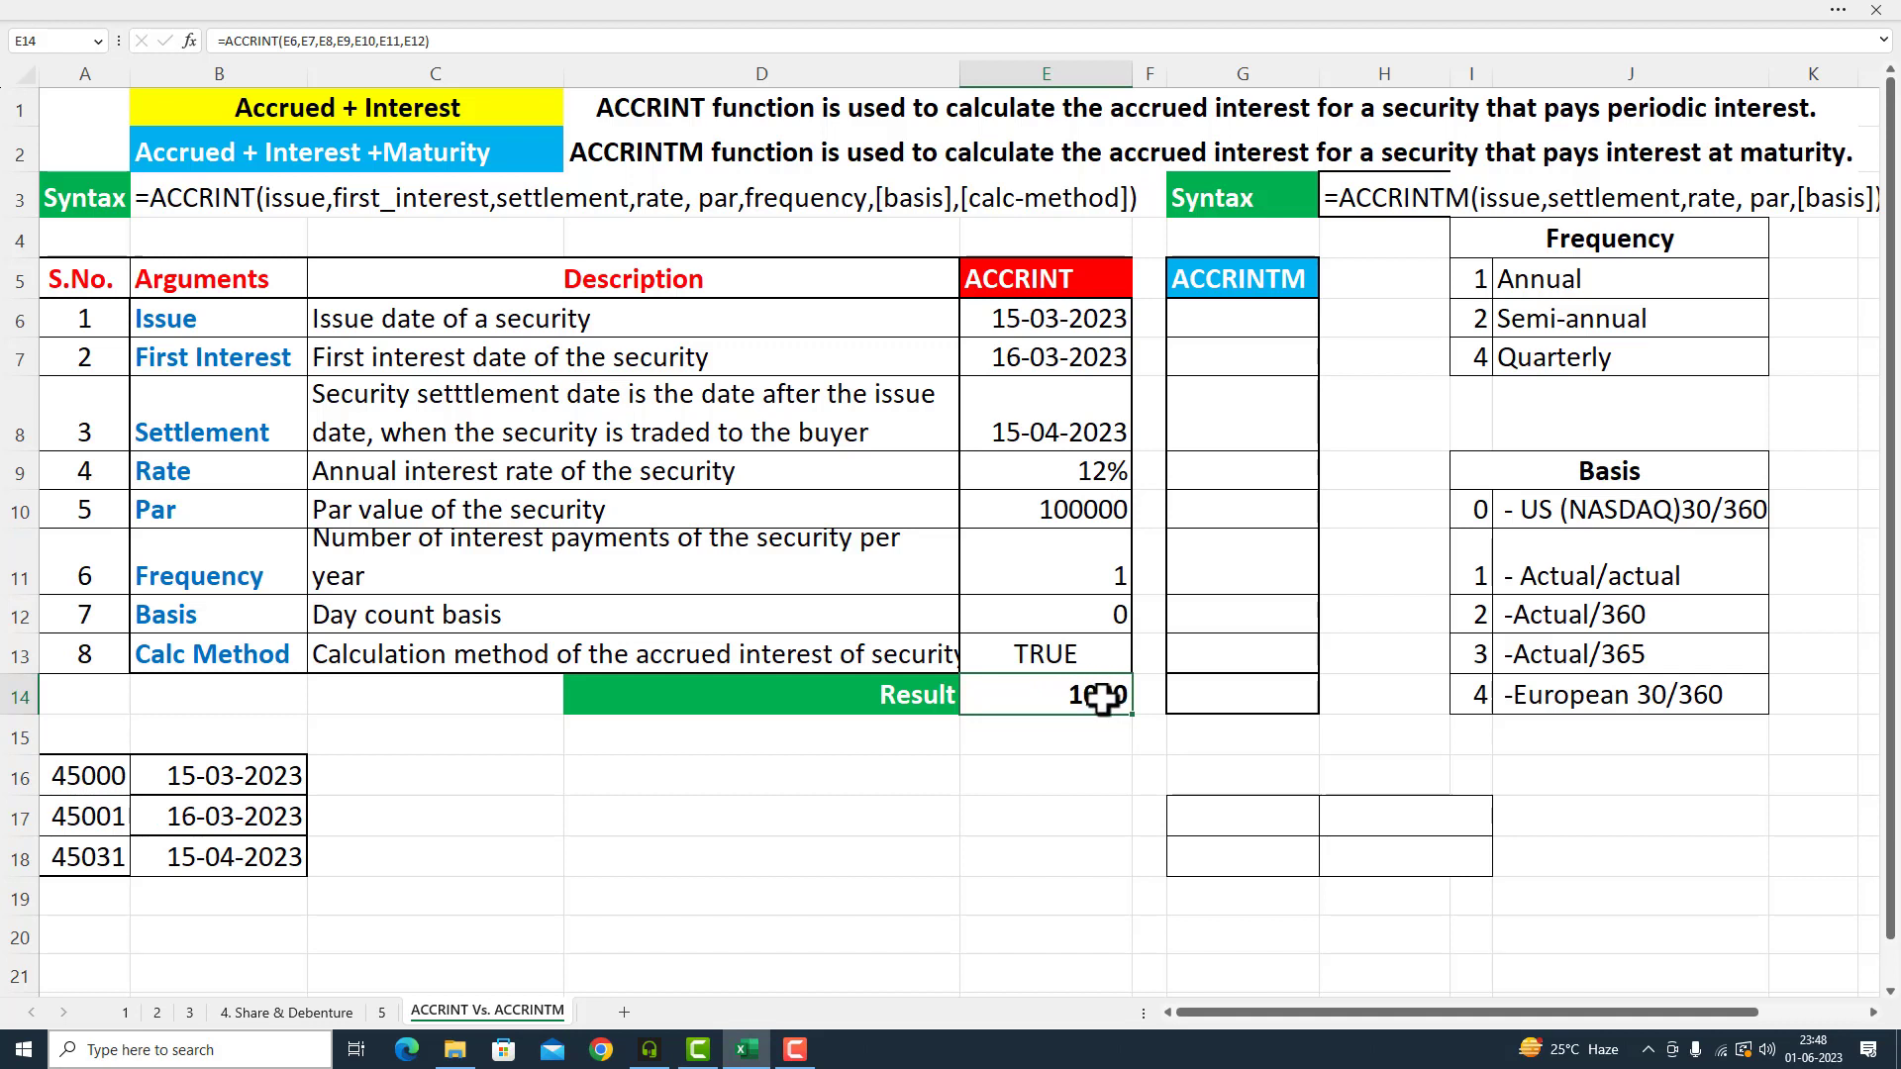
# - Set the ACCRINT basis in E12 to 3, the Actual/365 day count
pyautogui.click(1528, 655)
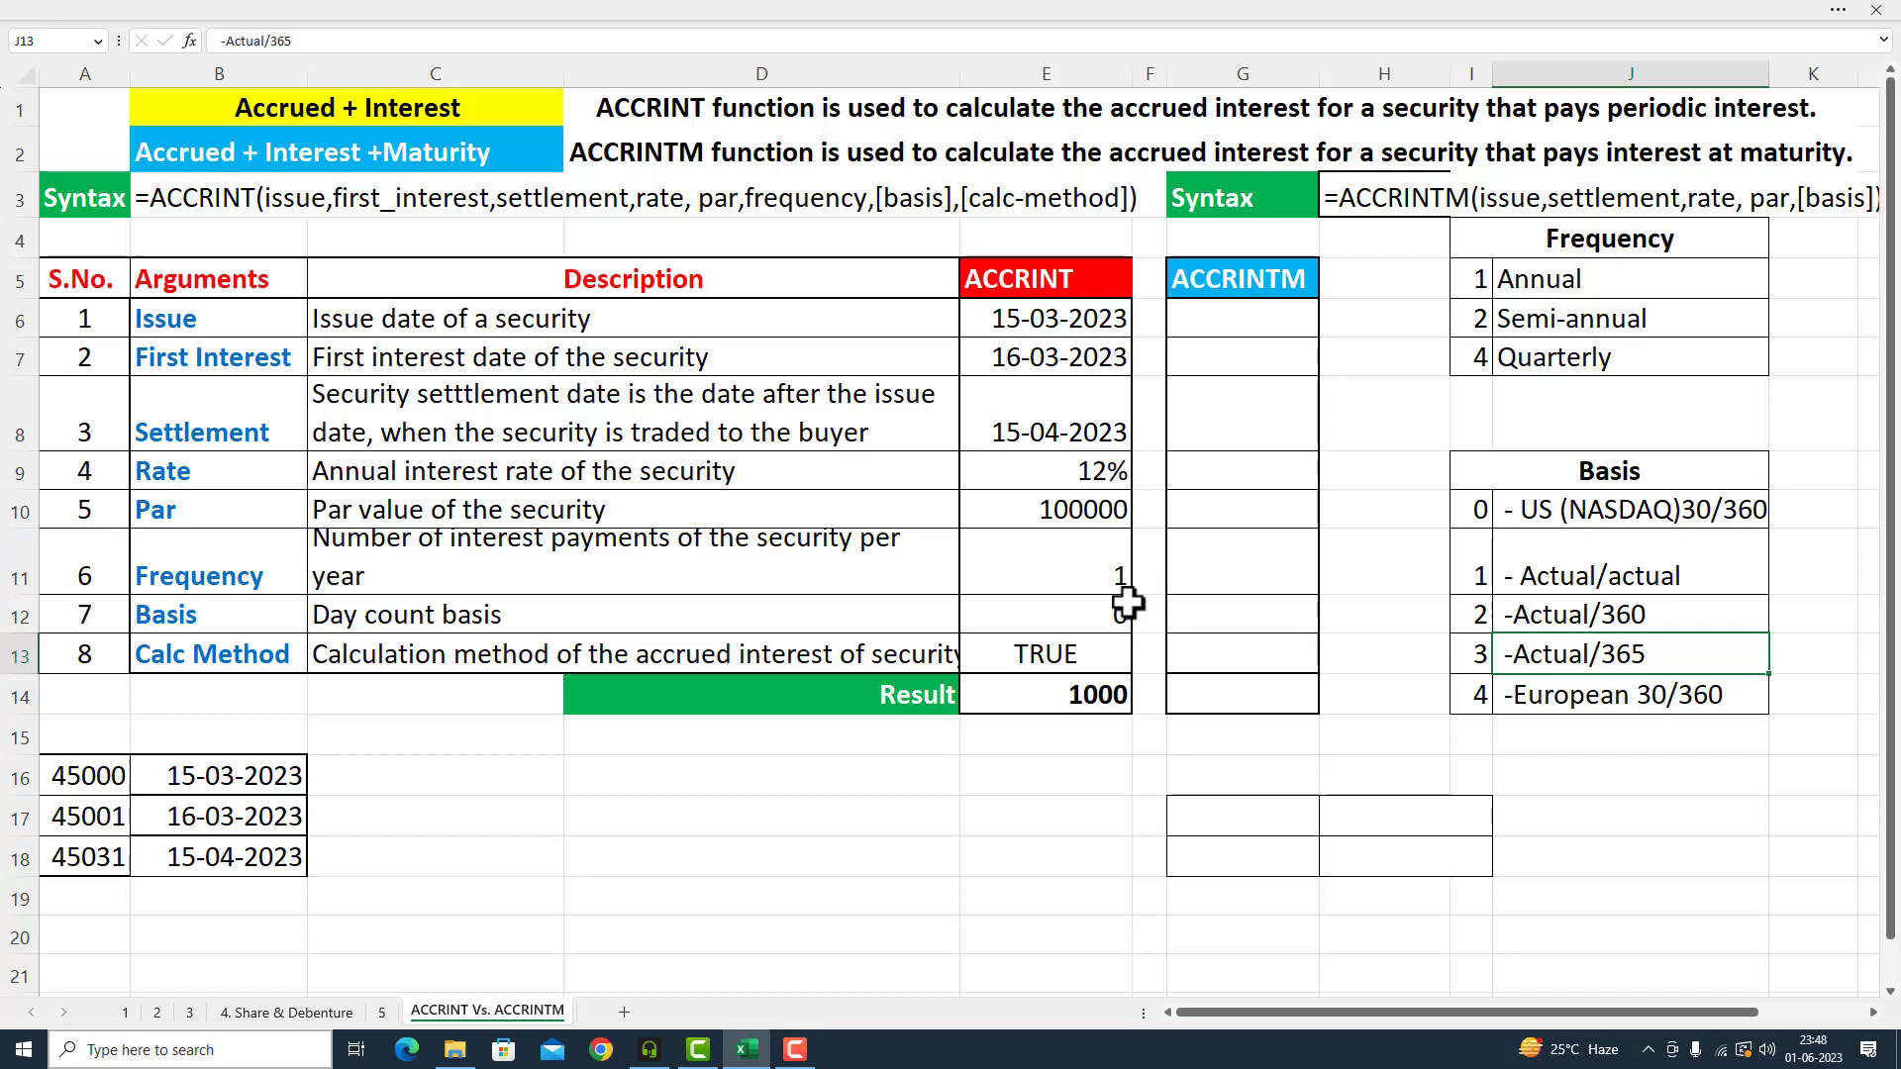
pyautogui.click(1096, 601)
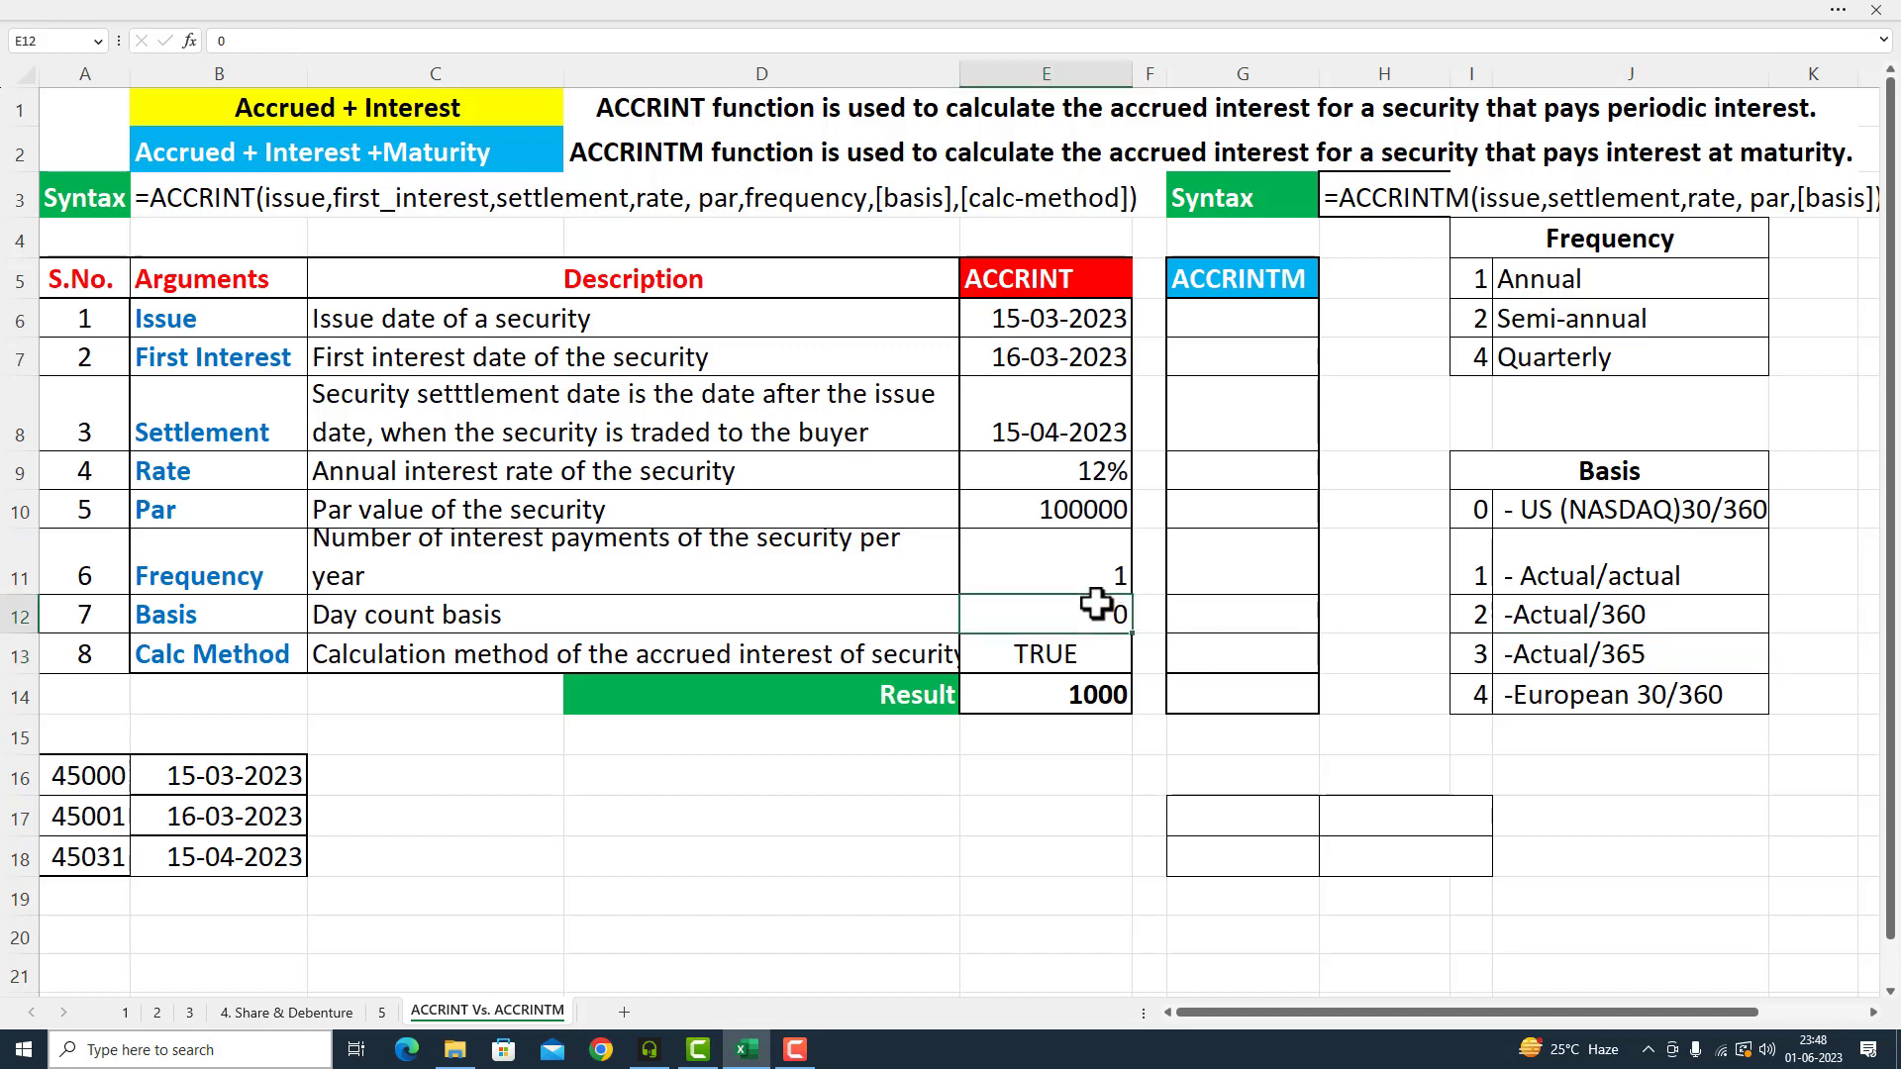
pyautogui.doubleClick(1104, 612)
pyautogui.press('Return')
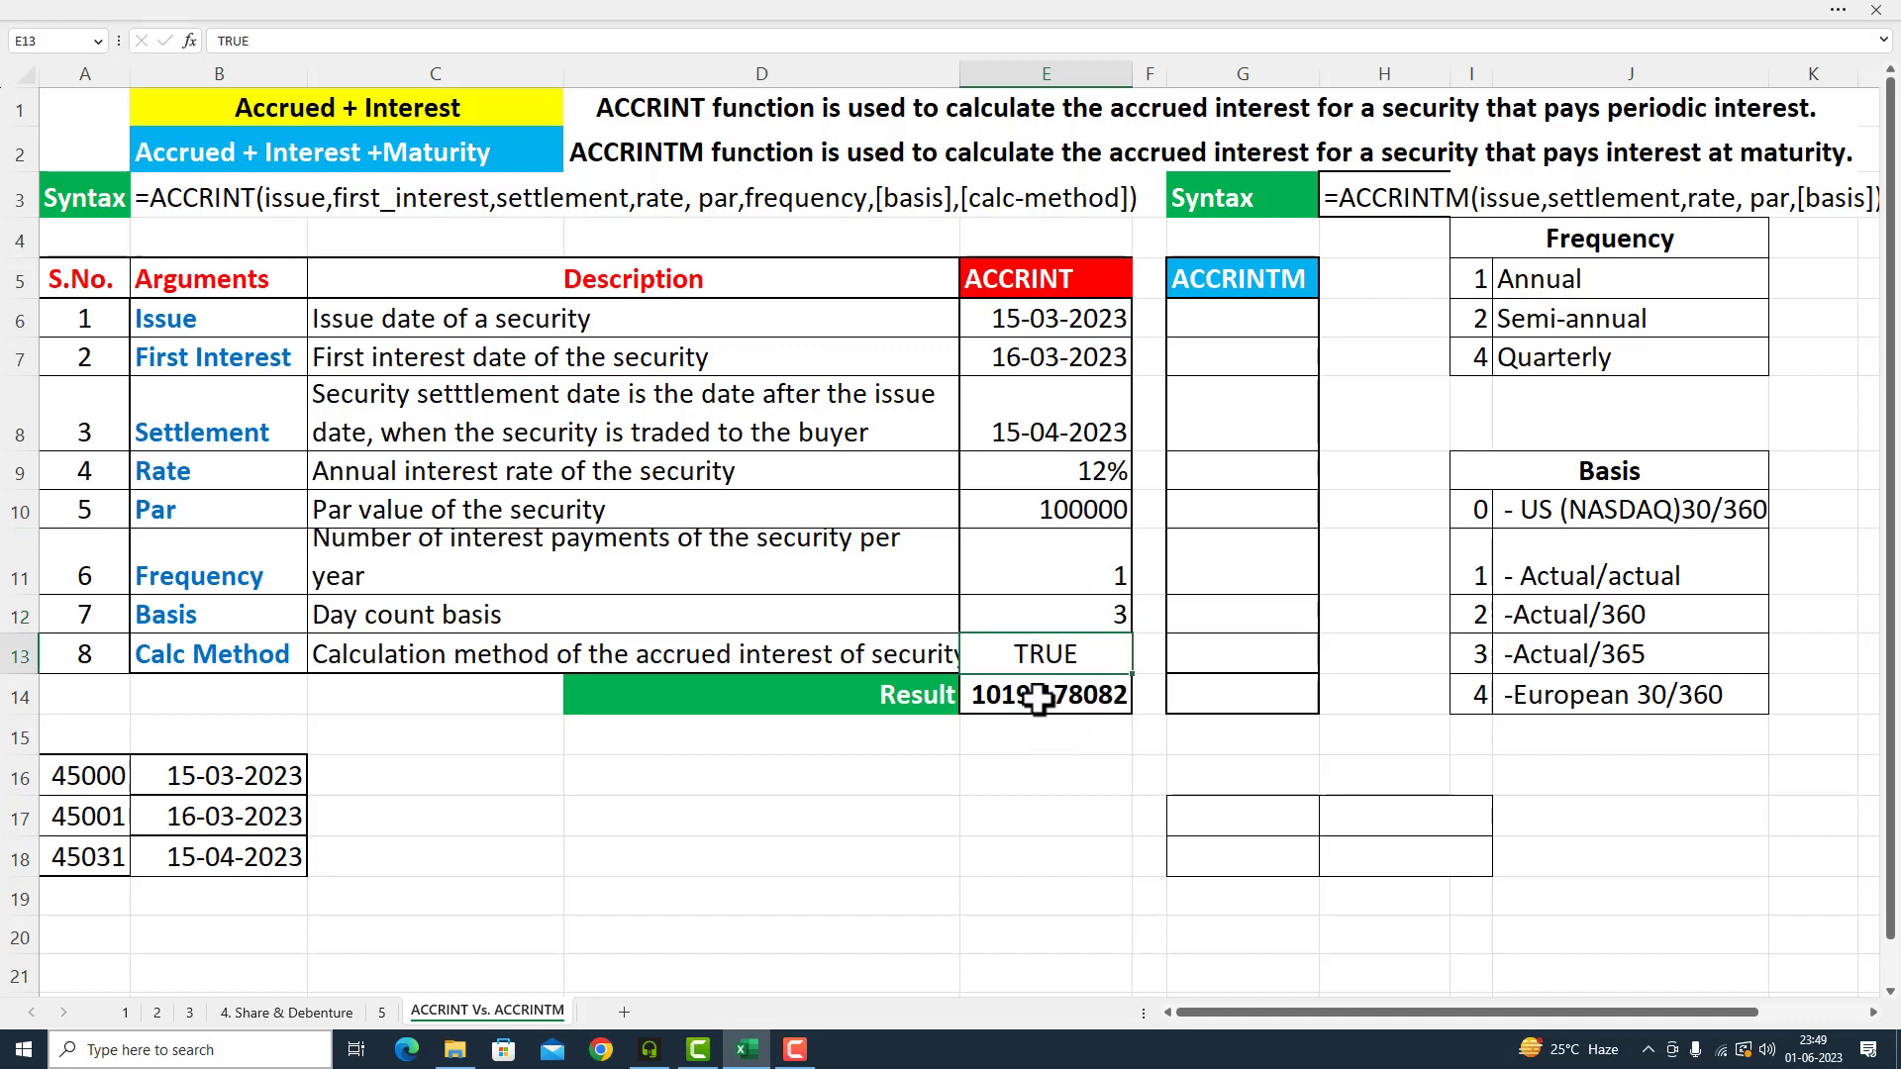
# - Clear the basis in E12 and enter 0 again
pyautogui.click(1105, 615)
pyautogui.press('Delete')
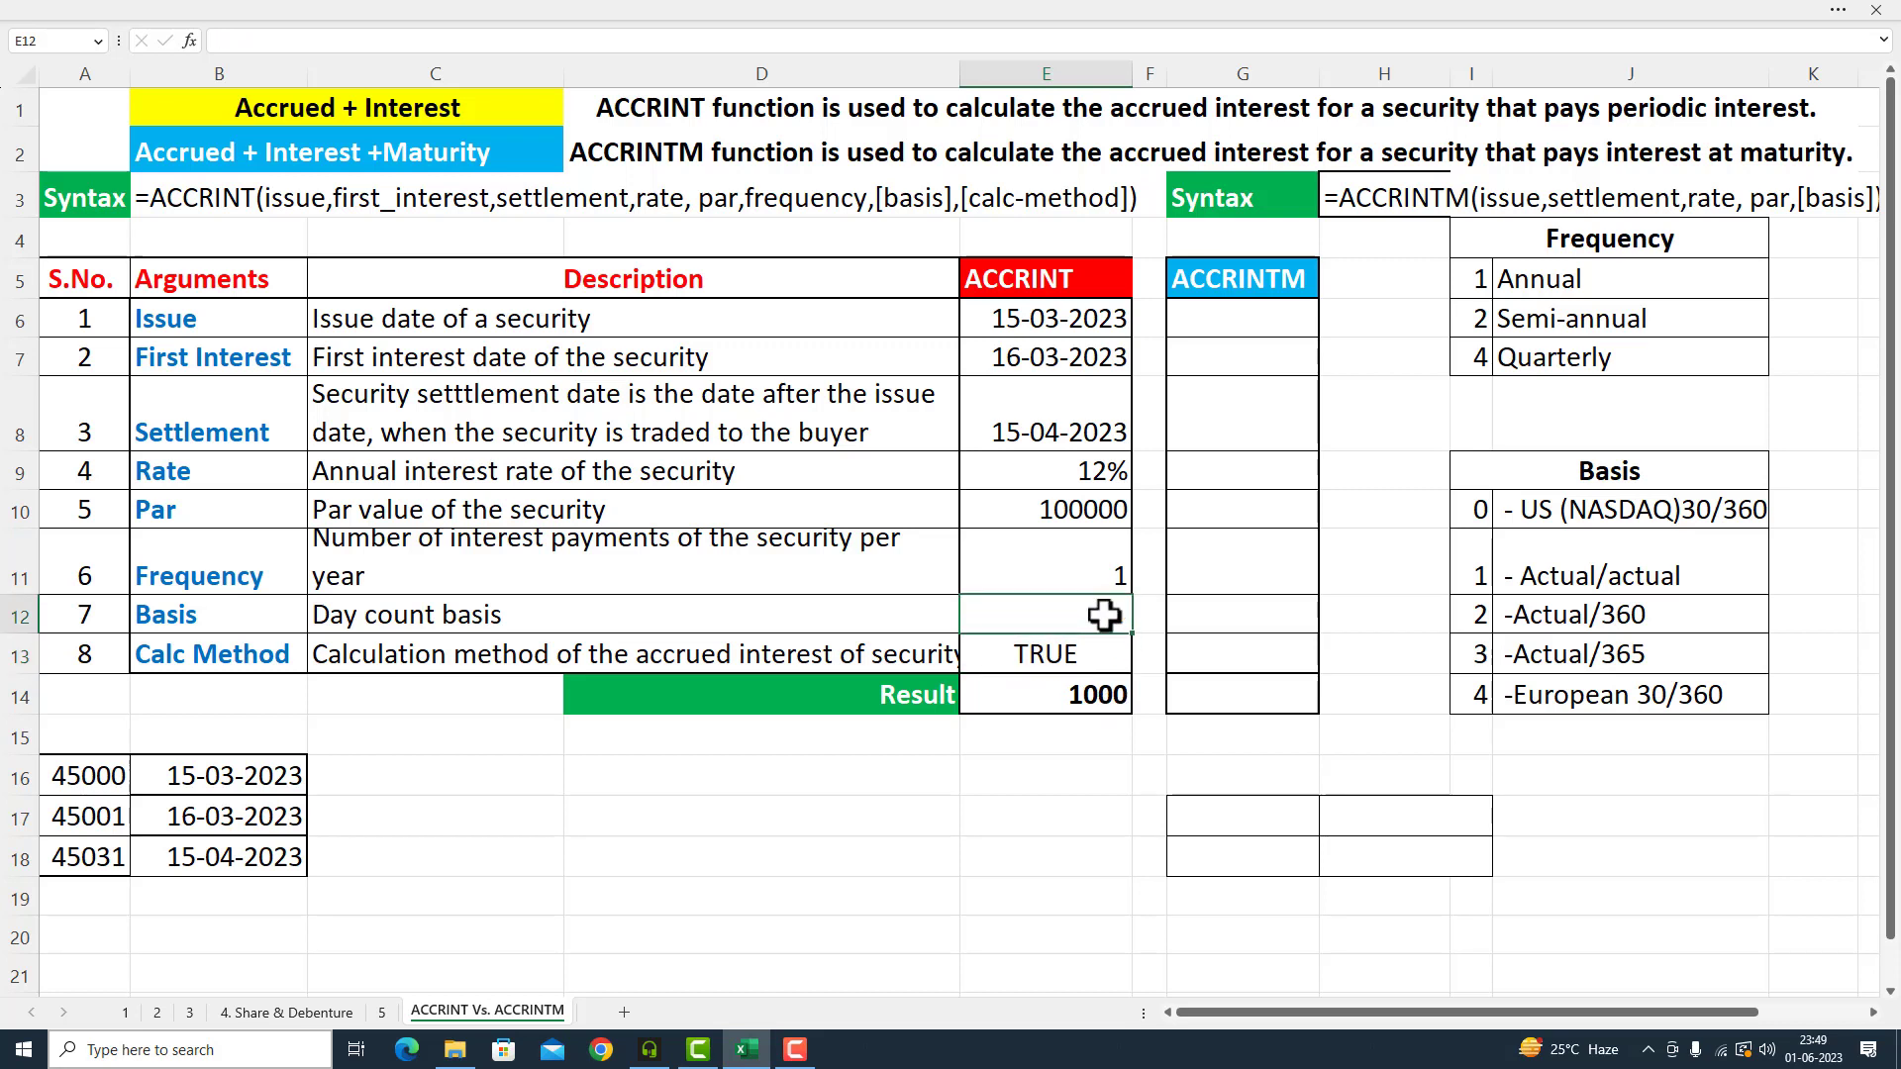
pyautogui.press('Return')
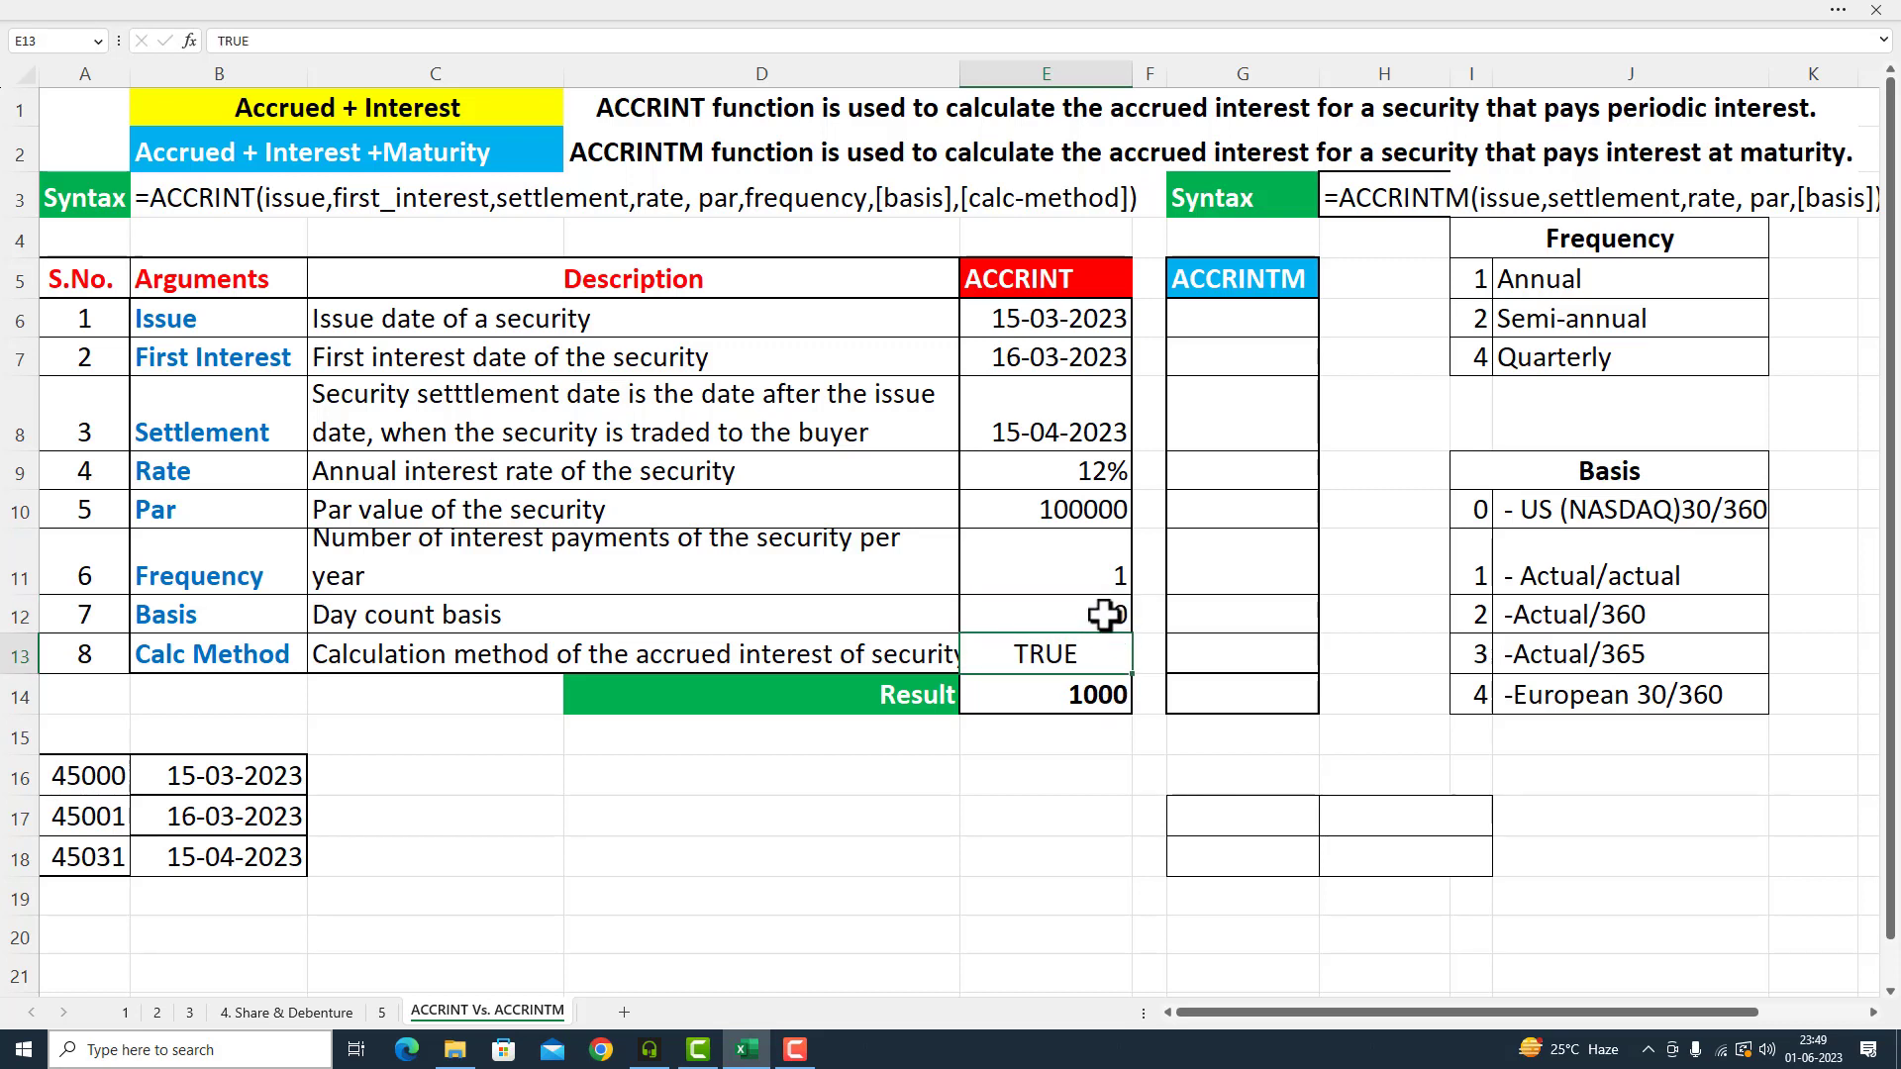
pyautogui.click(984, 736)
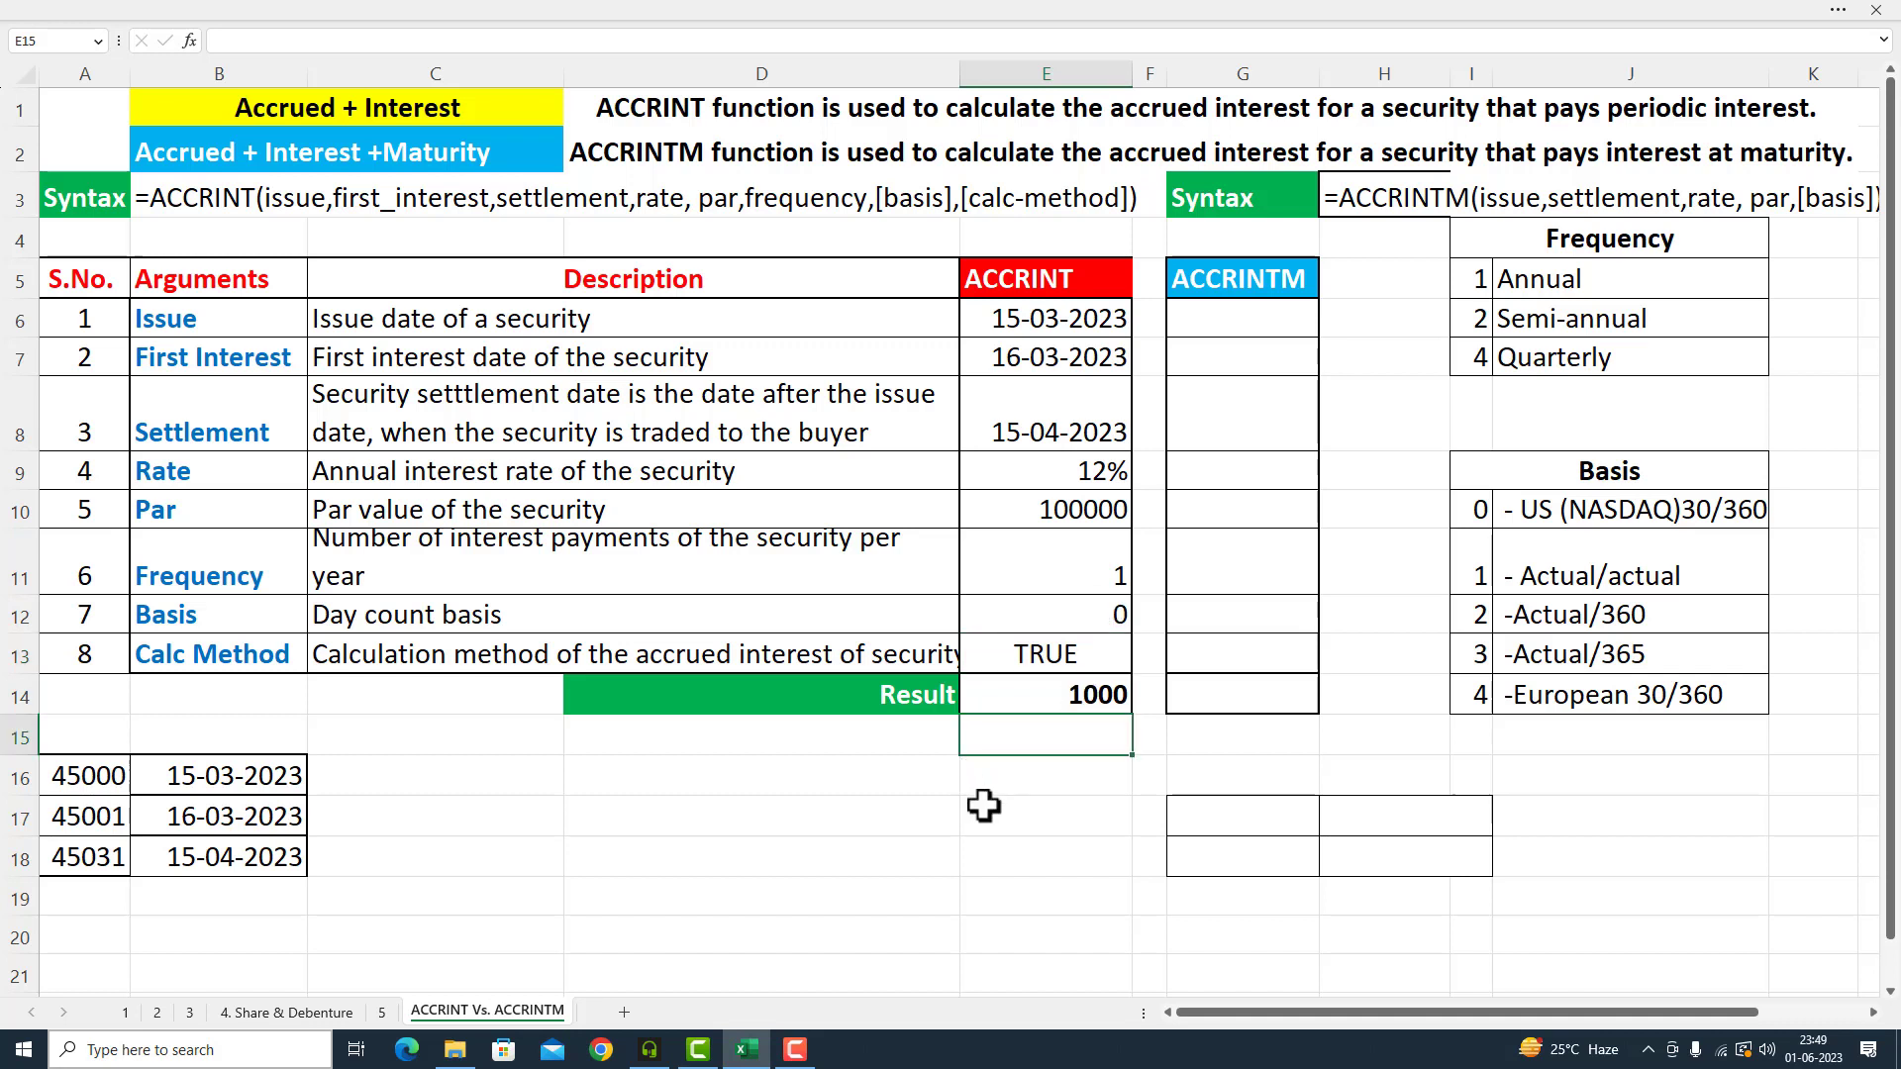
# - Show the formula =ACCRINT(E6,E7,E8,E9,E10,E11,E12) as plain text in D16
pyautogui.doubleClick(659, 773)
pyautogui.write('=ACCRINT(E6,E7,E8,E9,E10,E11,E12)')
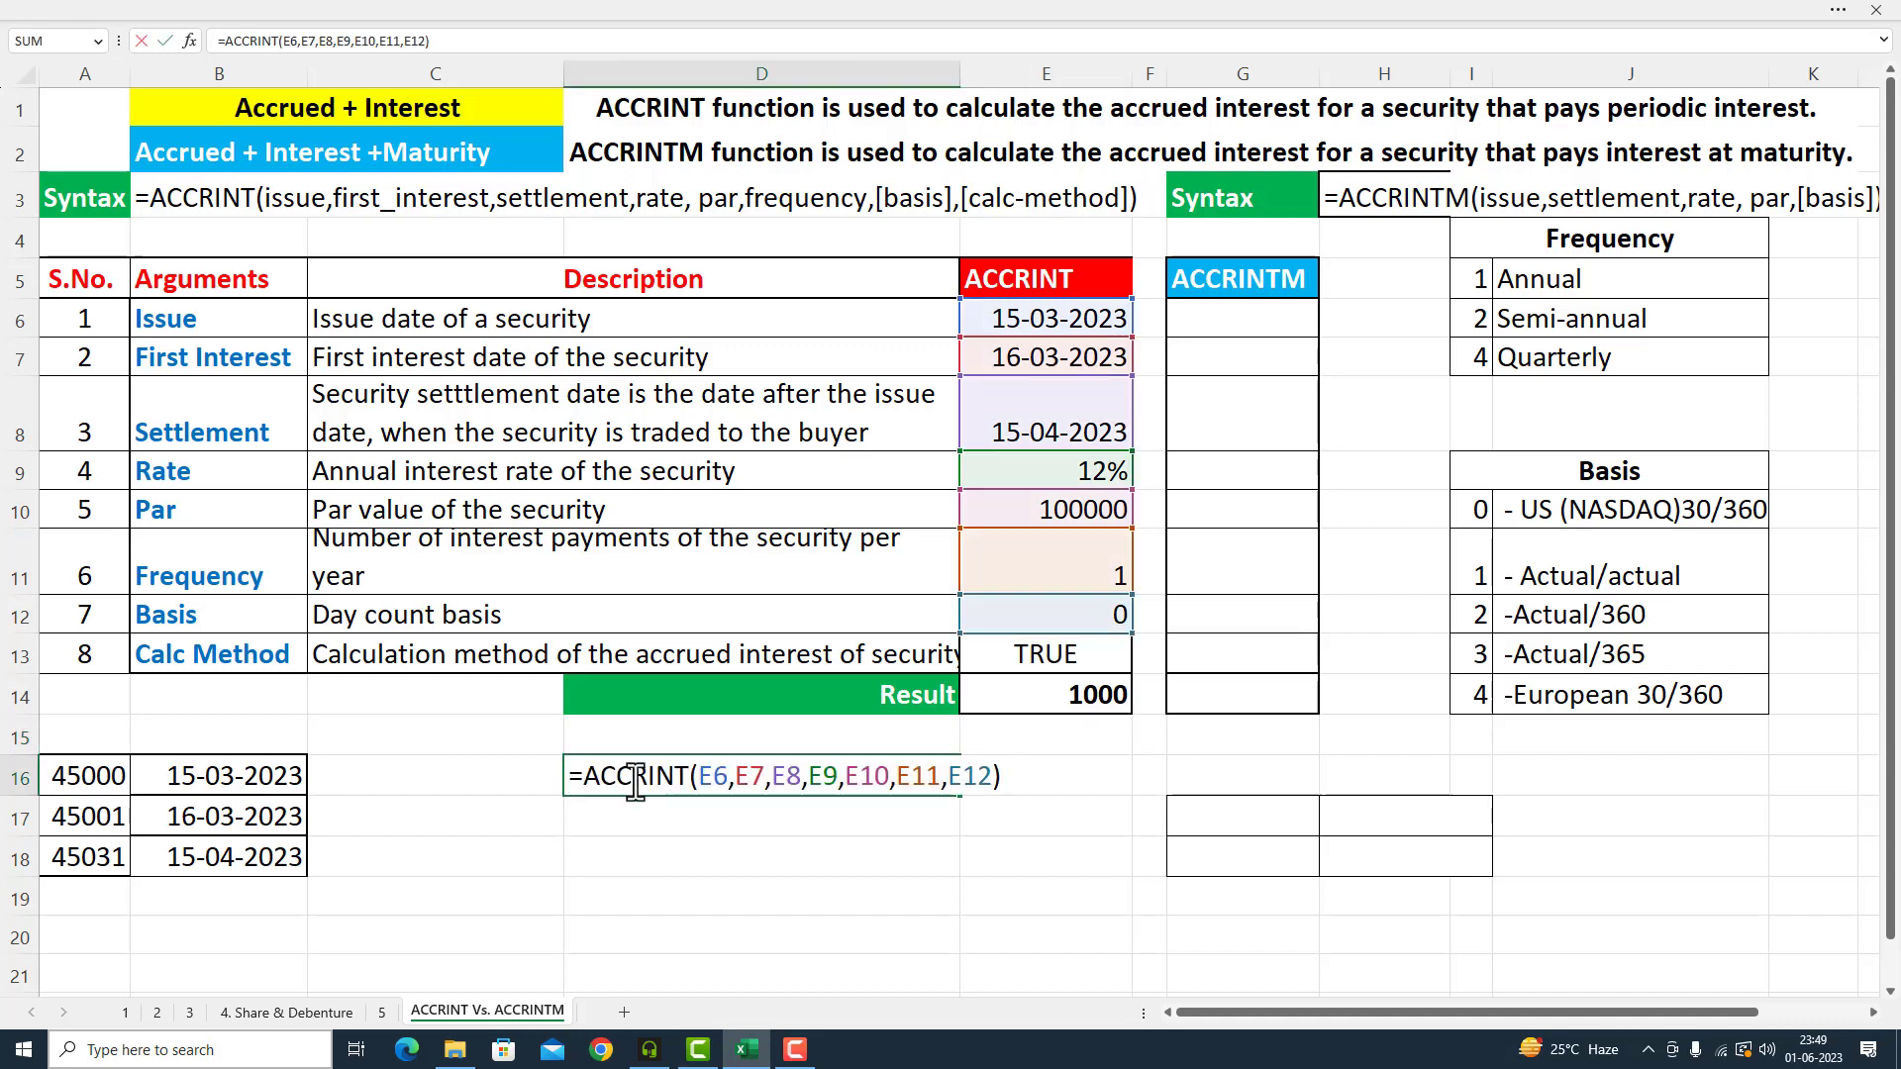
pyautogui.click(571, 776)
pyautogui.write("'")
pyautogui.press('Return')
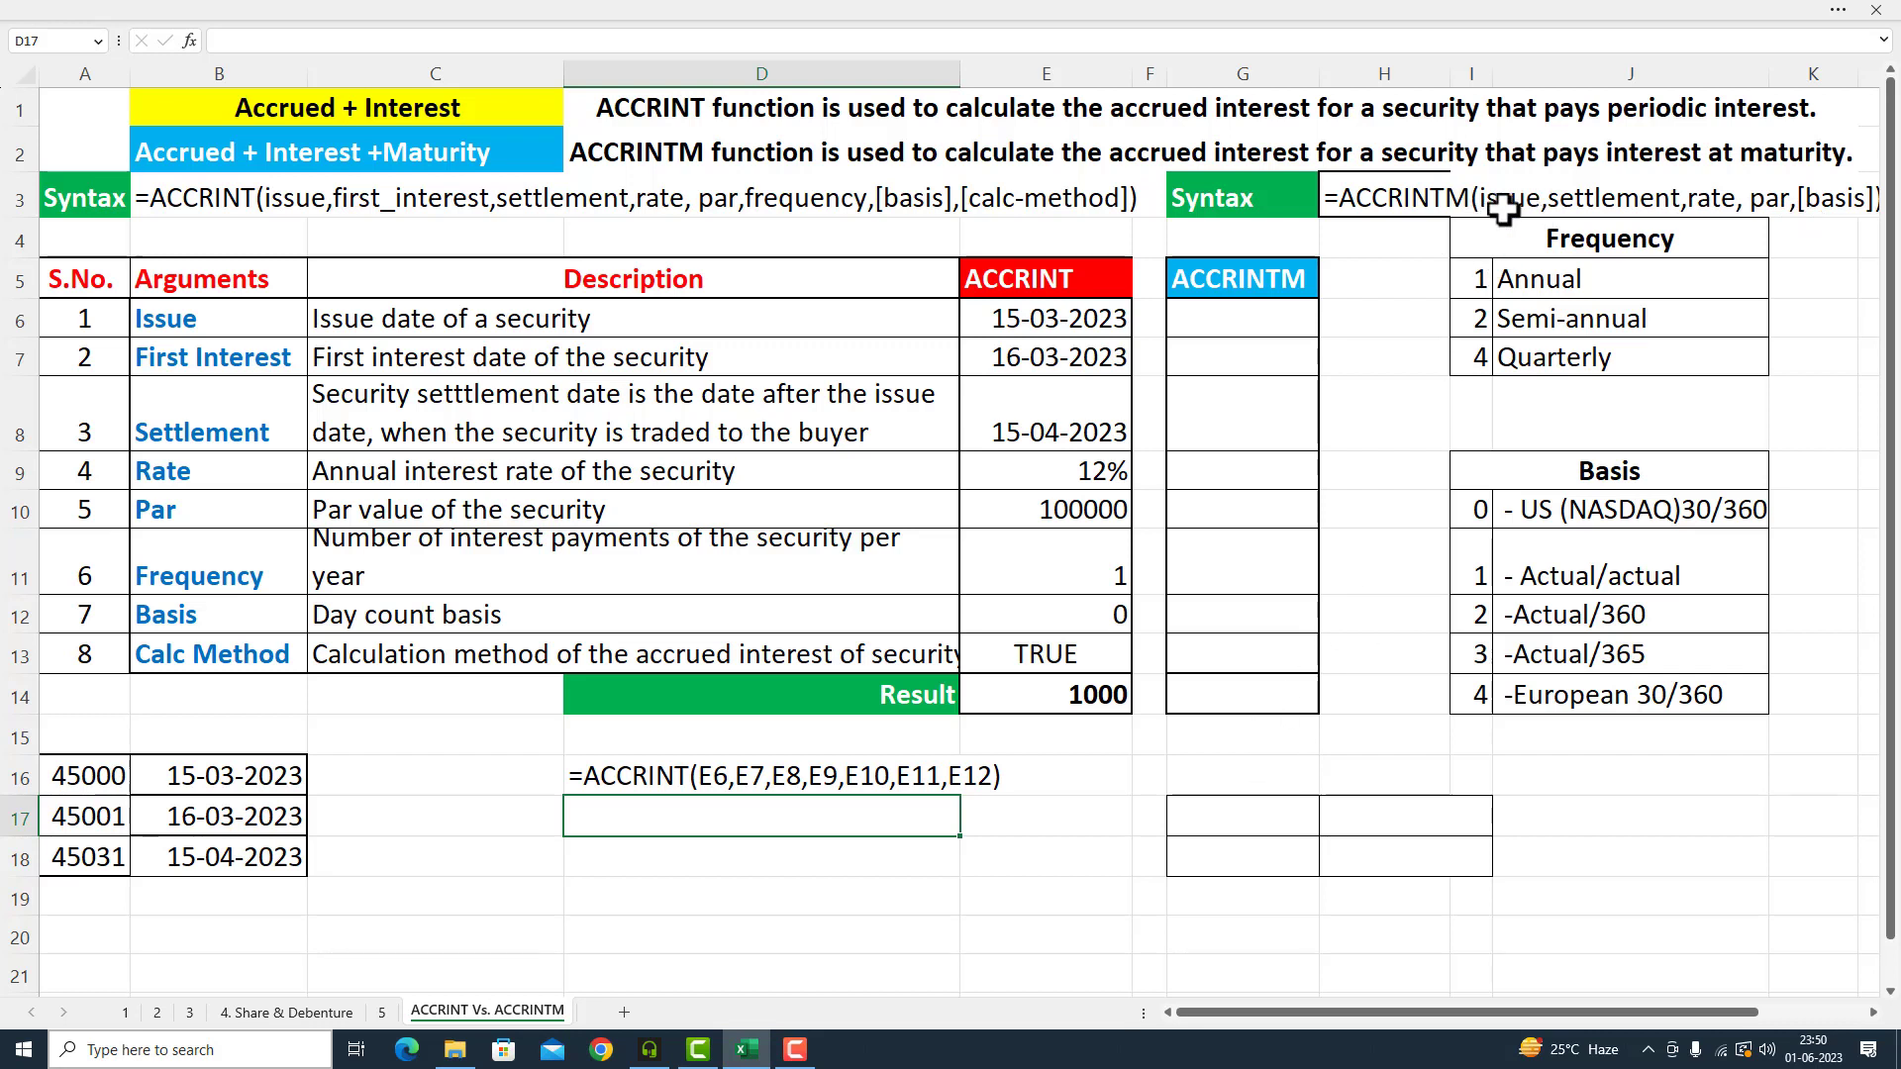
# - Enter the date serial 45017 in G17 and convert it with =VALUE(G17) in H17
pyautogui.click(1222, 806)
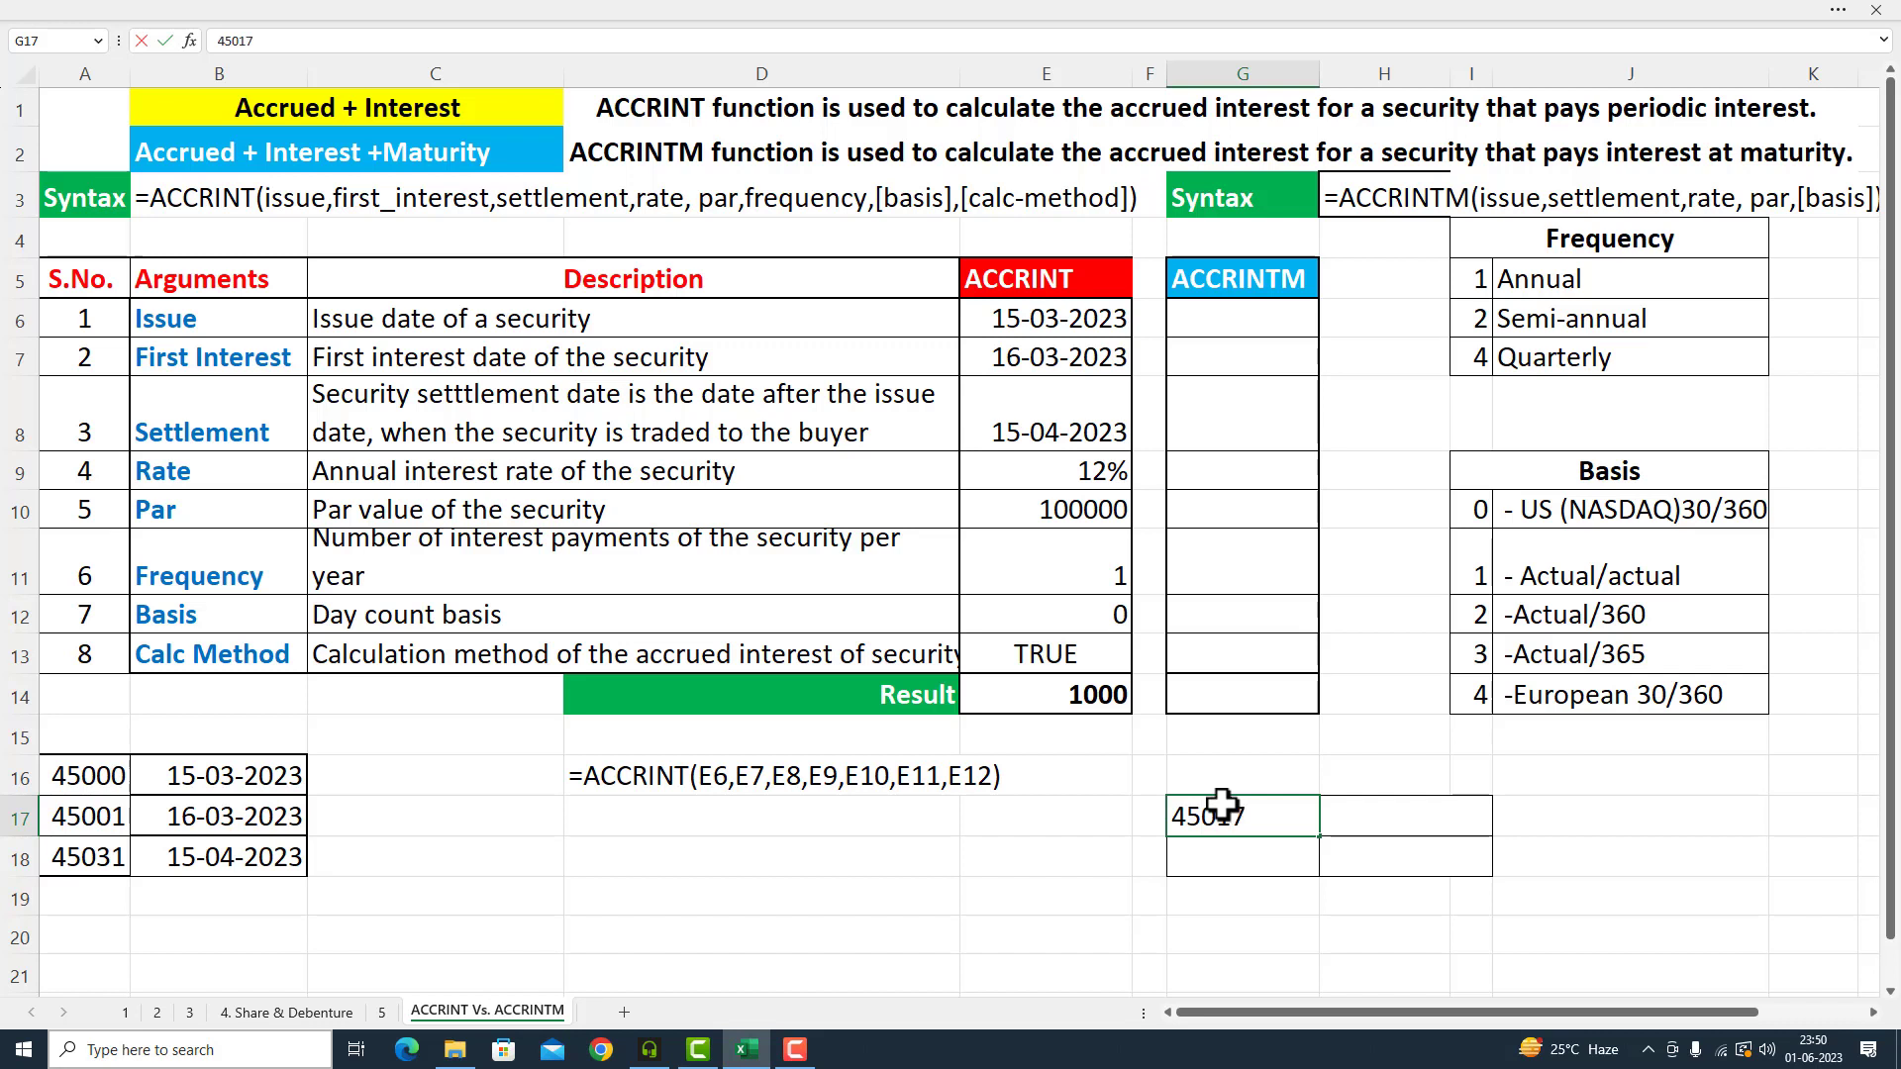
pyautogui.click(1327, 823)
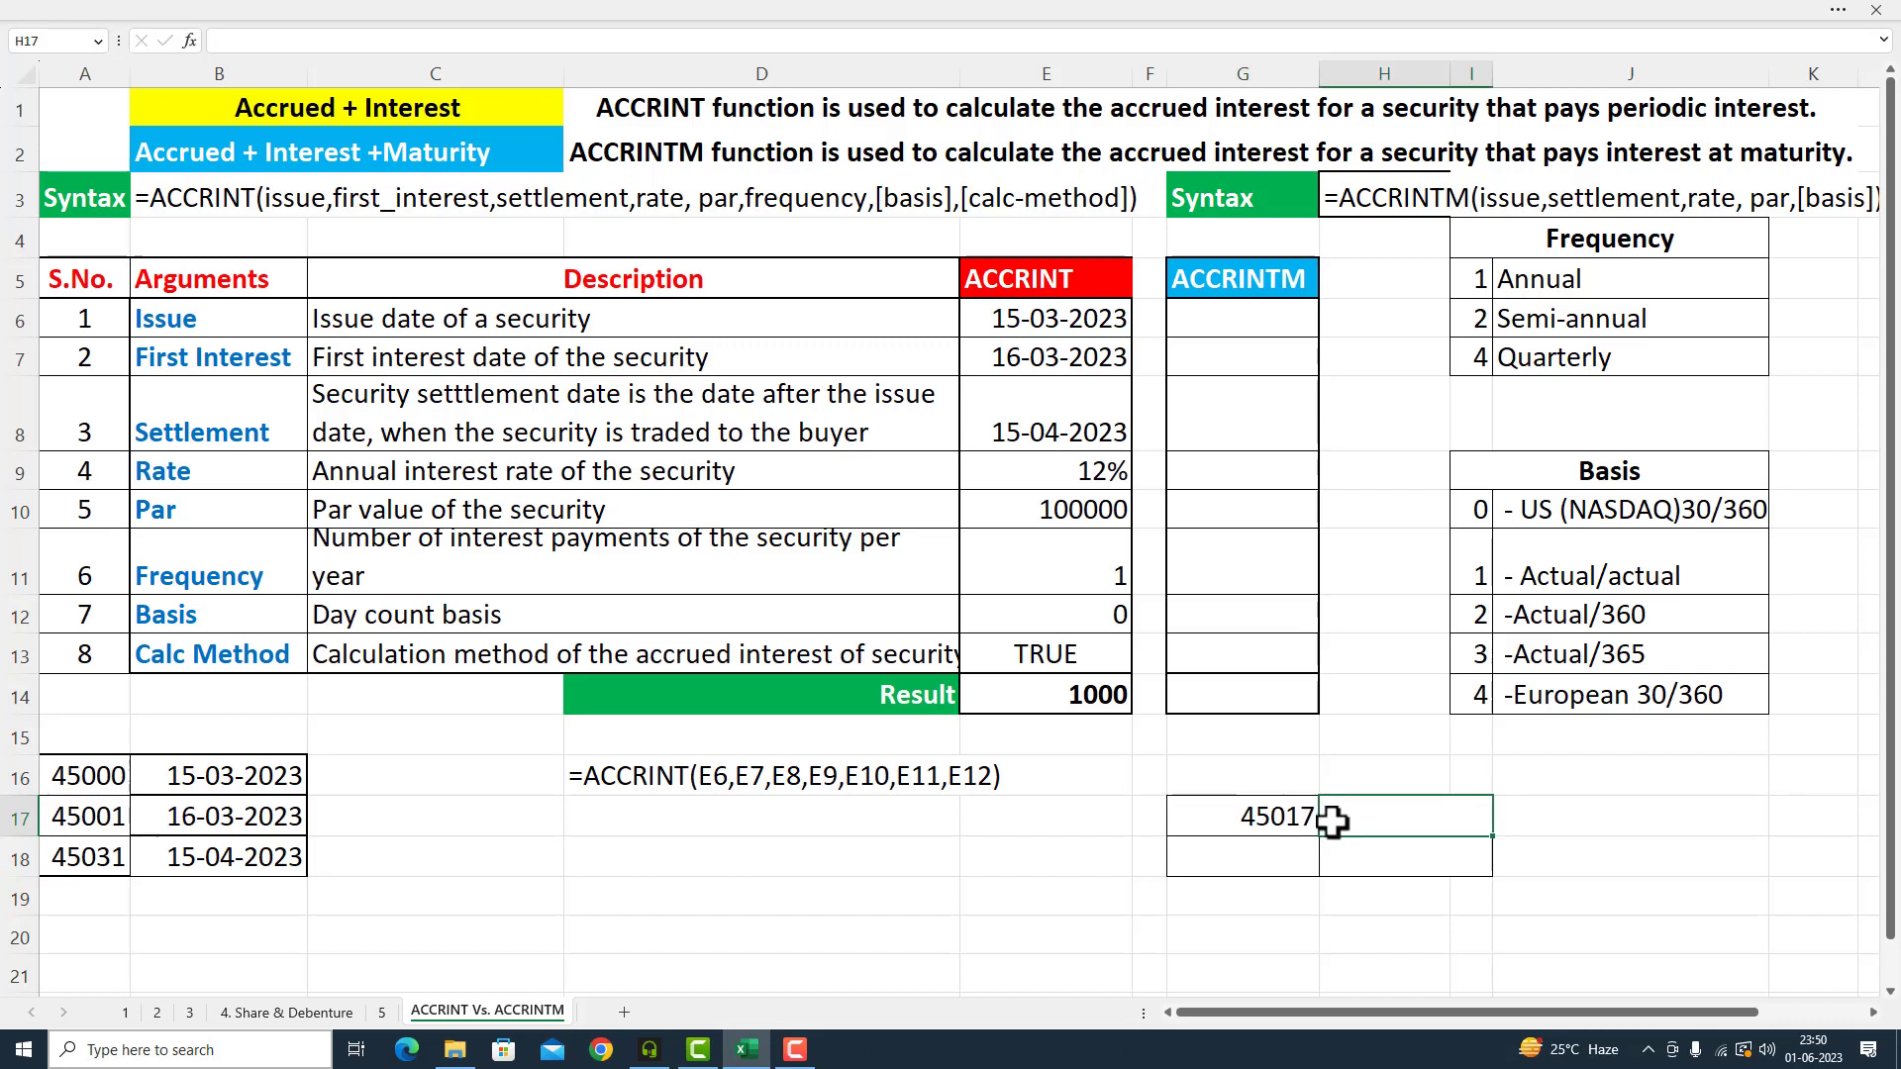
pyautogui.write('=VALUE(')
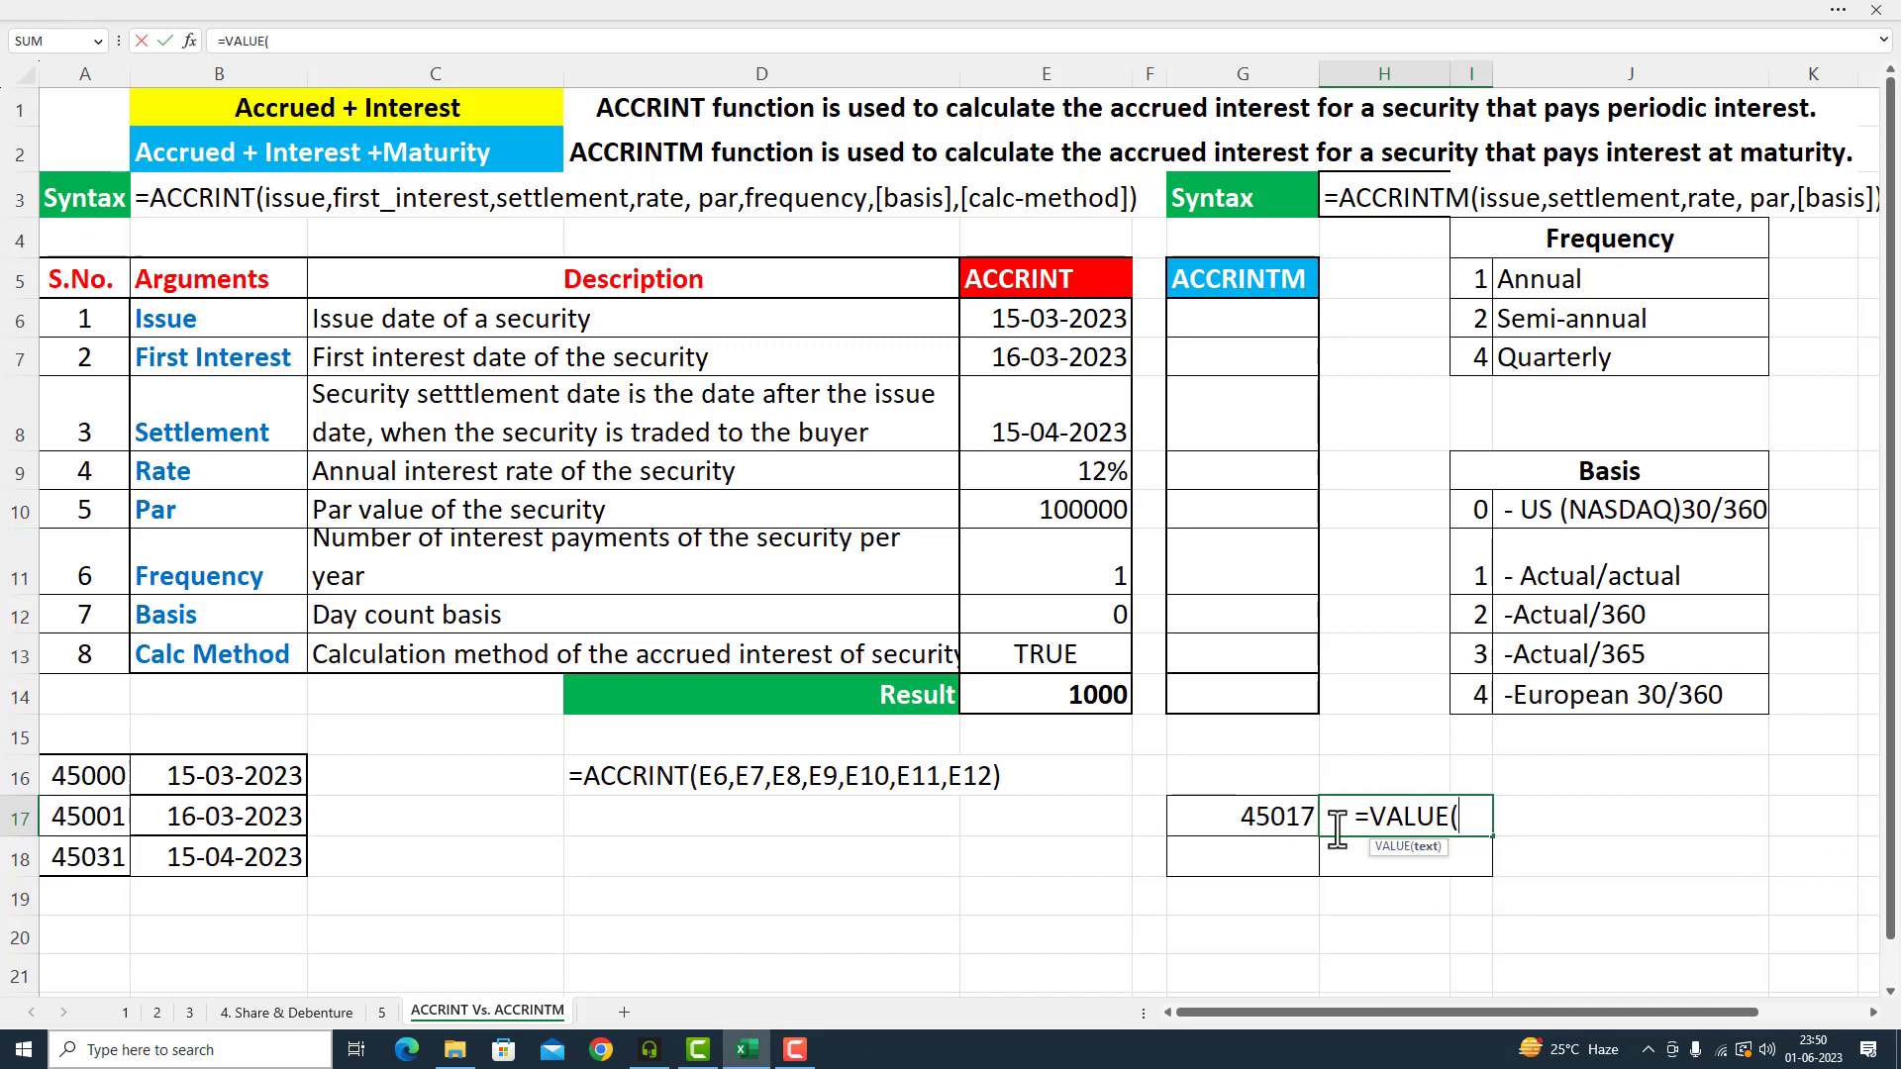
pyautogui.click(1283, 827)
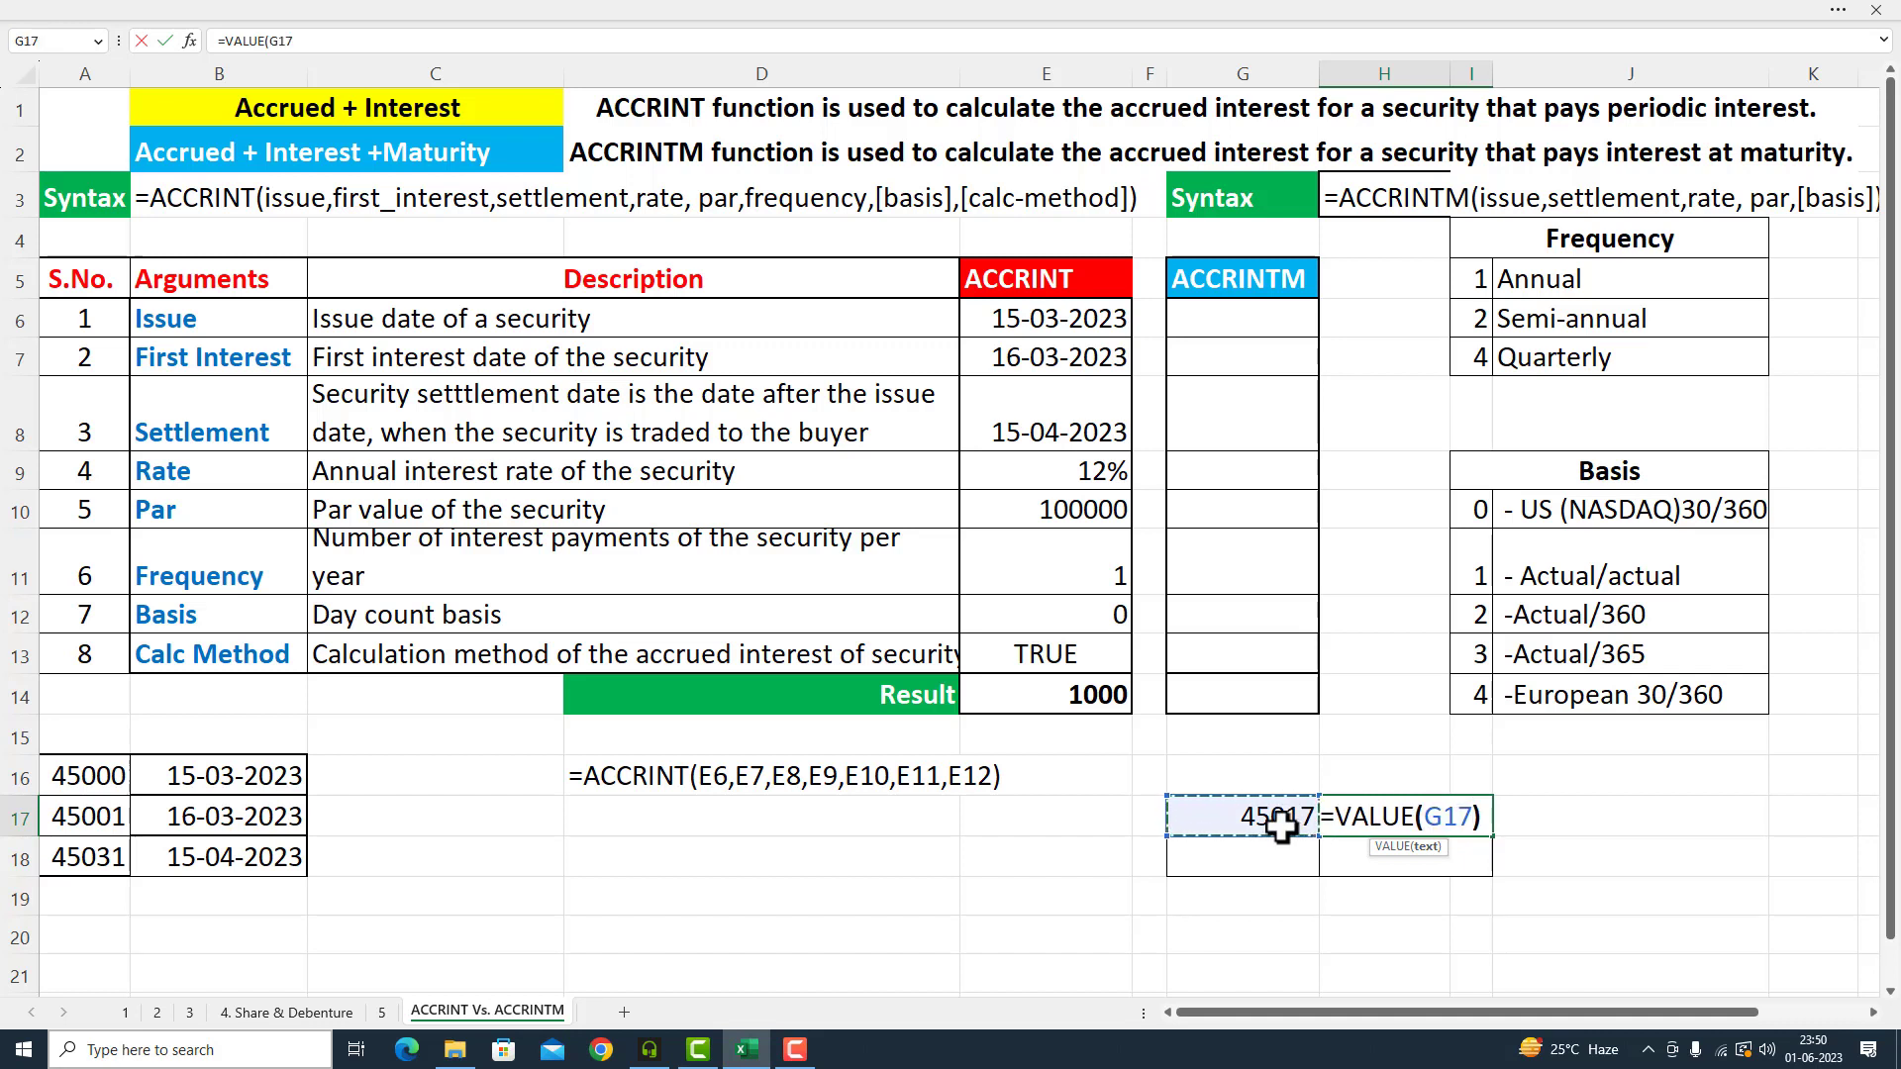
pyautogui.write(')')
pyautogui.press('Return')
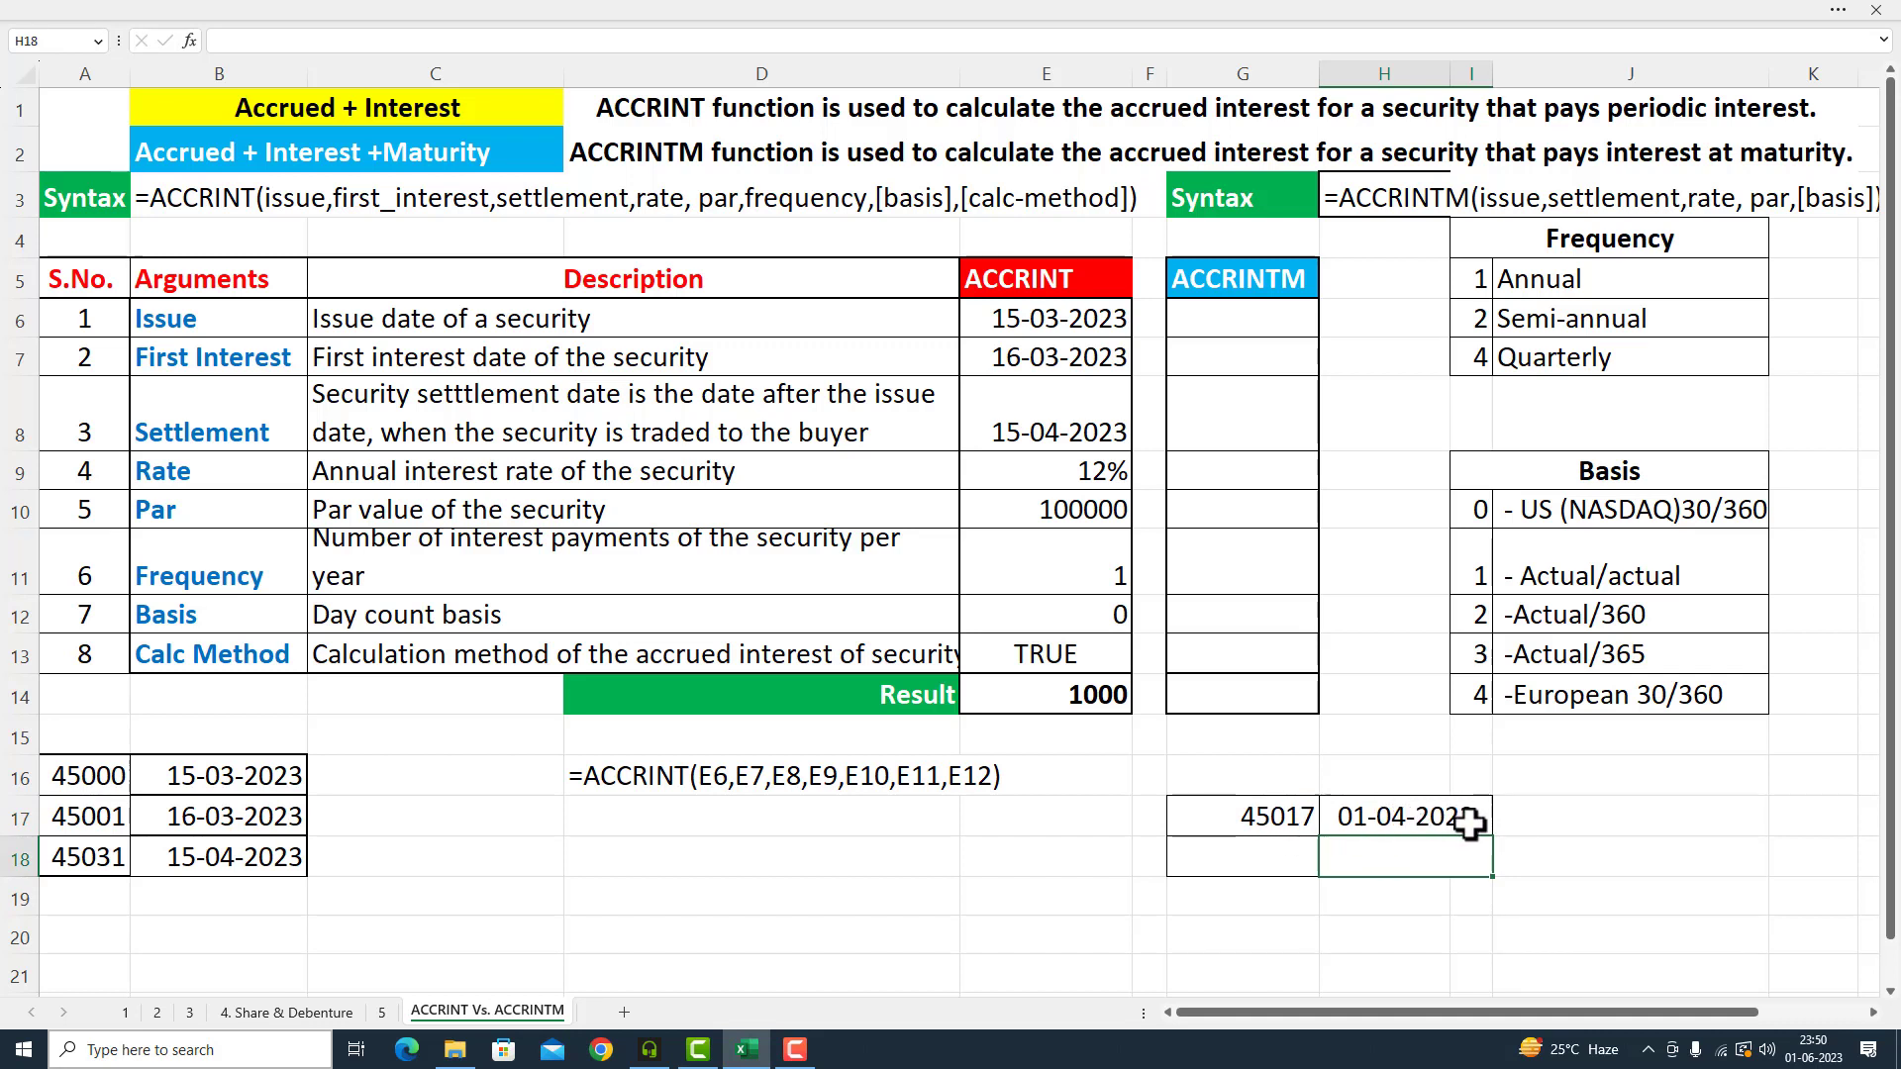
# - Enter the date serial 45413 in G18 and fill the VALUE formula from H17 down to H18
pyautogui.click(1292, 848)
pyautogui.write('45413')
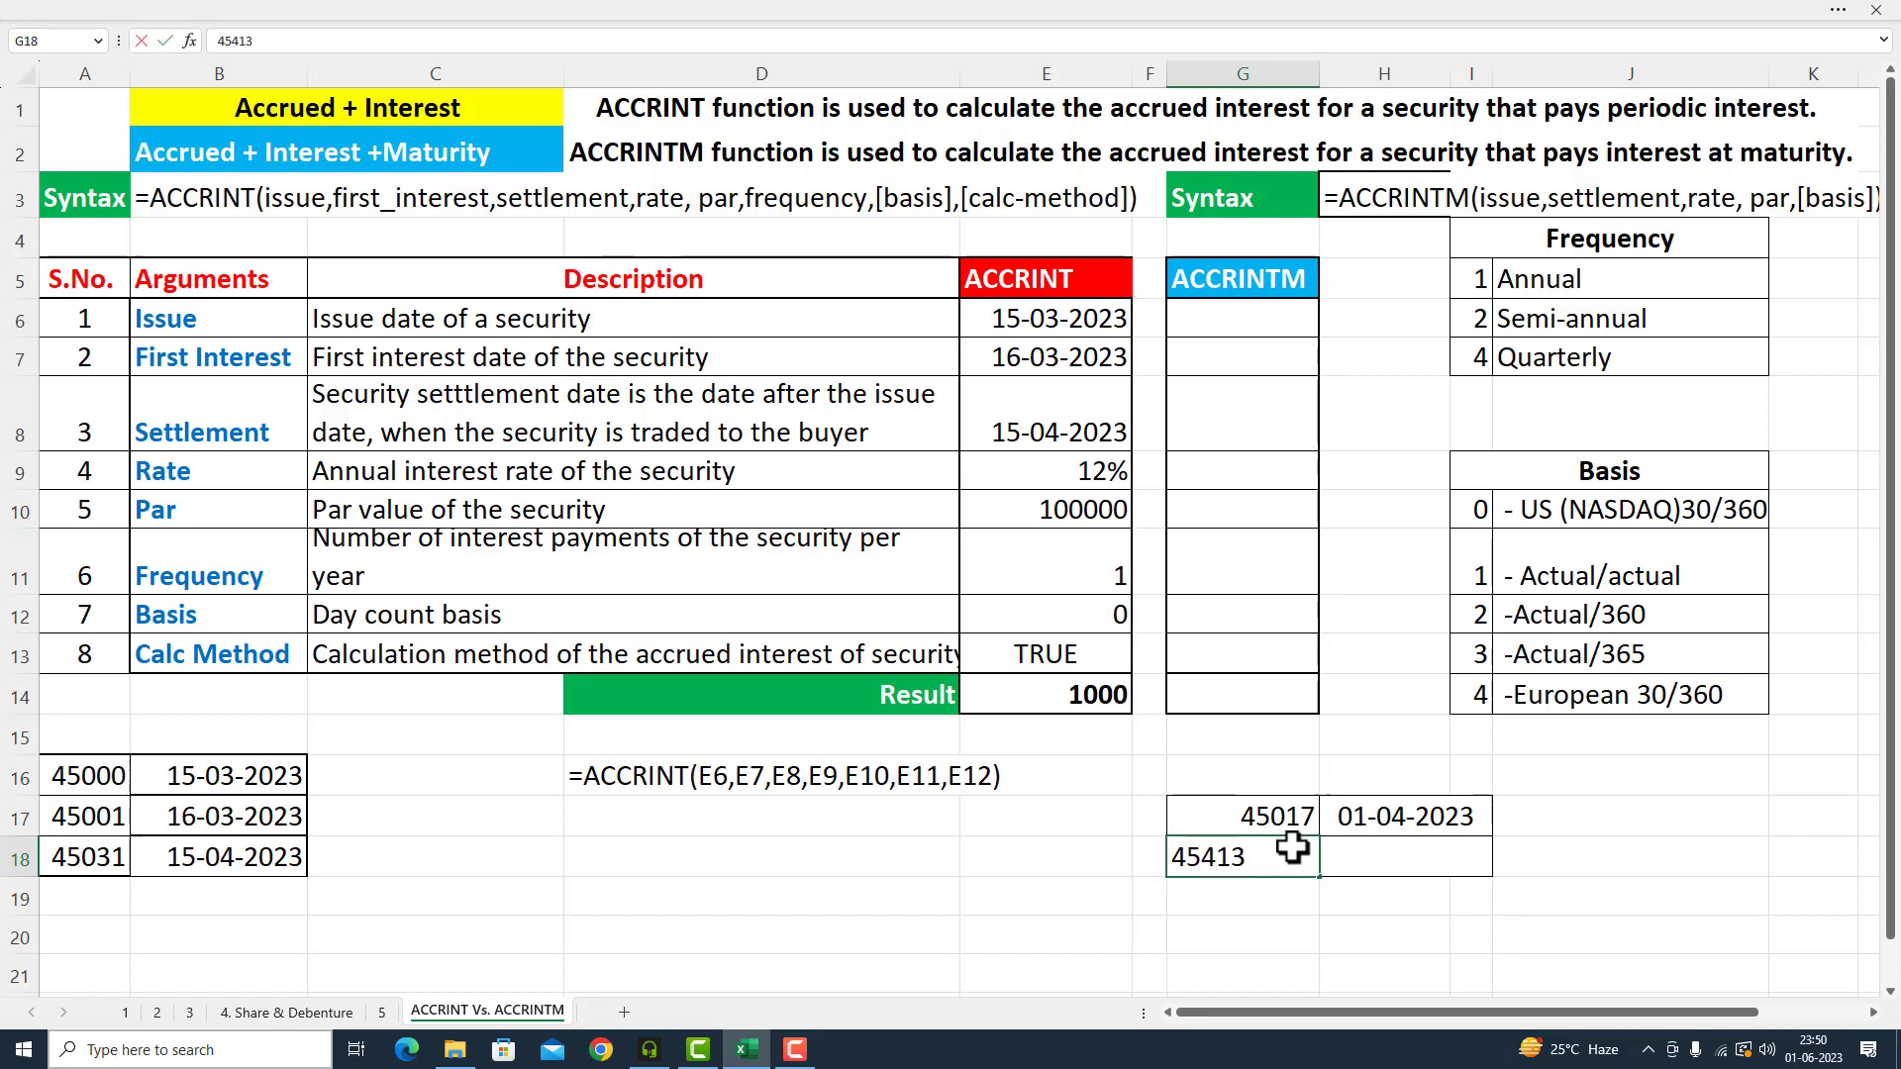
pyautogui.click(1411, 821)
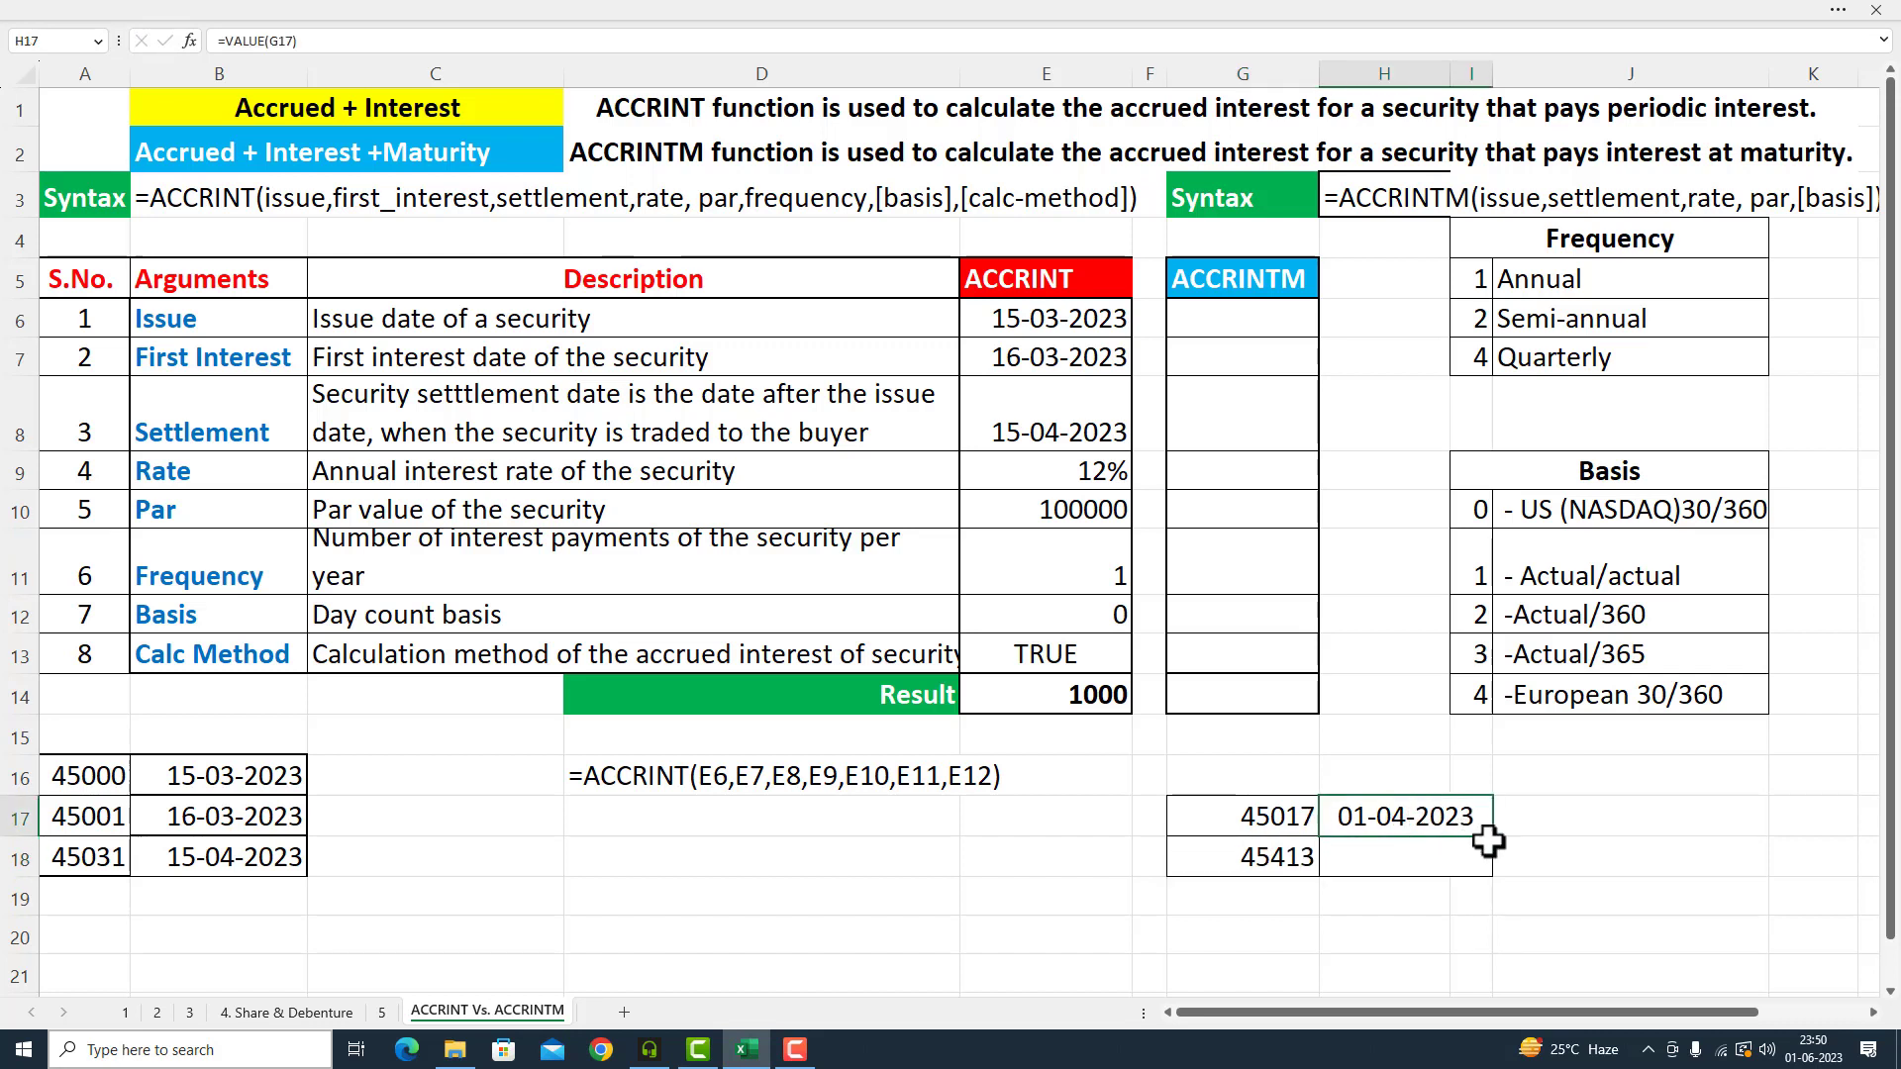
pyautogui.moveTo(1492, 841); pyautogui.dragTo(1489, 881)
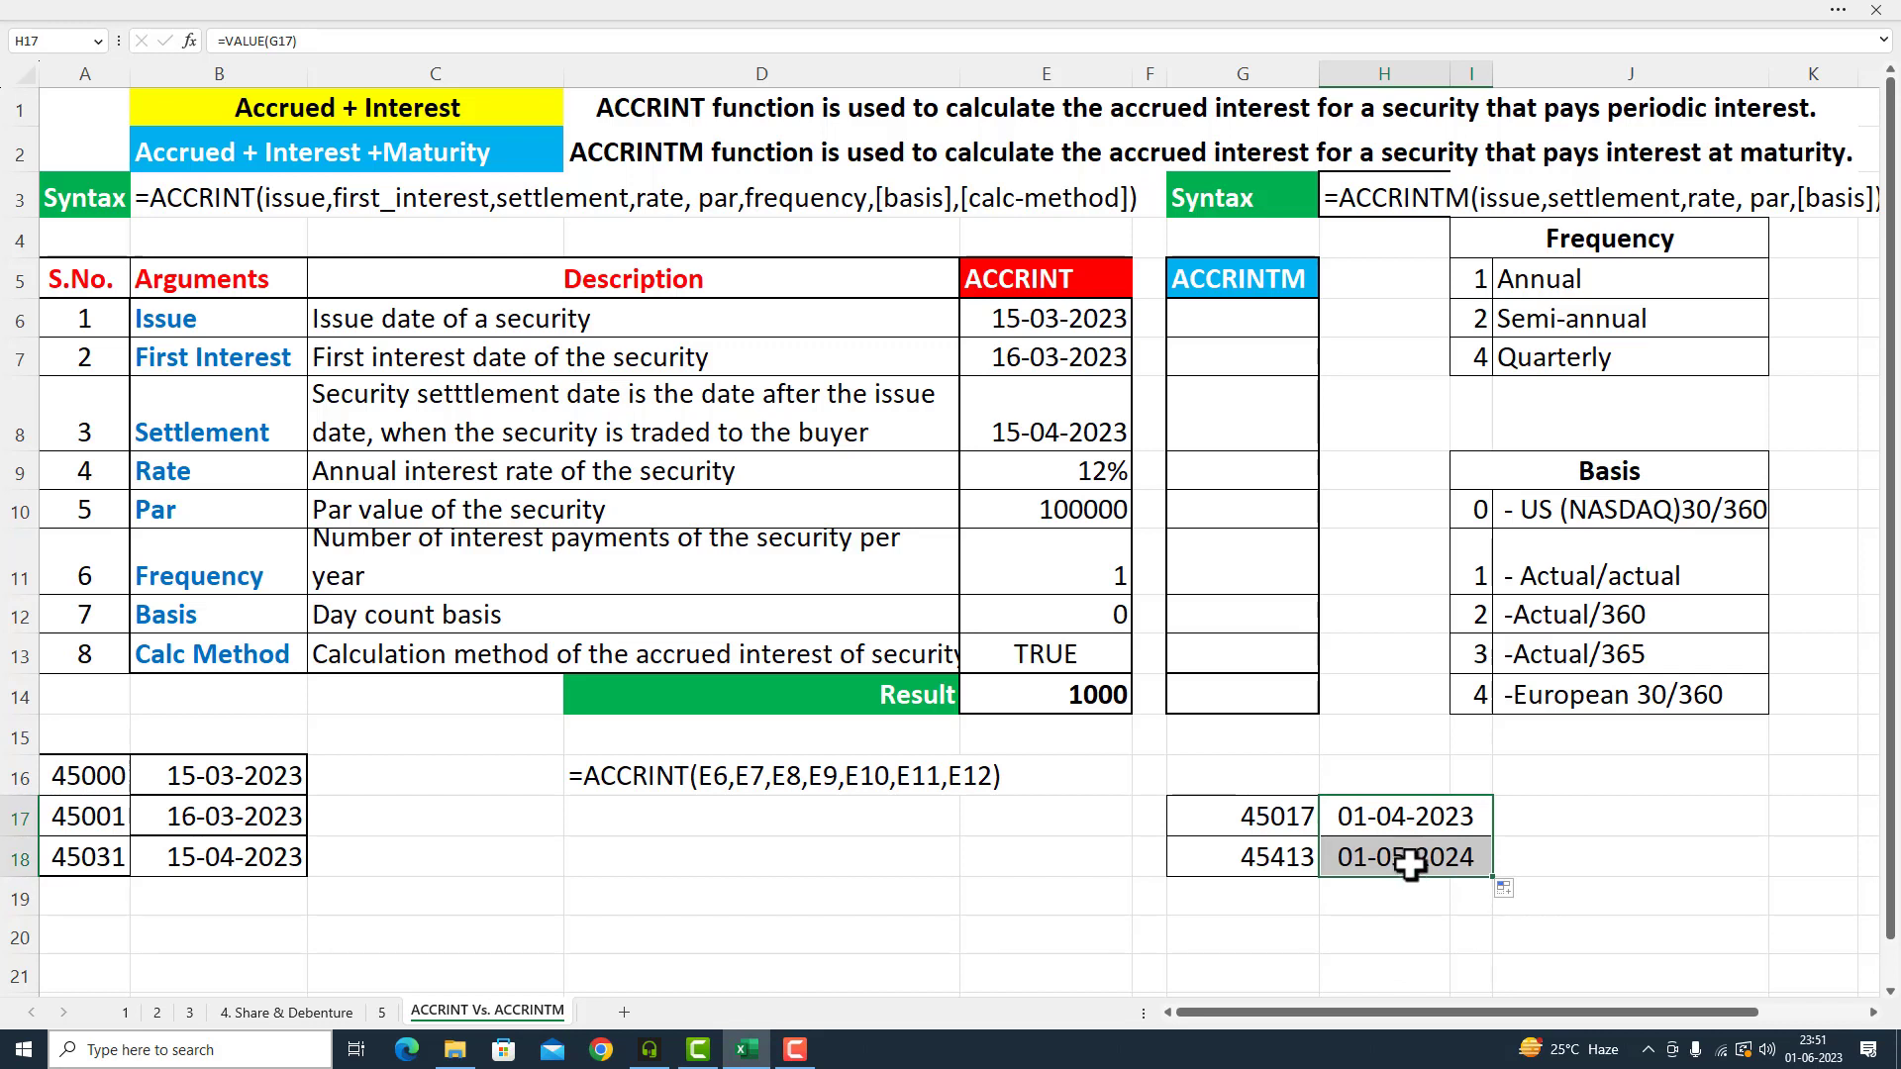
# - Enter the ACCRINTM issue date 1-4-2023 in G6 and the settlement date 1-5-2024 in G8
pyautogui.click(1231, 320)
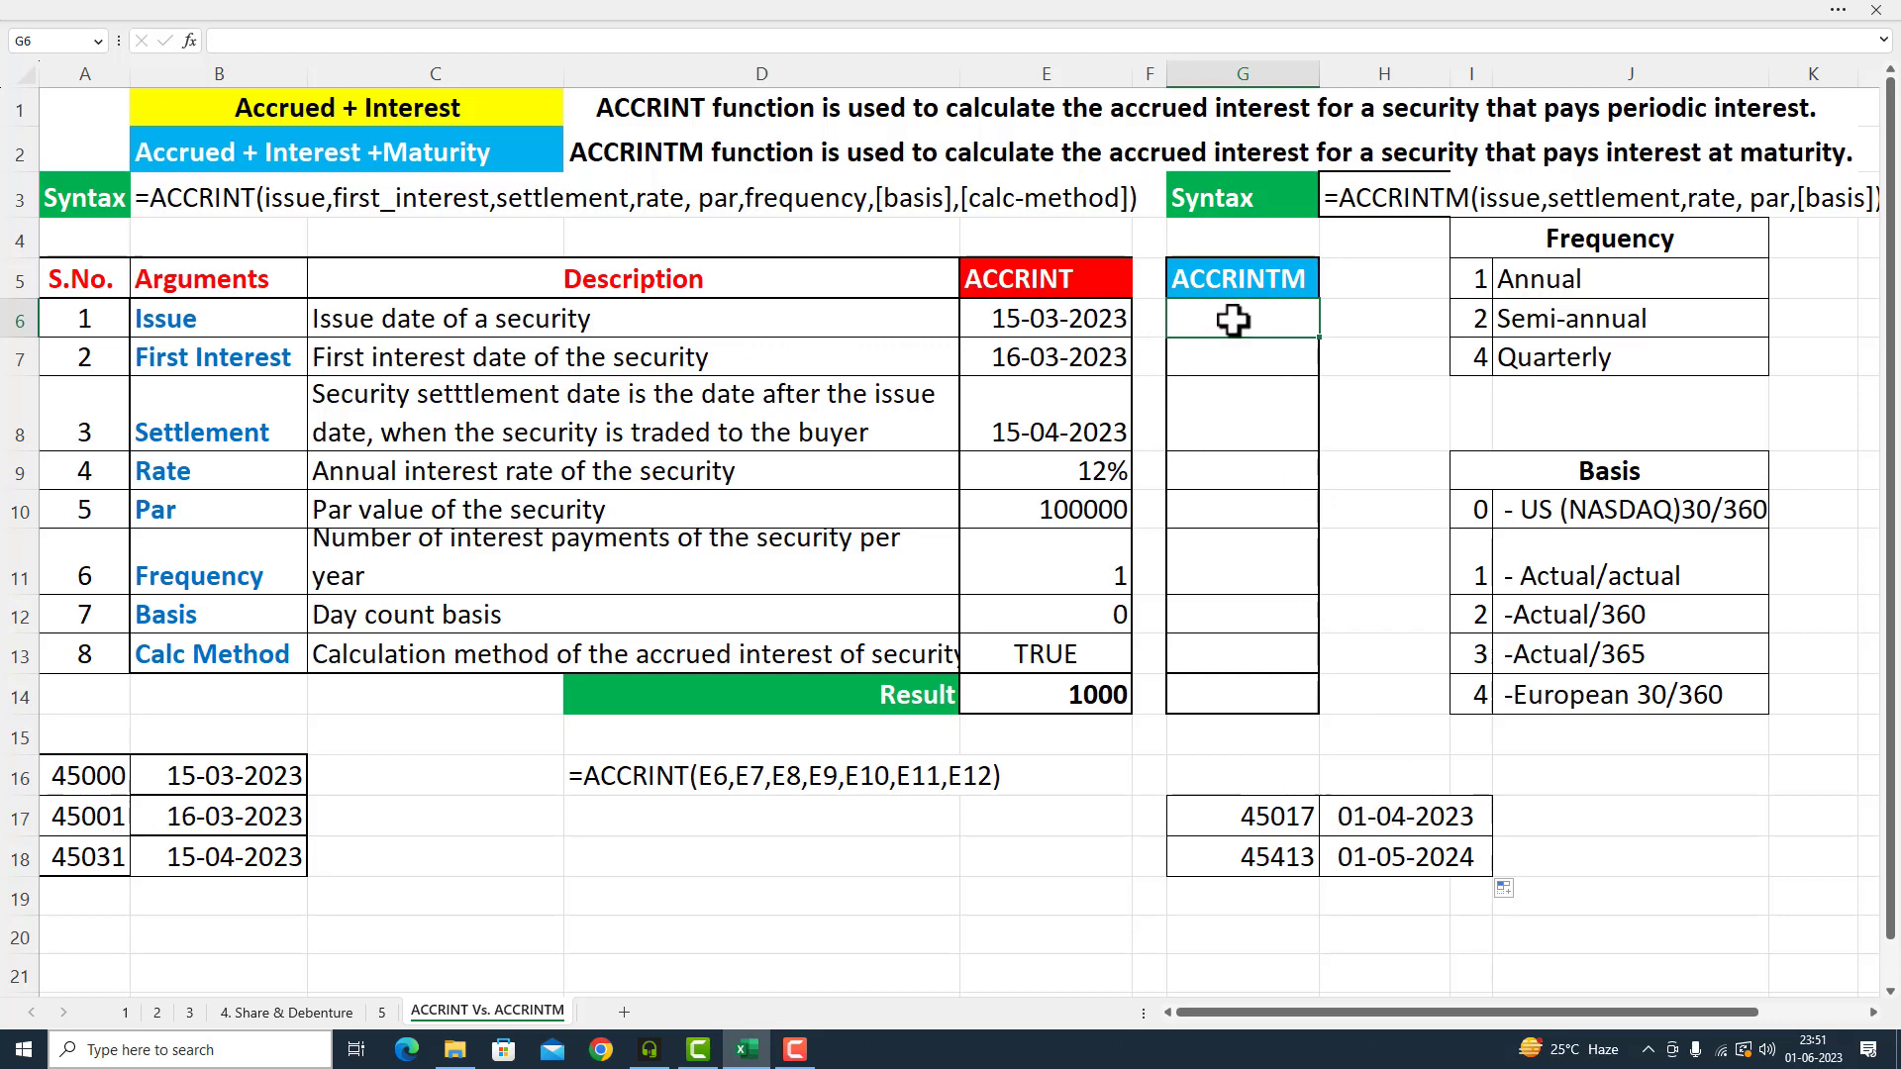
pyautogui.write('1-4-2023')
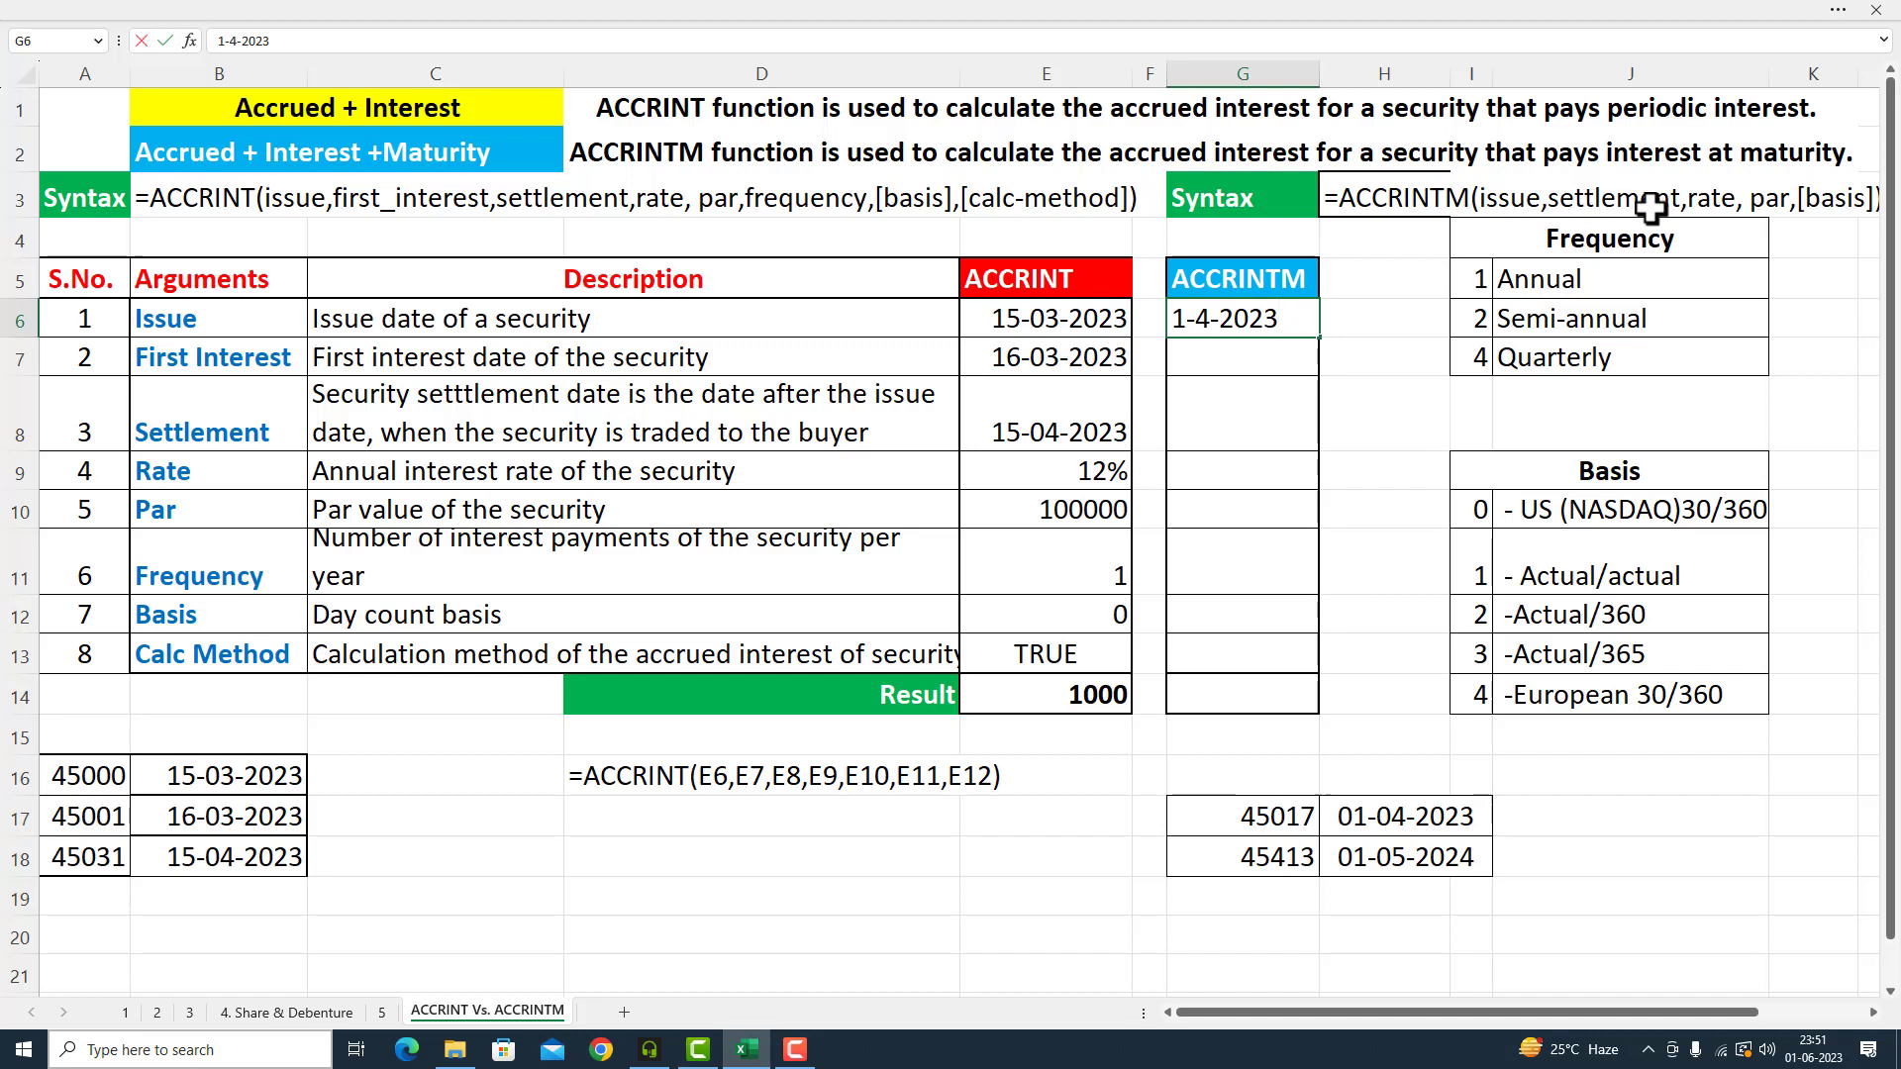
pyautogui.click(1207, 353)
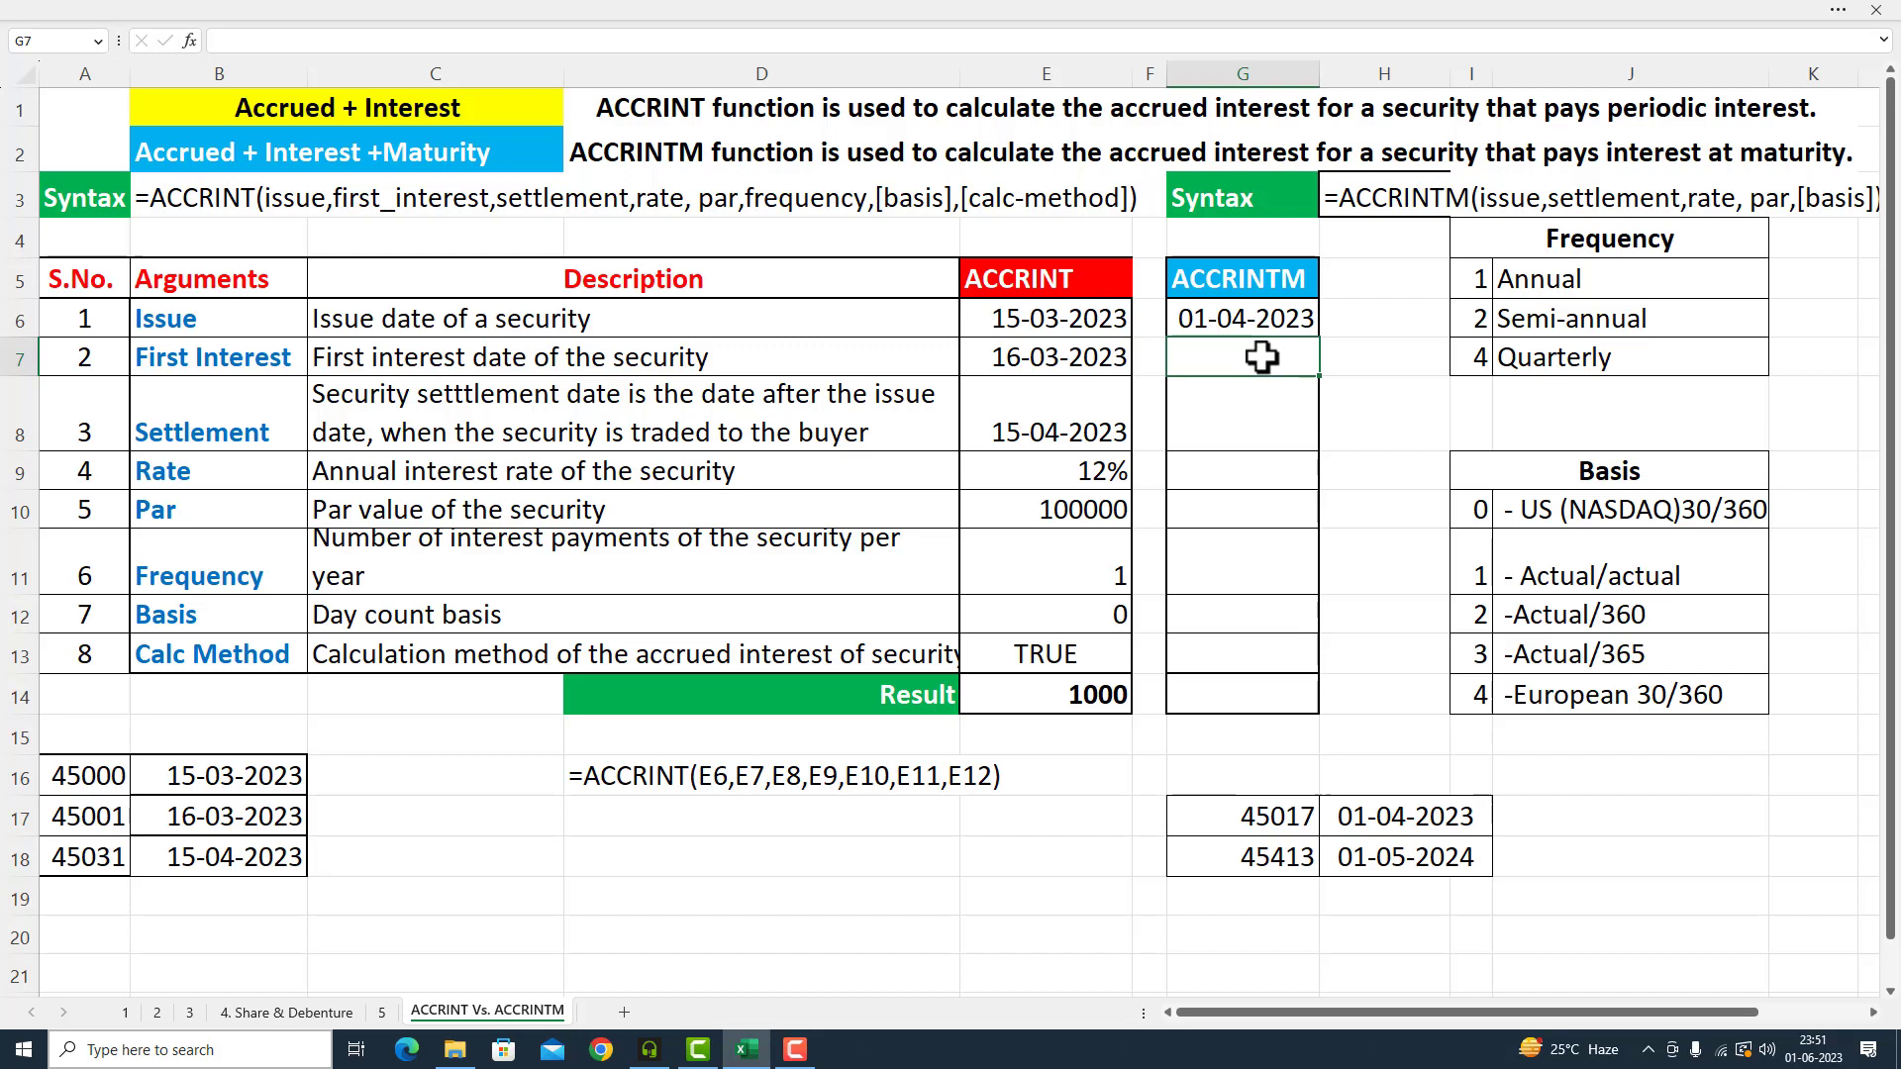
pyautogui.click(1234, 407)
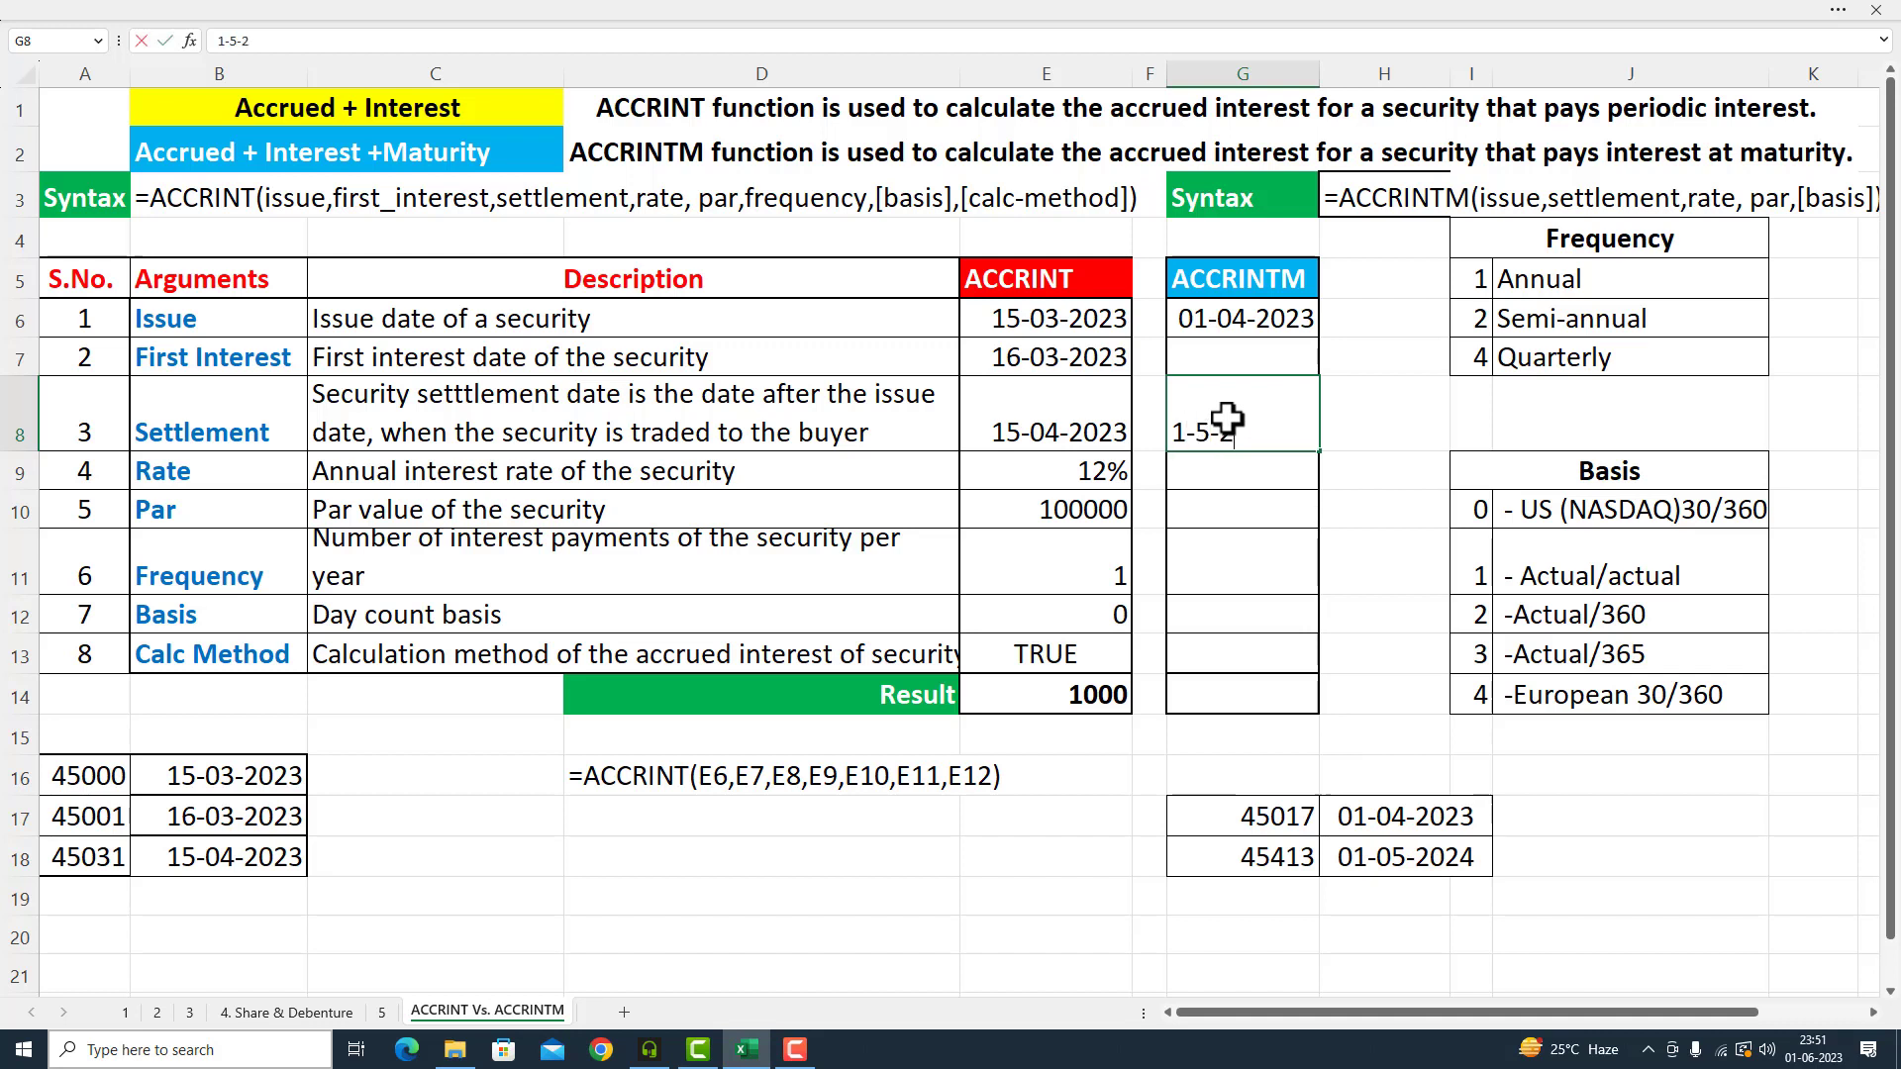
pyautogui.write('024')
pyautogui.press('Return')
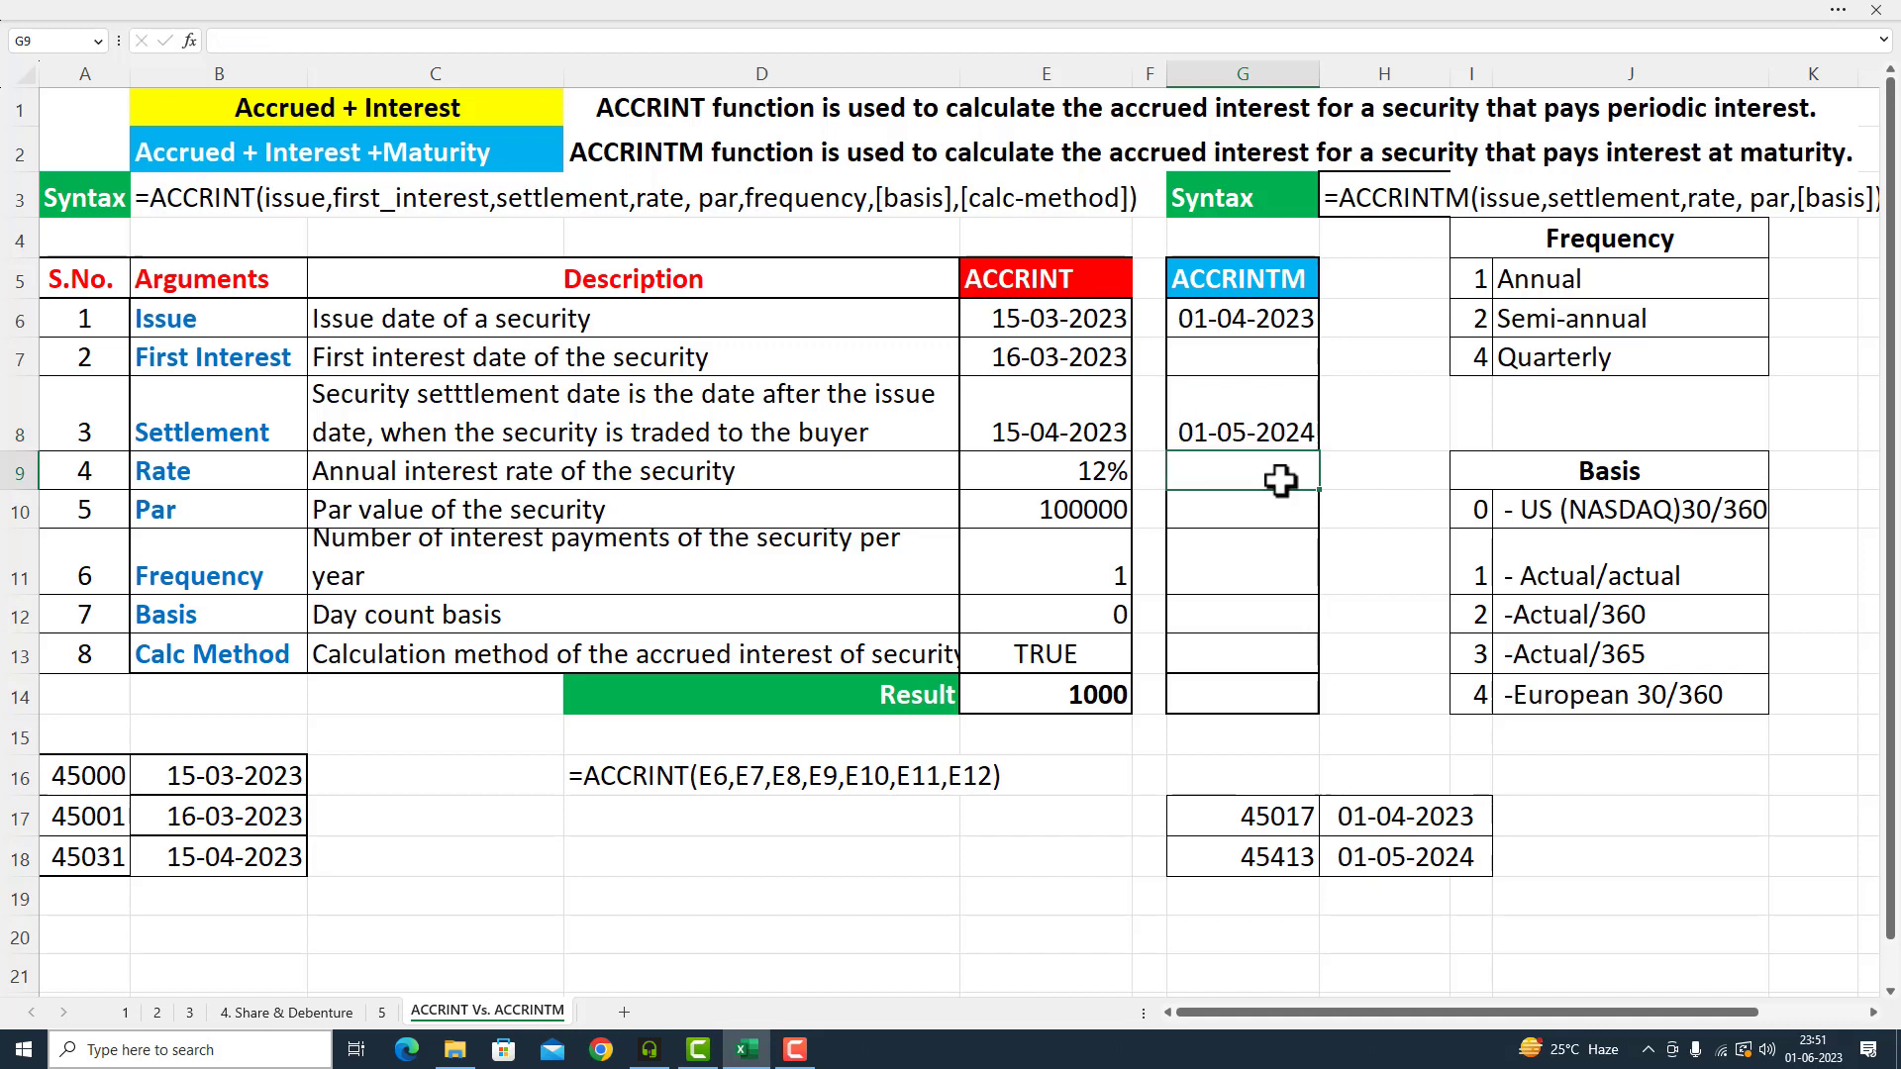
# - Enter the ACCRINTM rate of 12% in G9 and the par value 100000 in G10
pyautogui.write('12%')
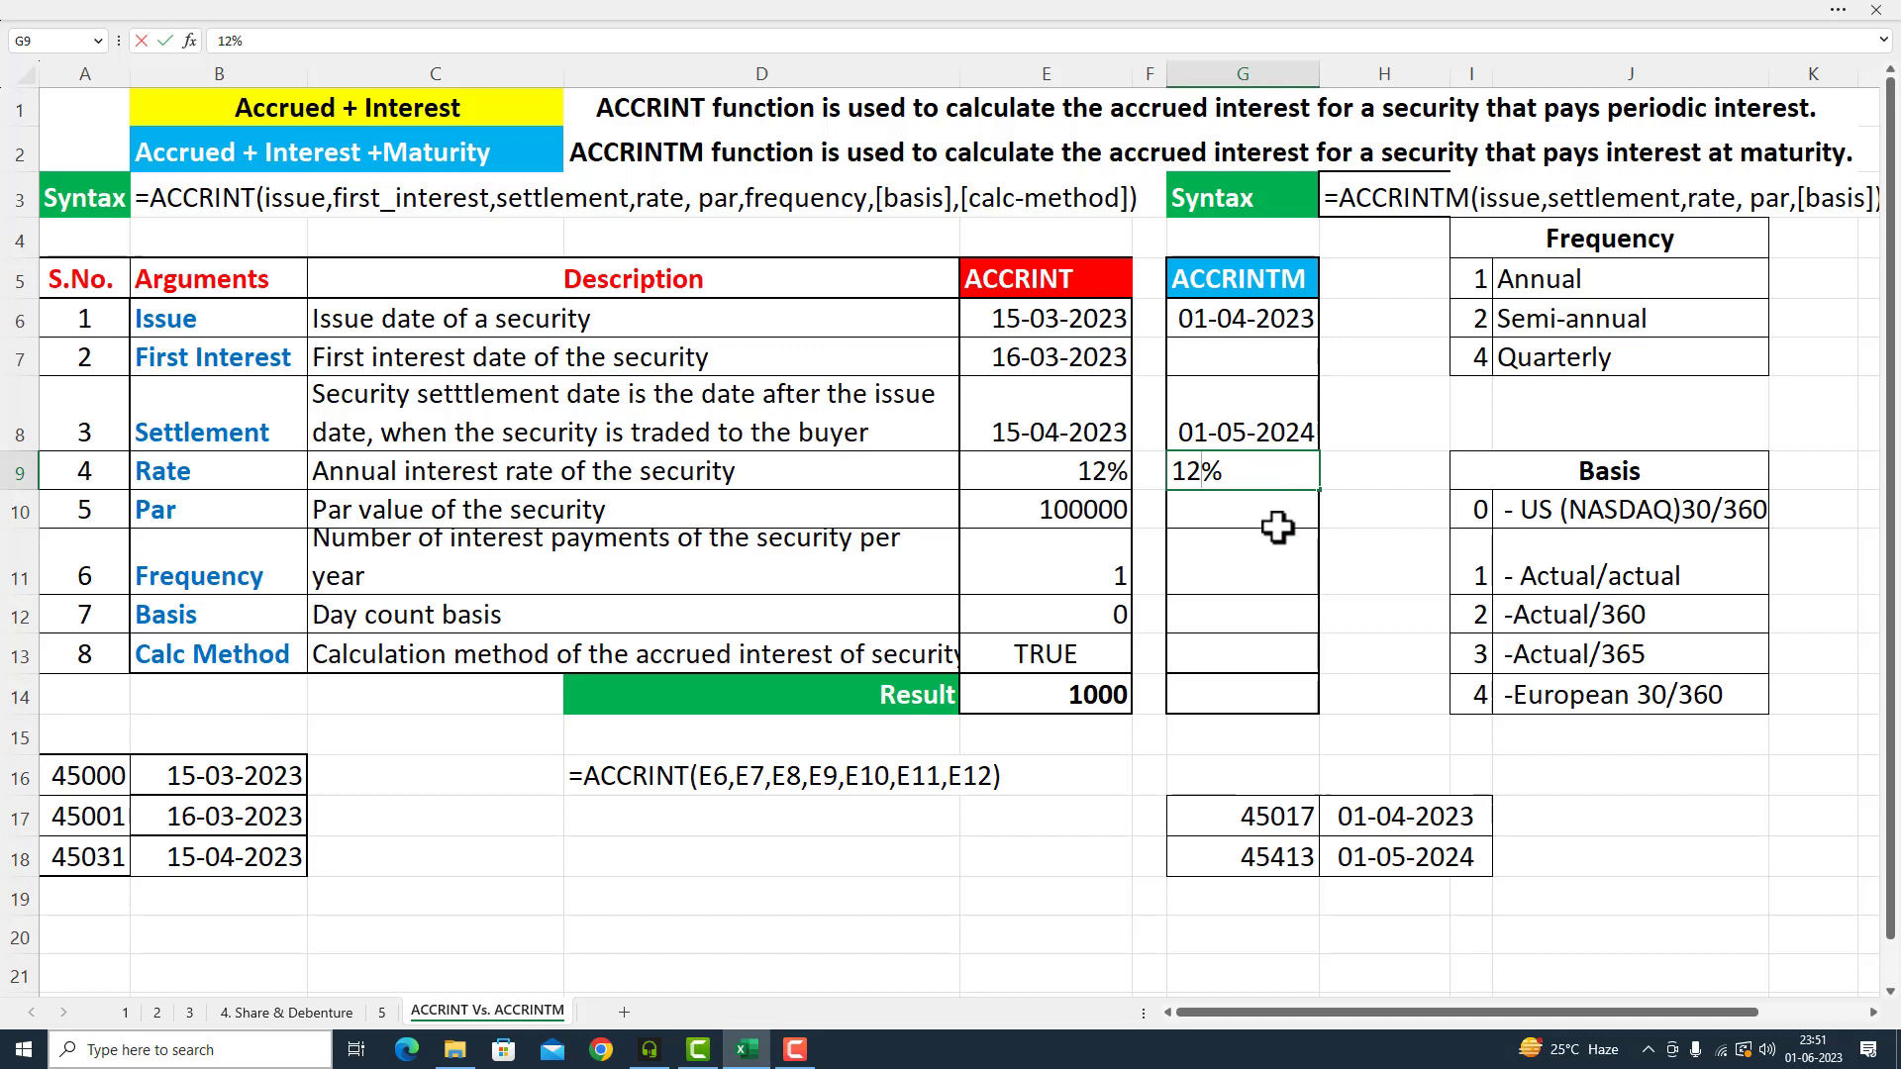
pyautogui.click(1276, 521)
pyautogui.write('10')
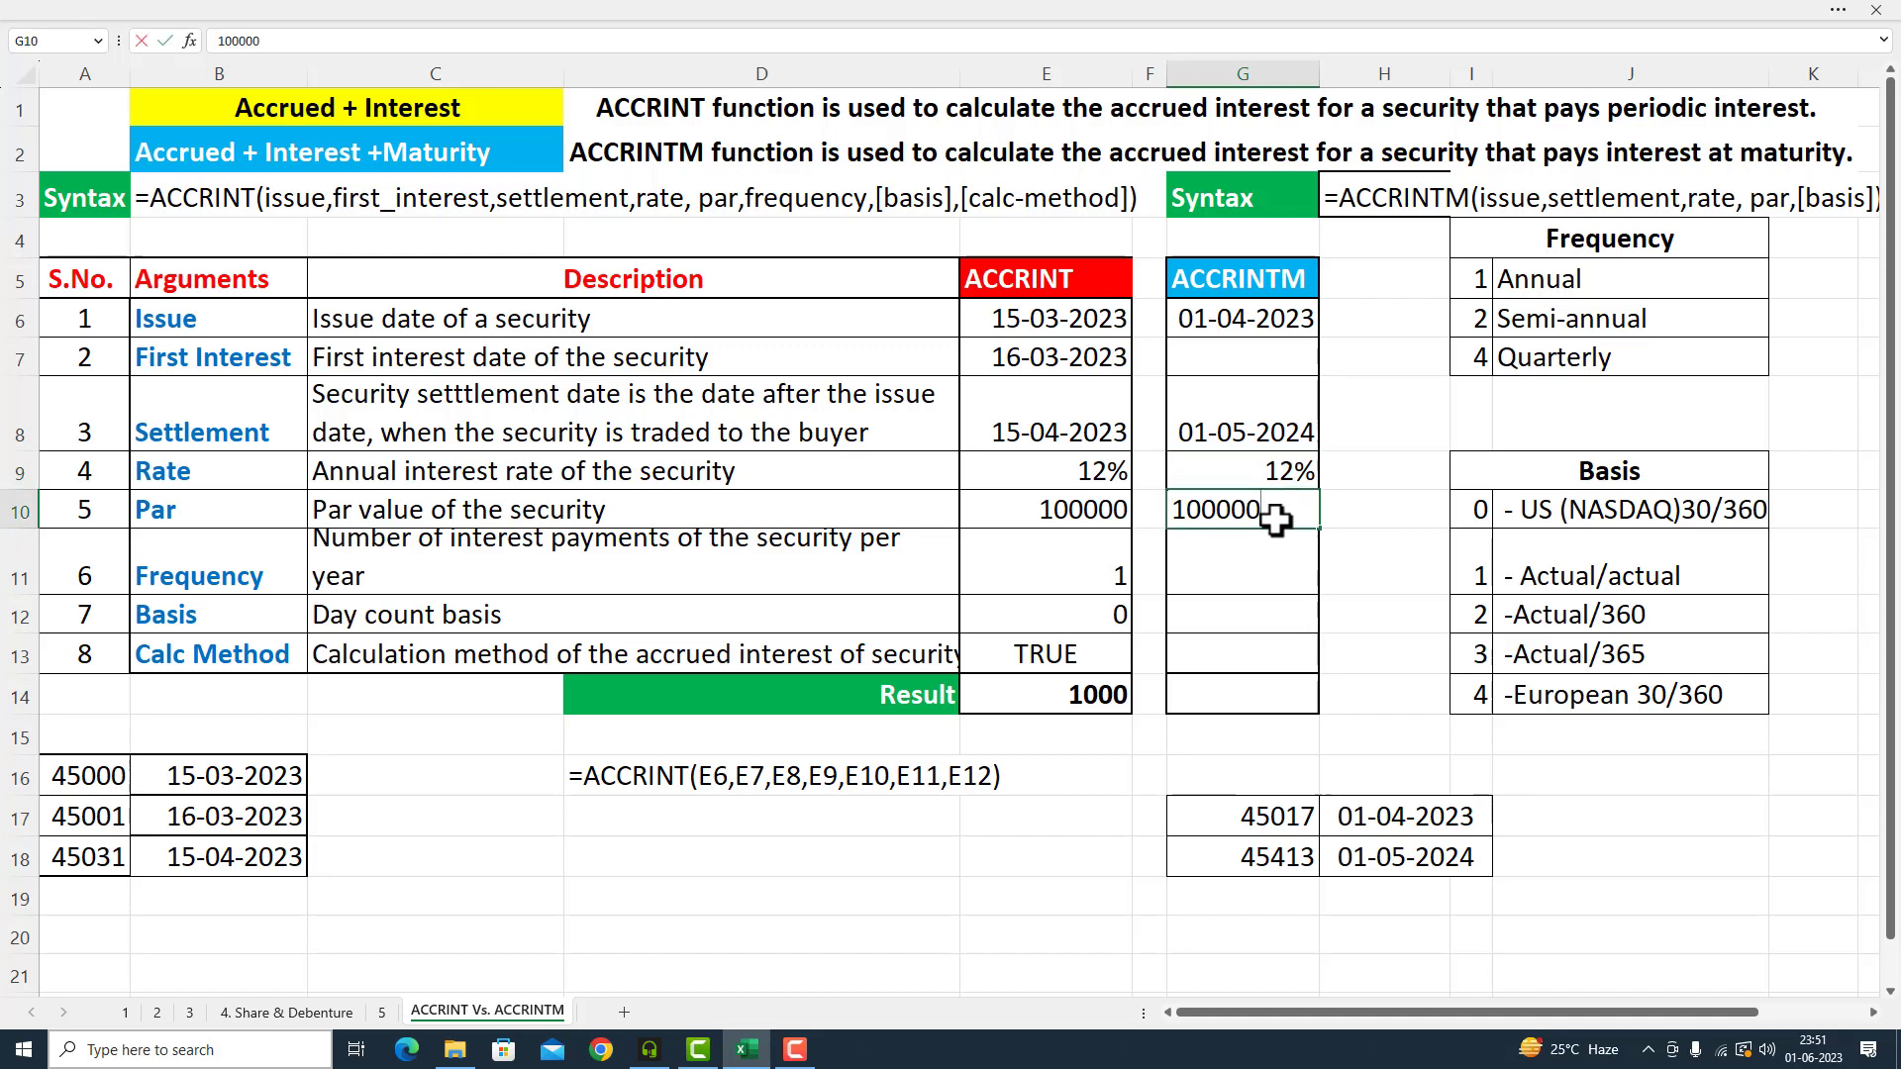
pyautogui.write('0000')
pyautogui.click(1263, 563)
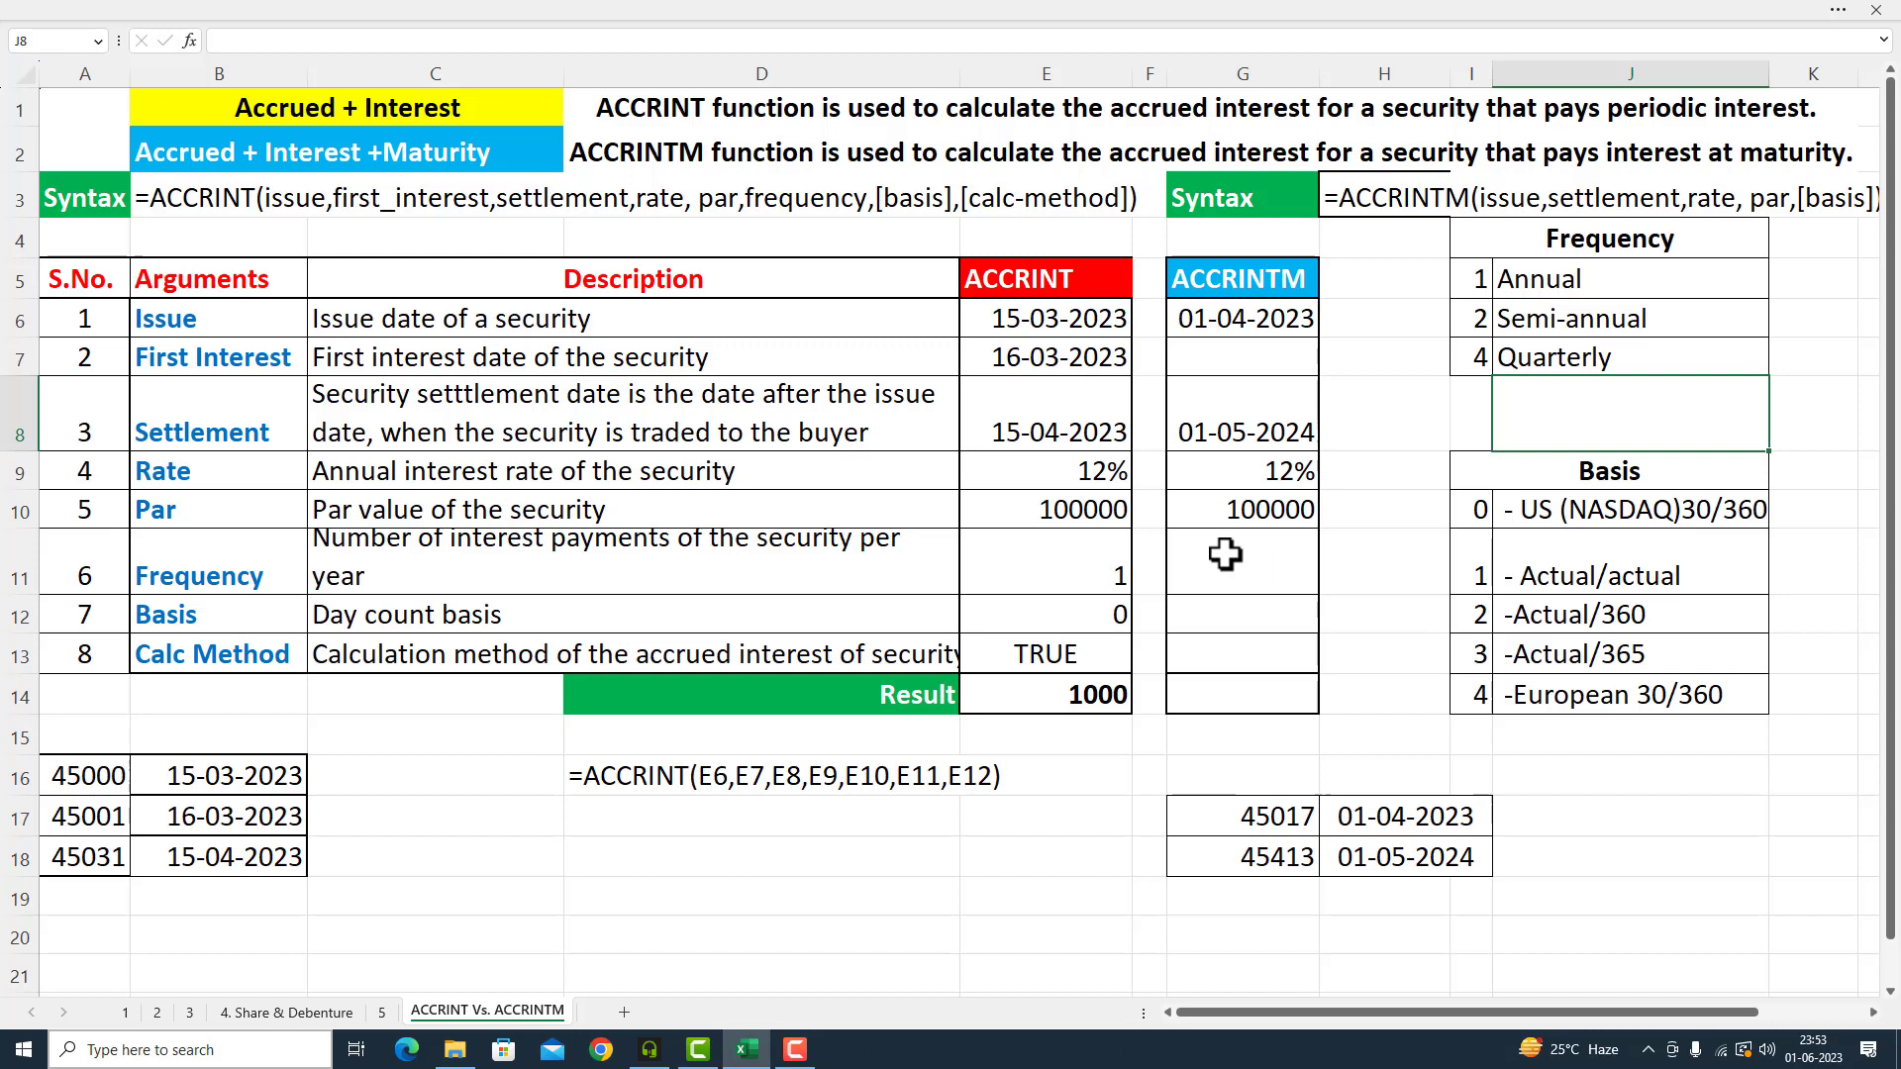
# - Enter the ACCRINTM basis 0 in G12 and widen column D slightly so the argument descriptions fit
pyautogui.click(1233, 558)
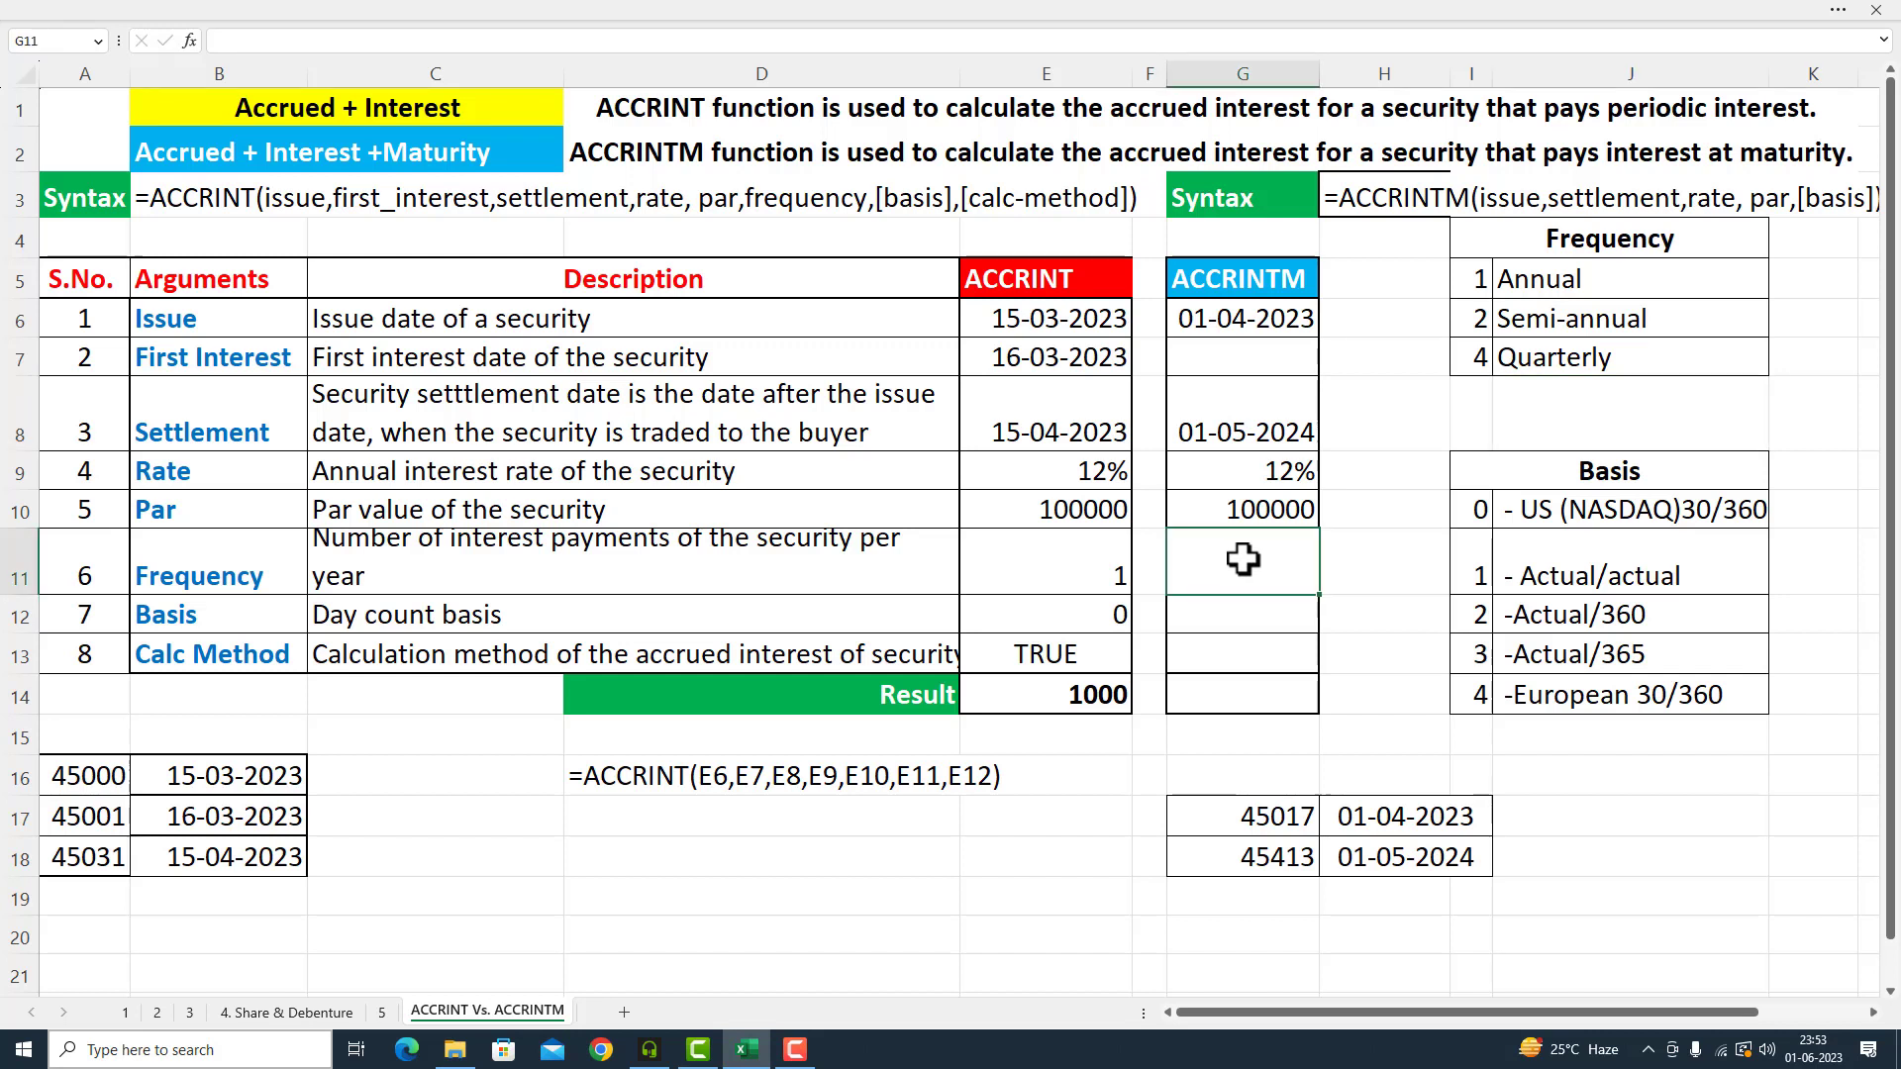
pyautogui.click(1210, 618)
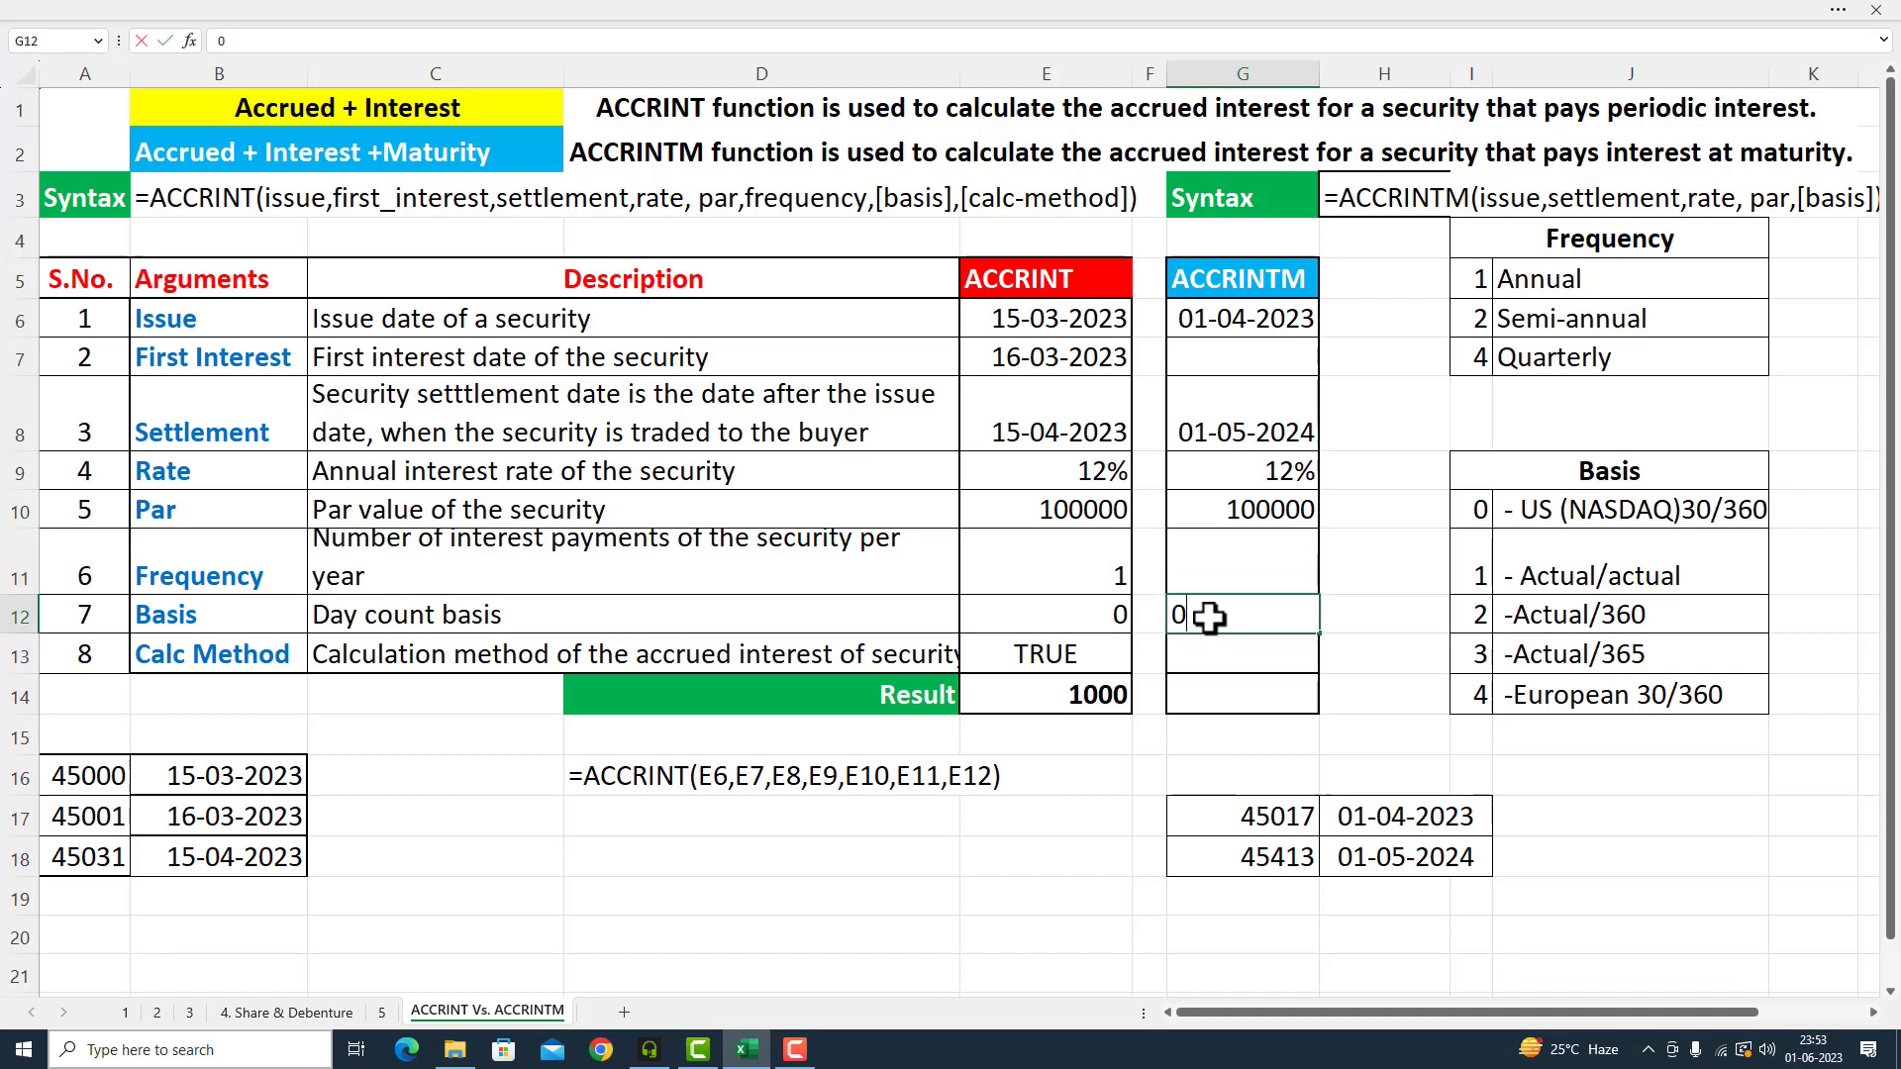
pyautogui.write('0')
pyautogui.click(1205, 652)
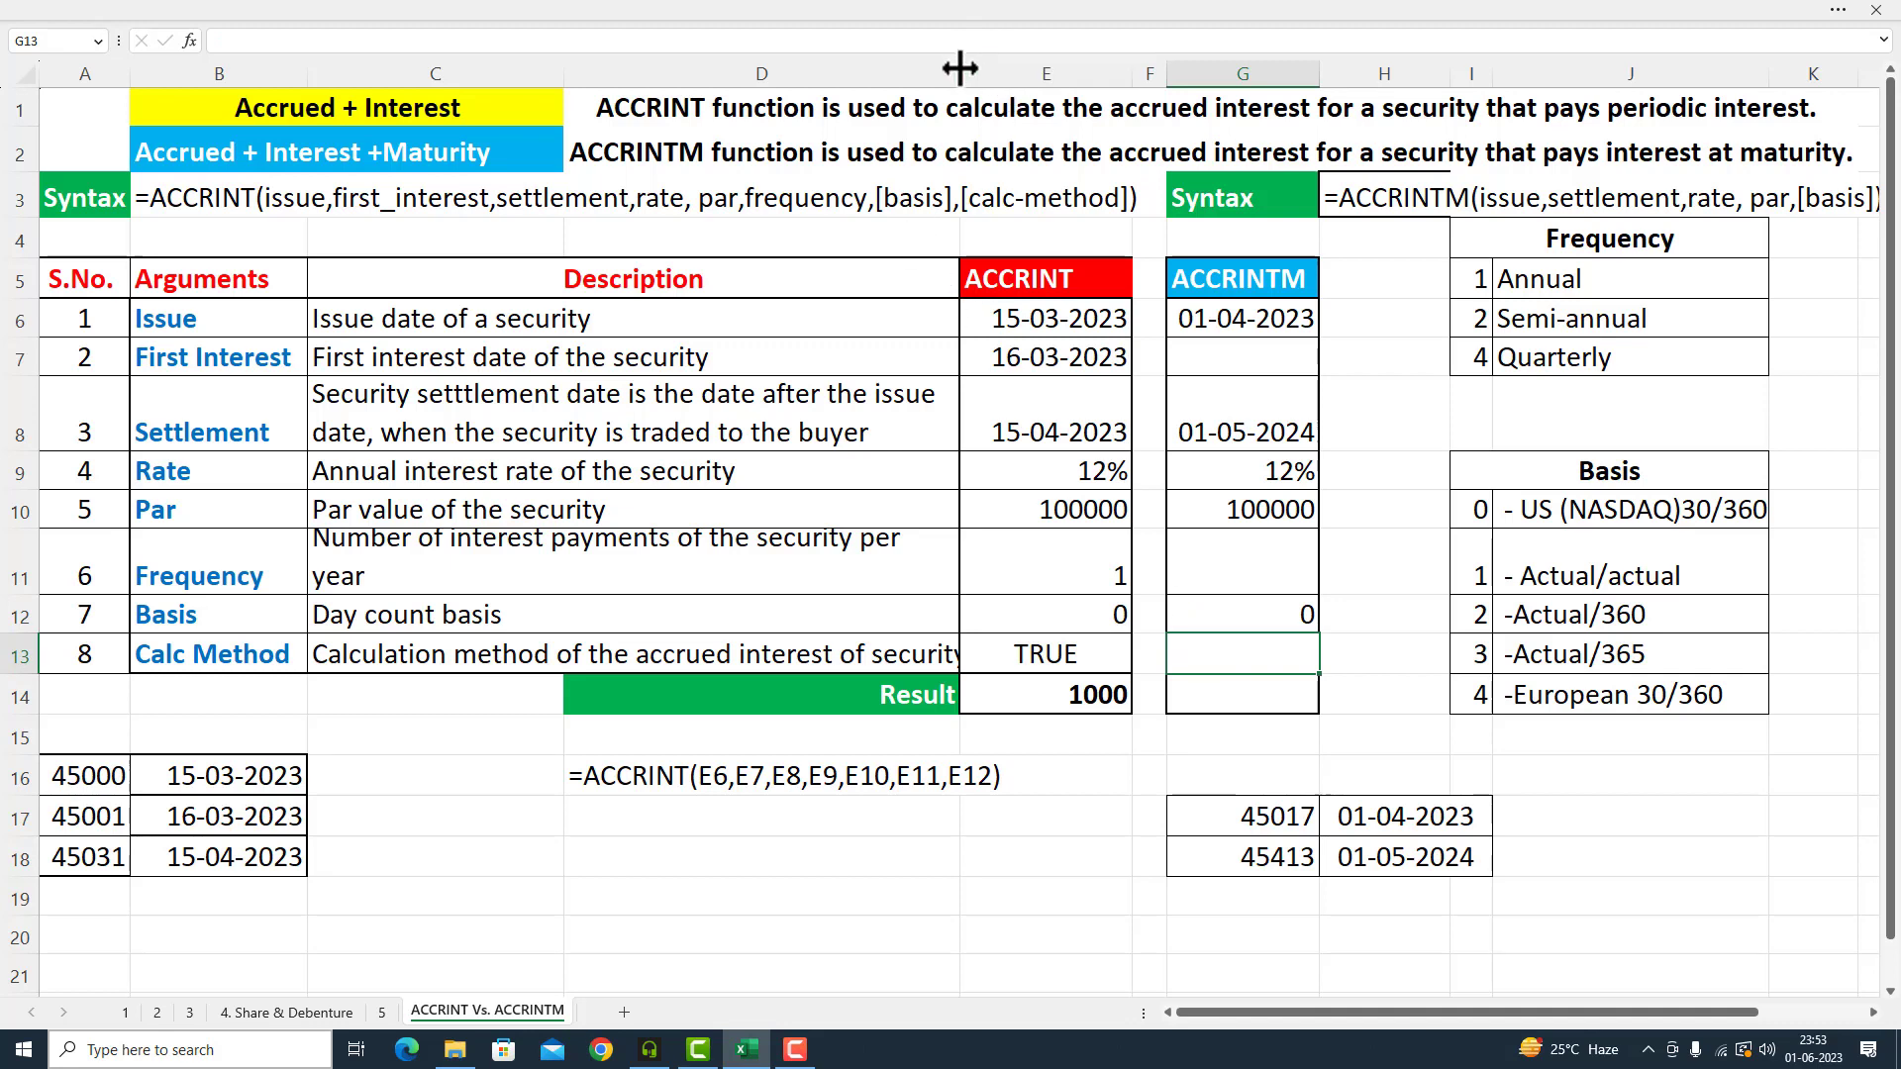
pyautogui.moveTo(959, 72); pyautogui.dragTo(973, 73)
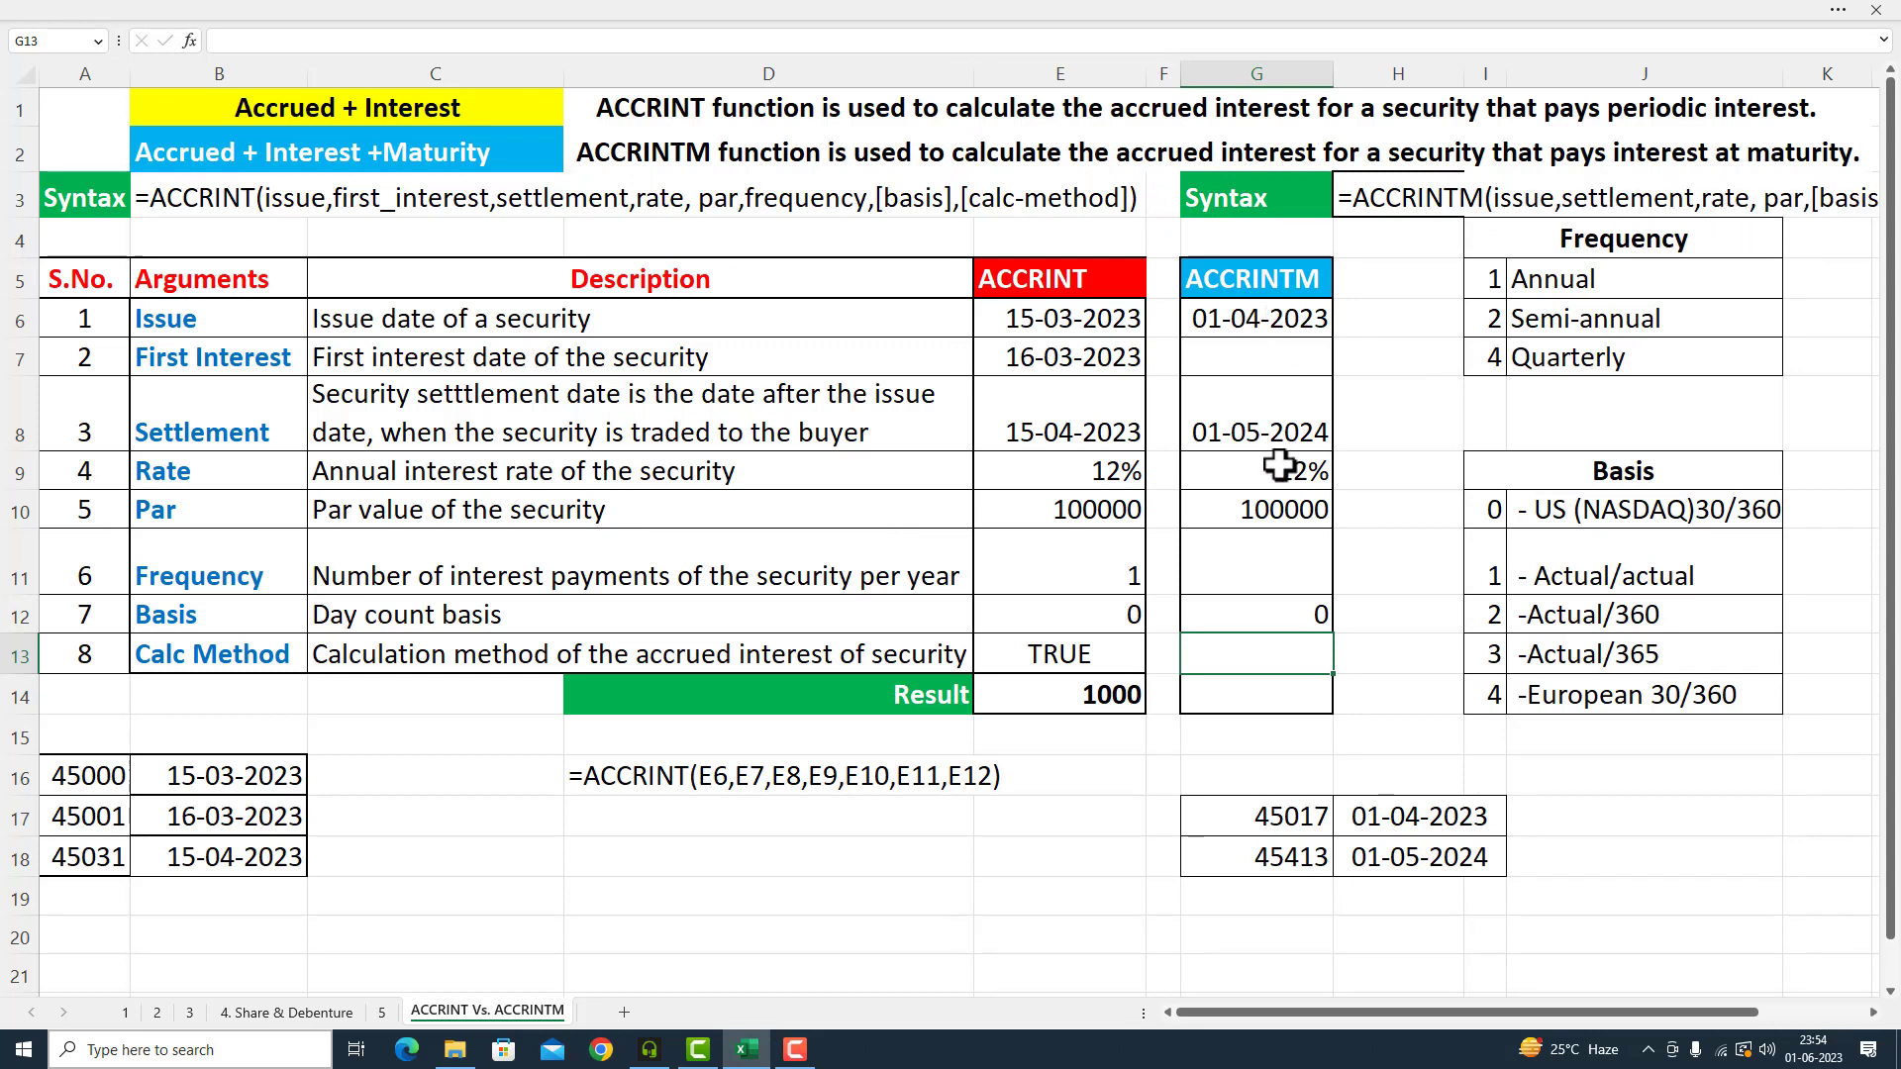
# - Calculate the accrued interest at maturity in G14 with =ACCRINTM(G6,G8,G9,G10,G12)
pyautogui.doubleClick(1242, 711)
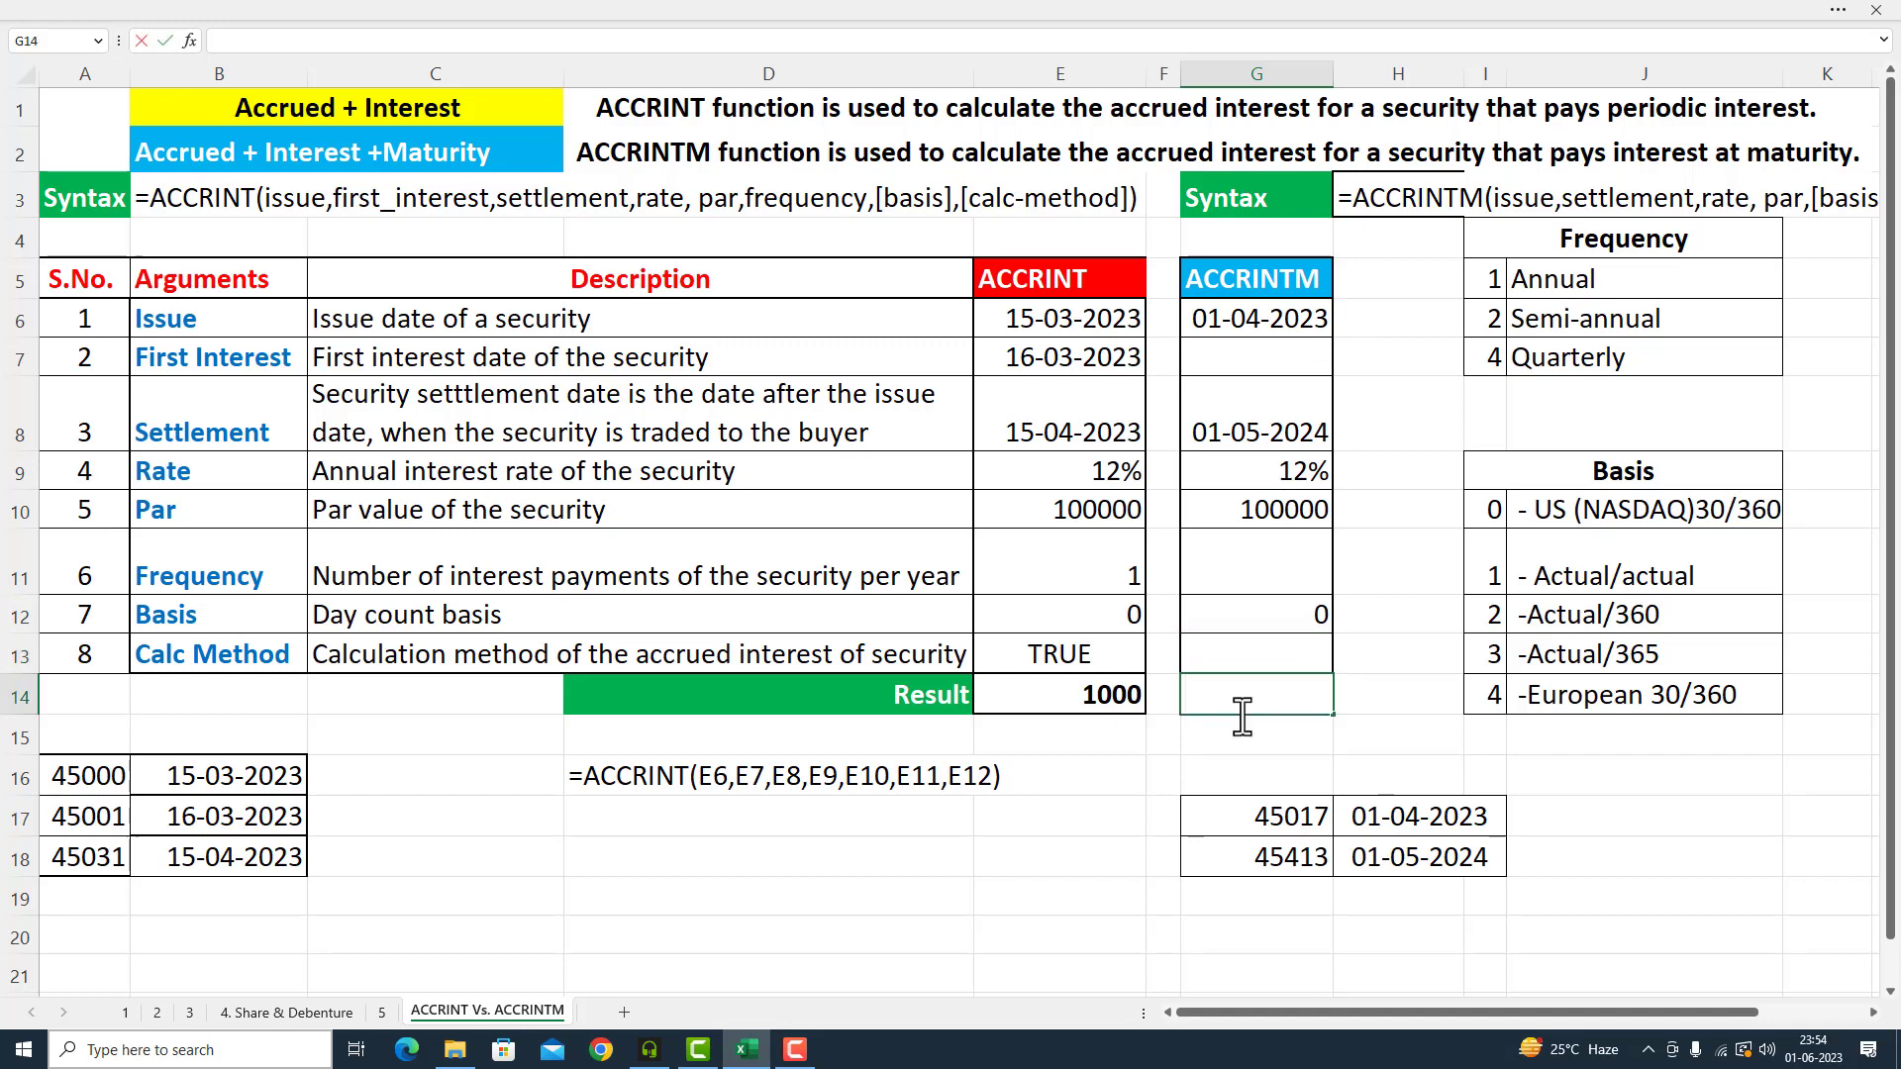
pyautogui.write('=A')
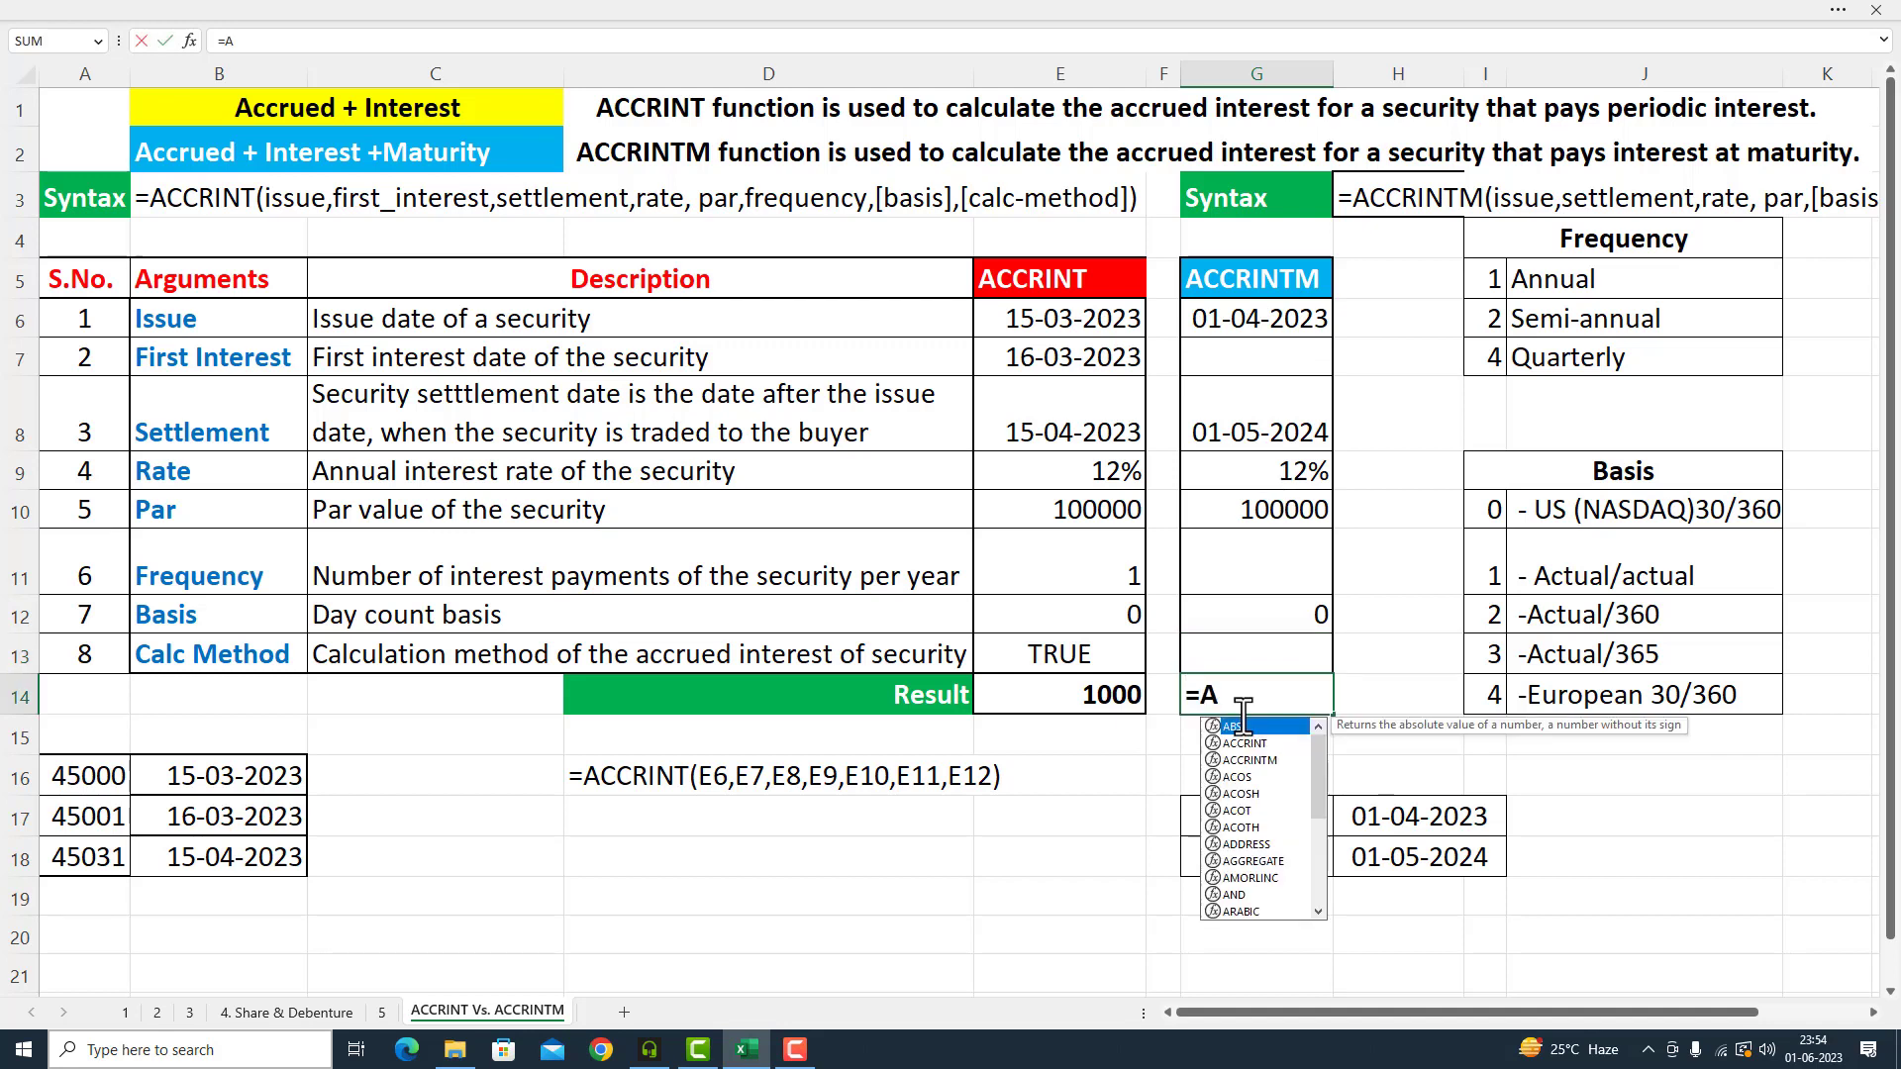
pyautogui.write('CCRIN')
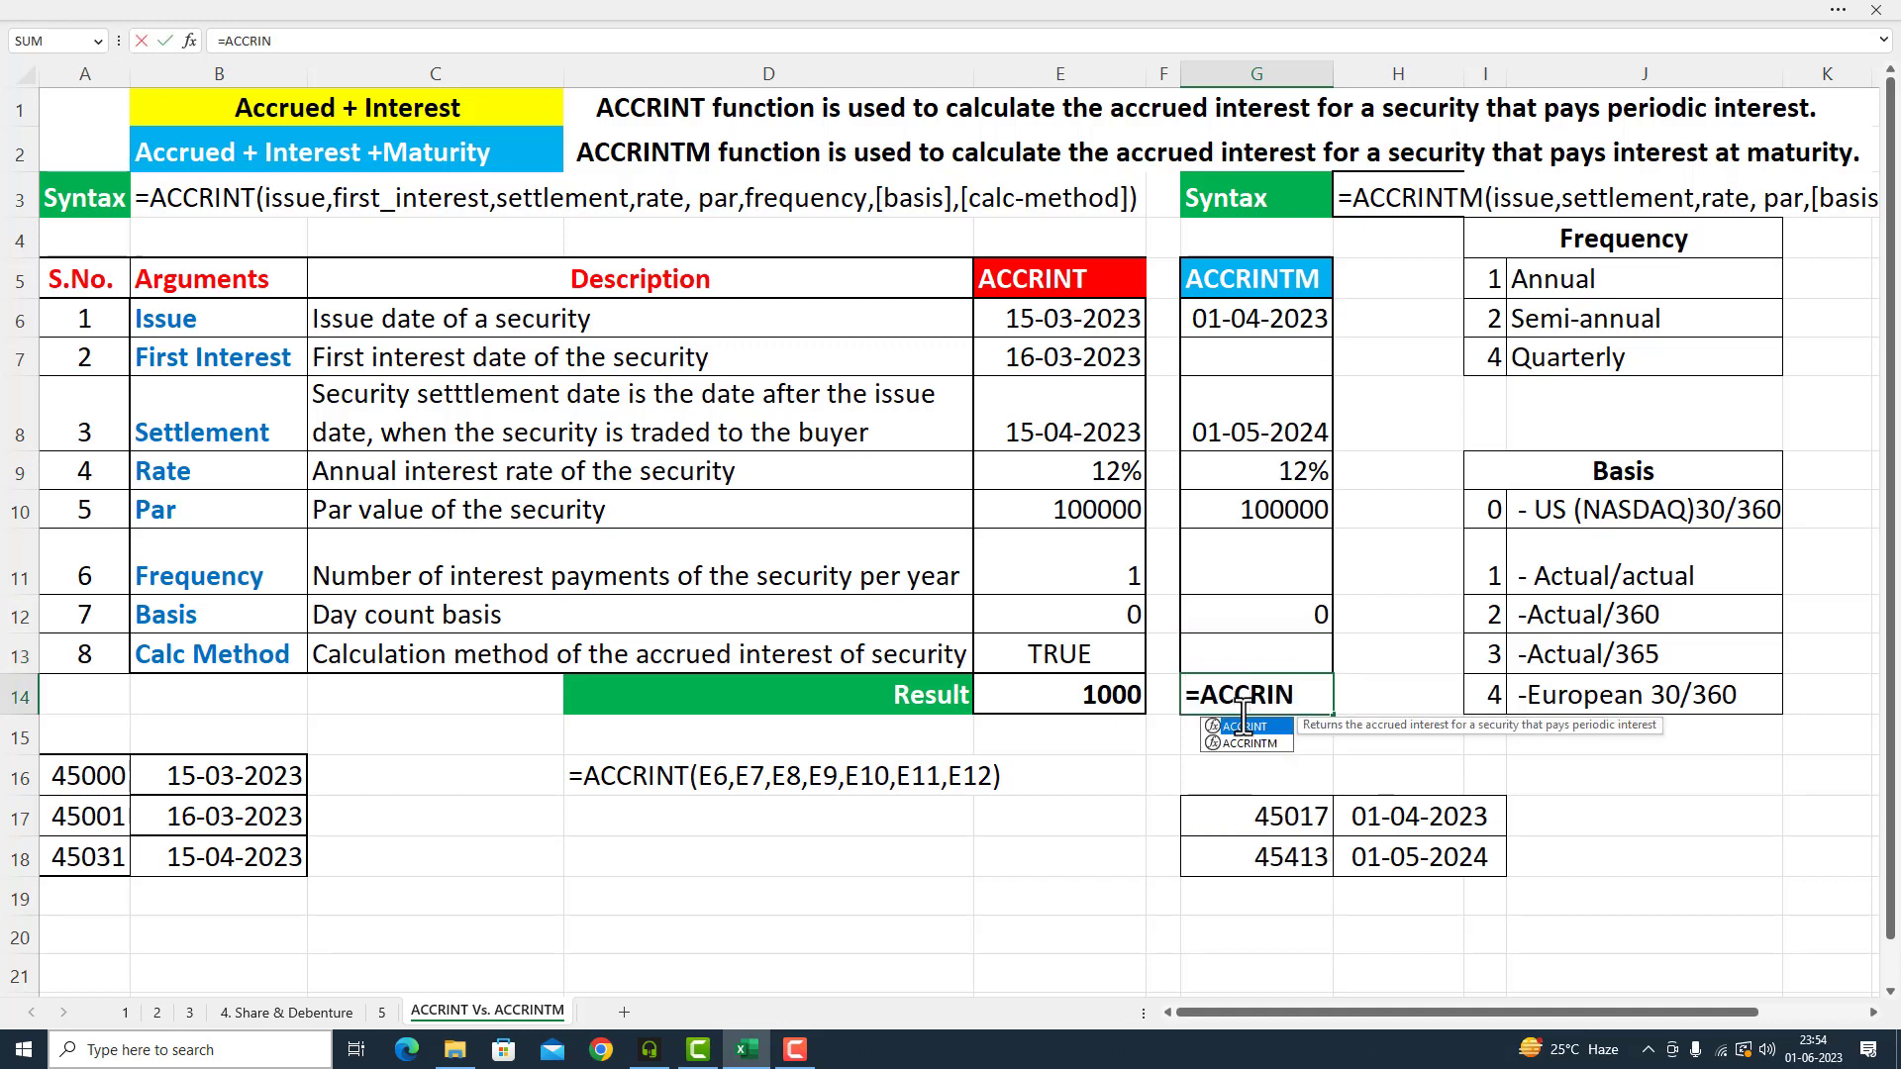
pyautogui.write('TM(')
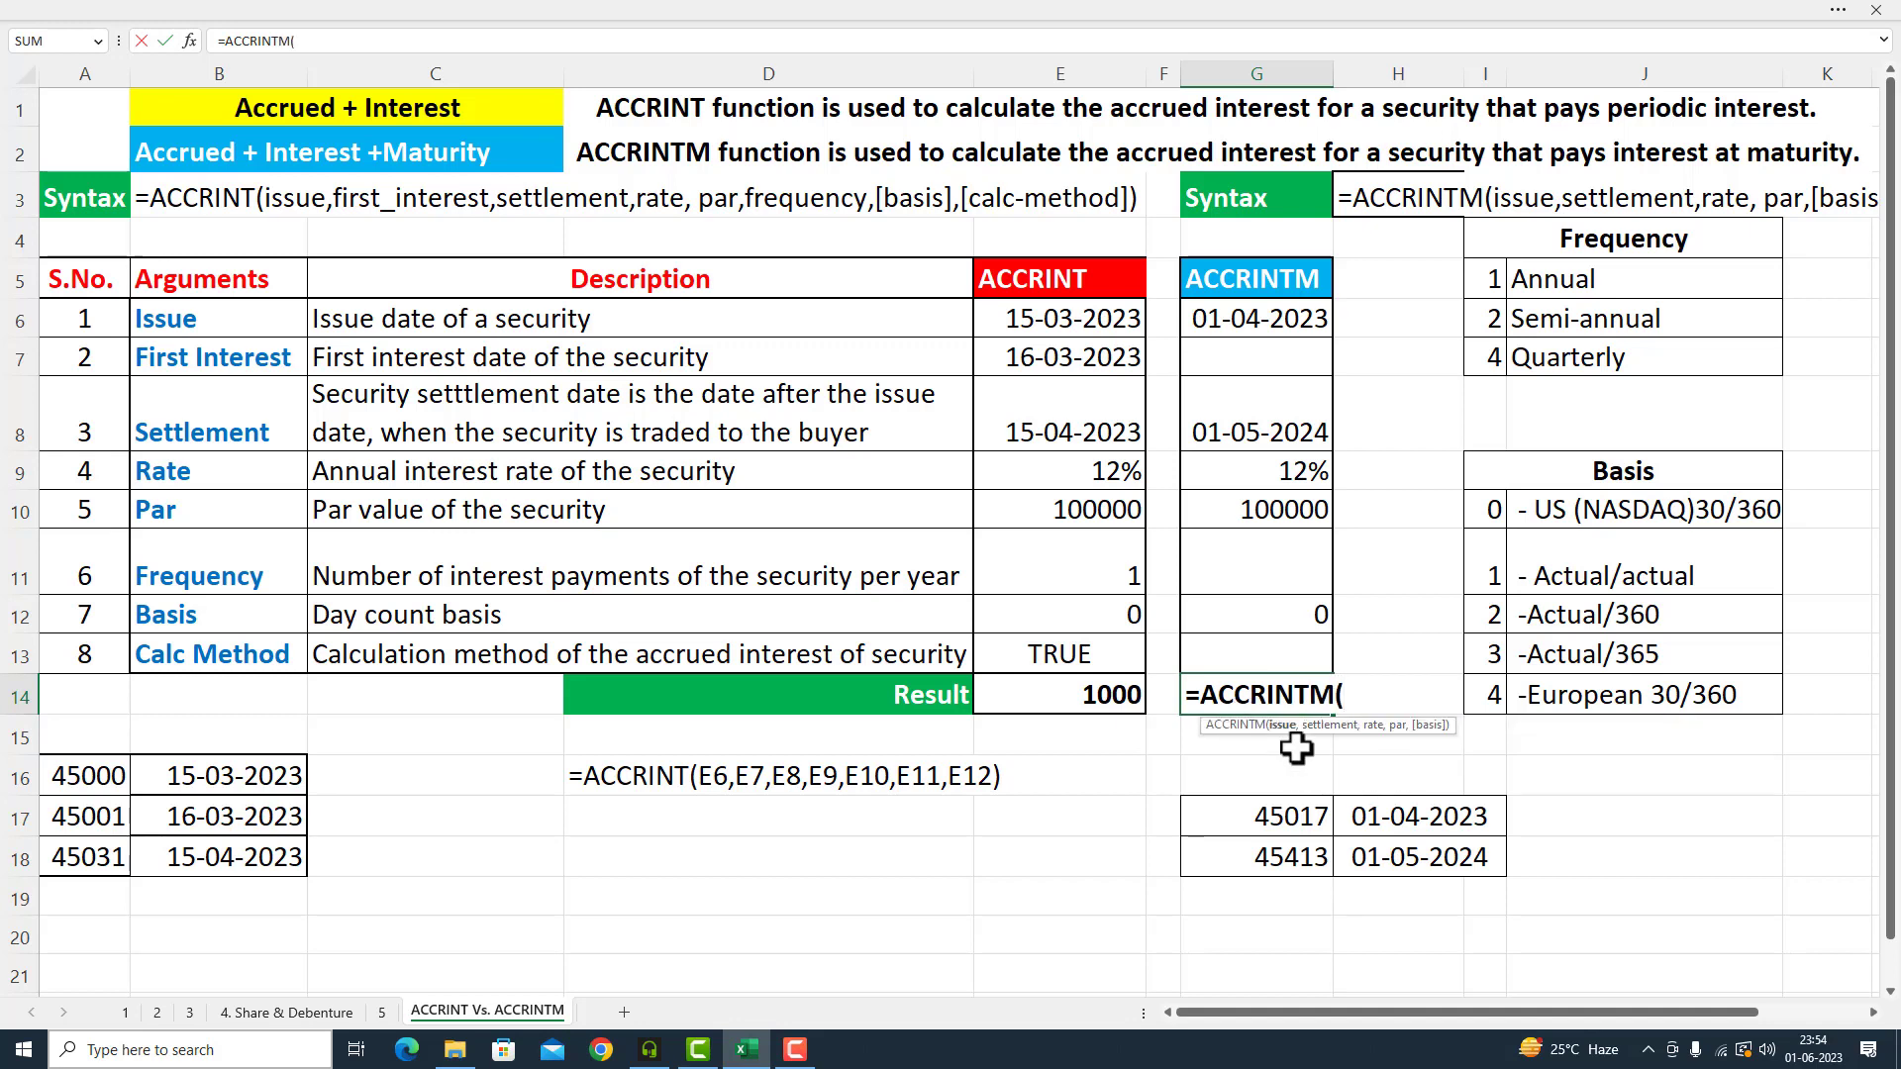
pyautogui.click(1290, 314)
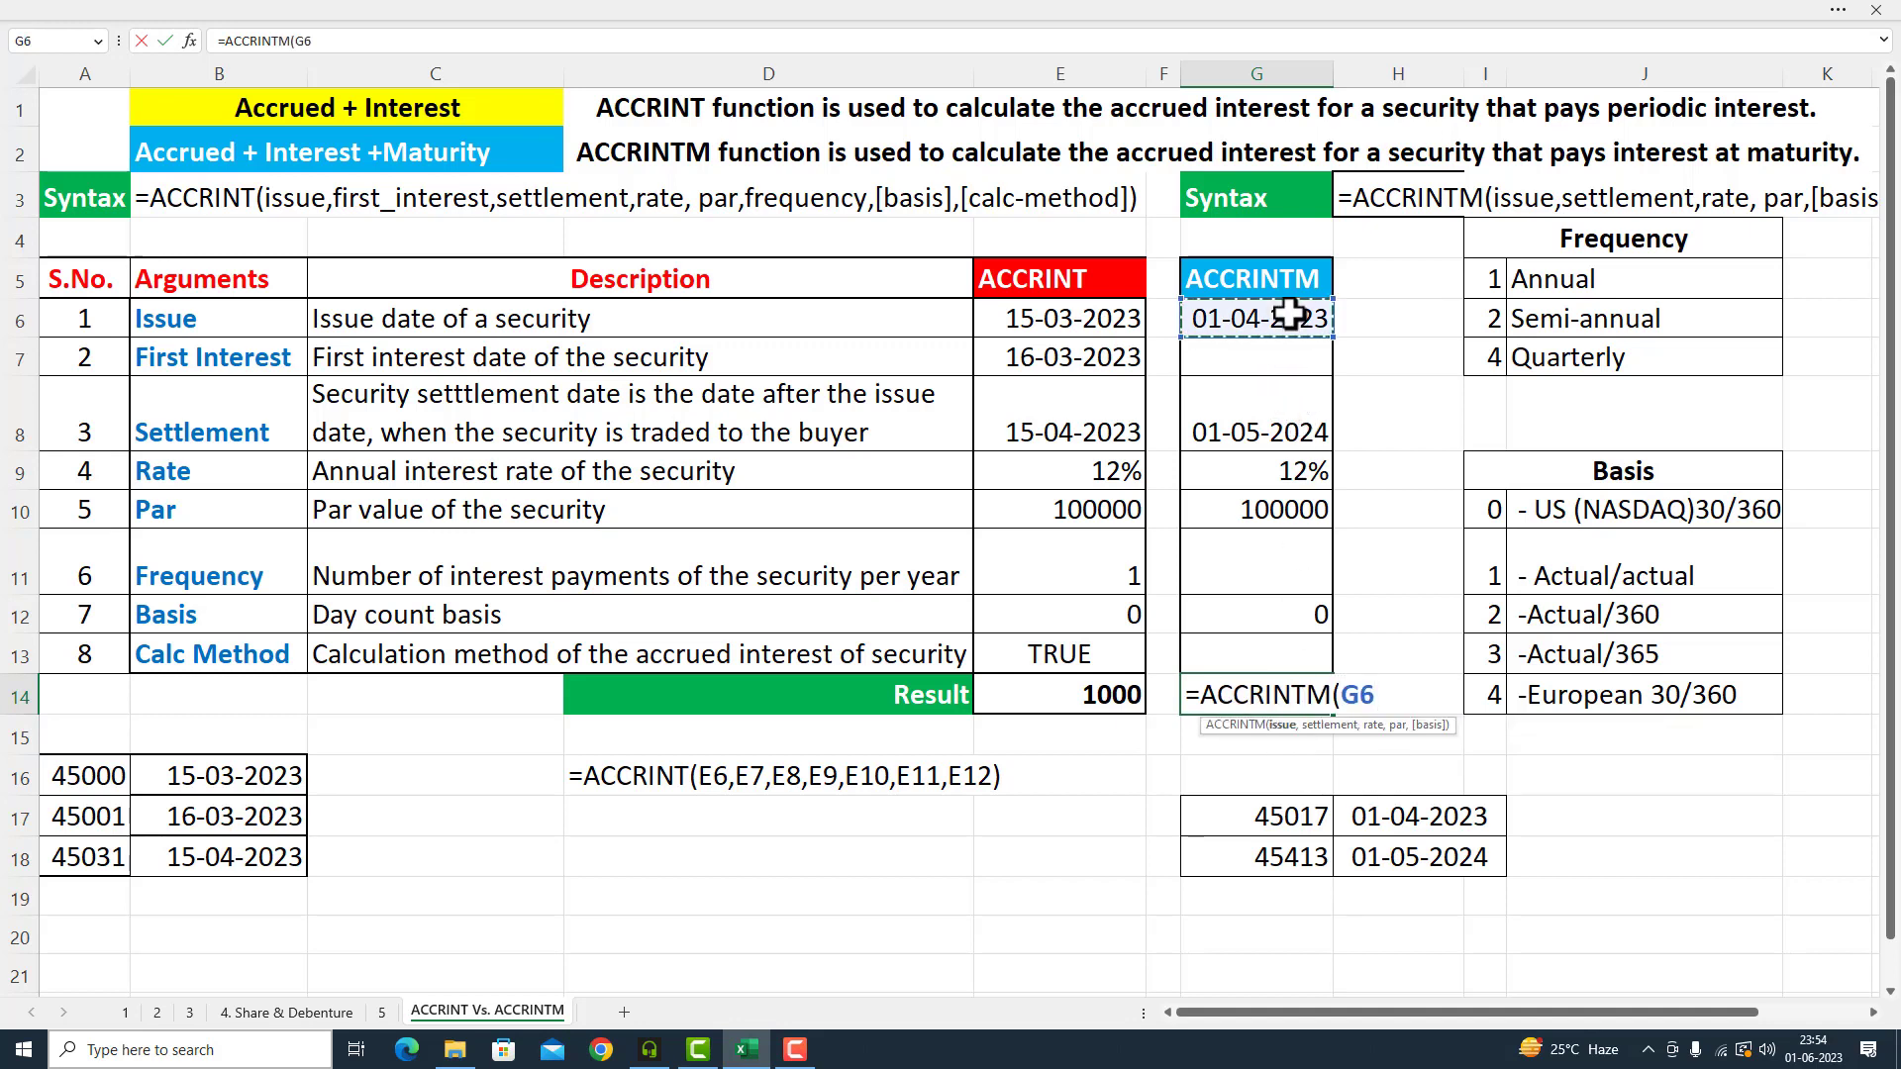
pyautogui.write(',')
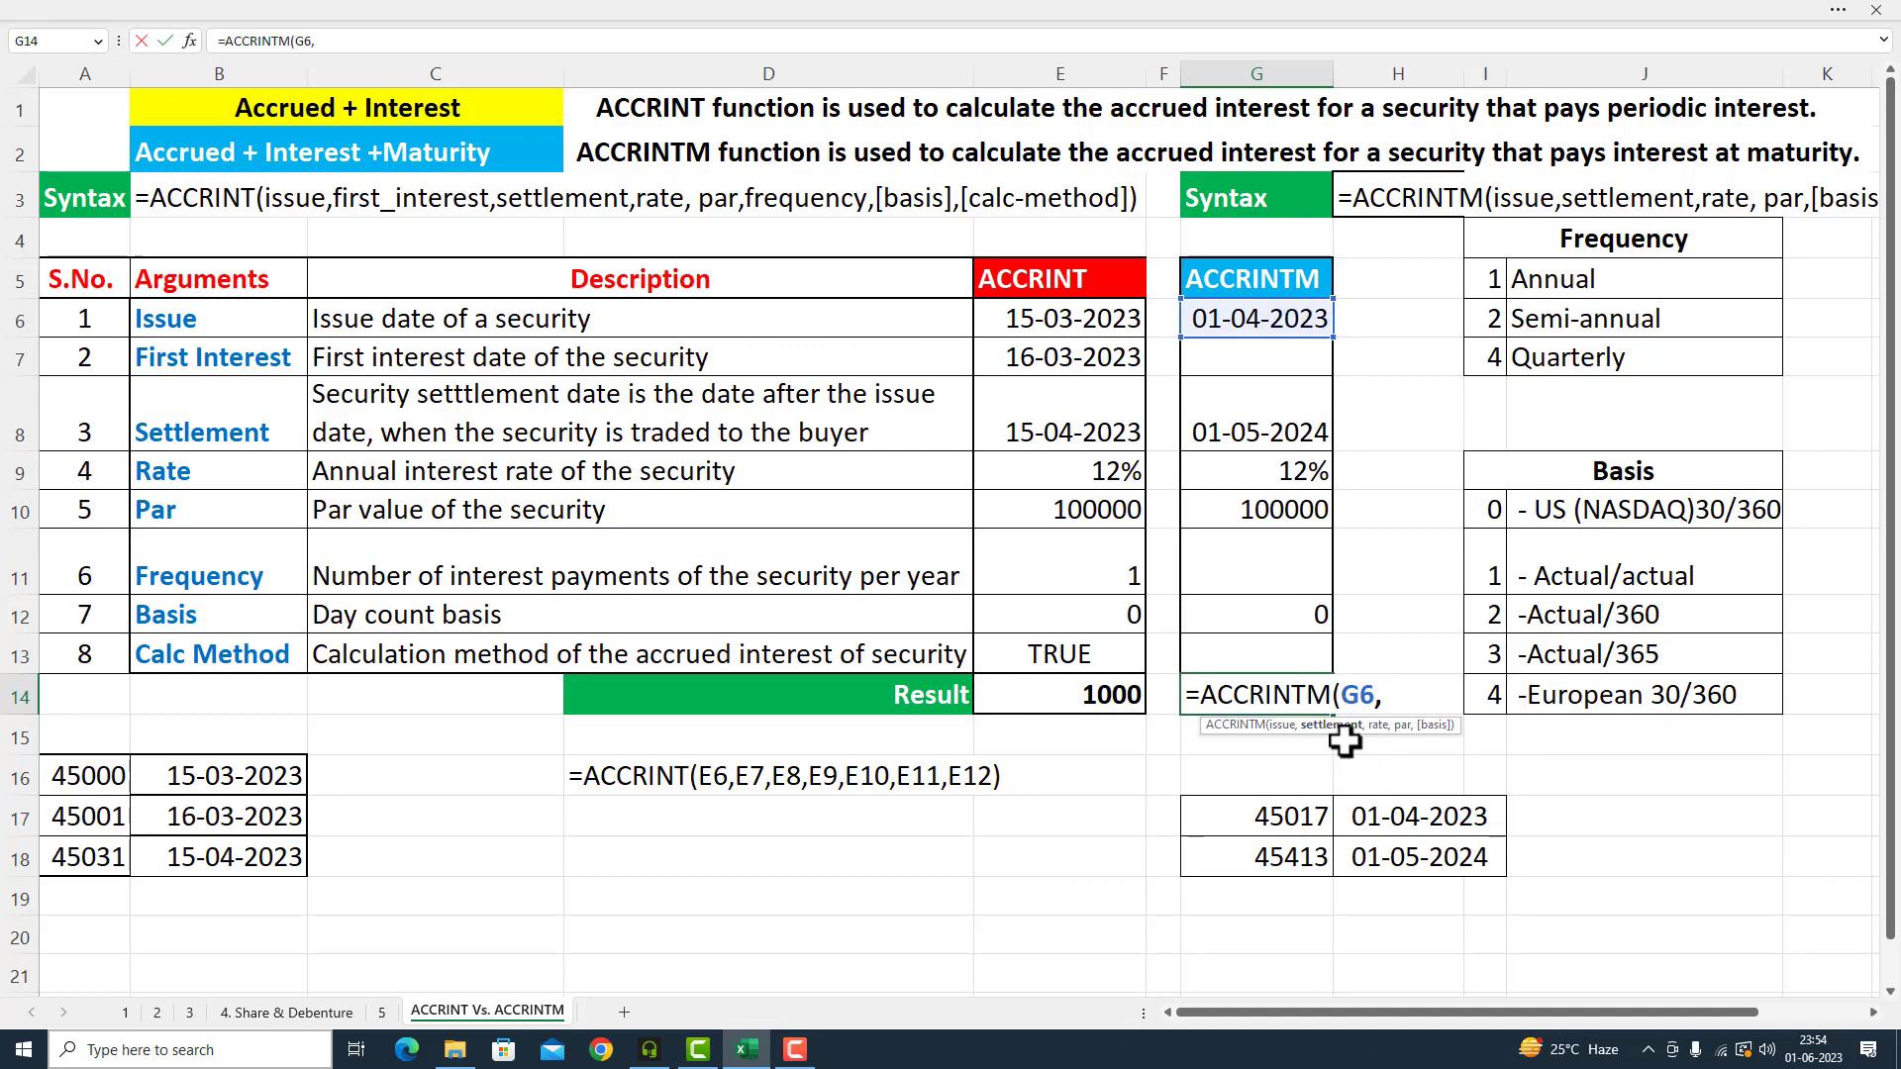
pyautogui.click(1274, 409)
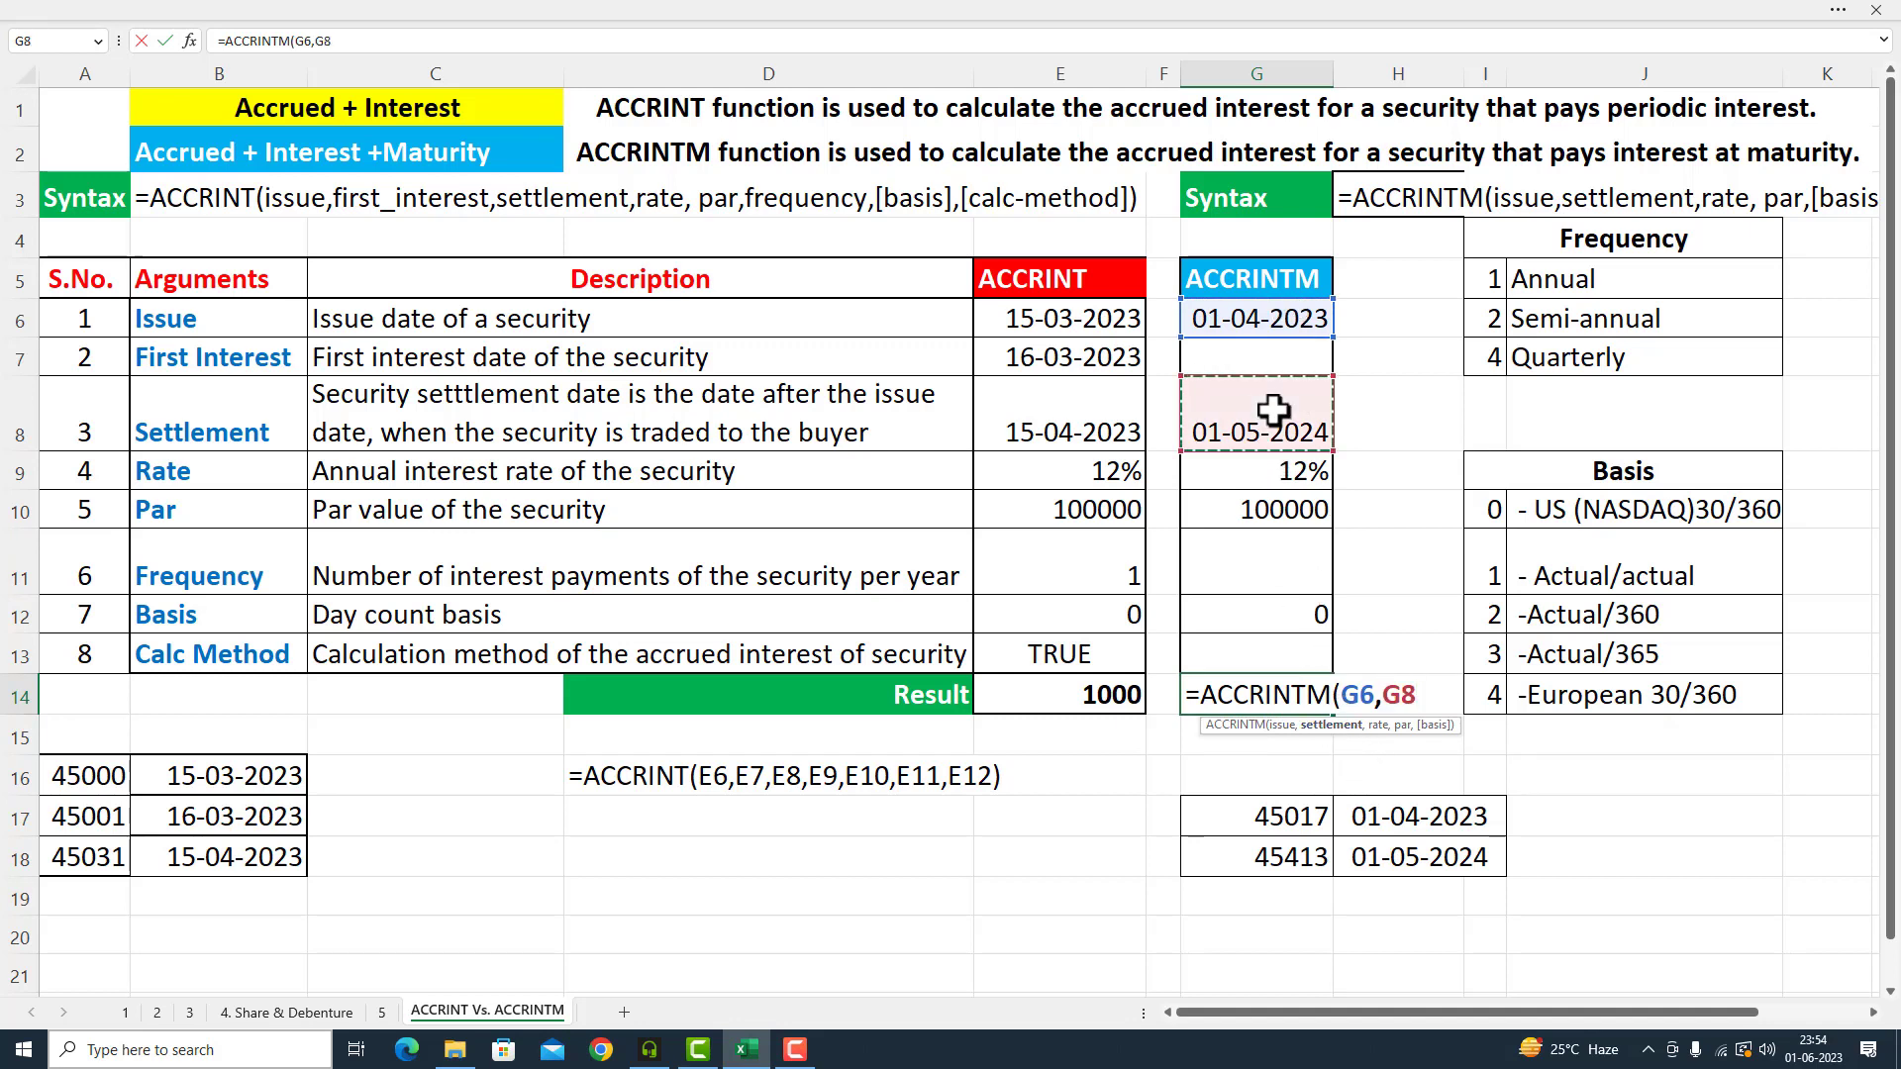
pyautogui.write(',')
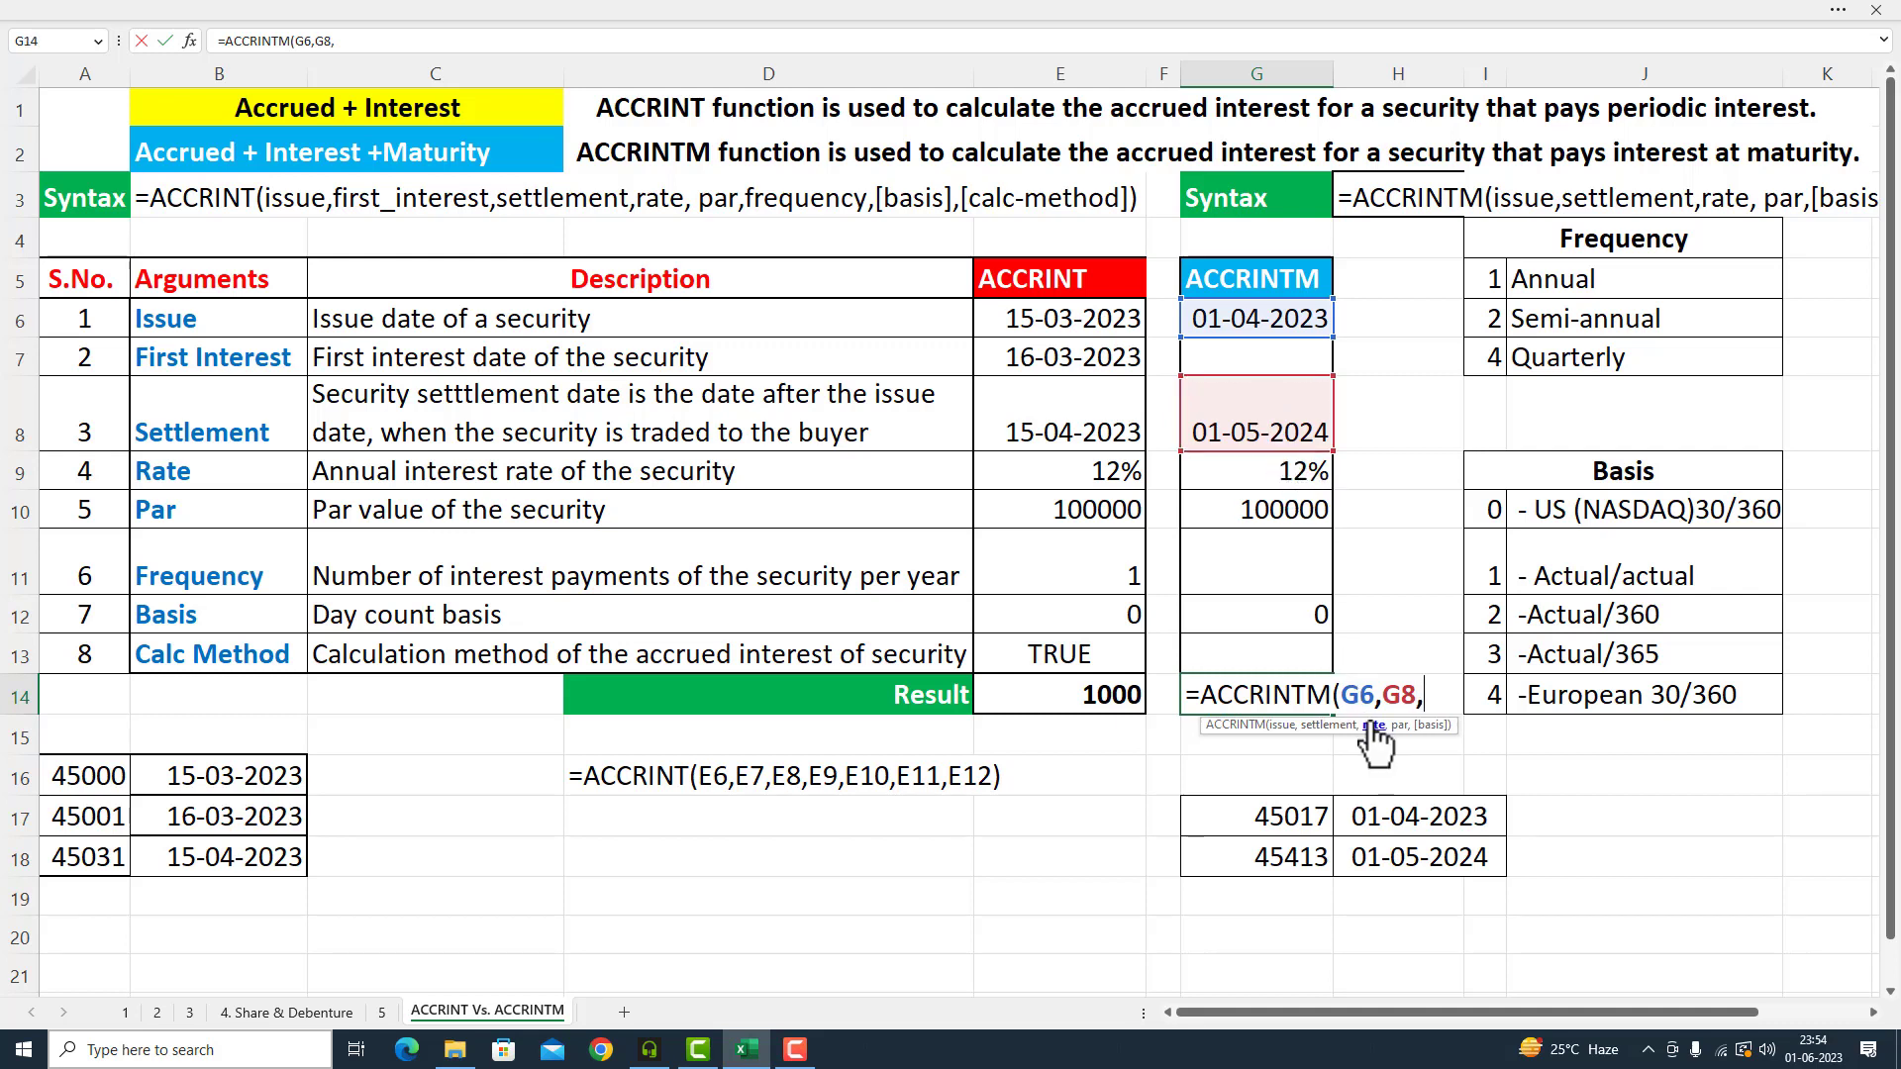
pyautogui.click(1277, 483)
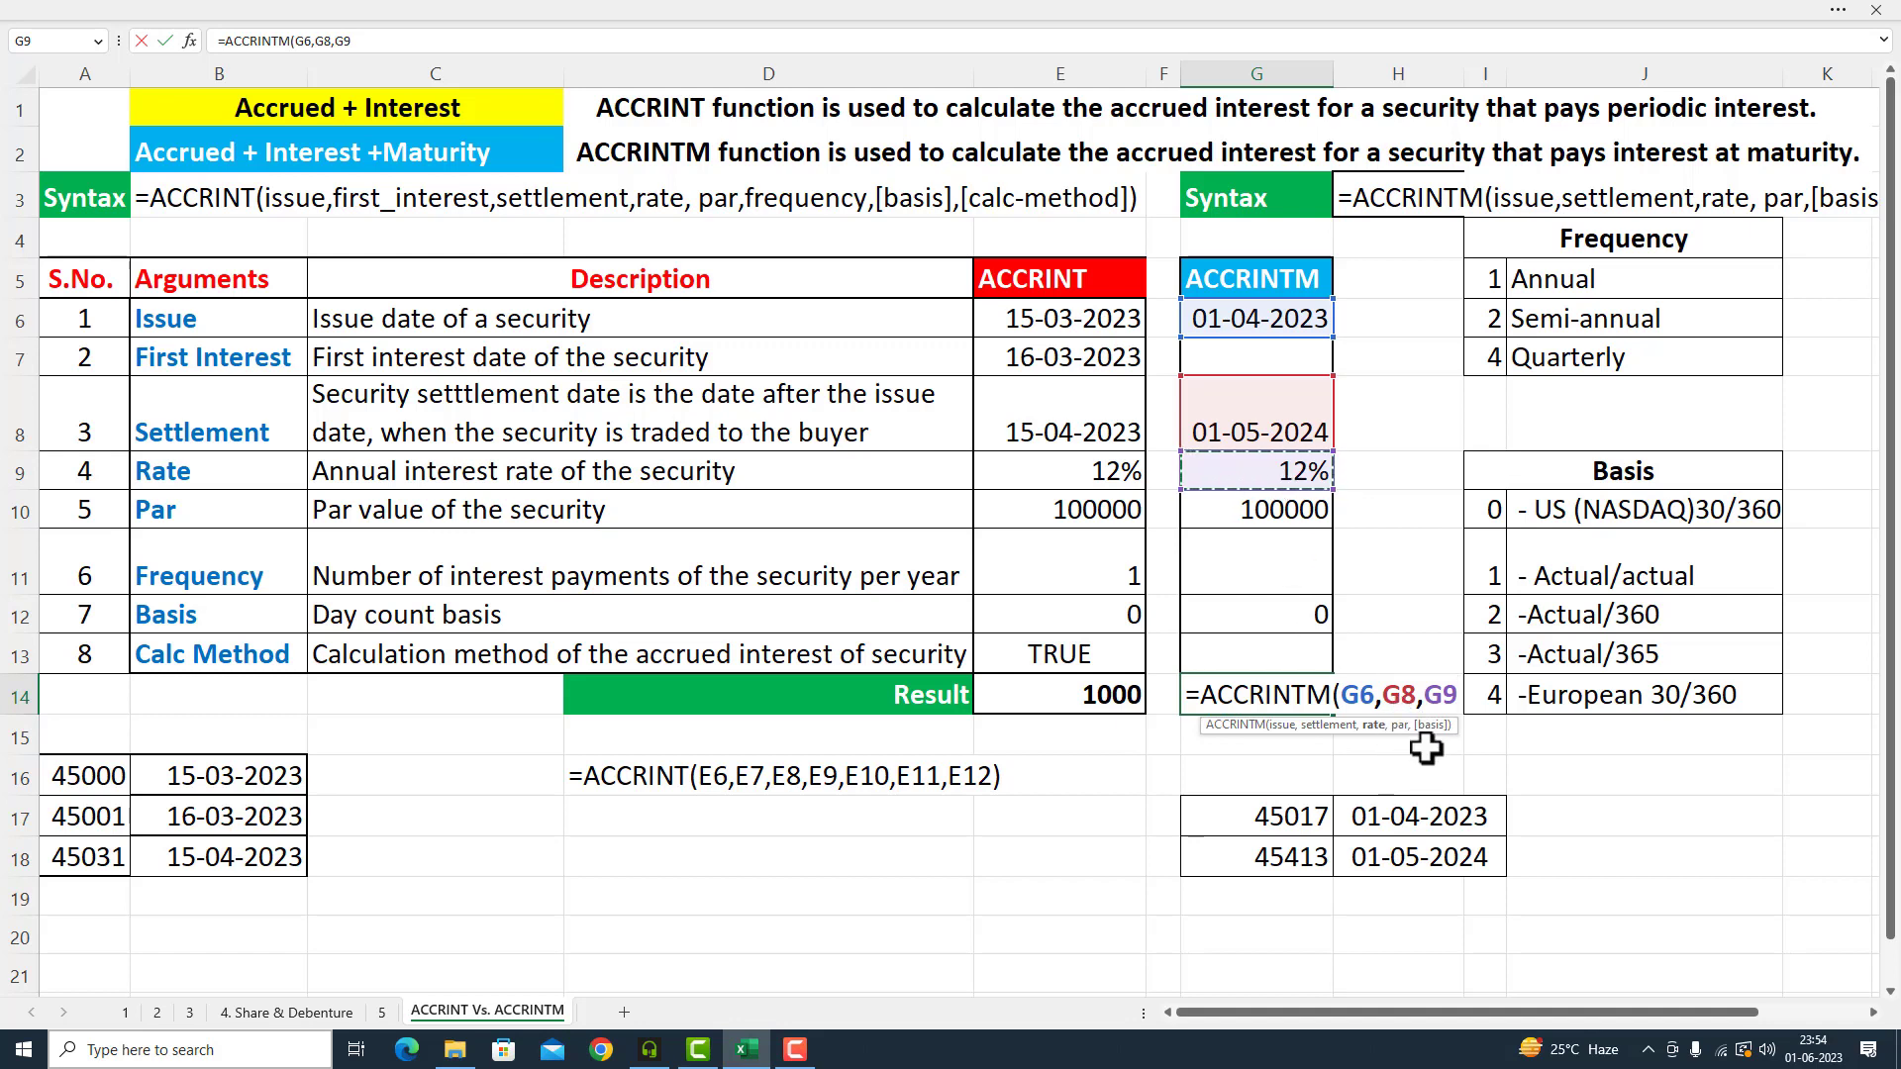
pyautogui.write(',')
pyautogui.click(1277, 502)
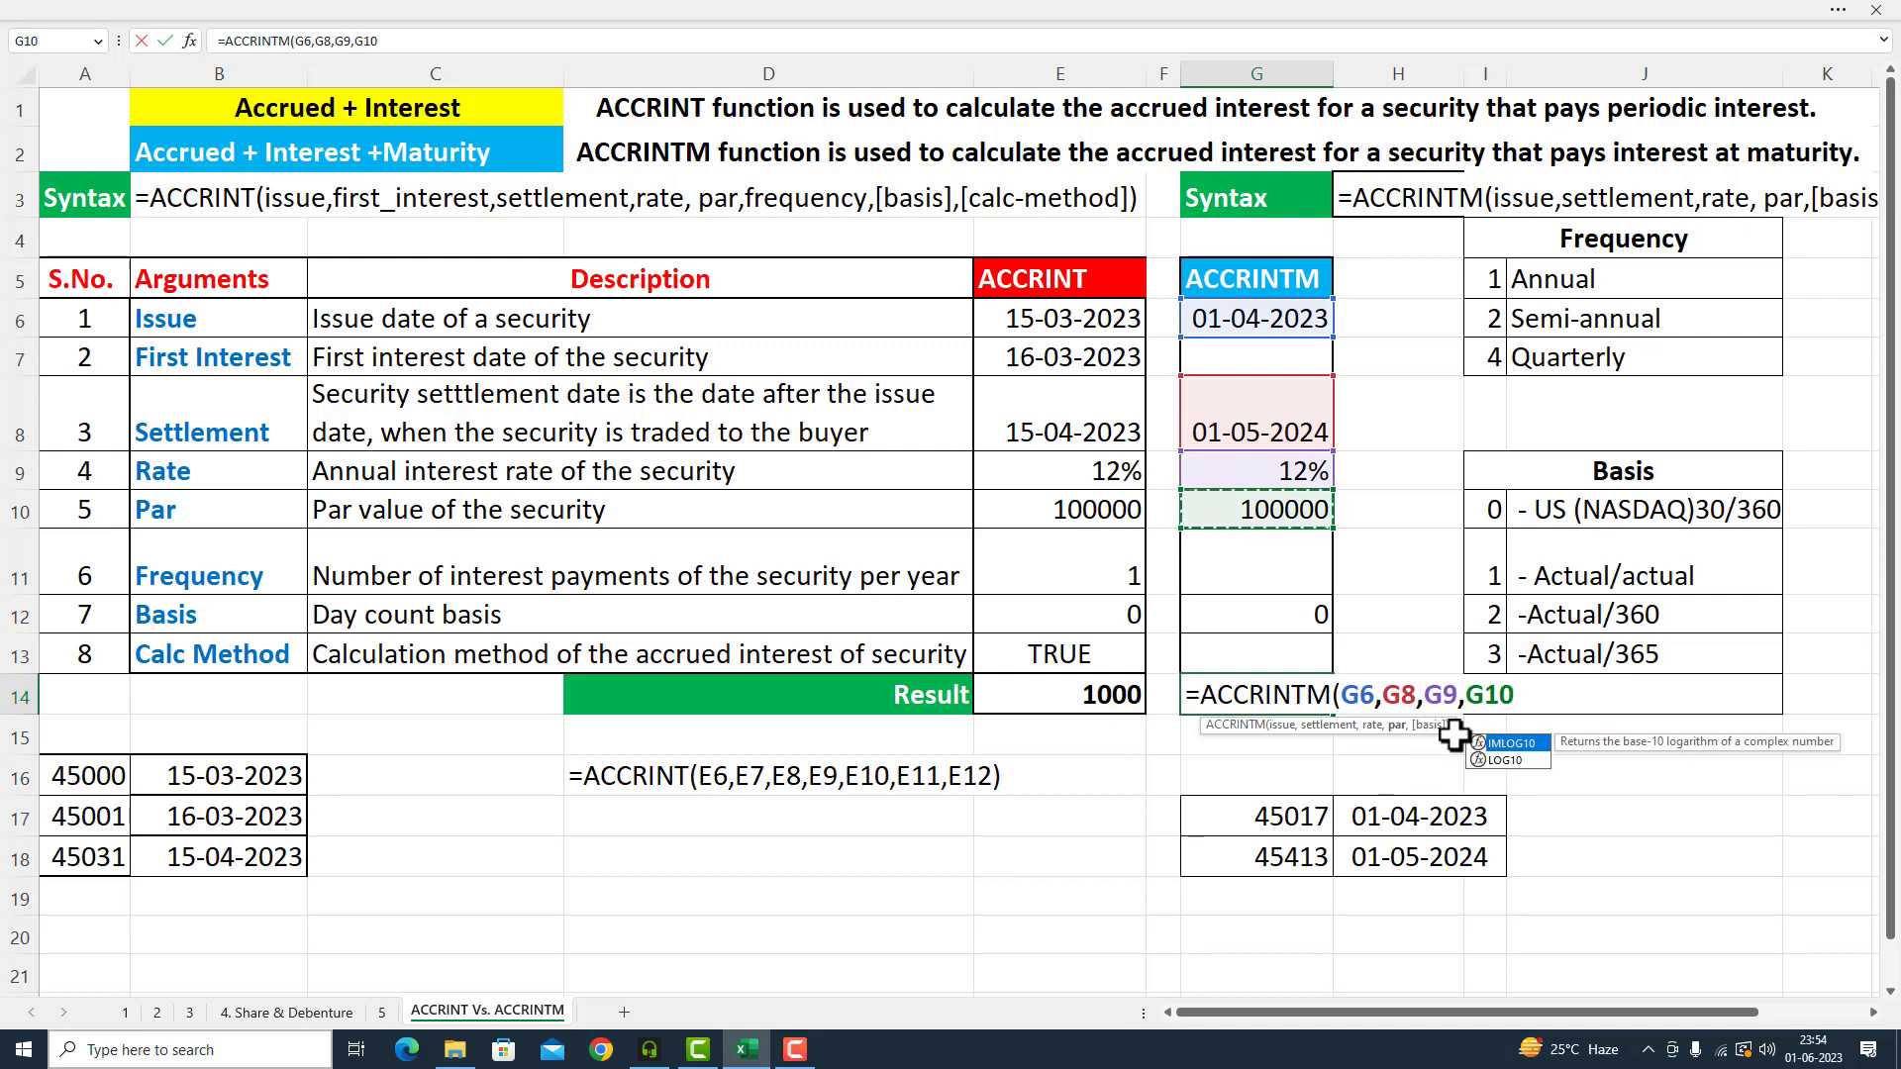
pyautogui.write(',')
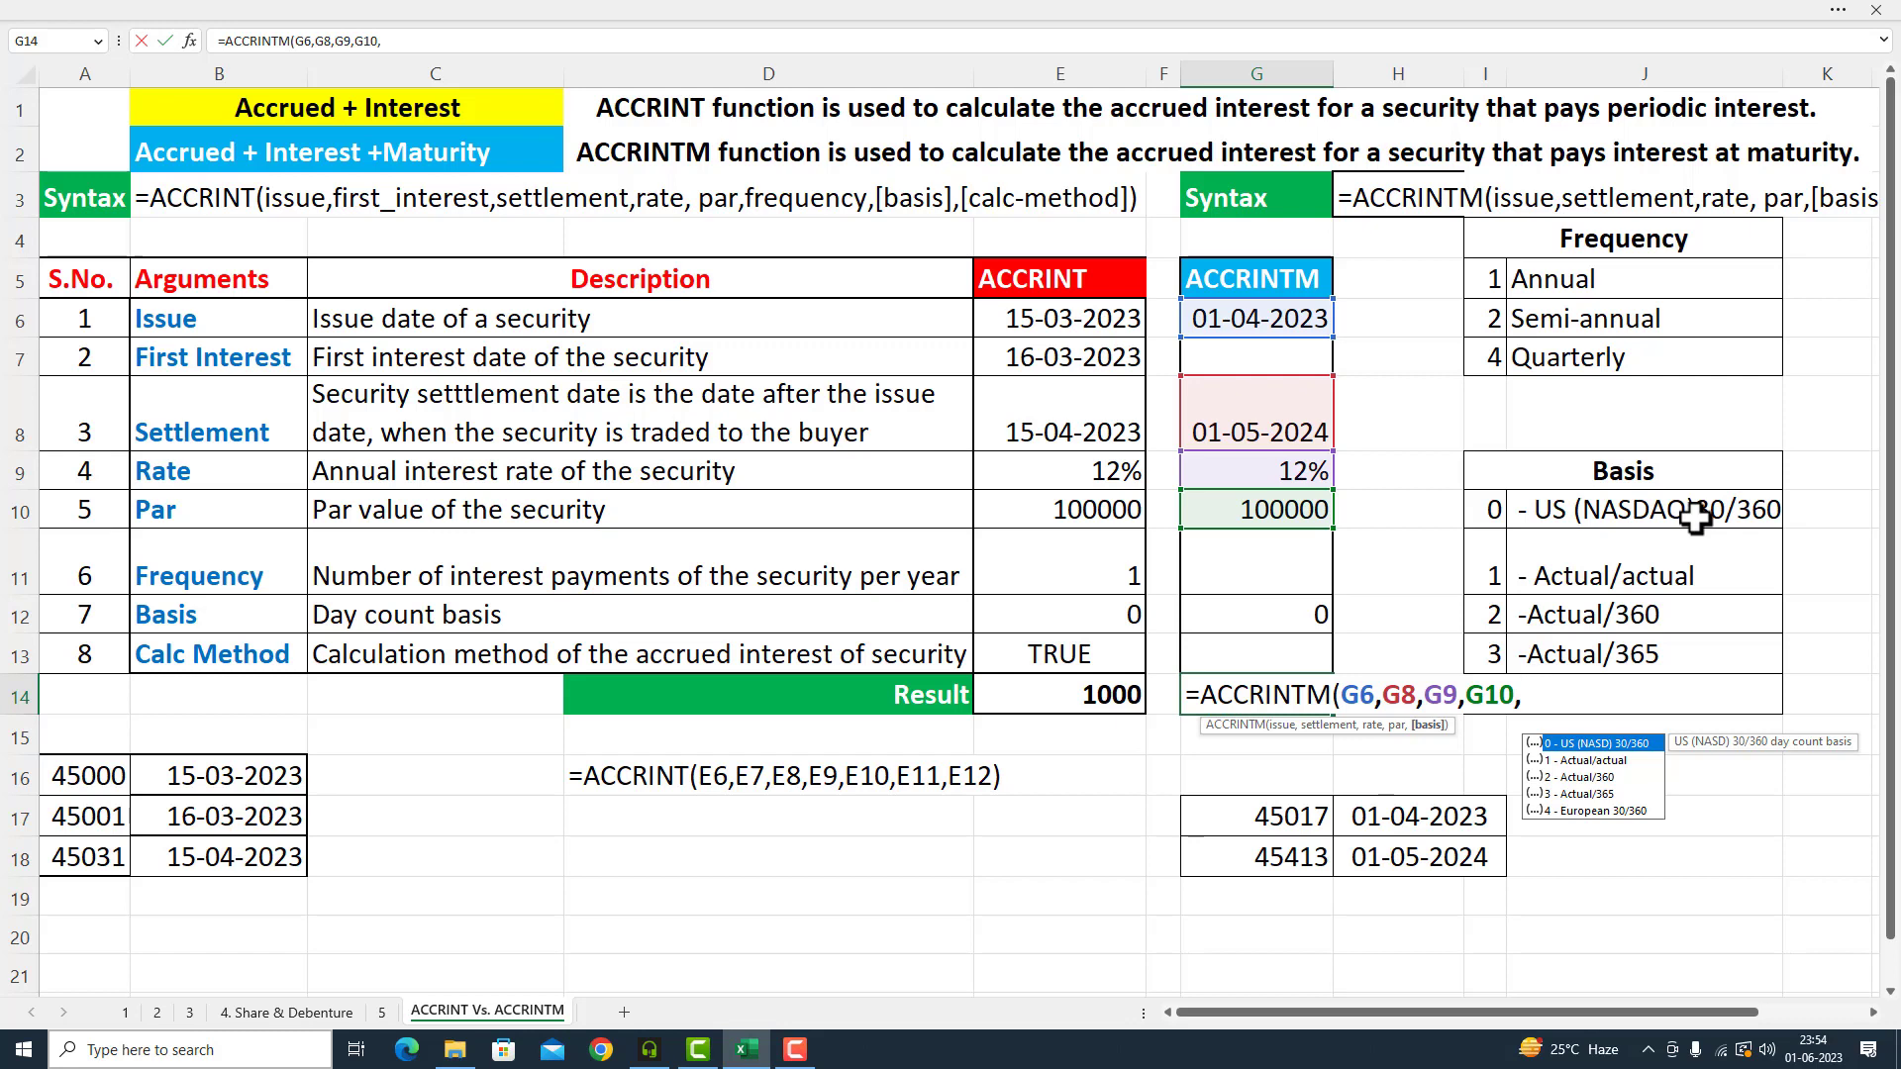
pyautogui.click(1294, 615)
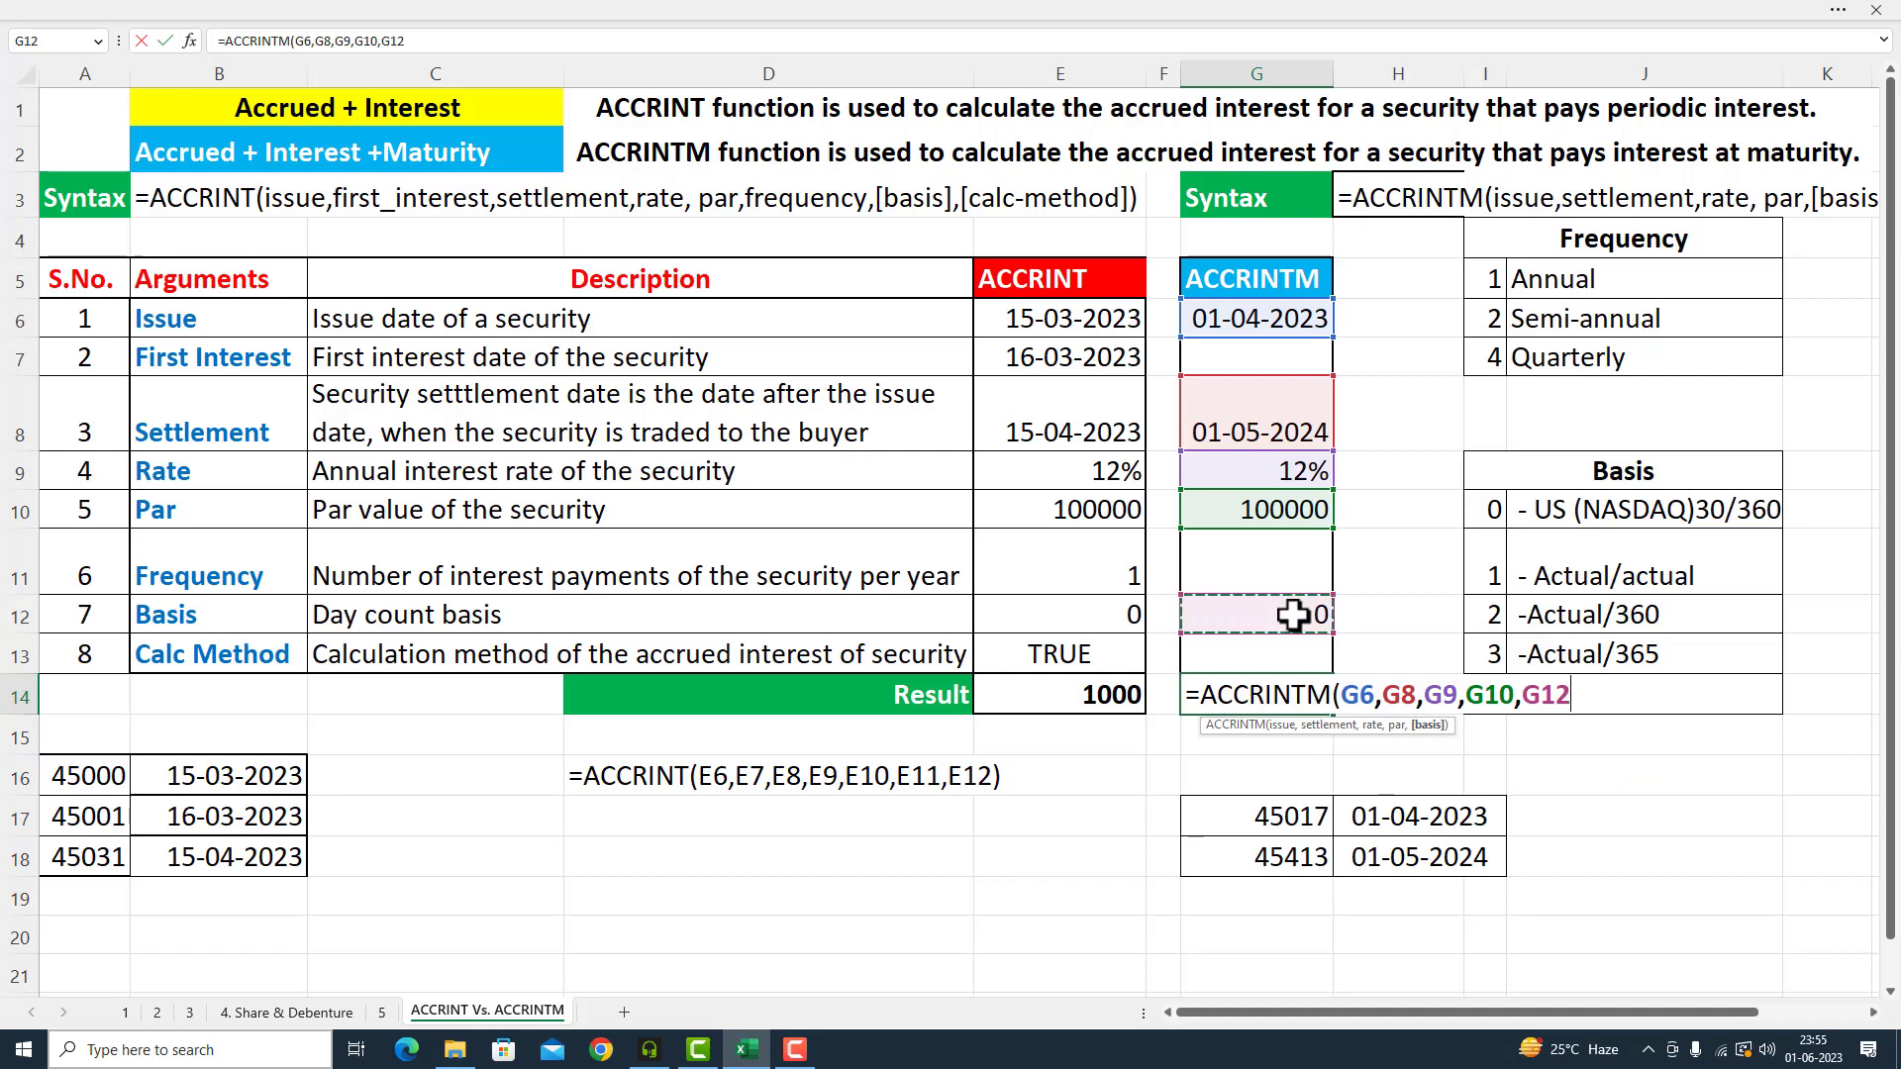
pyautogui.write(')')
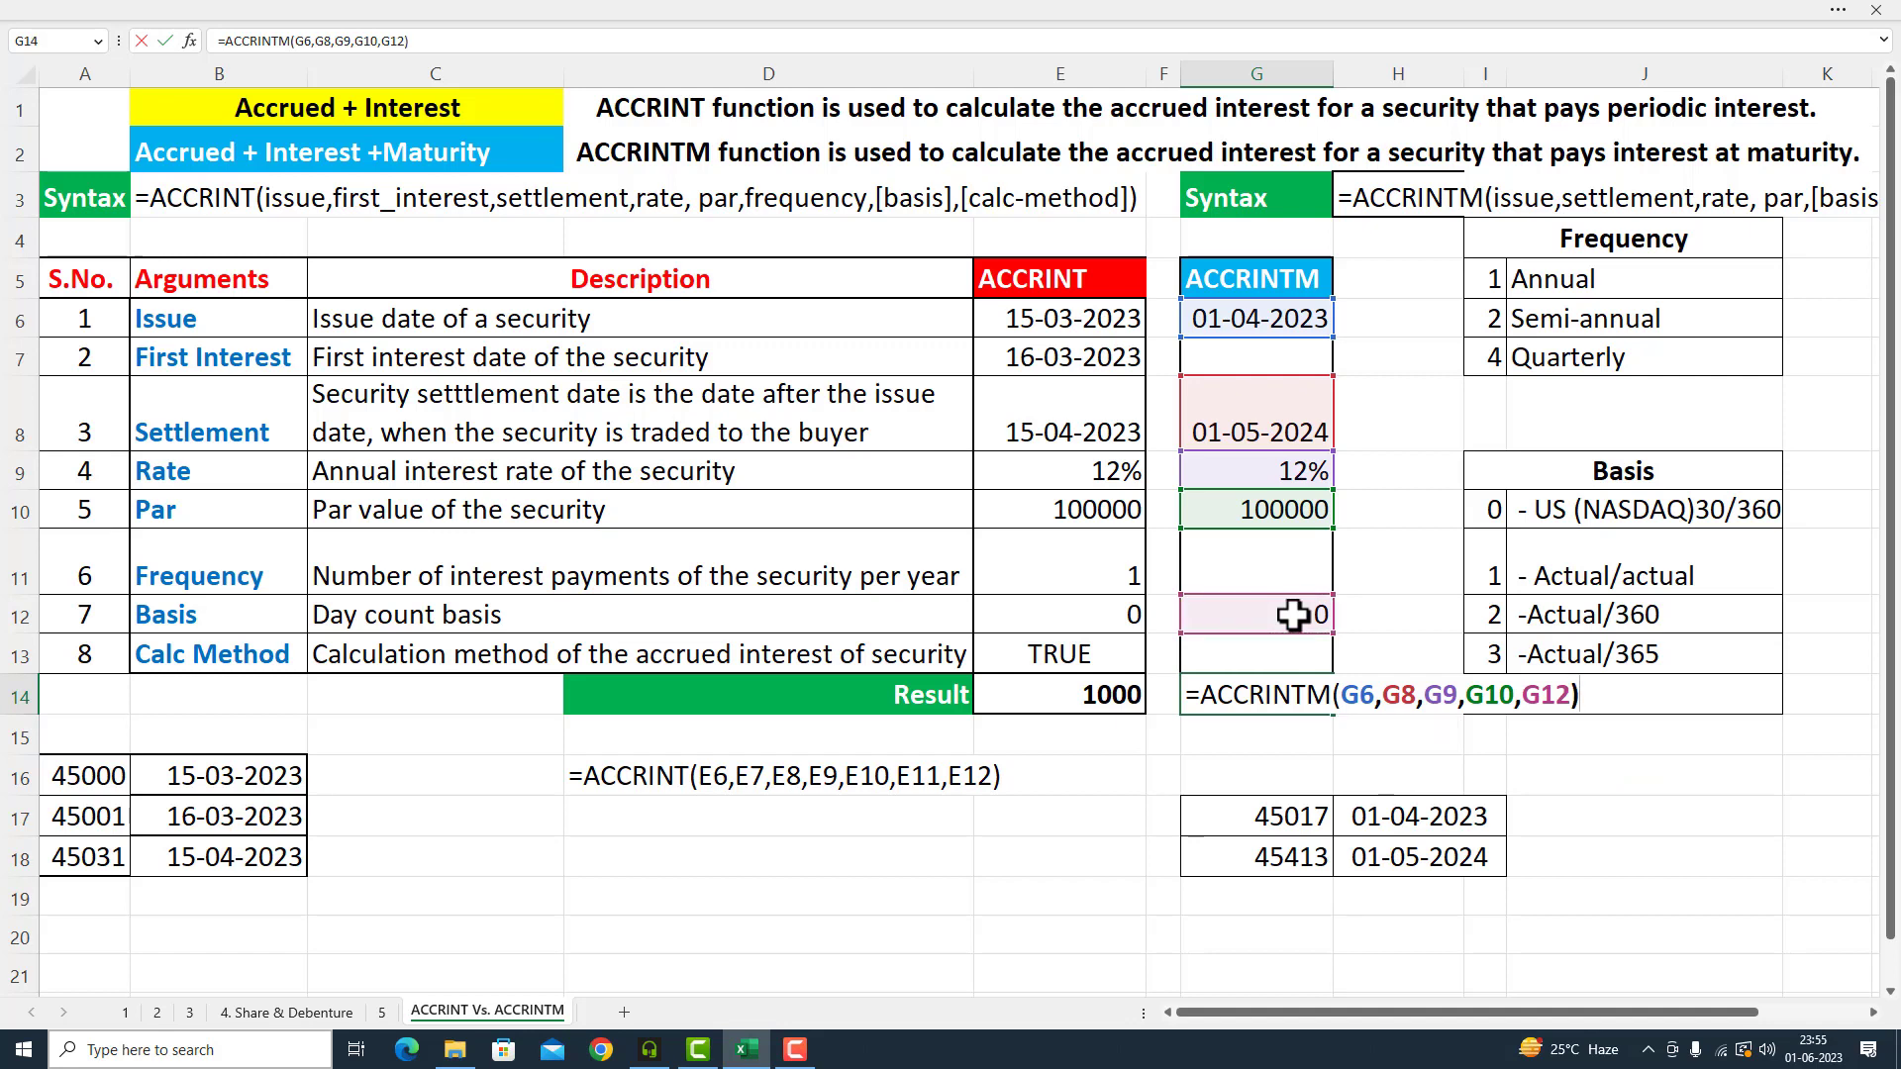
pyautogui.press('Return')
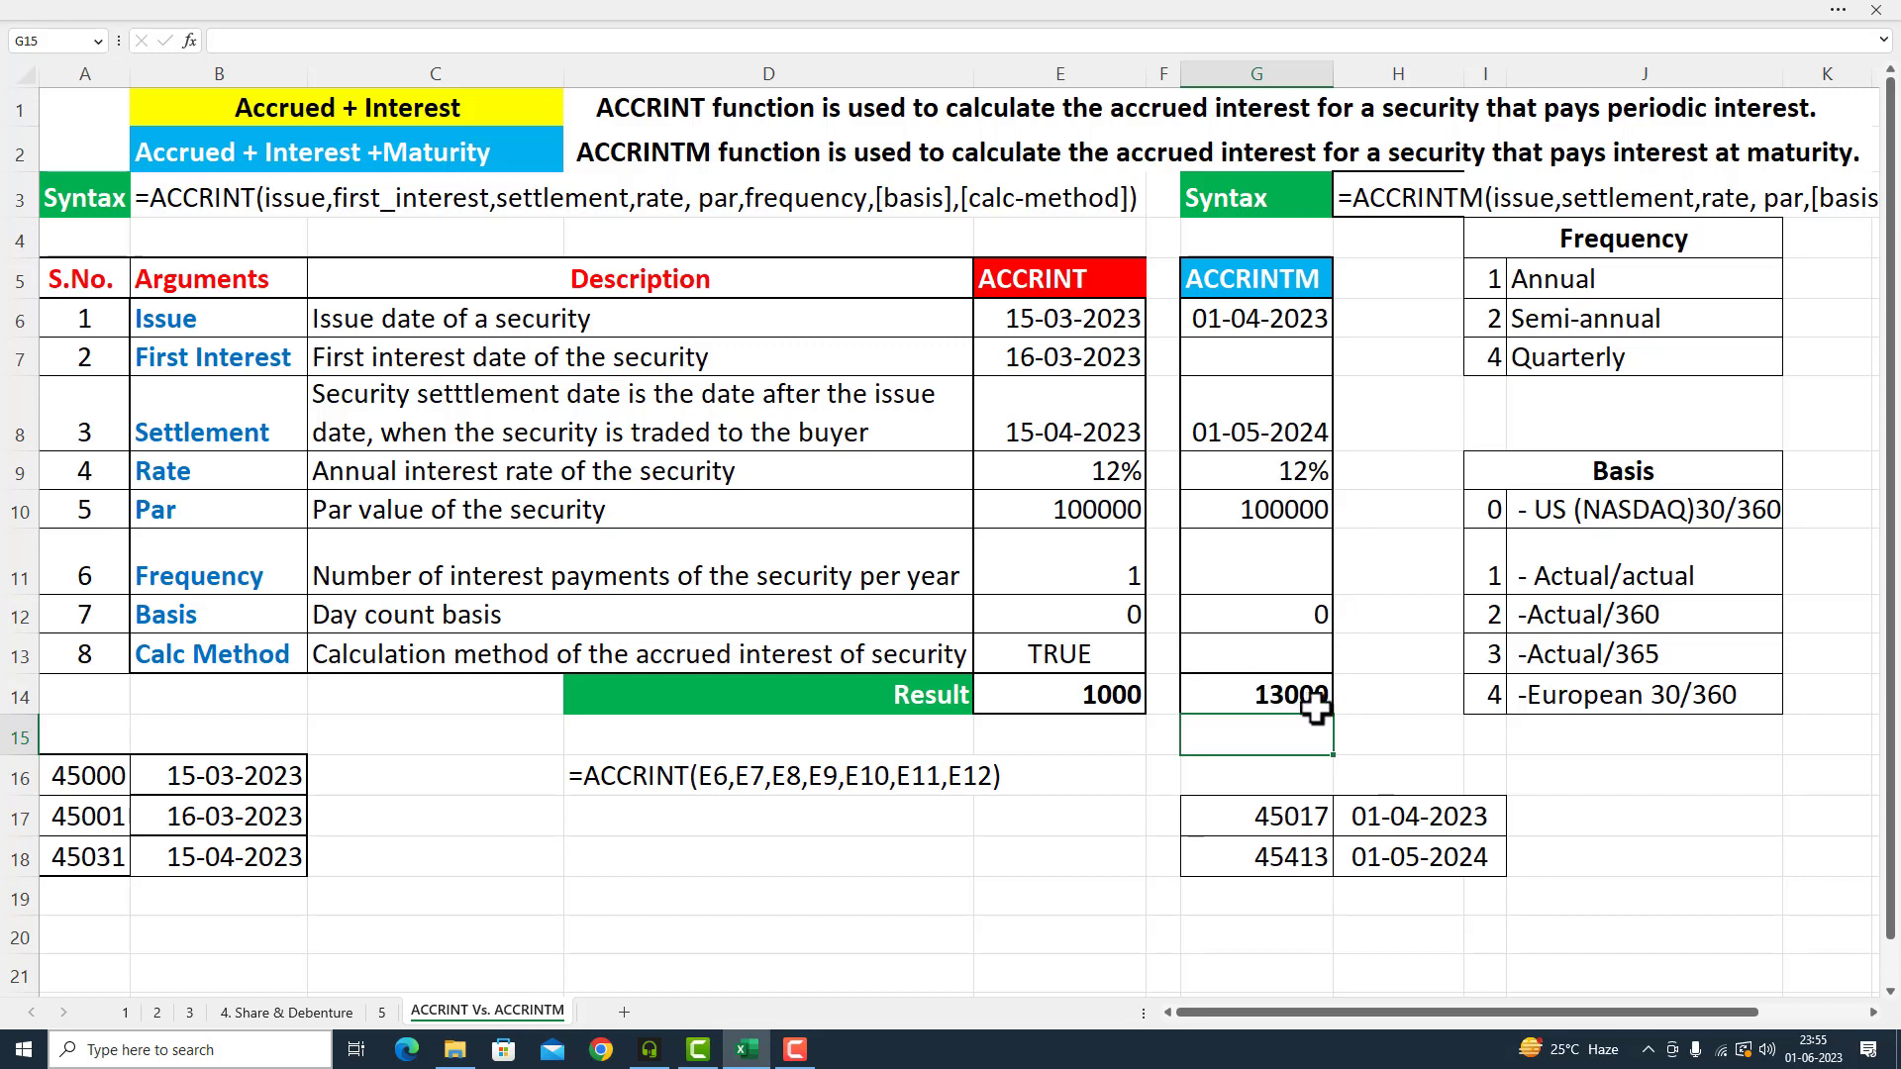
# - Change the ACCRINTM basis in G12 to 3 (Actual/365)
pyautogui.click(1289, 613)
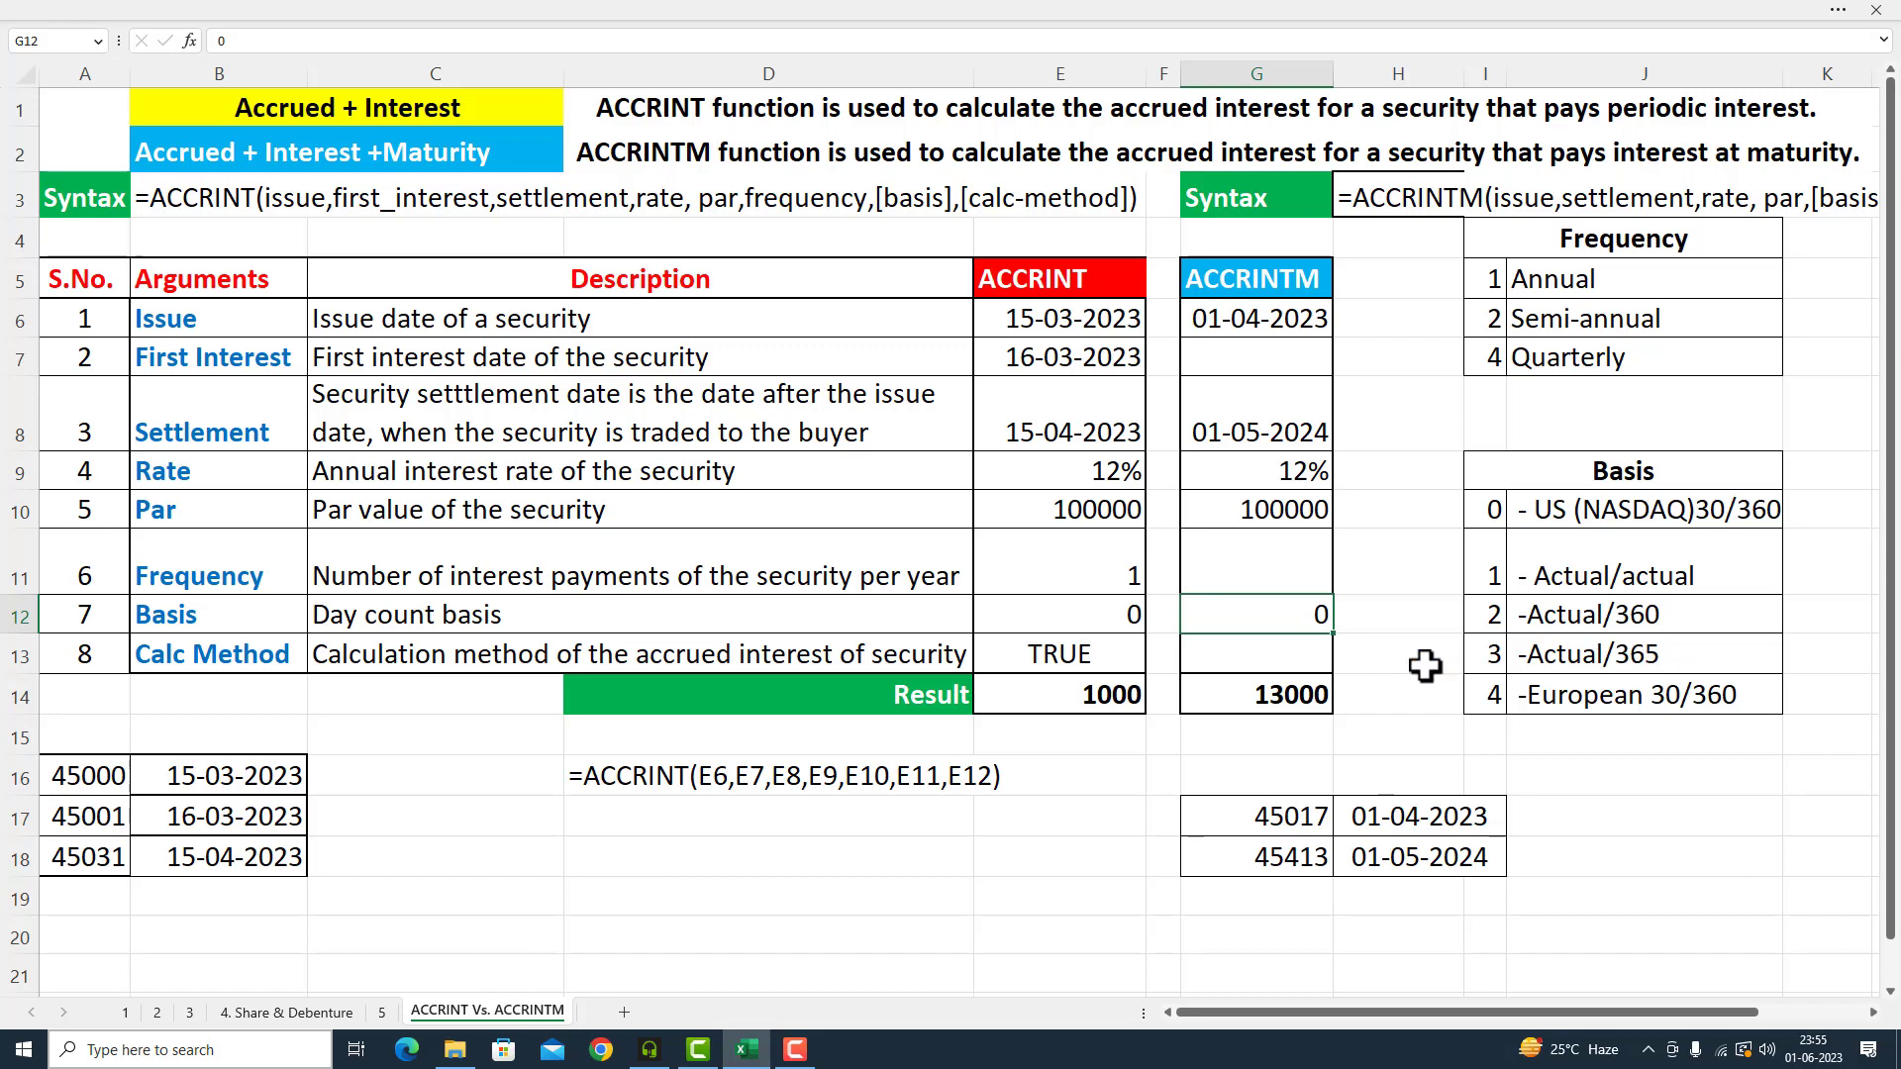
pyautogui.doubleClick(1315, 619)
pyautogui.write('3')
pyautogui.press('Delete')
pyautogui.press('Return')
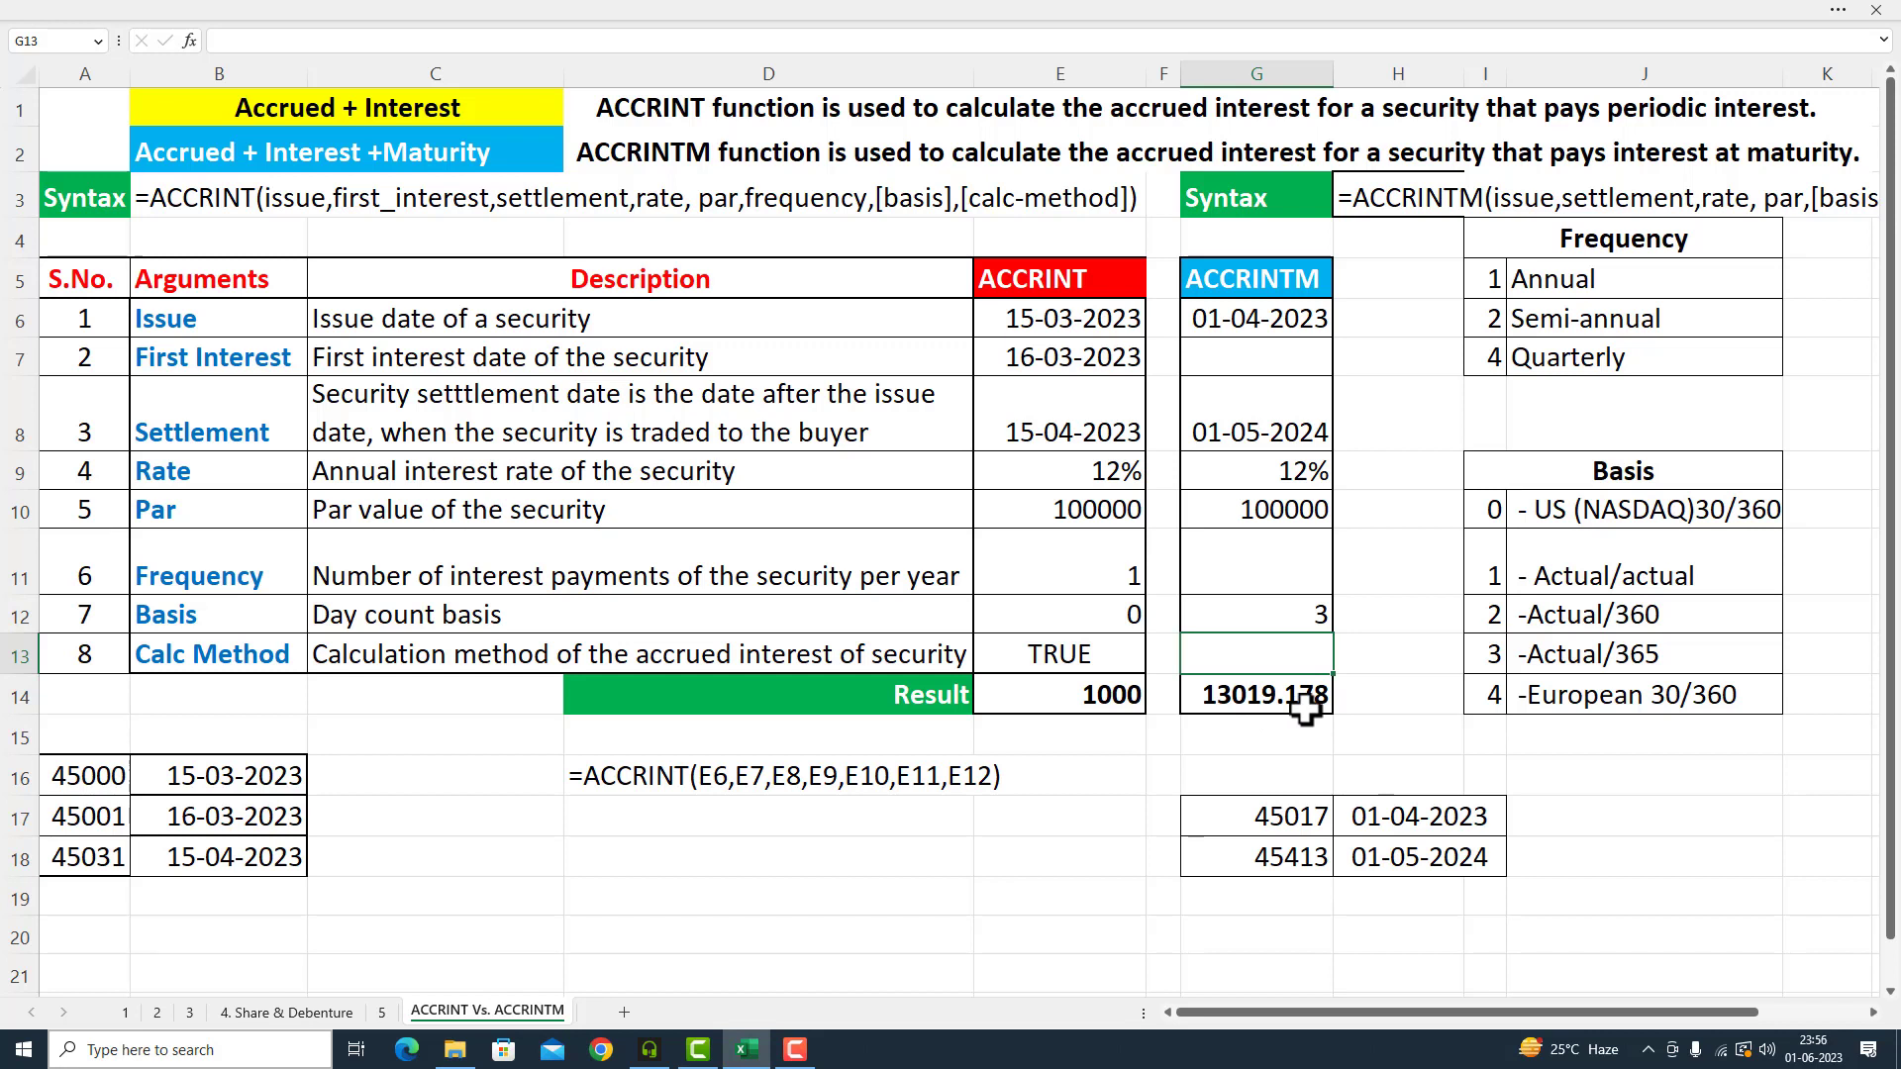
# - Set the ACCRINTM basis in G12 back to 0
pyautogui.click(1308, 617)
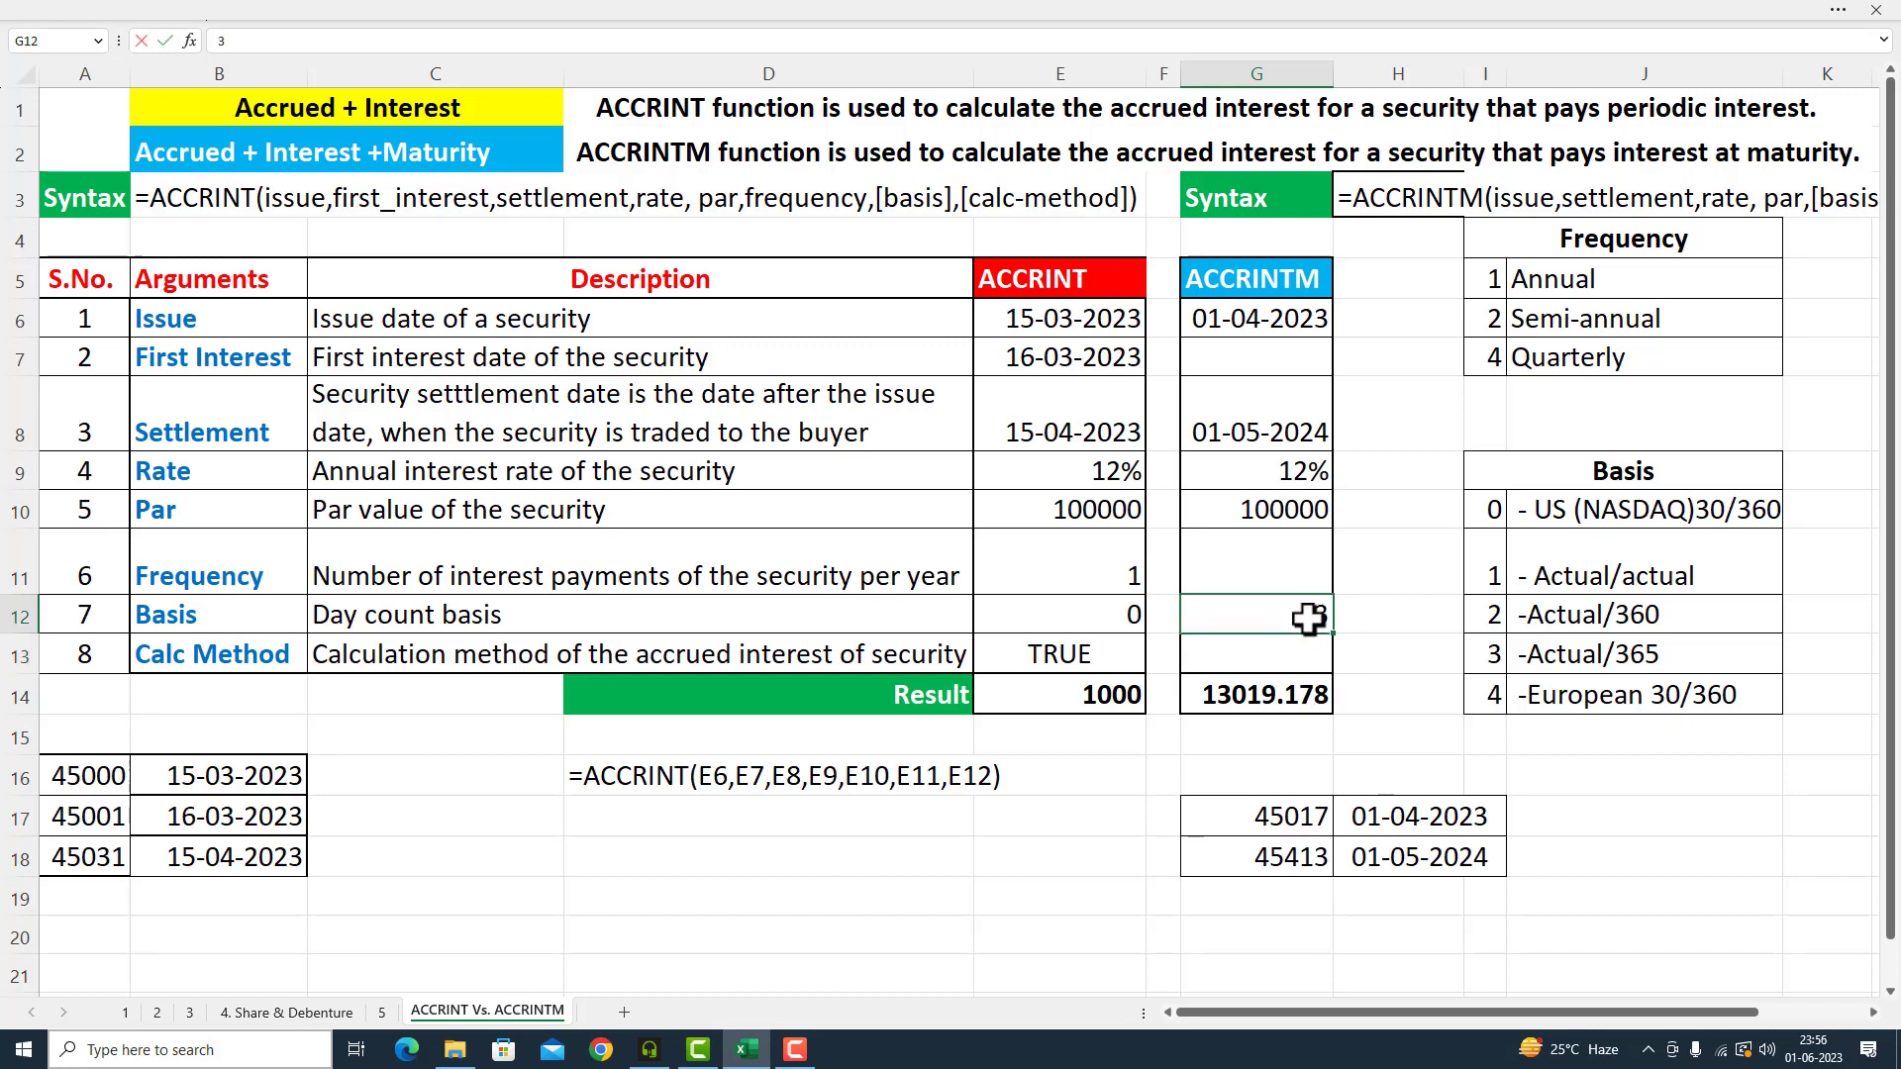
pyautogui.write('0')
pyautogui.press('Return')
# - Copy the formula from G14 and show =ACCRINTM(G6,G8,G9,G10,G12) as plain text in G16
pyautogui.click(1289, 699)
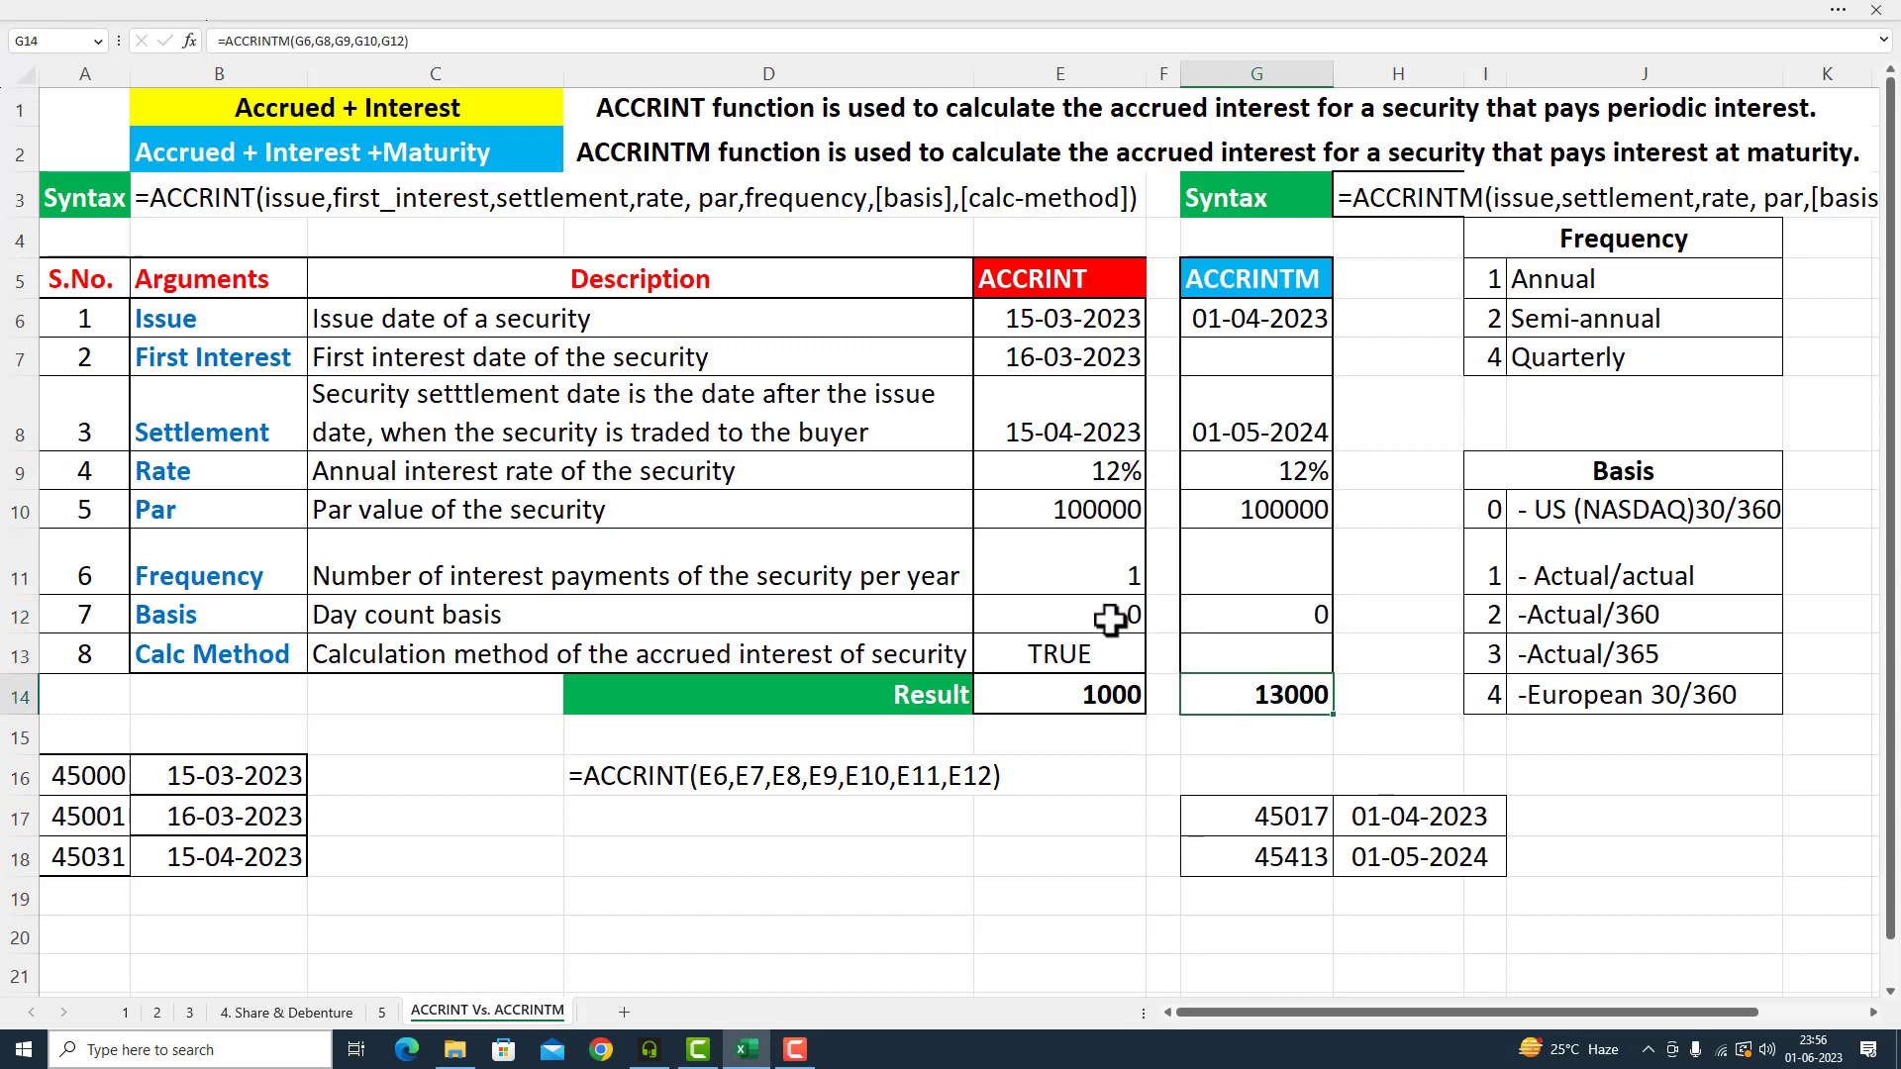
pyautogui.moveTo(436, 41); pyautogui.dragTo(126, 39)
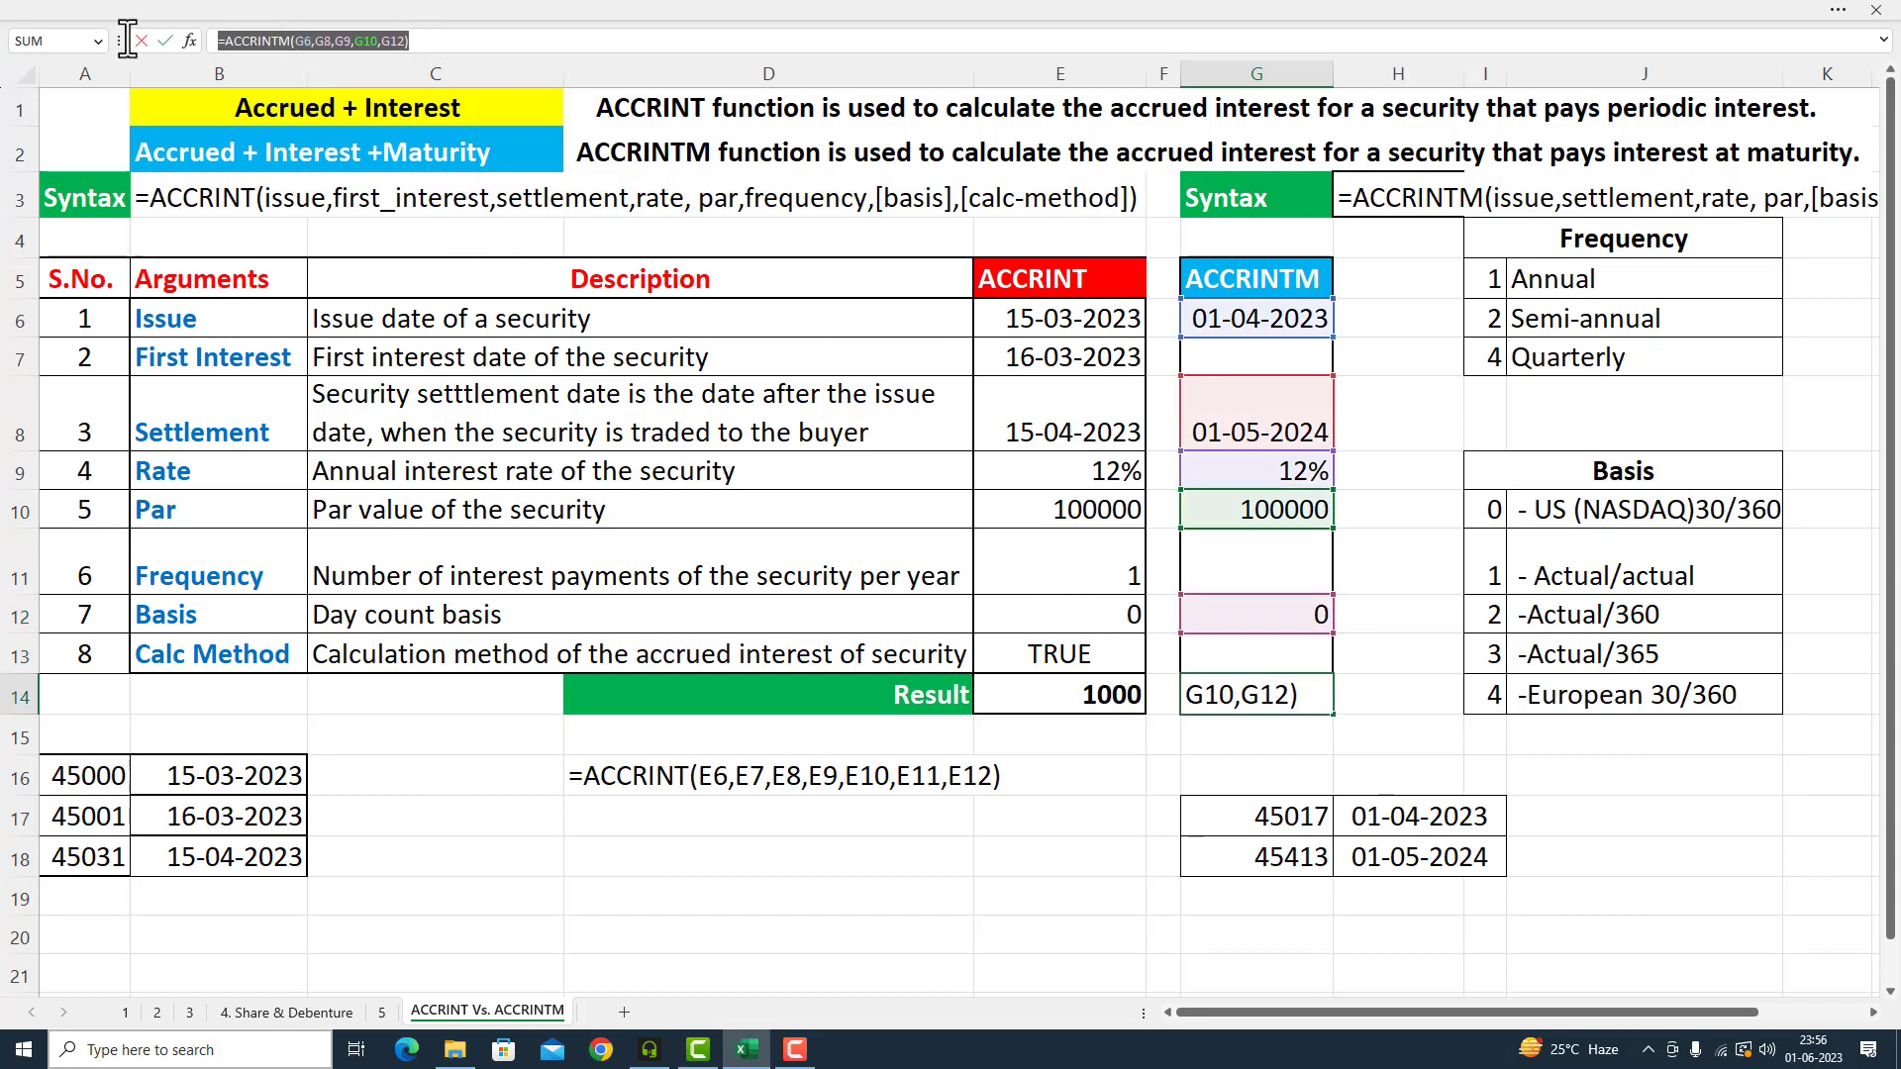
pyautogui.press('Return')
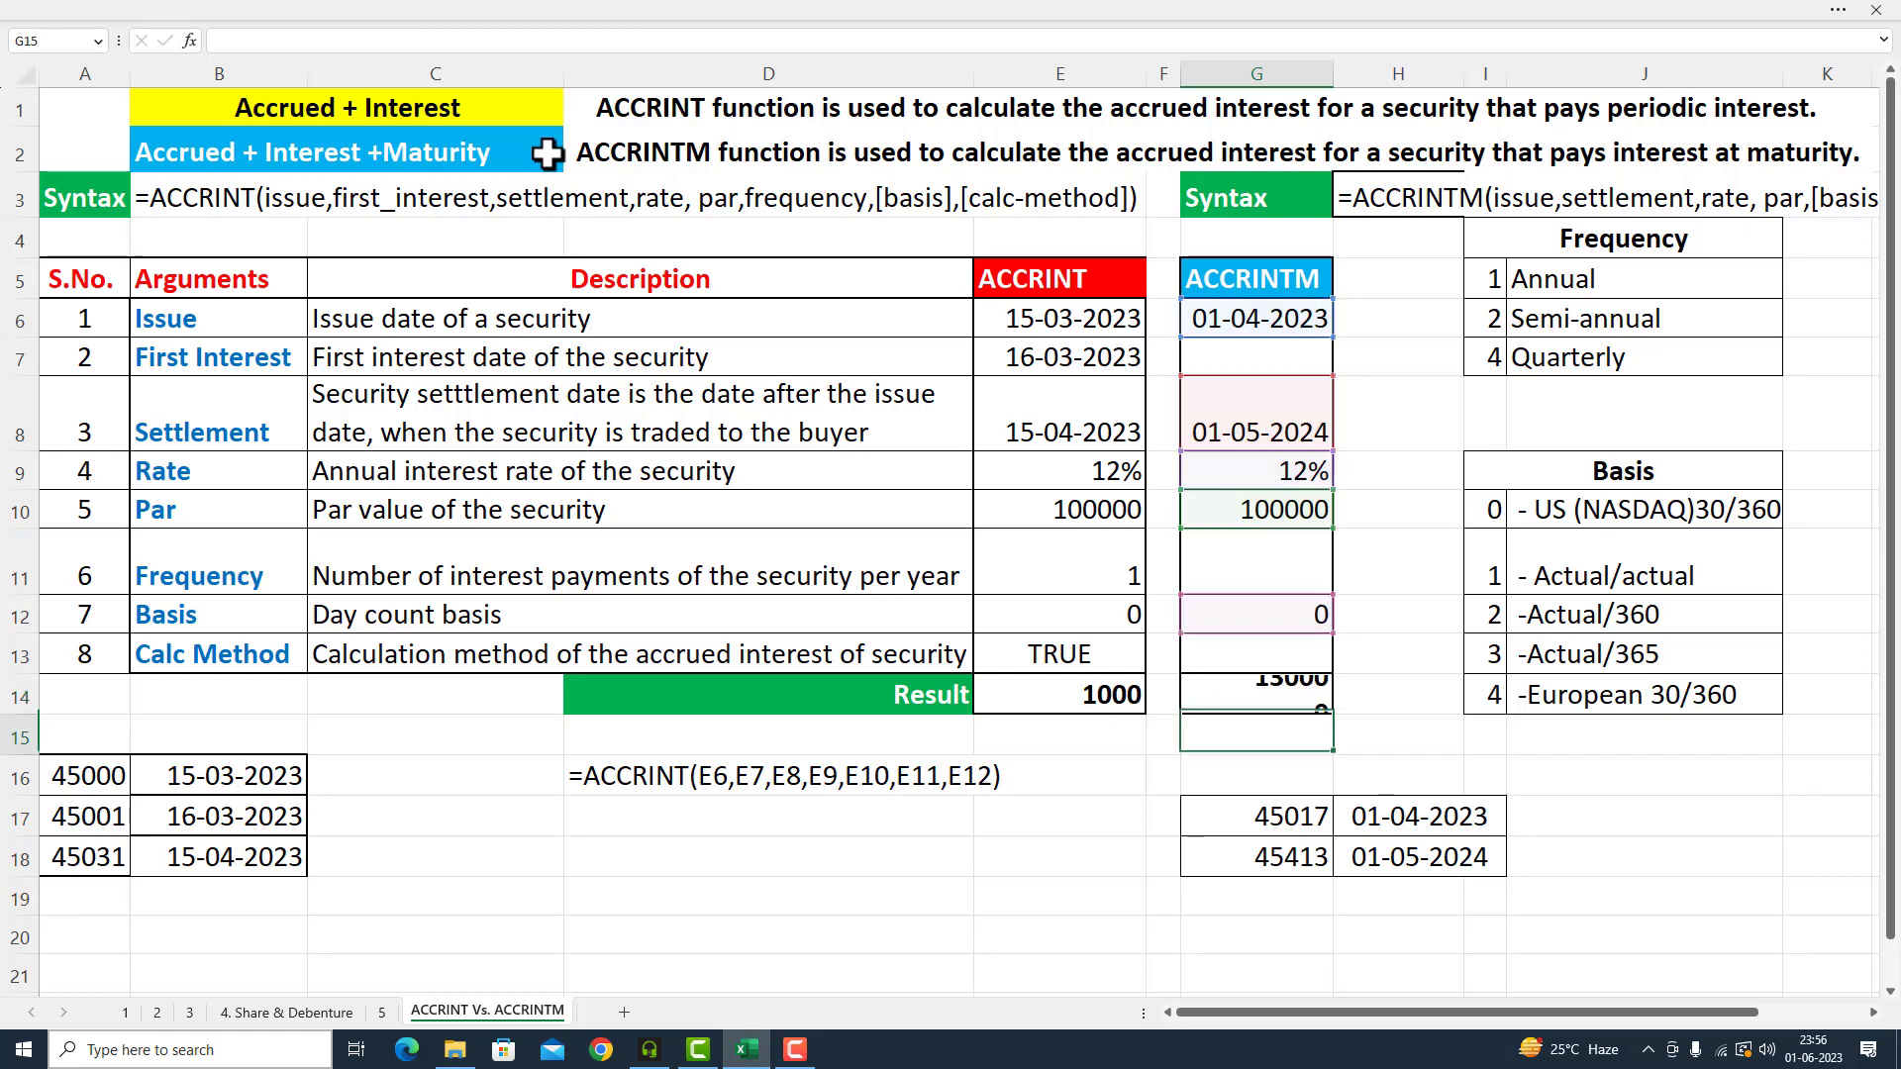
pyautogui.doubleClick(1218, 765)
pyautogui.hotkey('ctrl', 'v')
pyautogui.click(1139, 861)
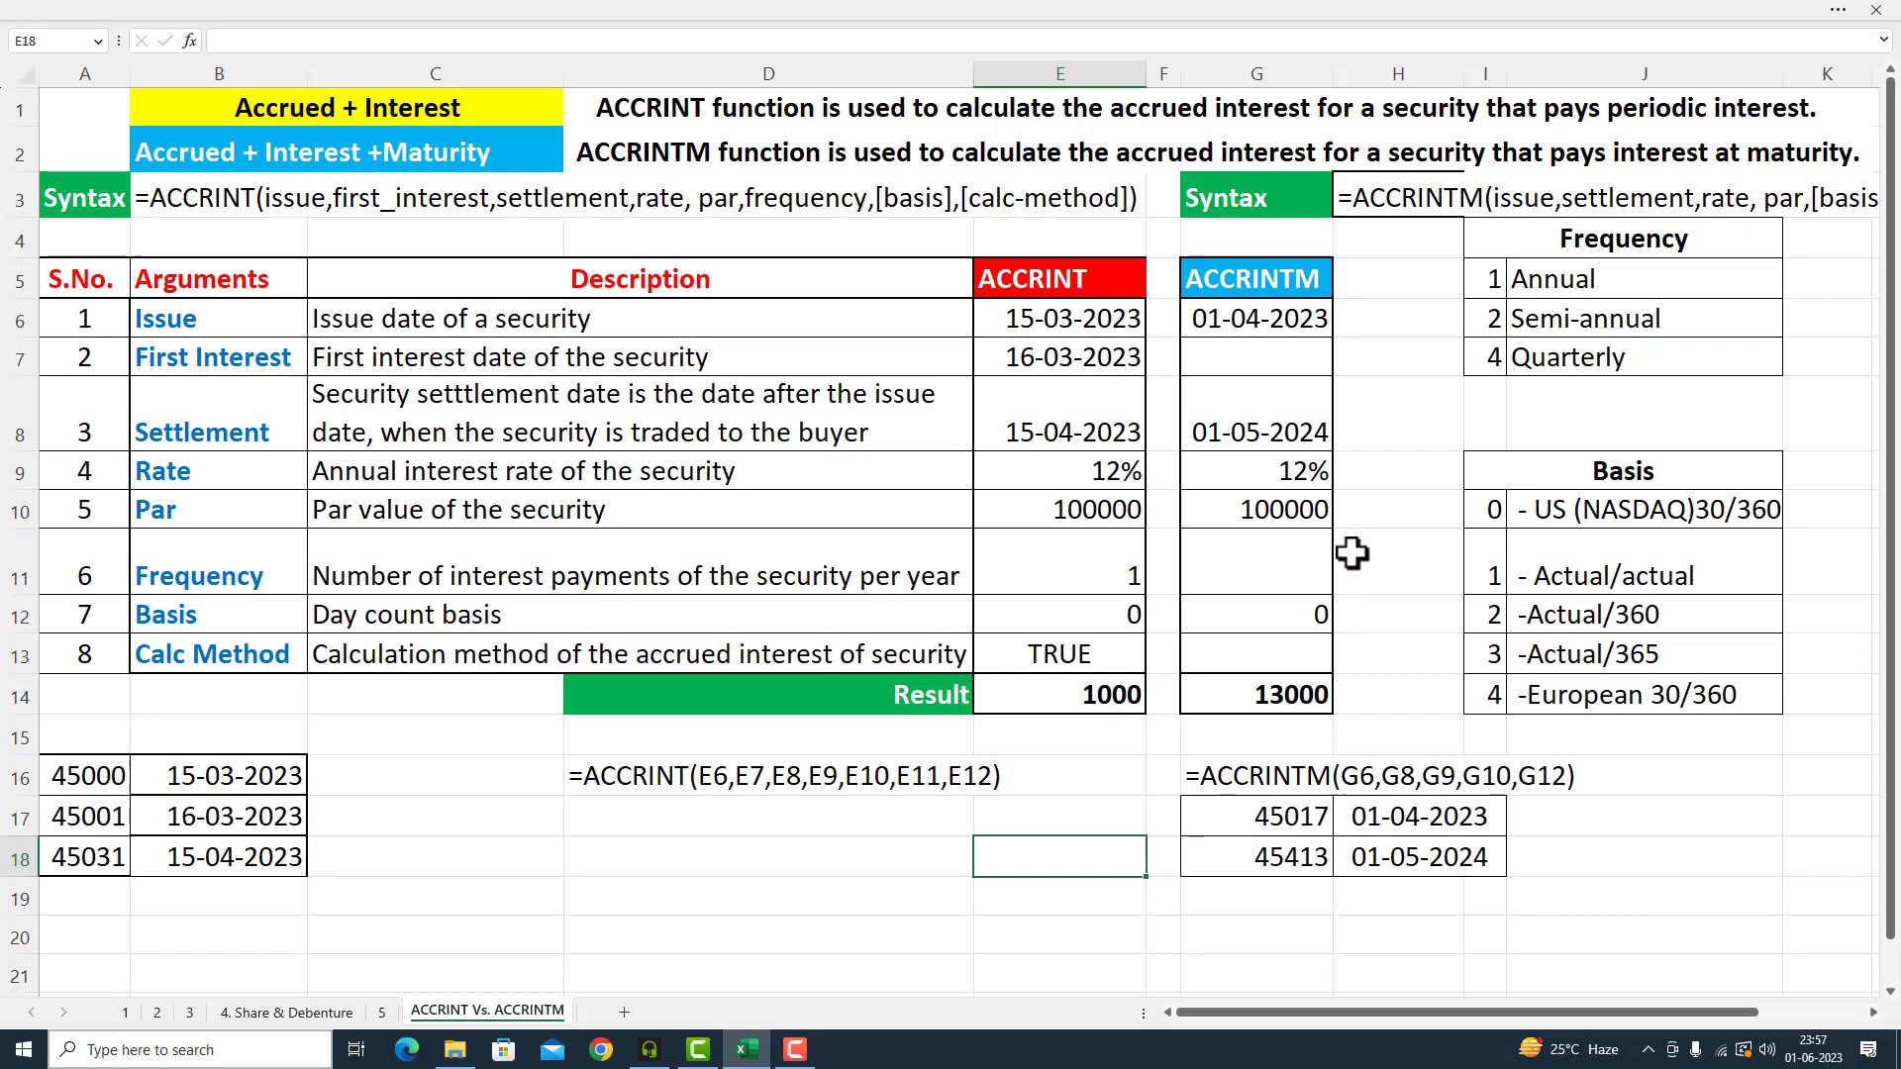
# - Leave full-screen mode by setting the ribbon display to Always show Ribbon
pyautogui.click(1264, 356)
pyautogui.click(1217, 645)
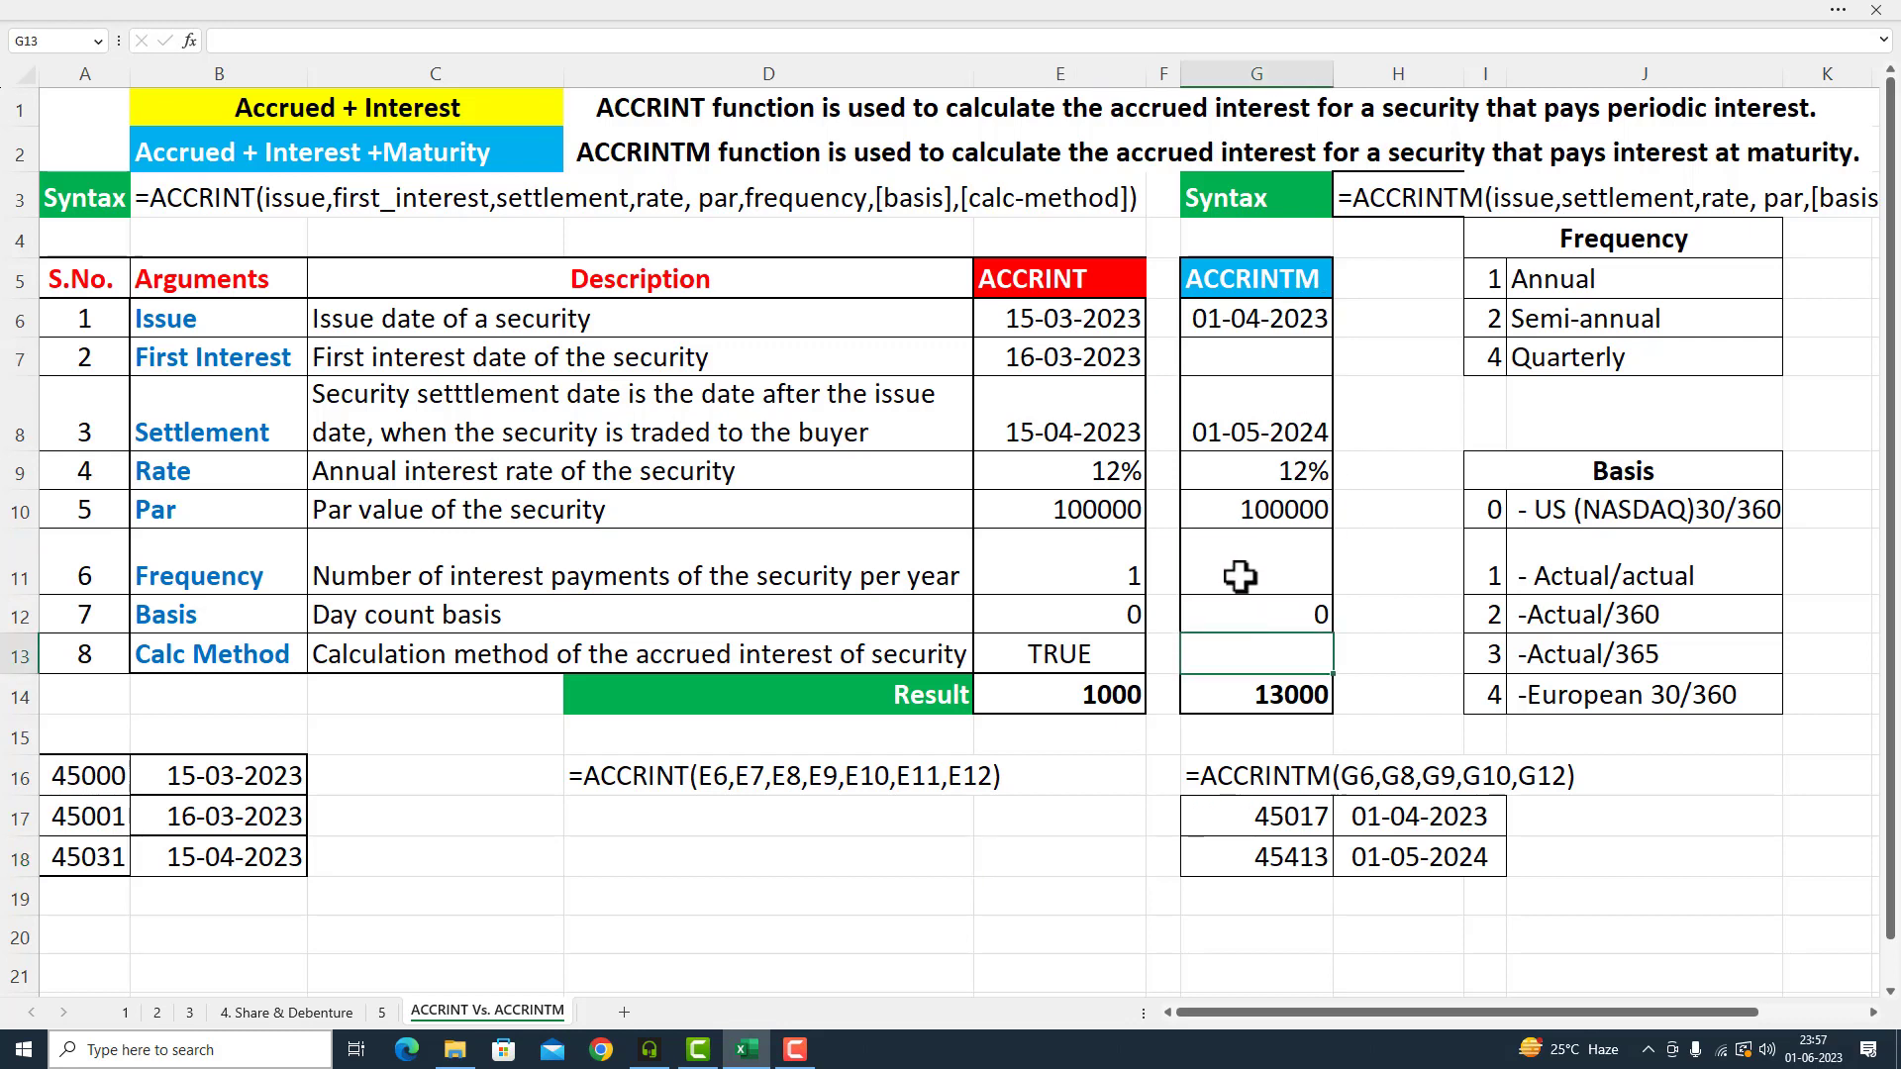
pyautogui.click(1838, 10)
pyautogui.click(1879, 164)
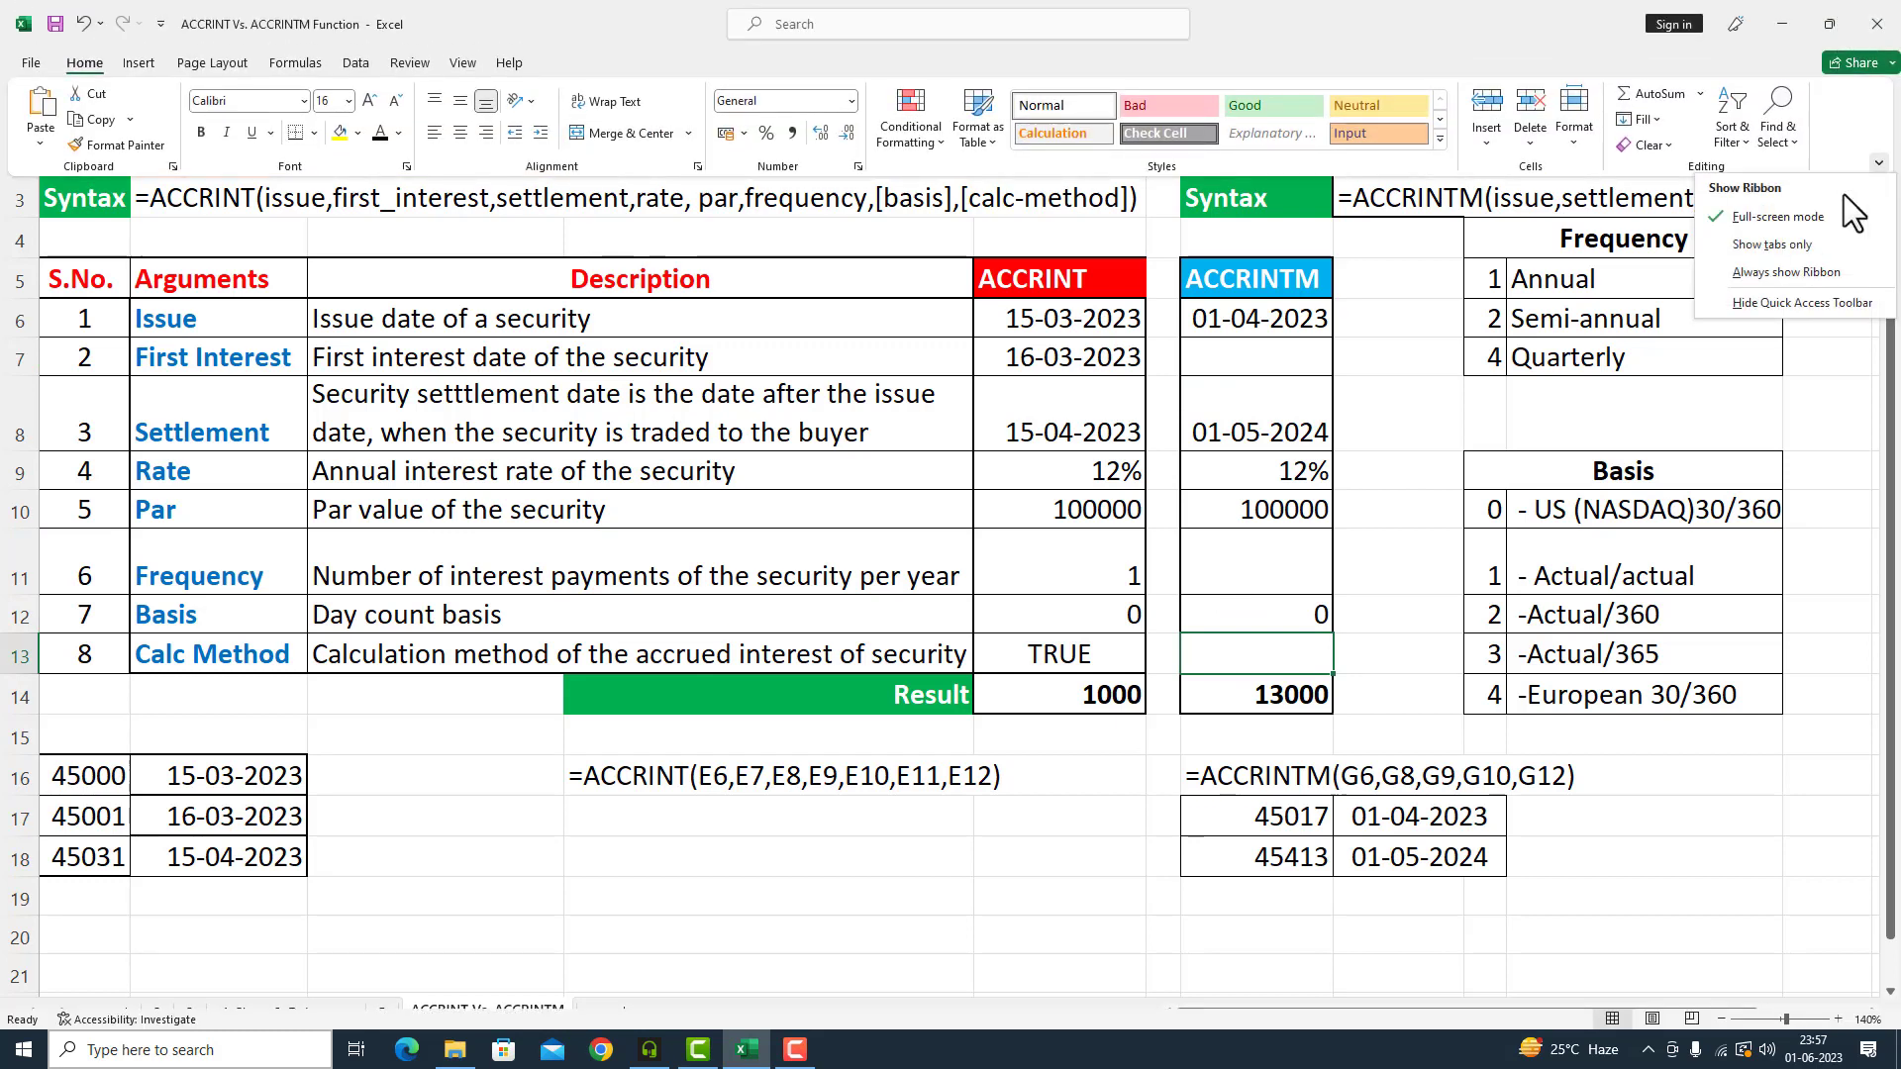
pyautogui.click(1800, 274)
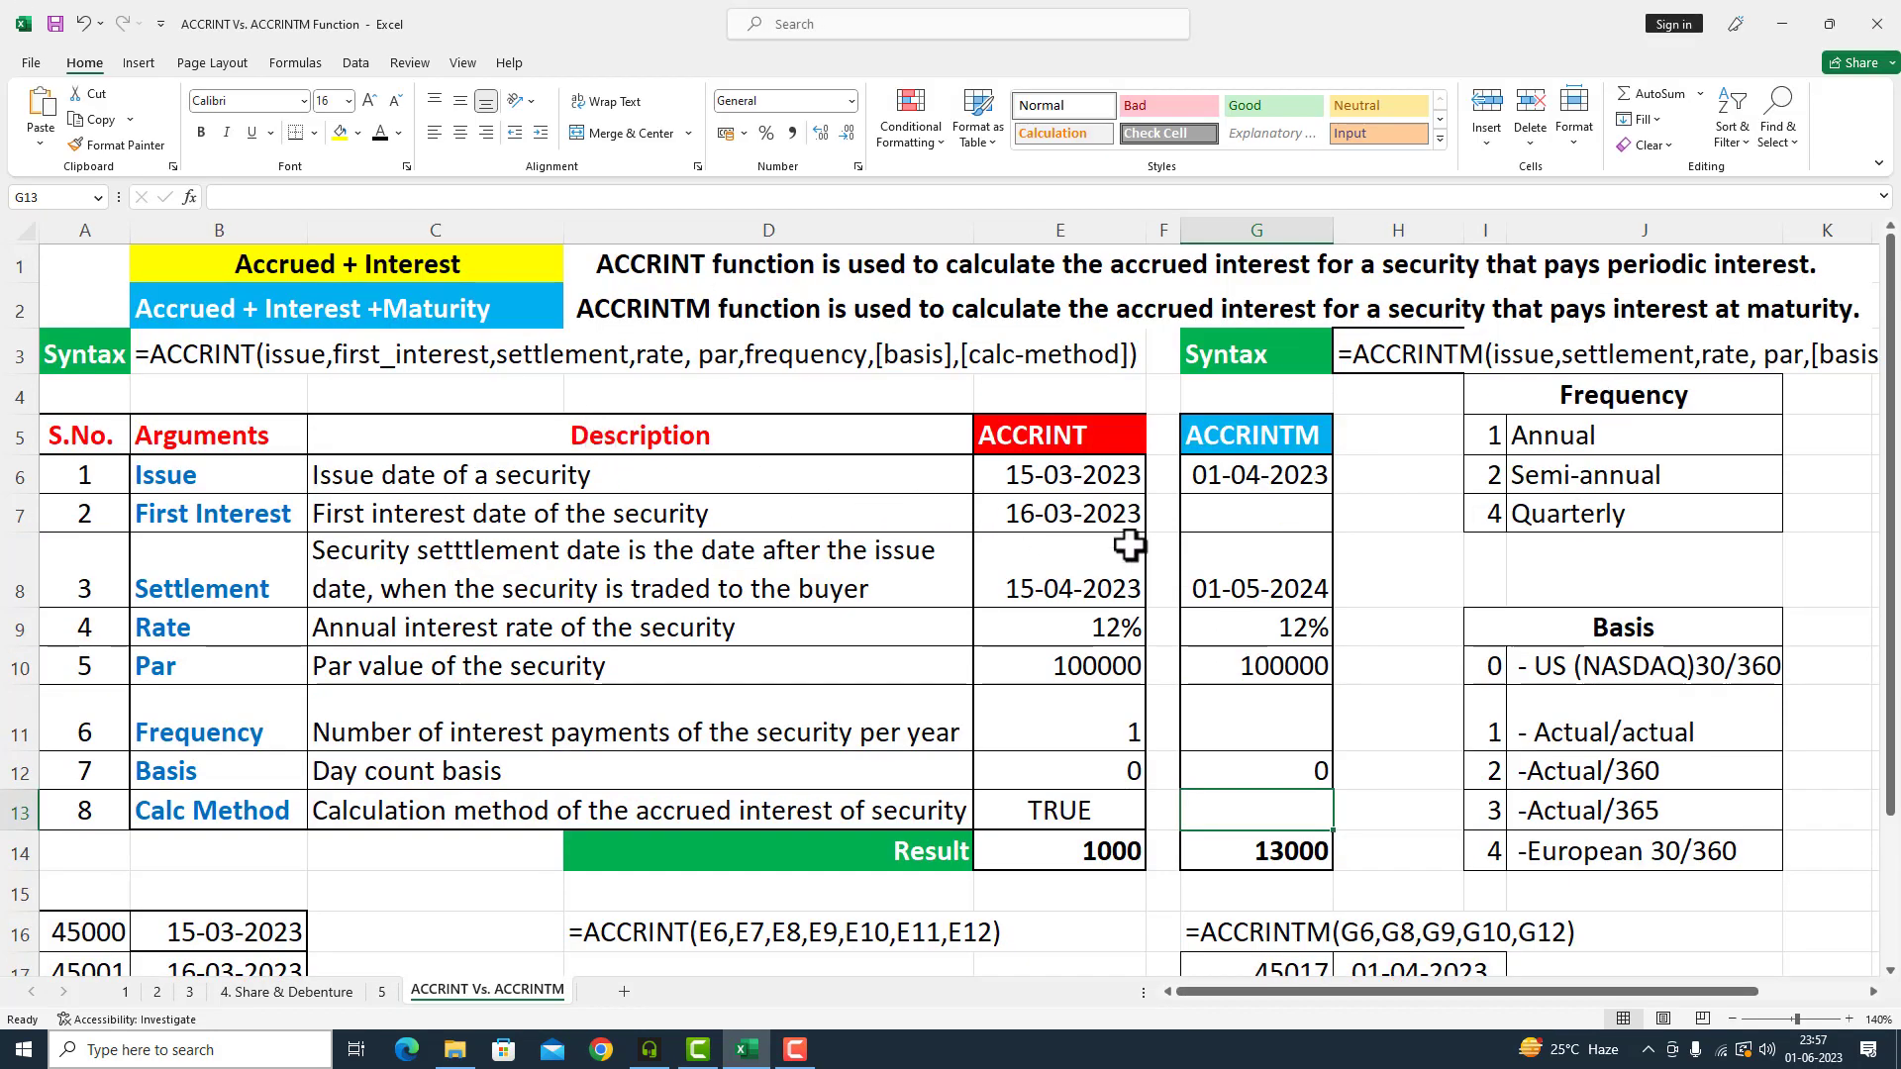
# - Fill the empty ACCRINTM cells G7, G11 and G13 for First Interest, Frequency and Calc Method with the standard light green
pyautogui.click(1201, 512)
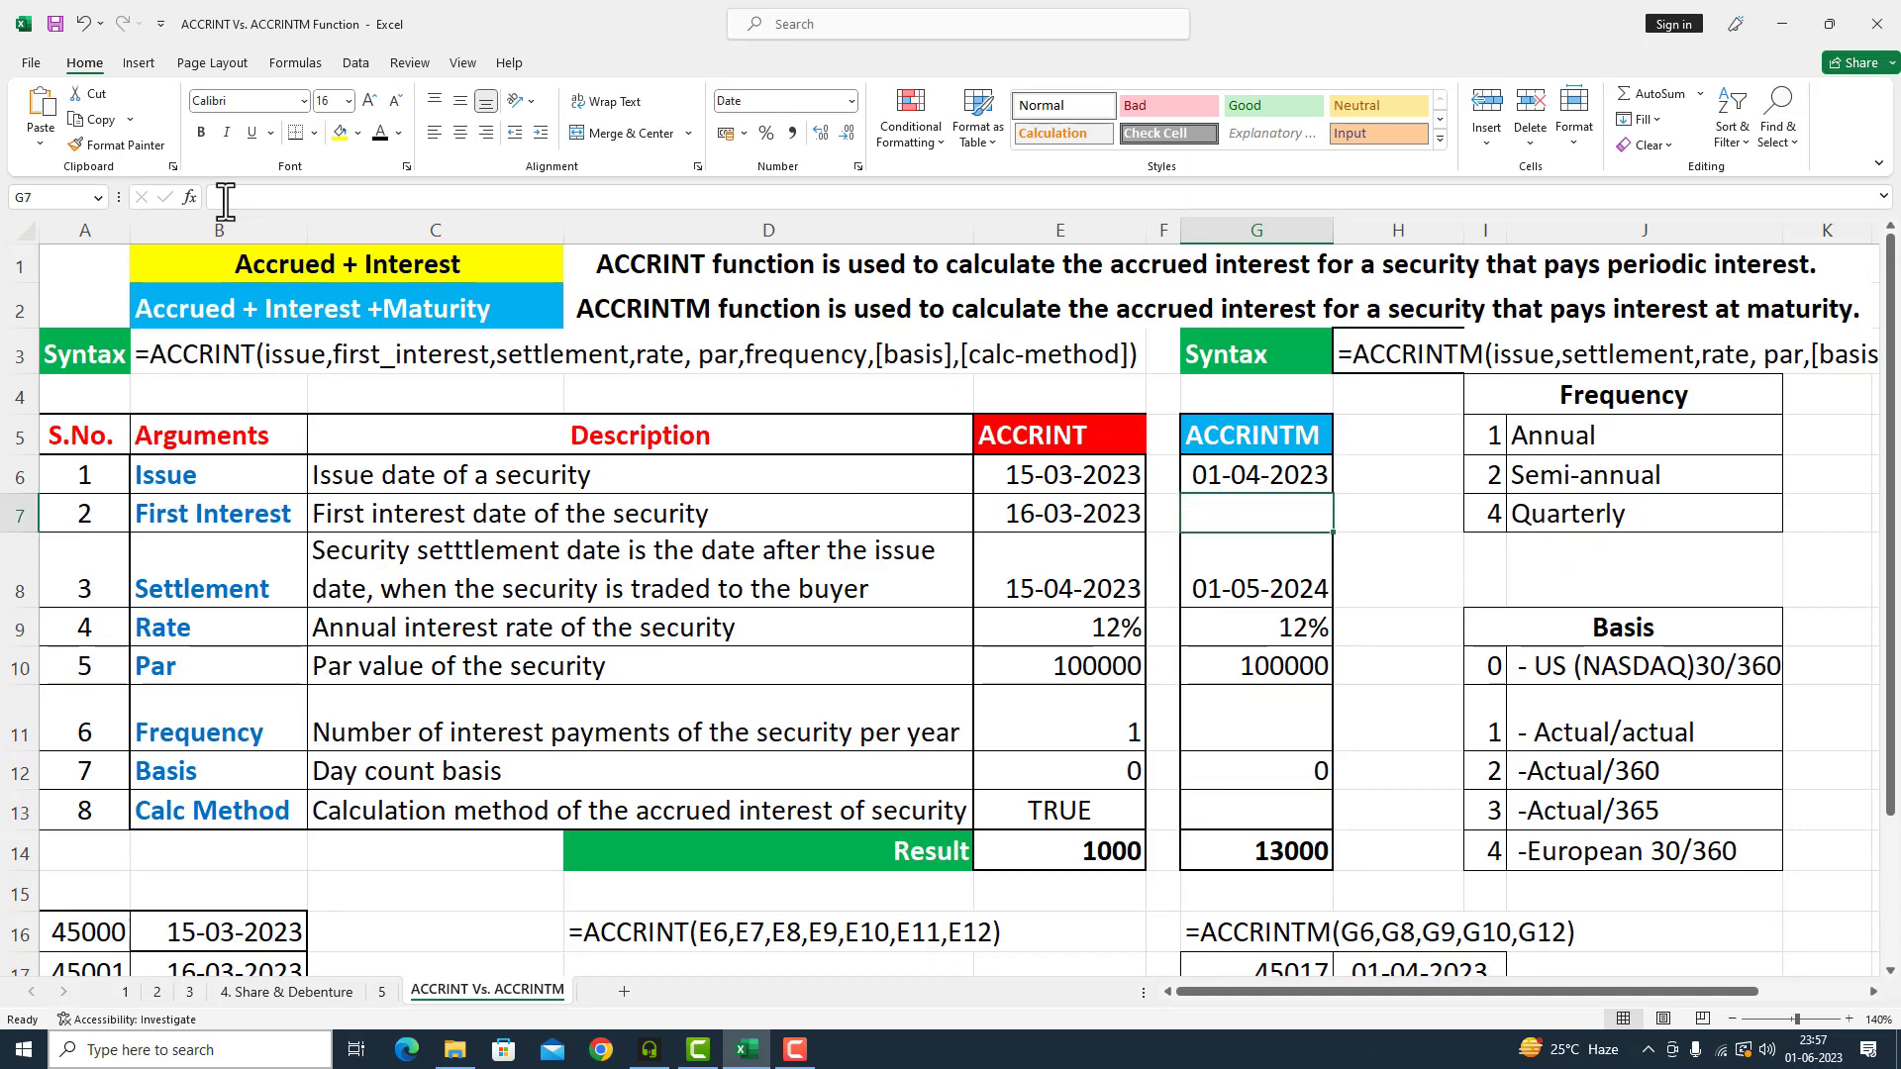
pyautogui.click(358, 135)
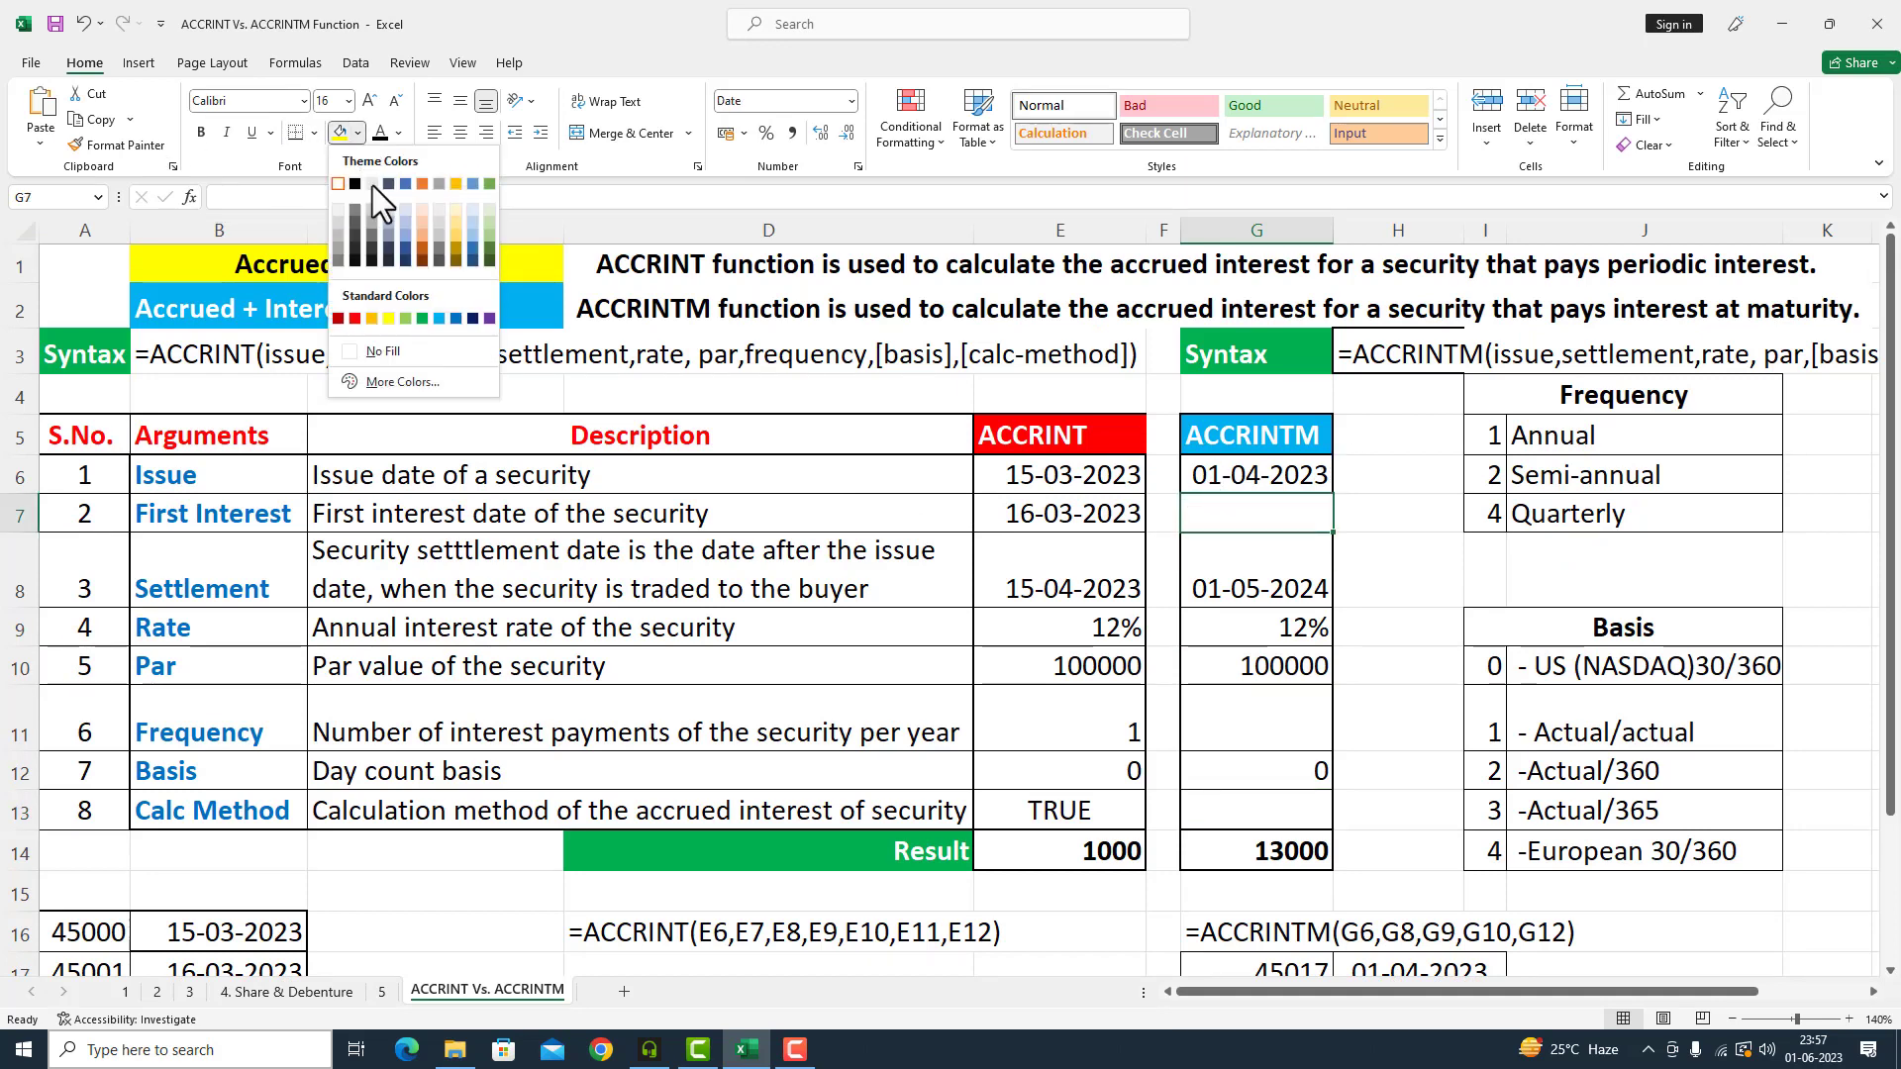
pyautogui.click(411, 321)
pyautogui.click(1257, 719)
pyautogui.click(341, 134)
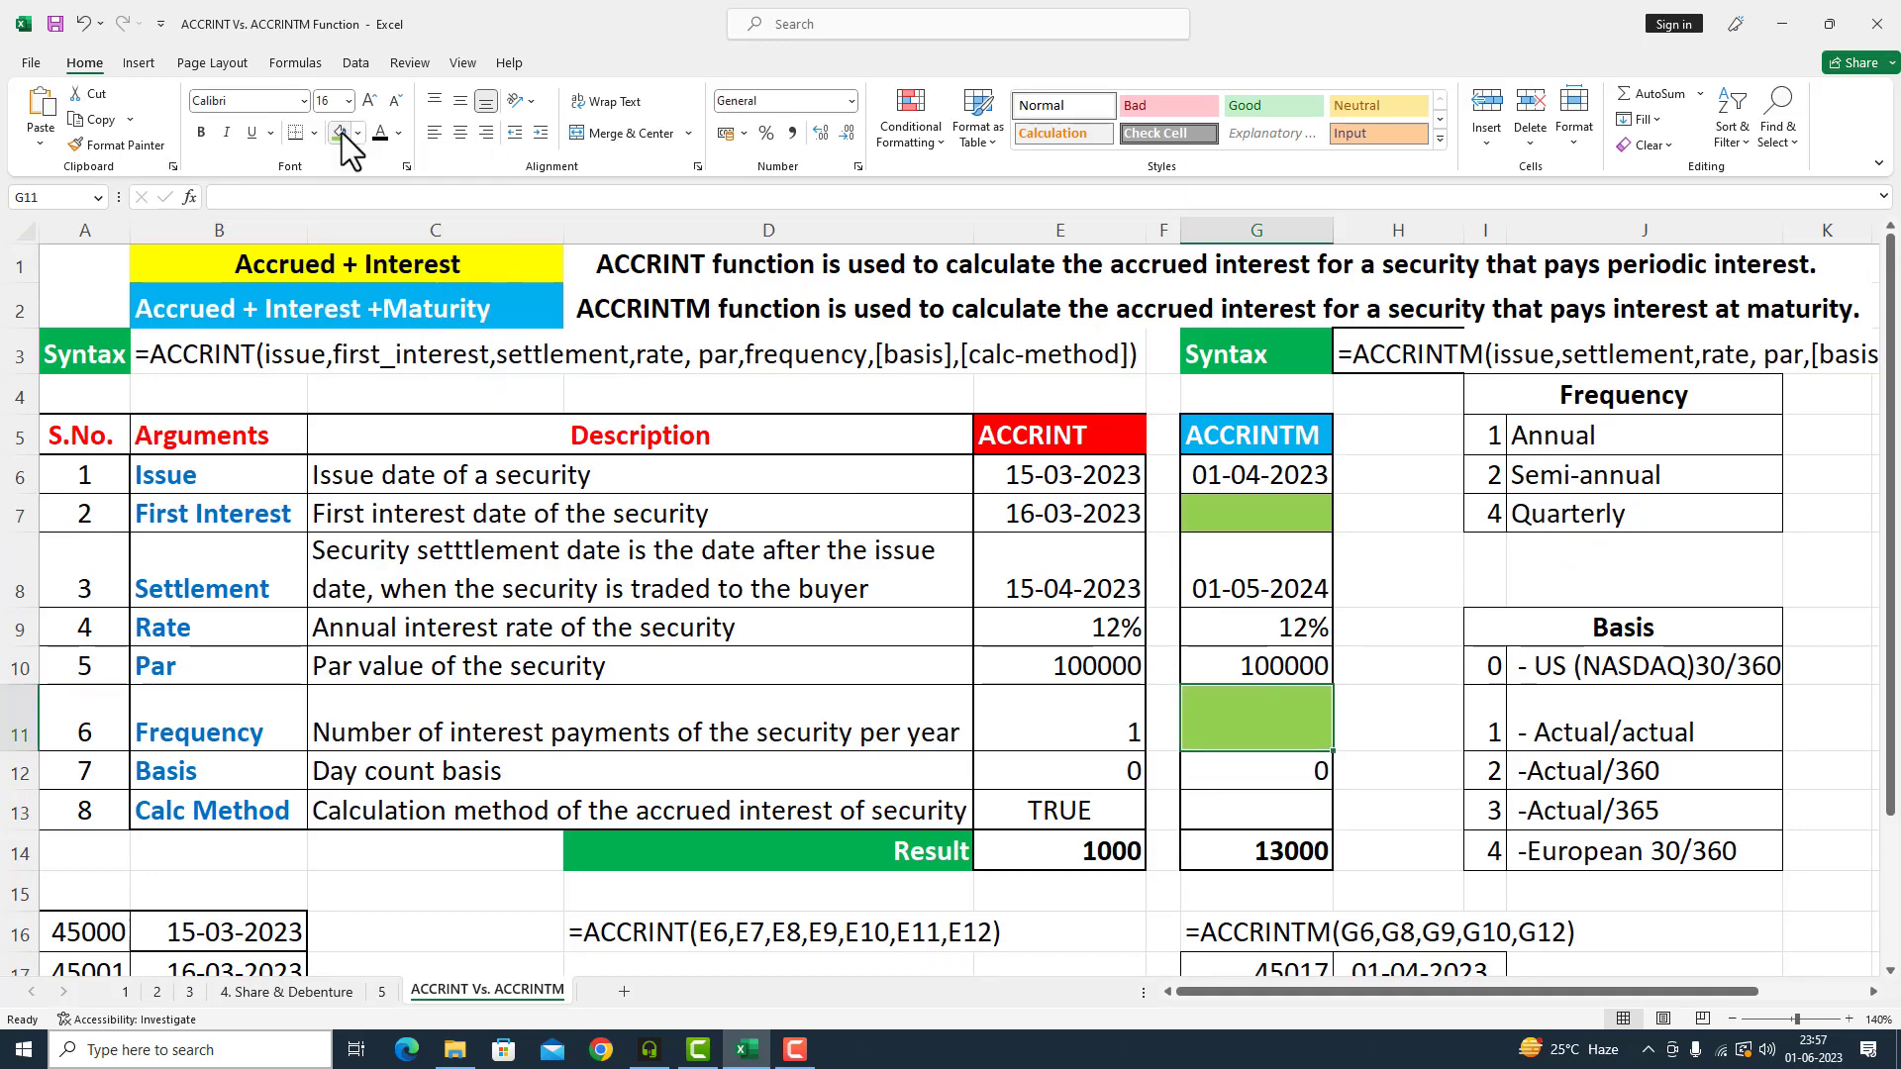
pyautogui.click(1277, 807)
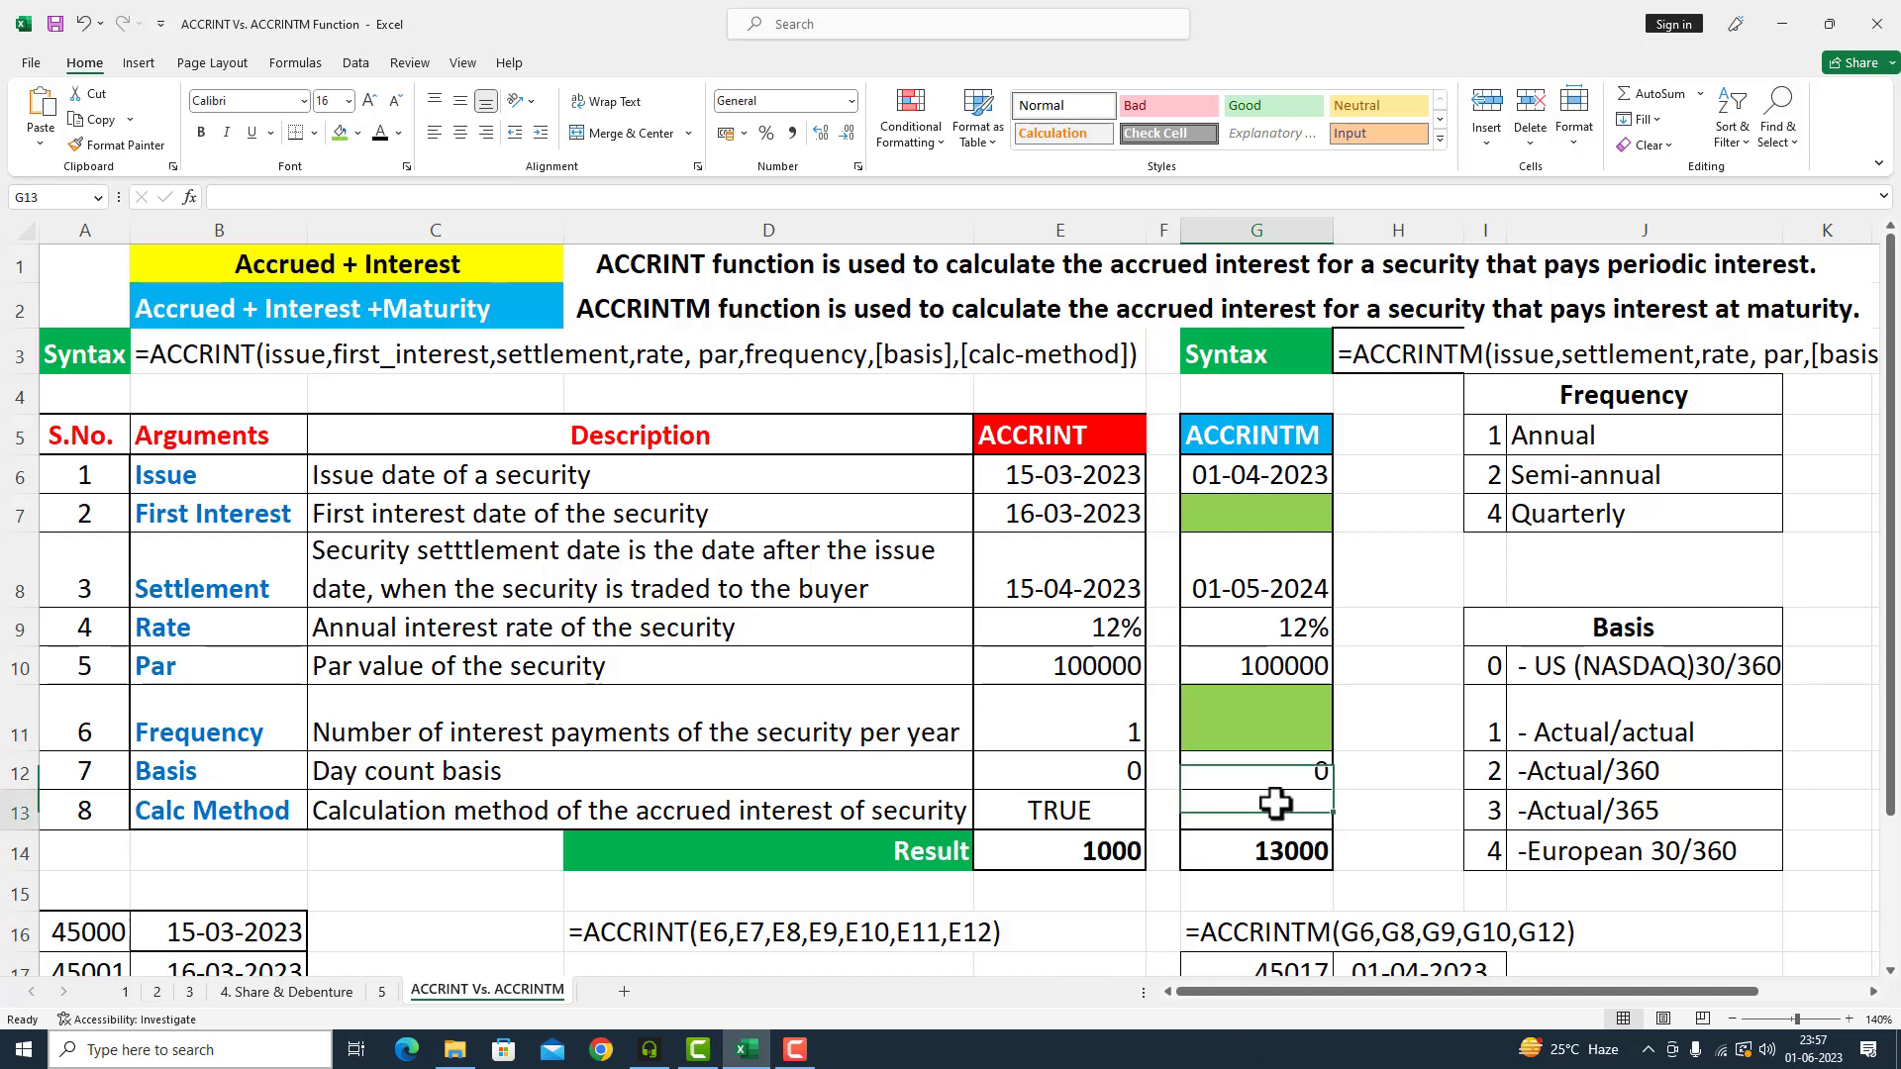
pyautogui.click(340, 132)
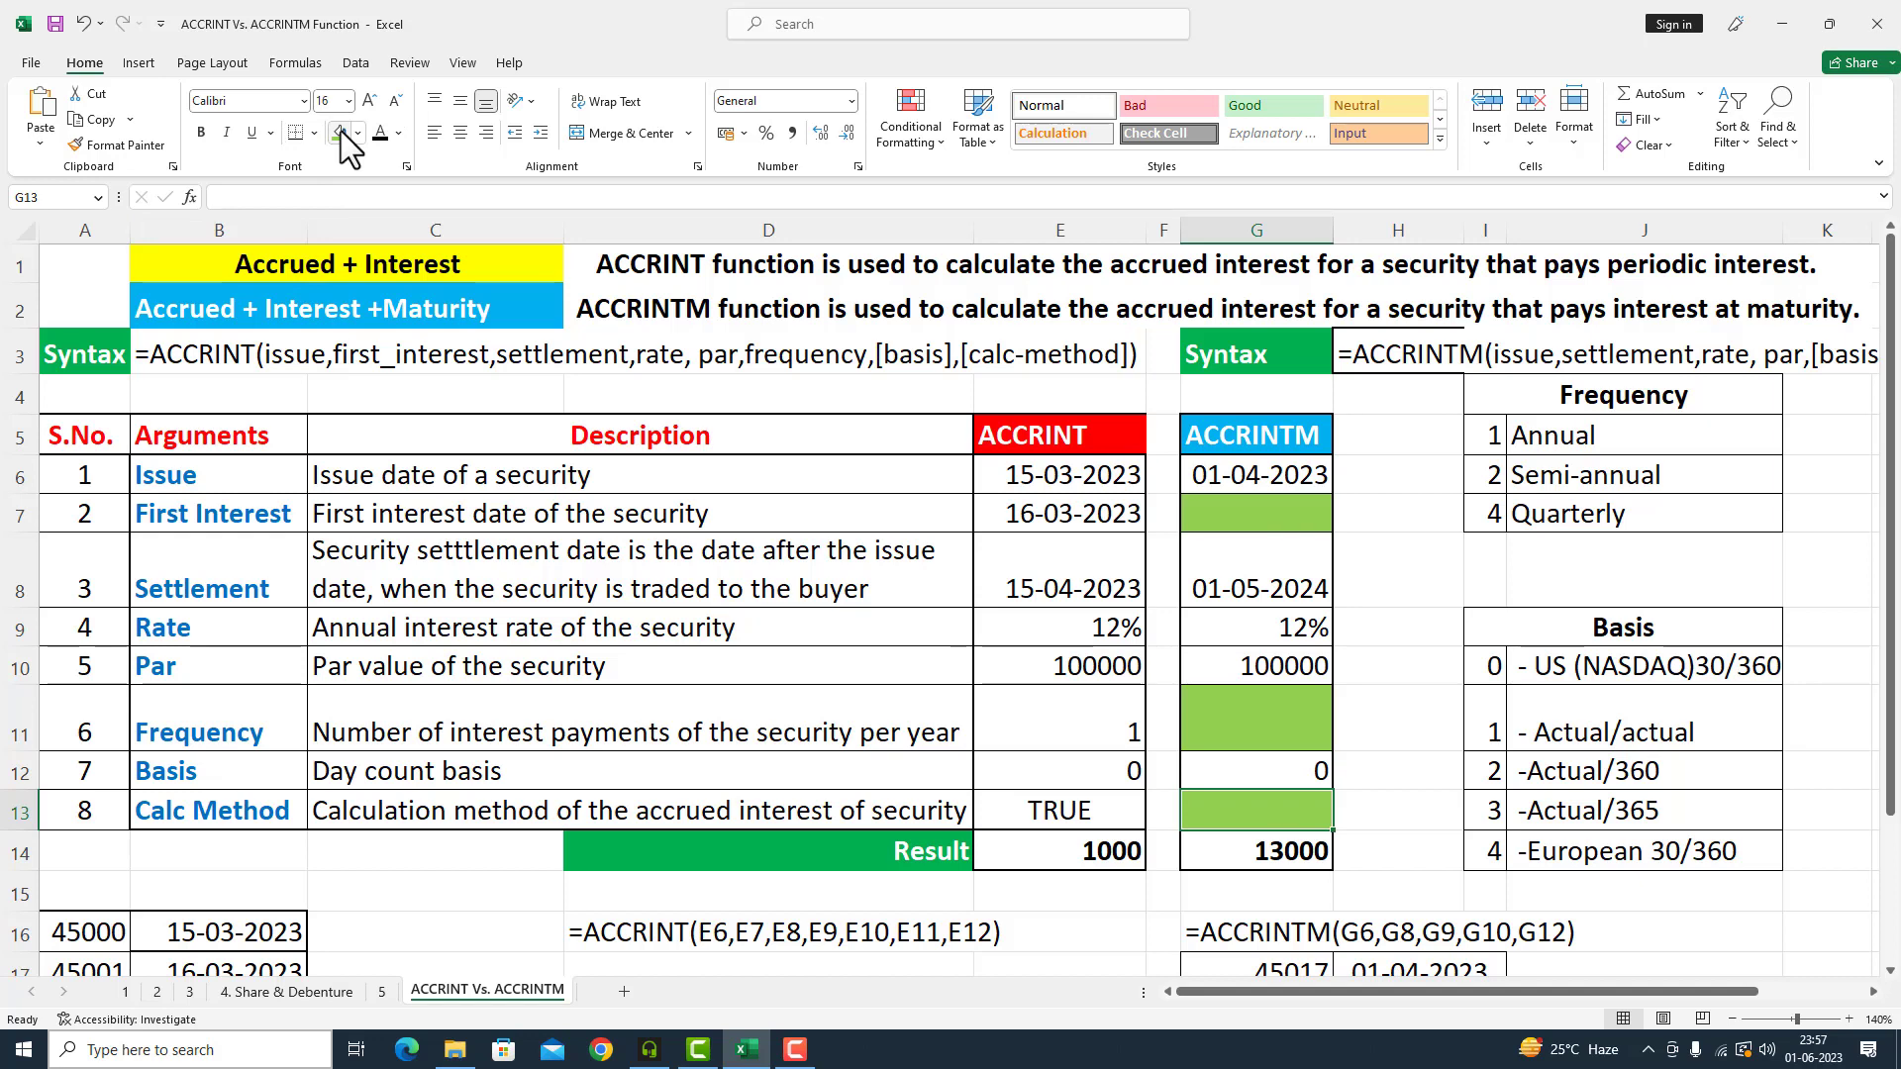
pyautogui.click(1732, 1019)
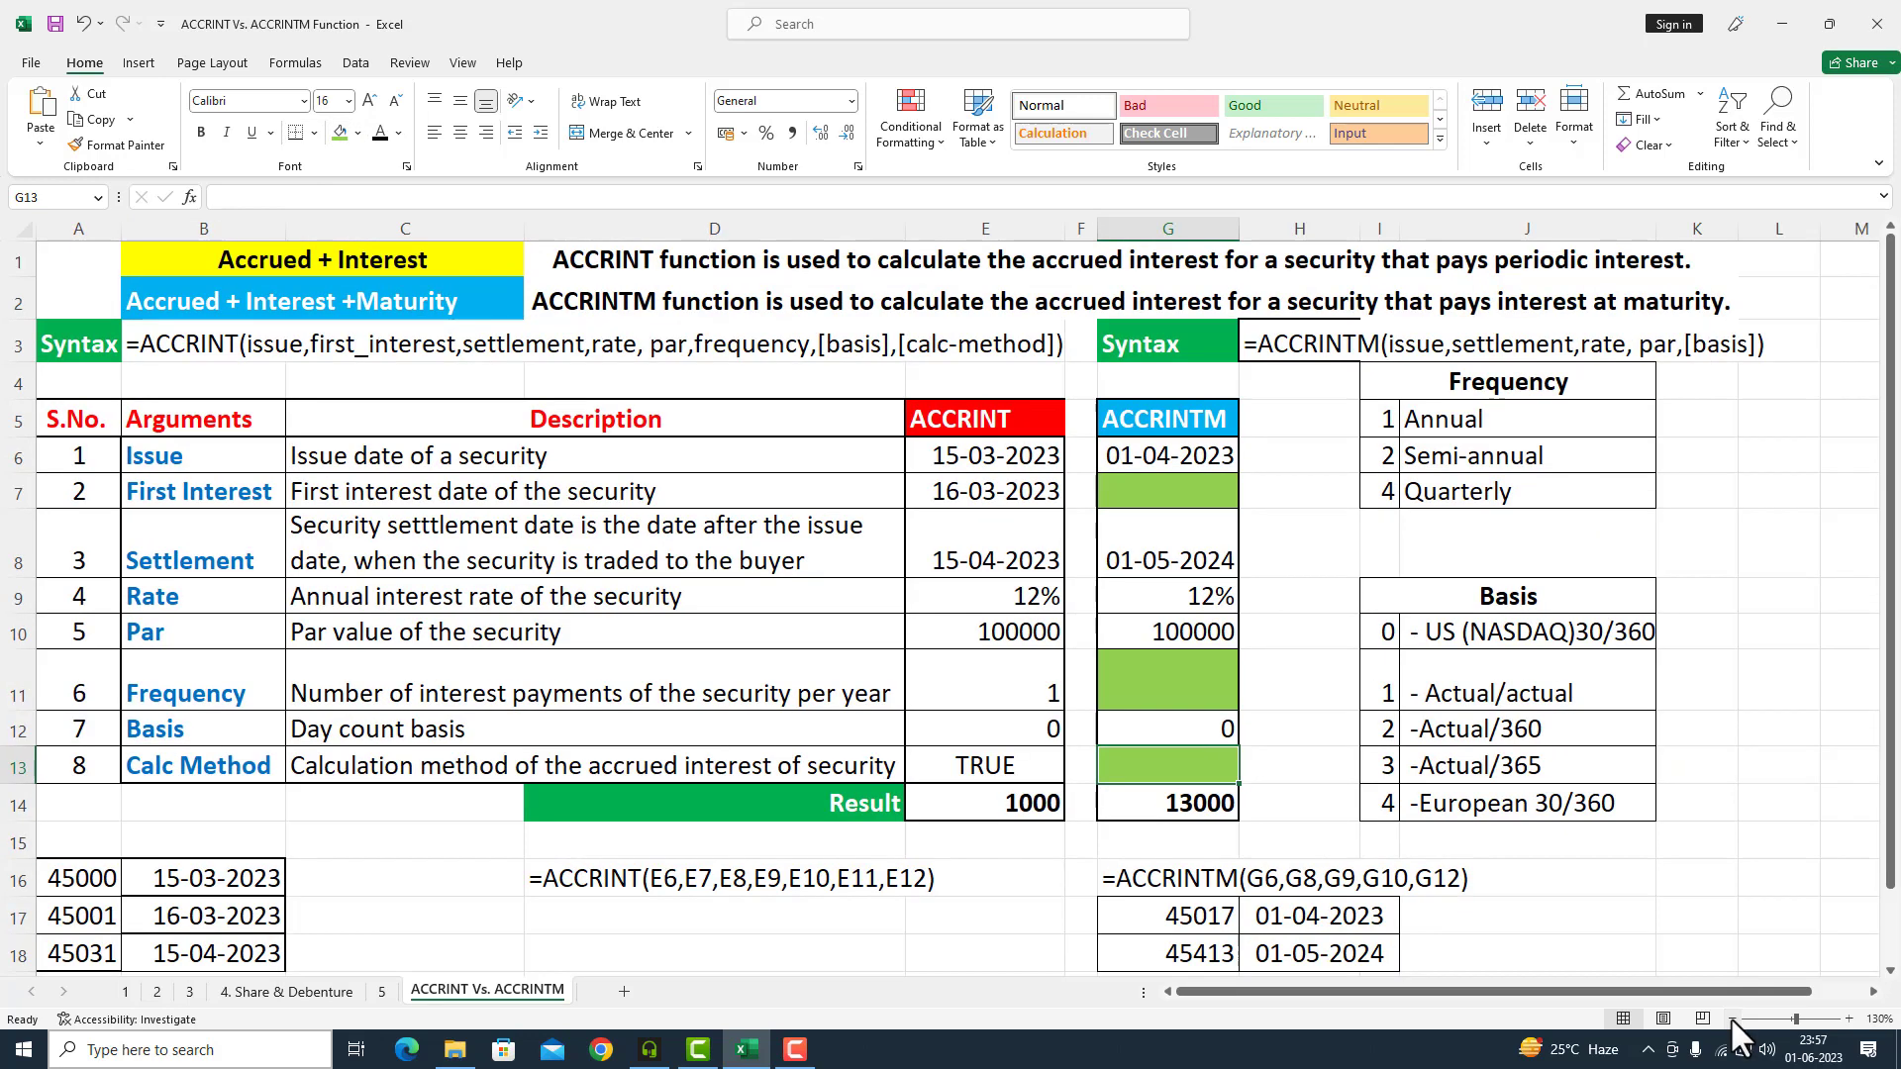